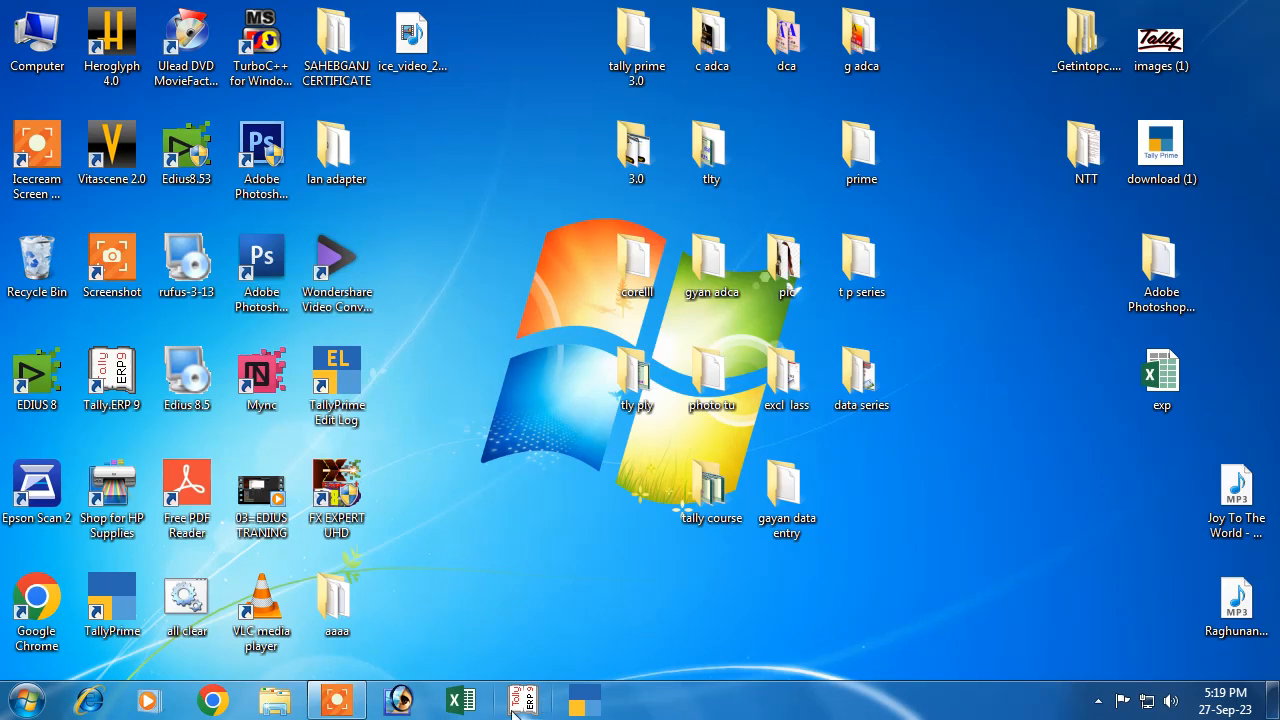
Search the Windows 7 Start menu for 'tall' and launch Tally.ERP 9
click(28, 703)
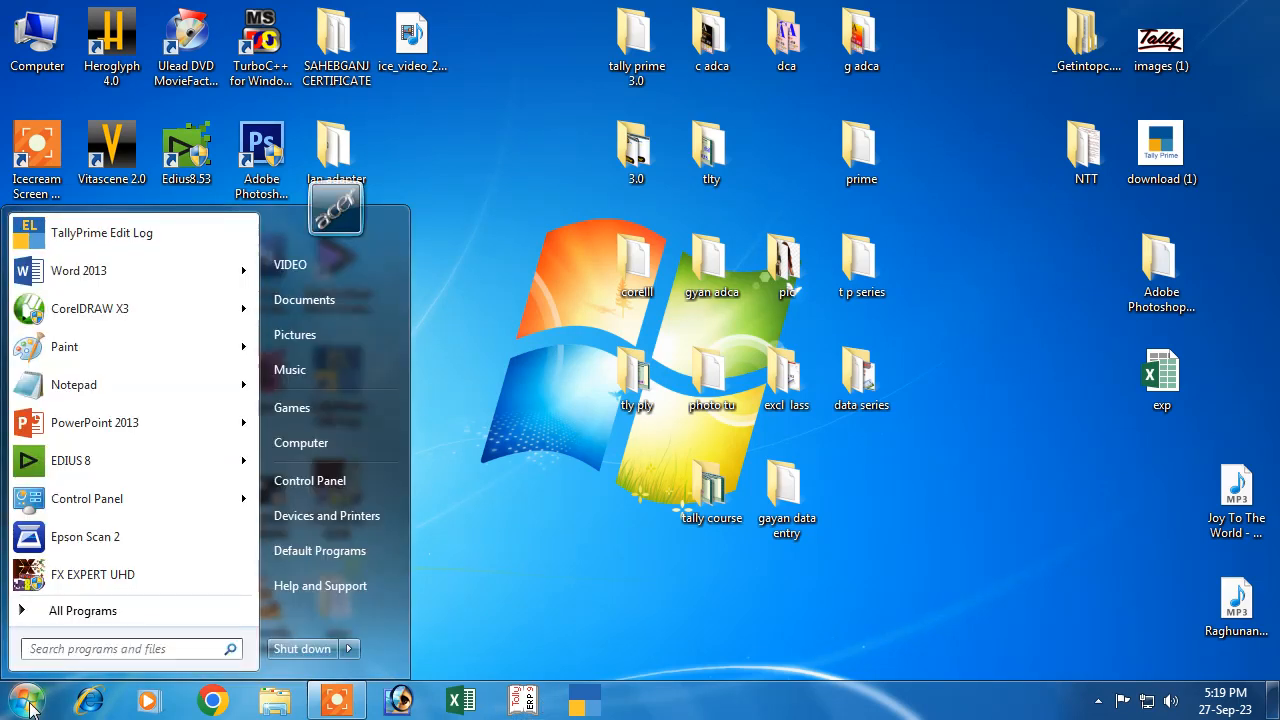
text(tal)
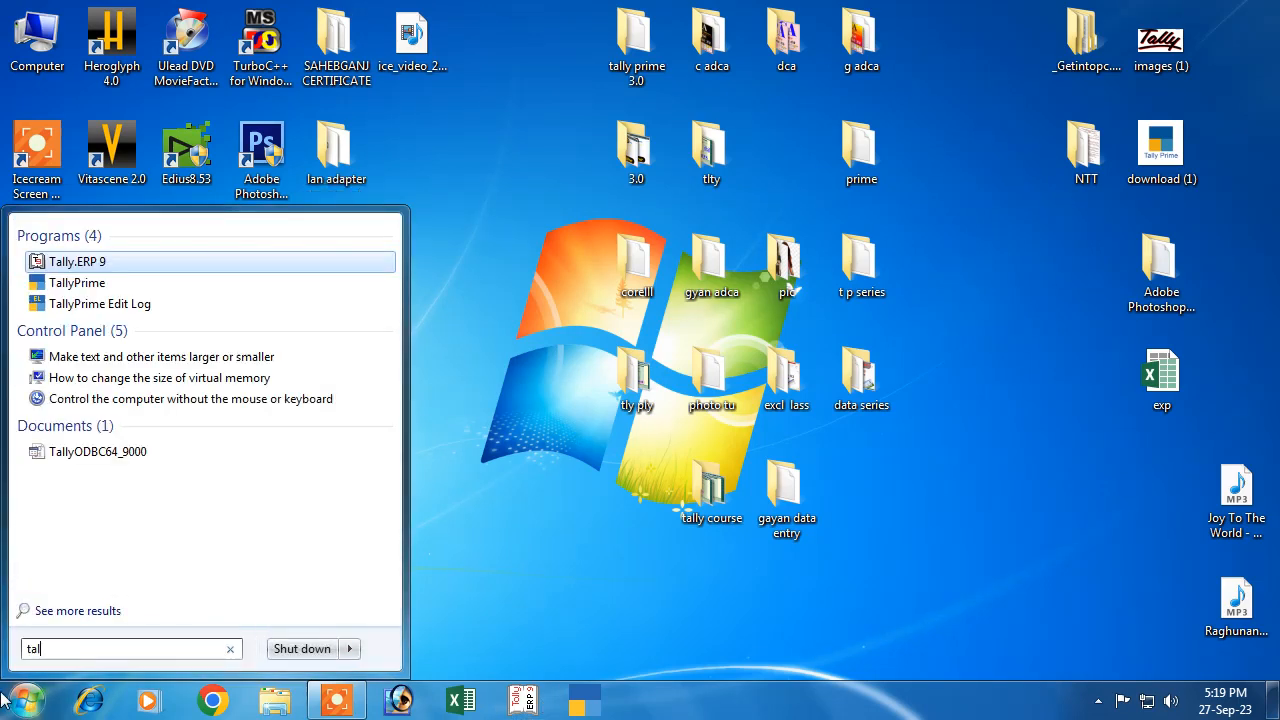
text(l)
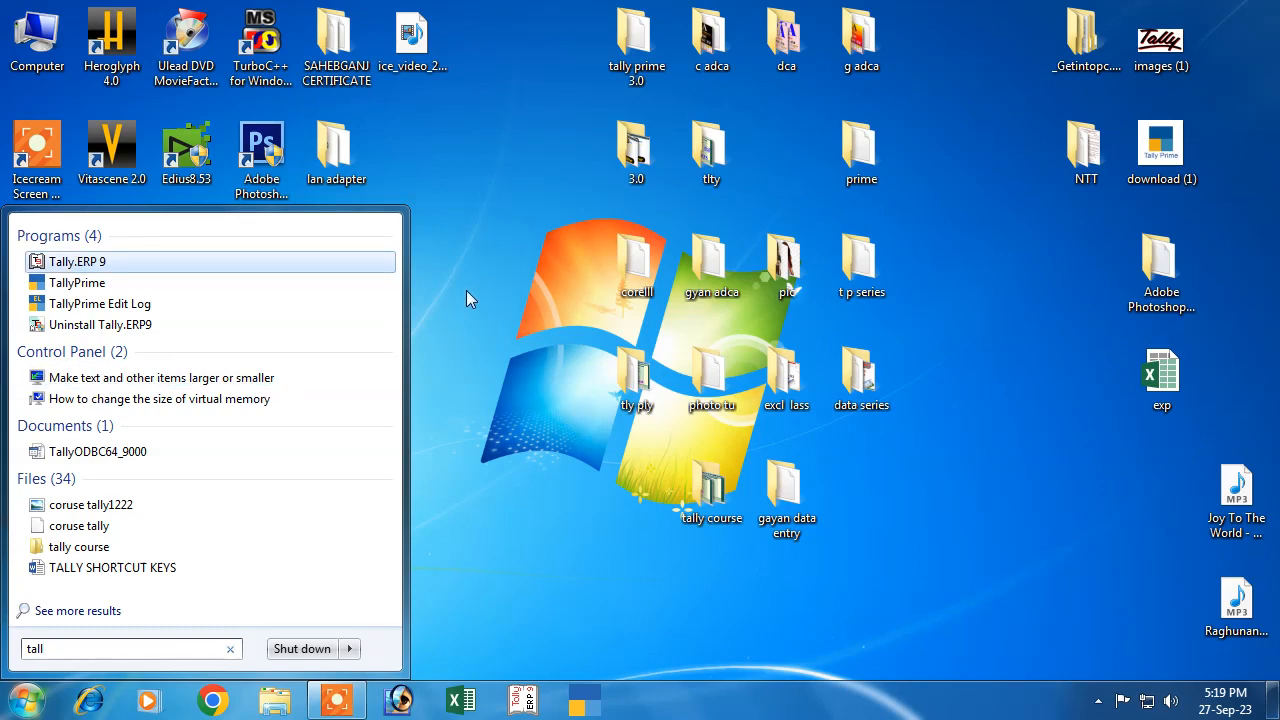
click(72, 264)
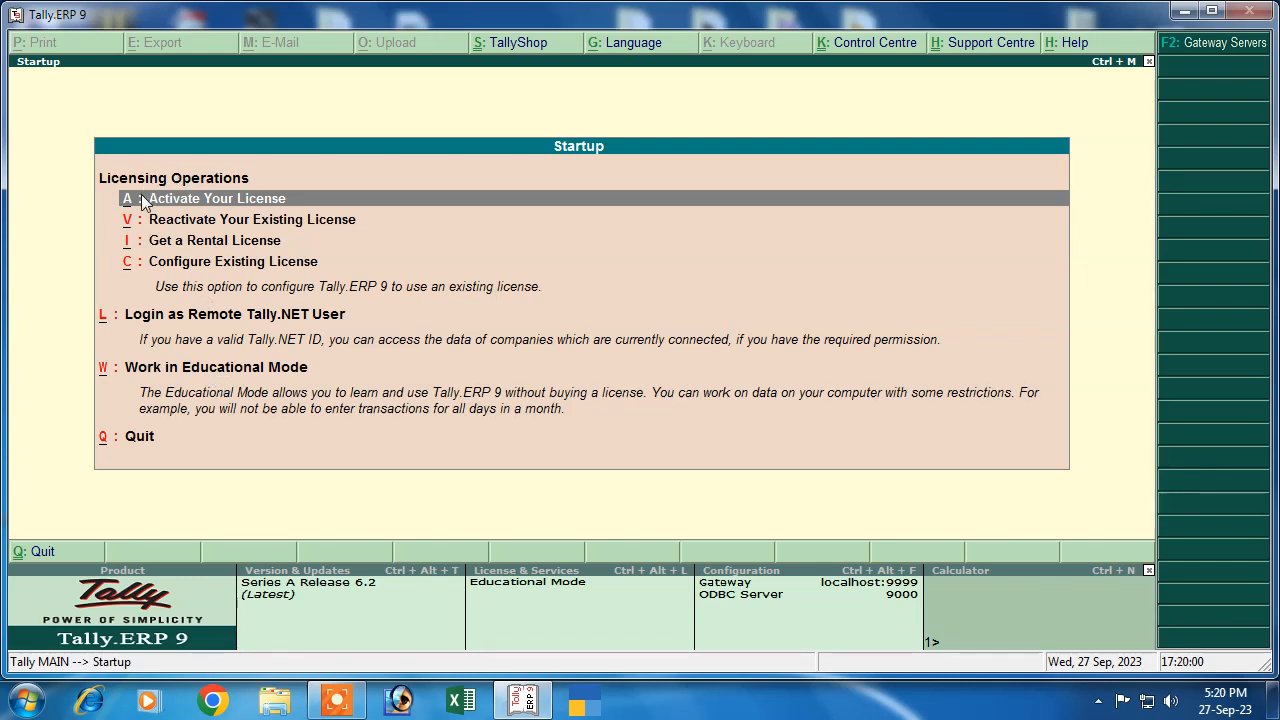
Choose educational mode, skip the company login, and bring up the Company Creation form
click(220, 376)
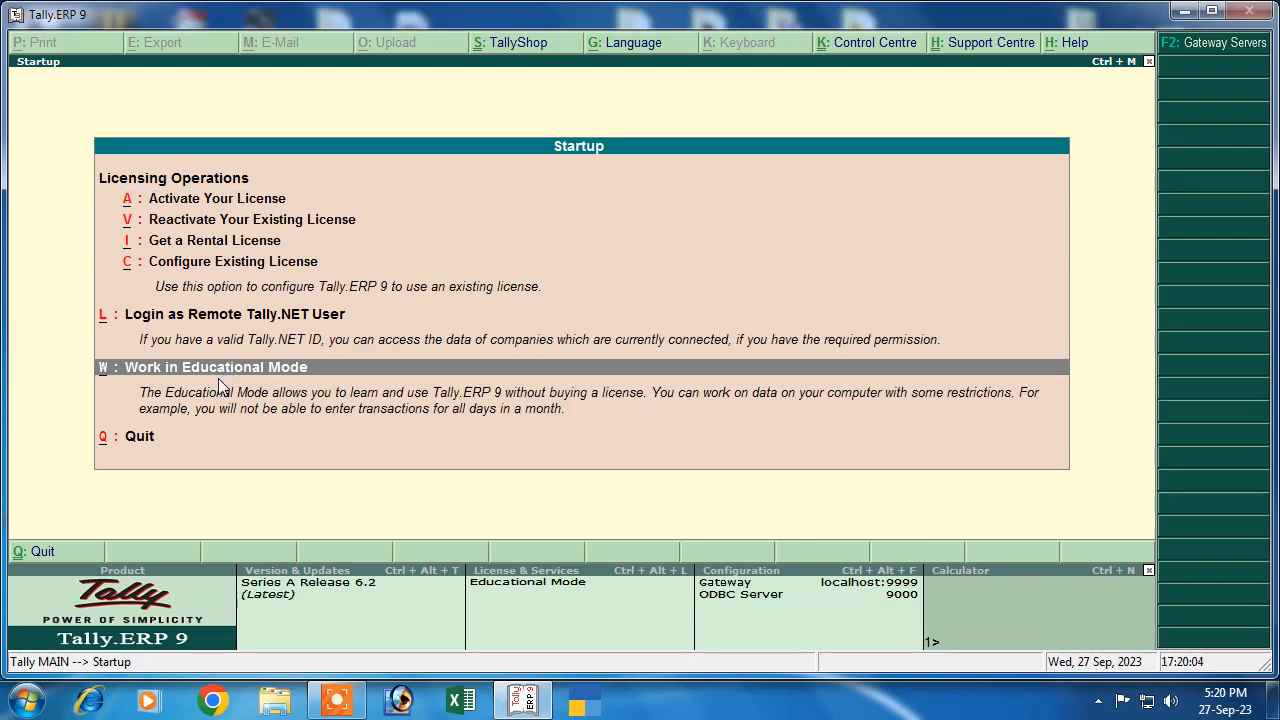
key(Return)
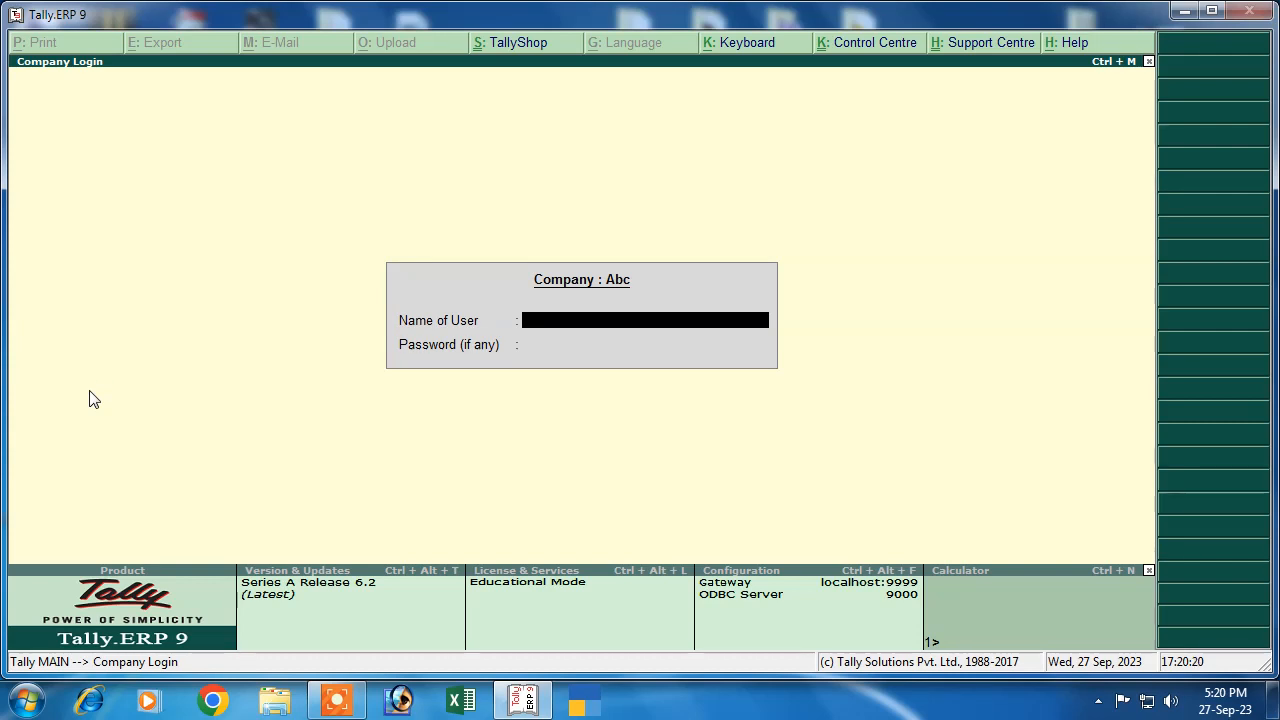
key(Escape)
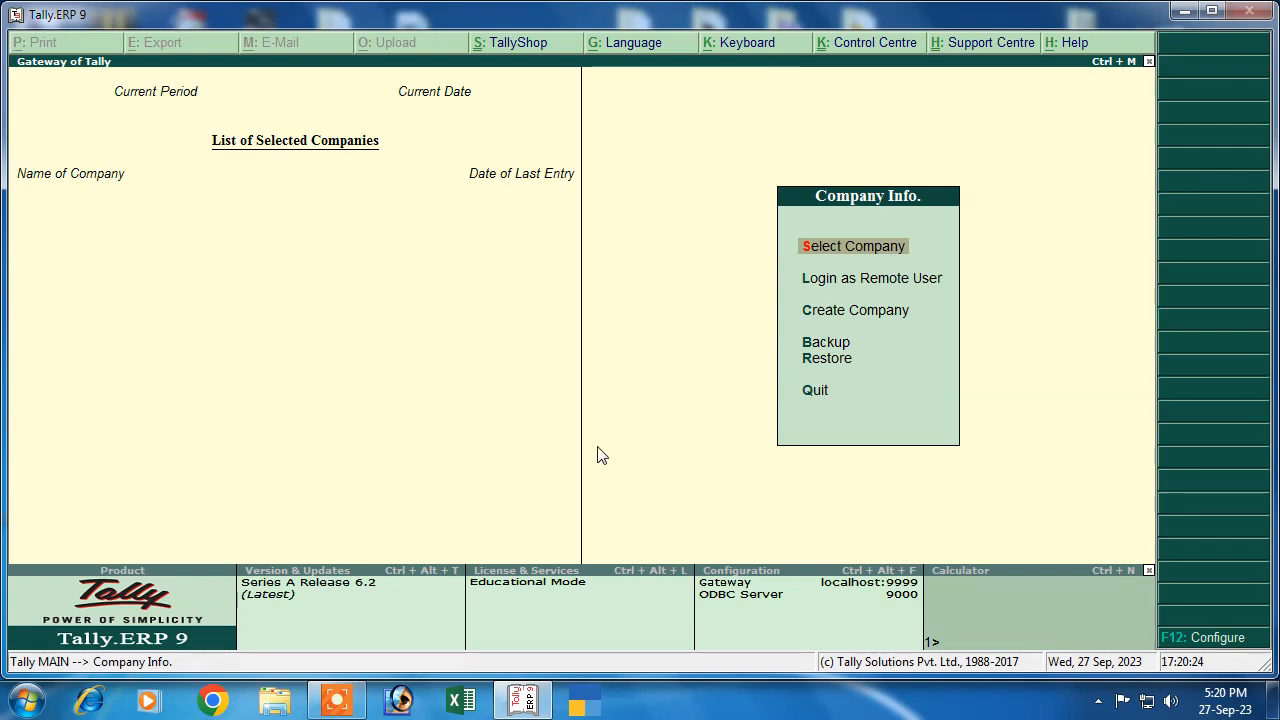
click(826, 320)
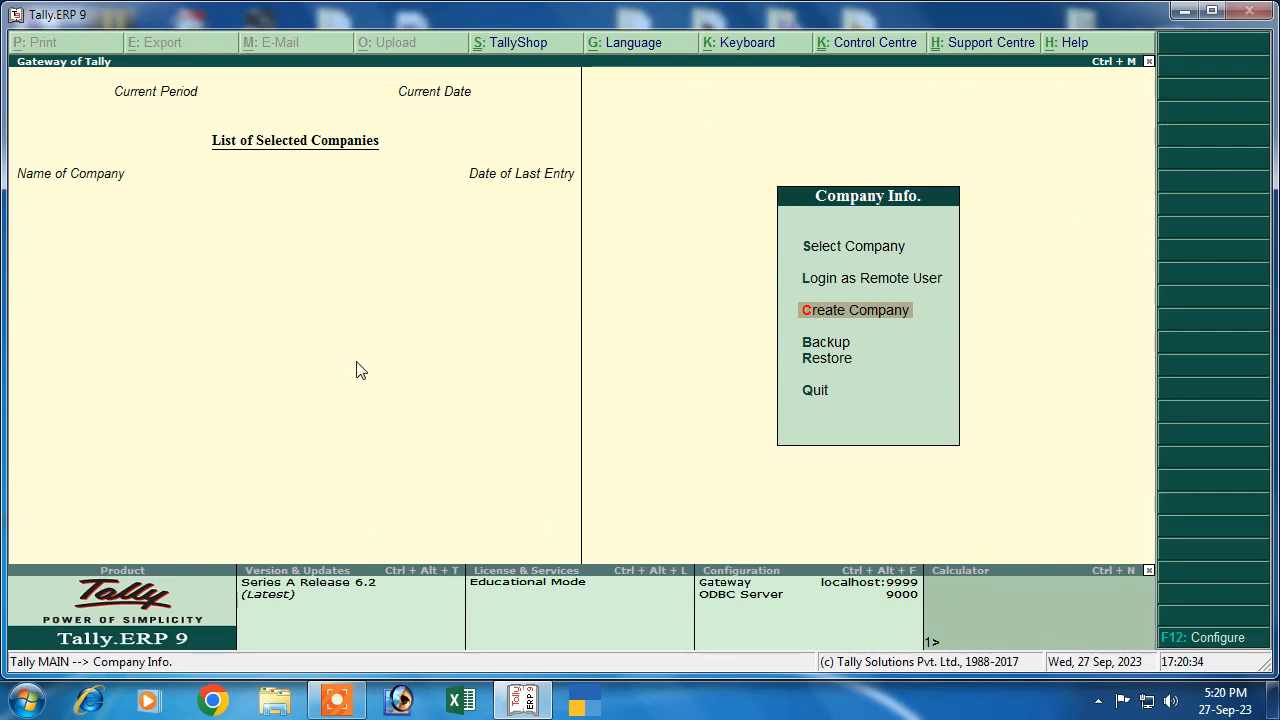
click(838, 310)
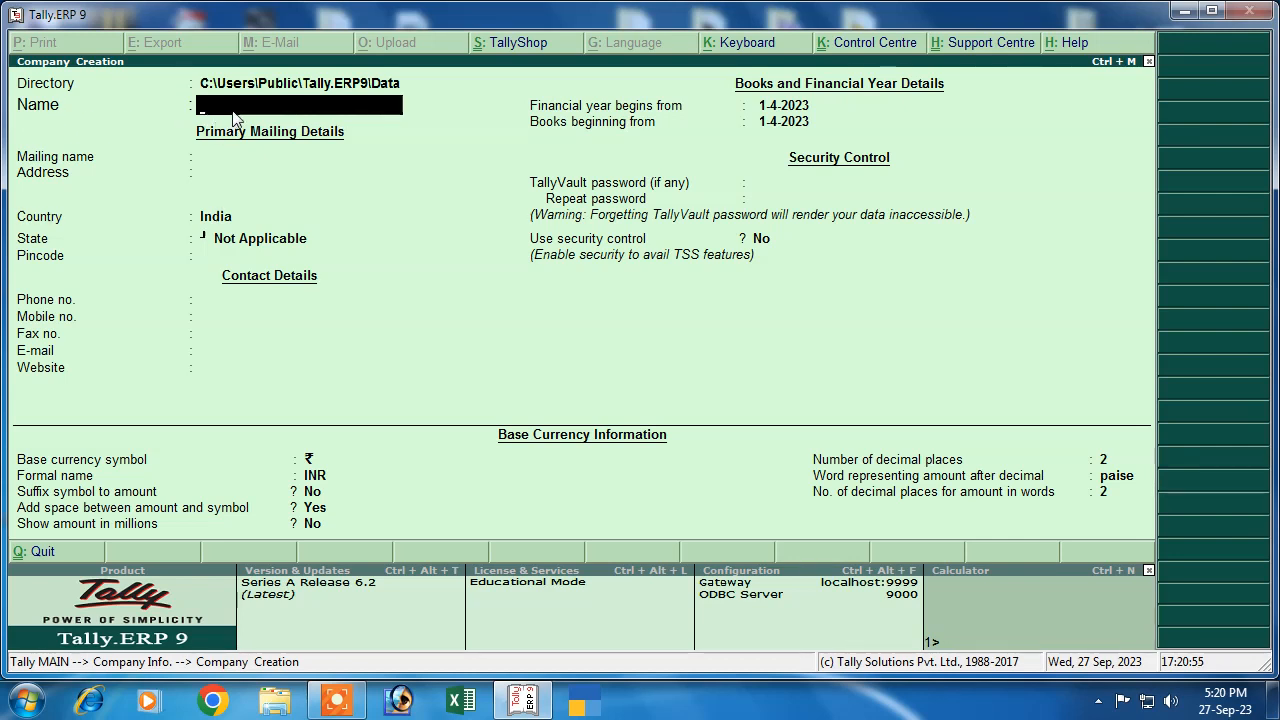
Enter name and mailing name 'Abc Pvt', address Patna, and state Bihar
text(Abc Pvt)
key(Return)
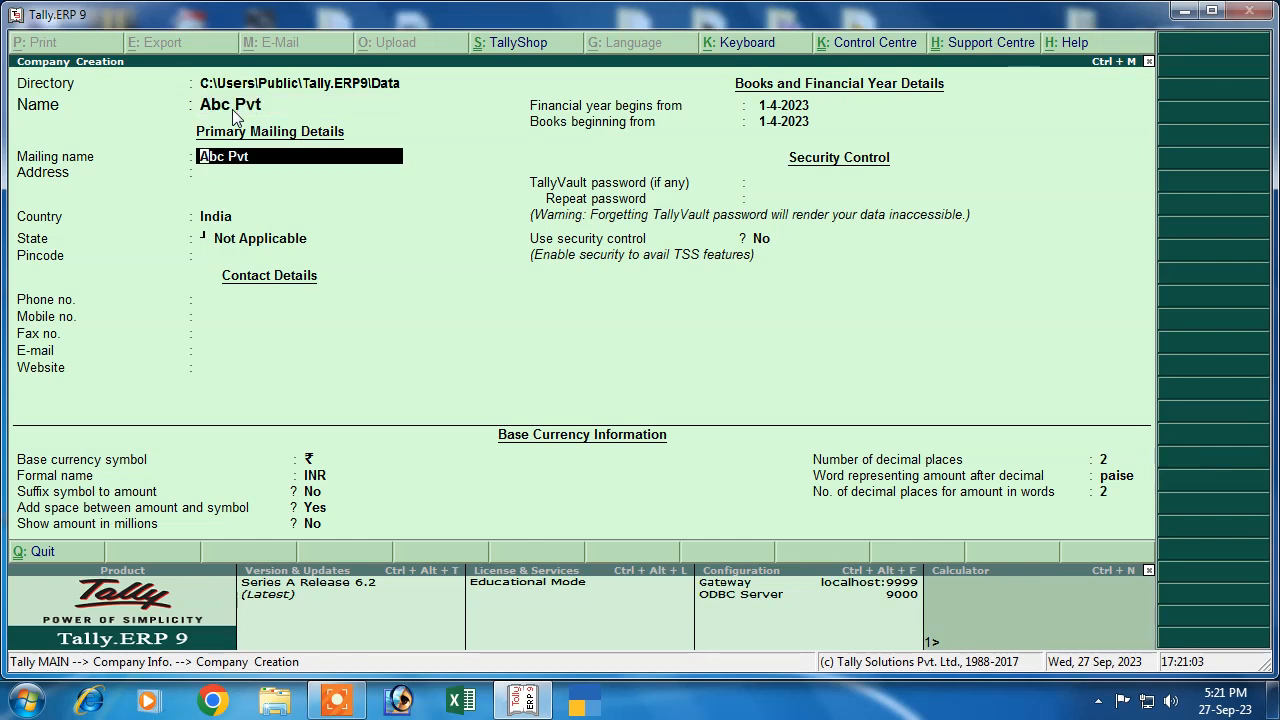
key(Return)
text(P)
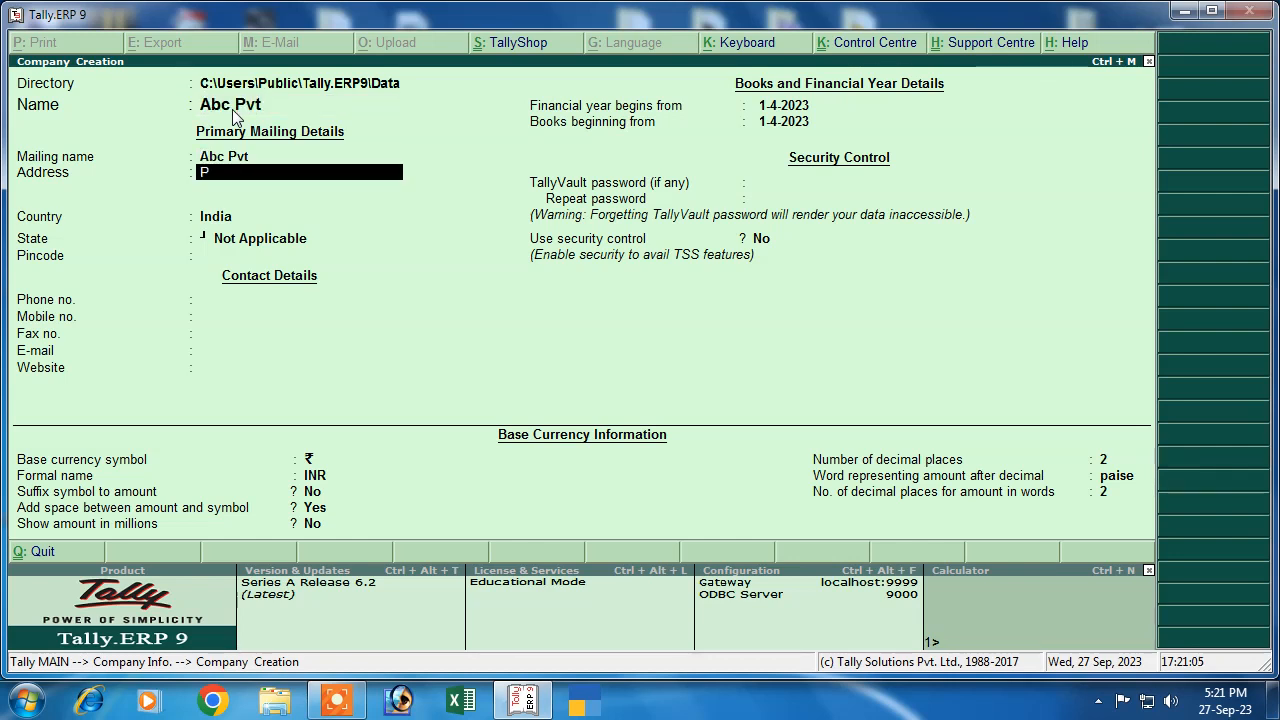
text(atna)
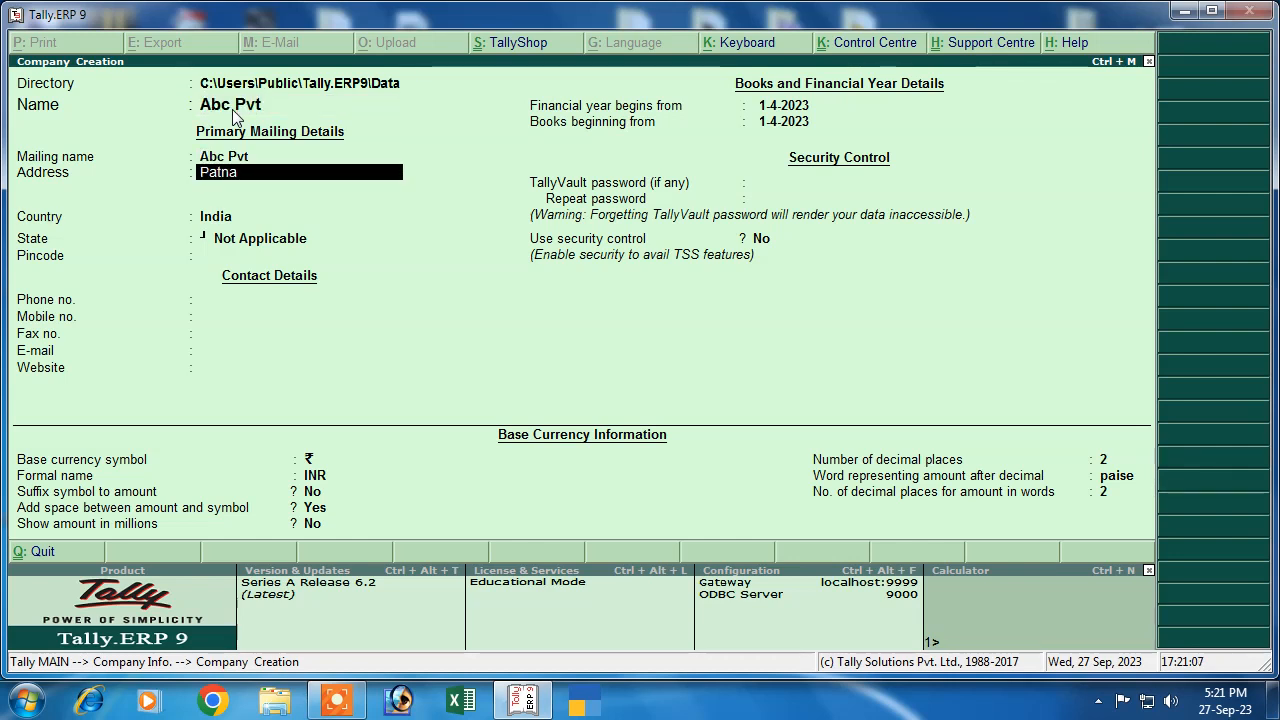
key(Return)
key(Return)
key(Return)
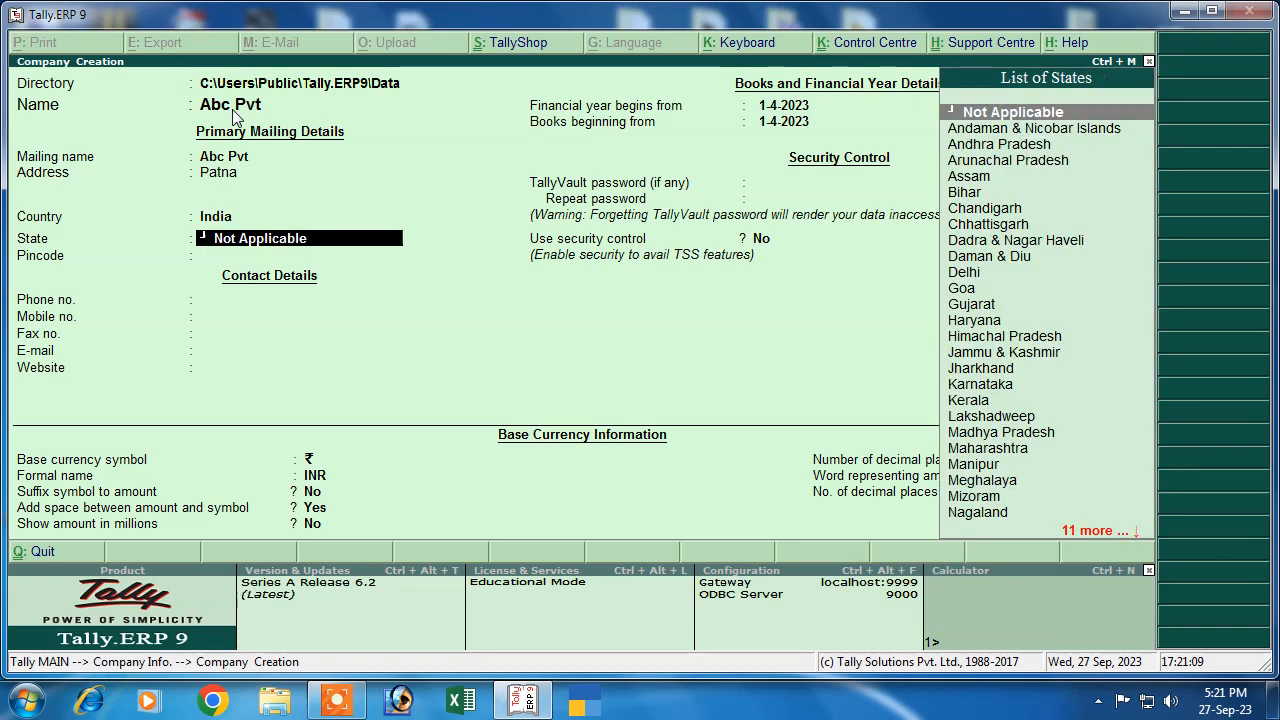
text(b)
key(Return)
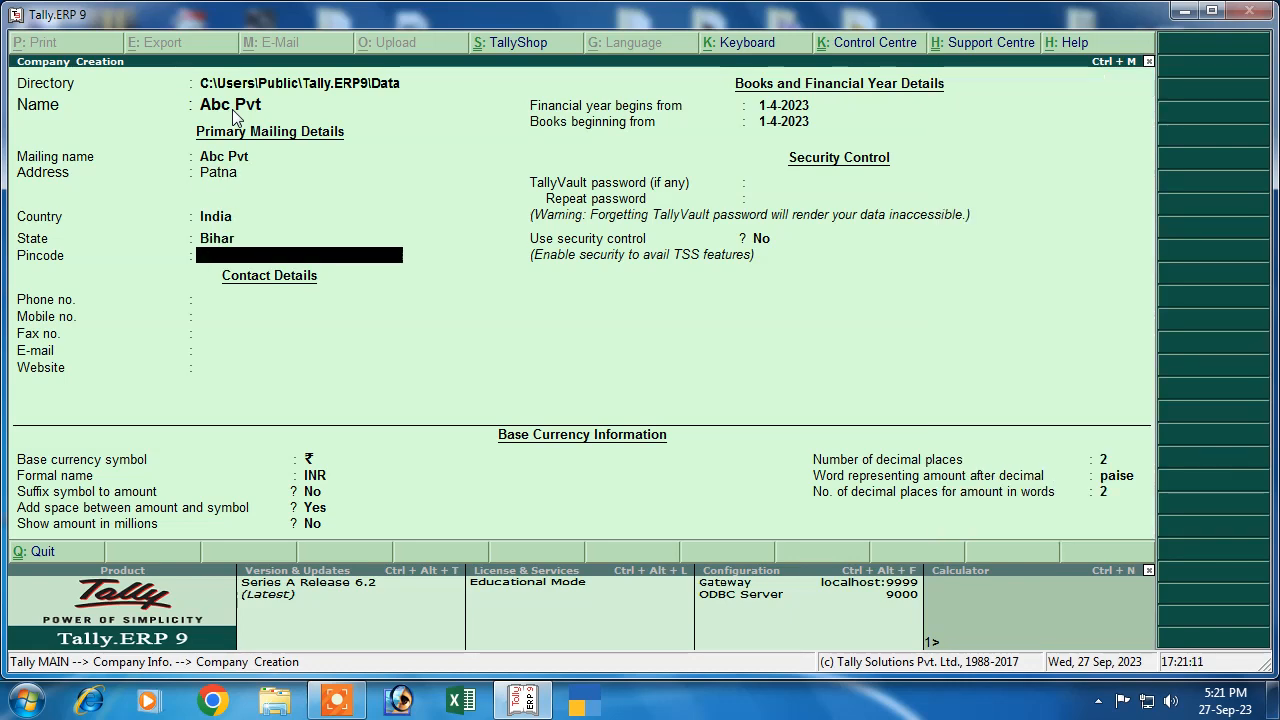
key(Return)
key(Return)
key(Return)
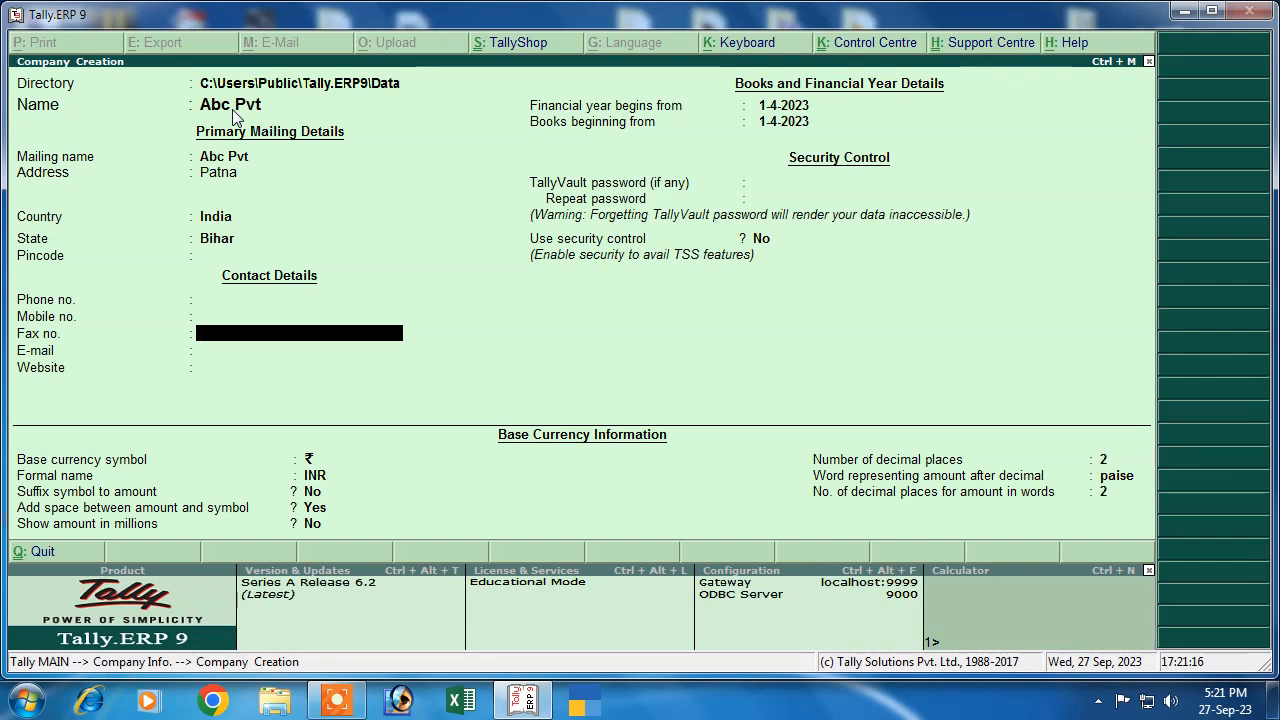
key(Return)
key(Return)
key(Return)
key(Return)
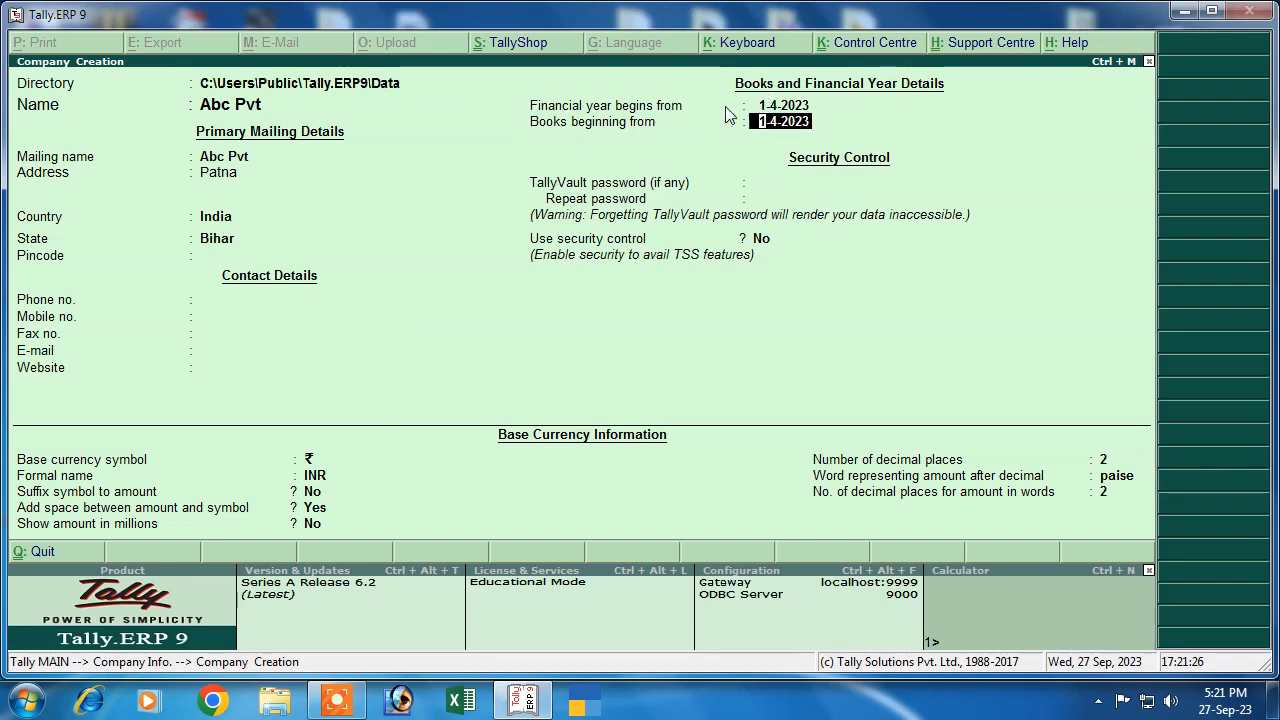
key(BackSpace)
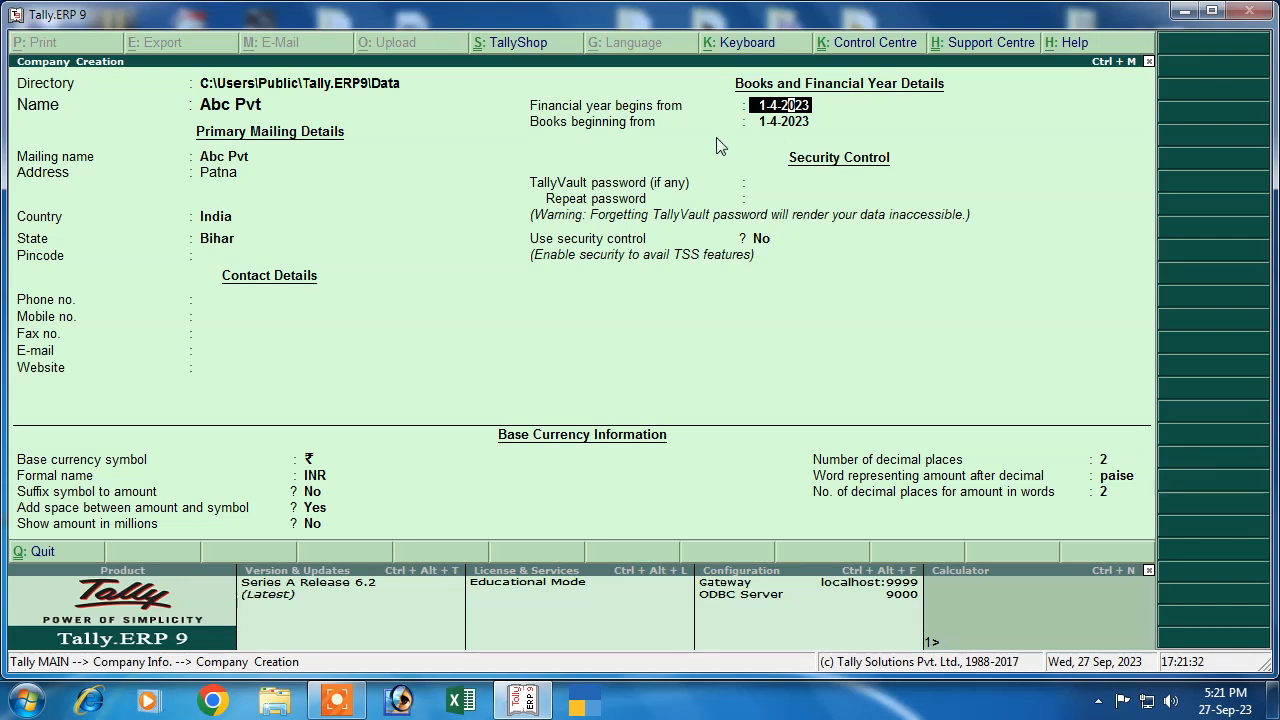
key(Return)
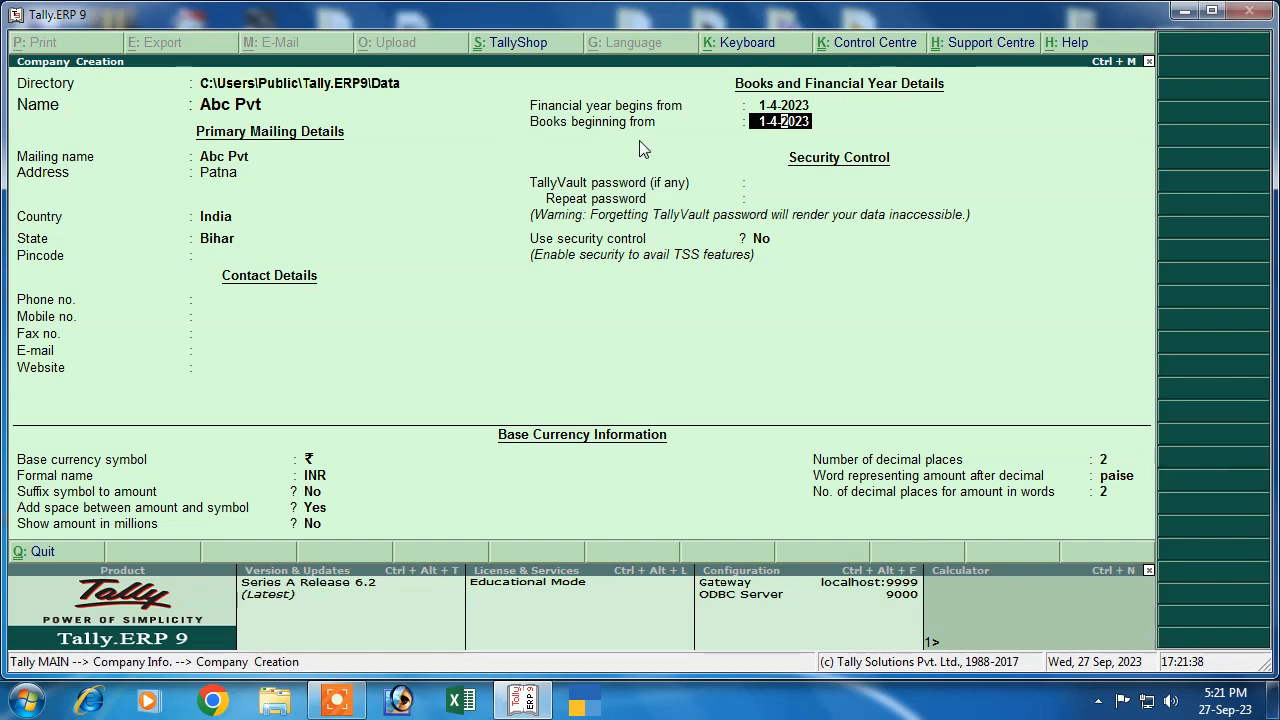
click(779, 104)
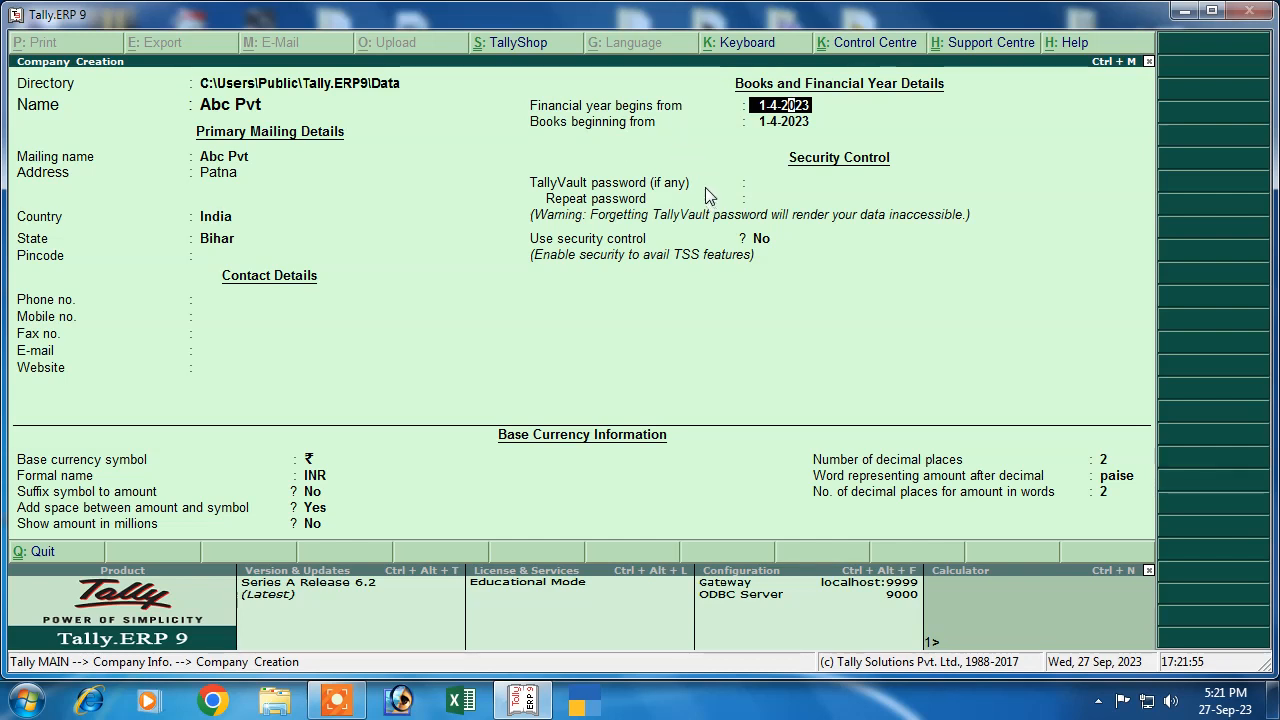
click(770, 128)
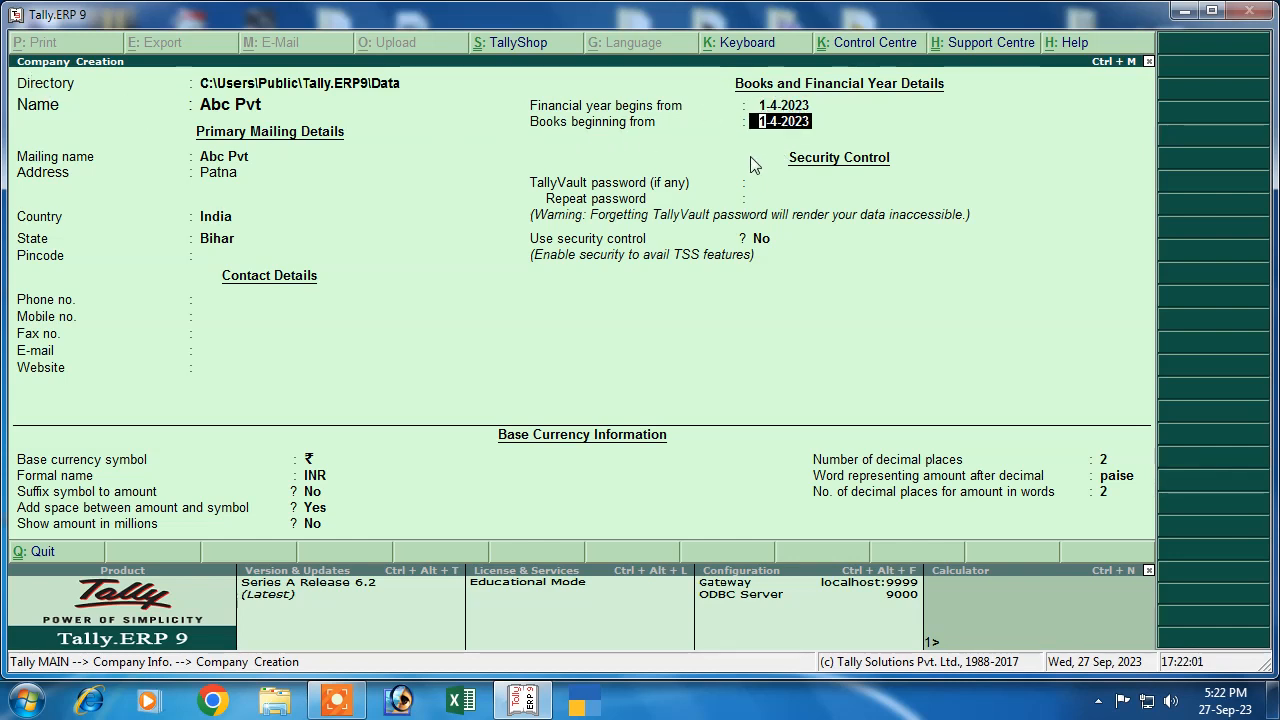
key(Return)
key(Return)
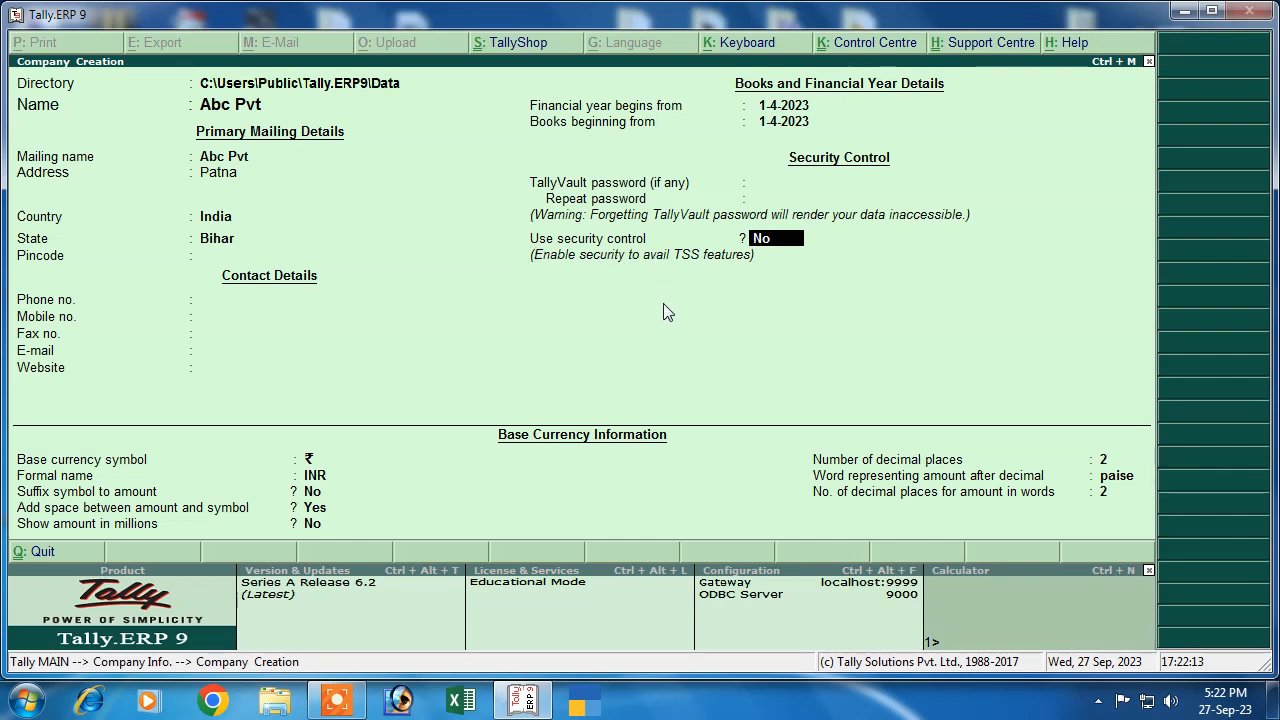
Turn on security control and set the administrator user name and password
key(Return)
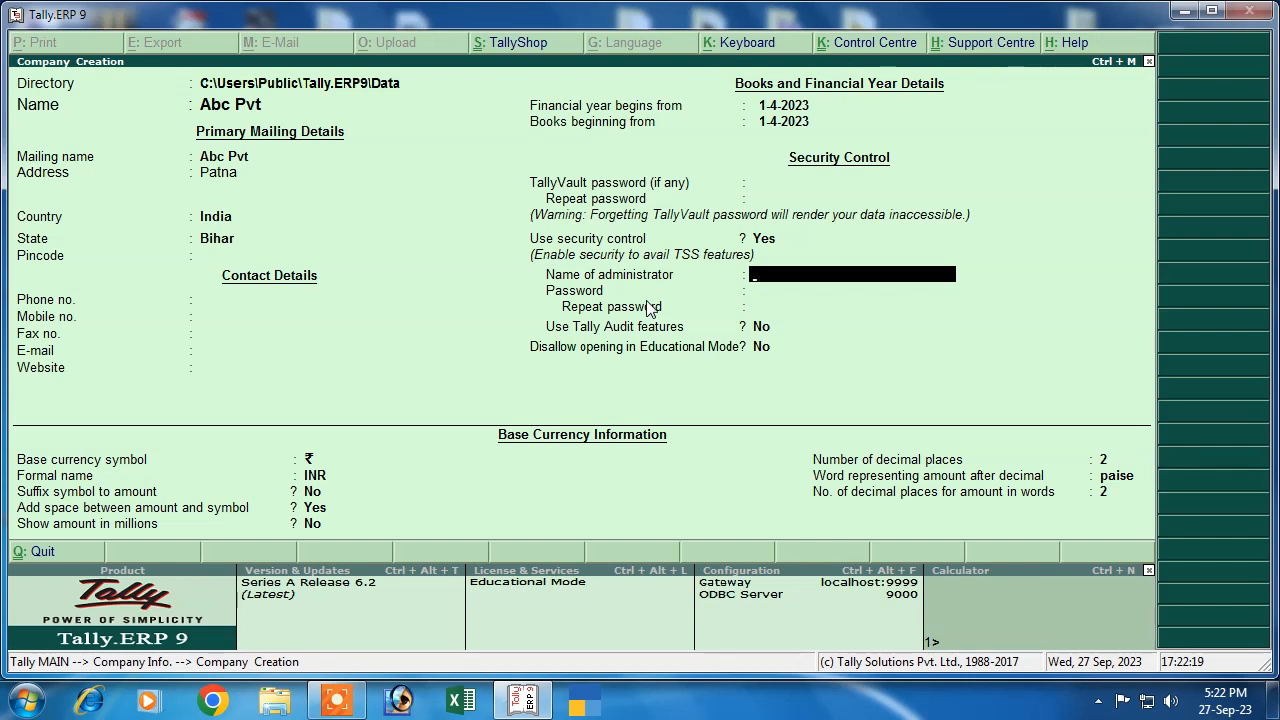
text(manidh)
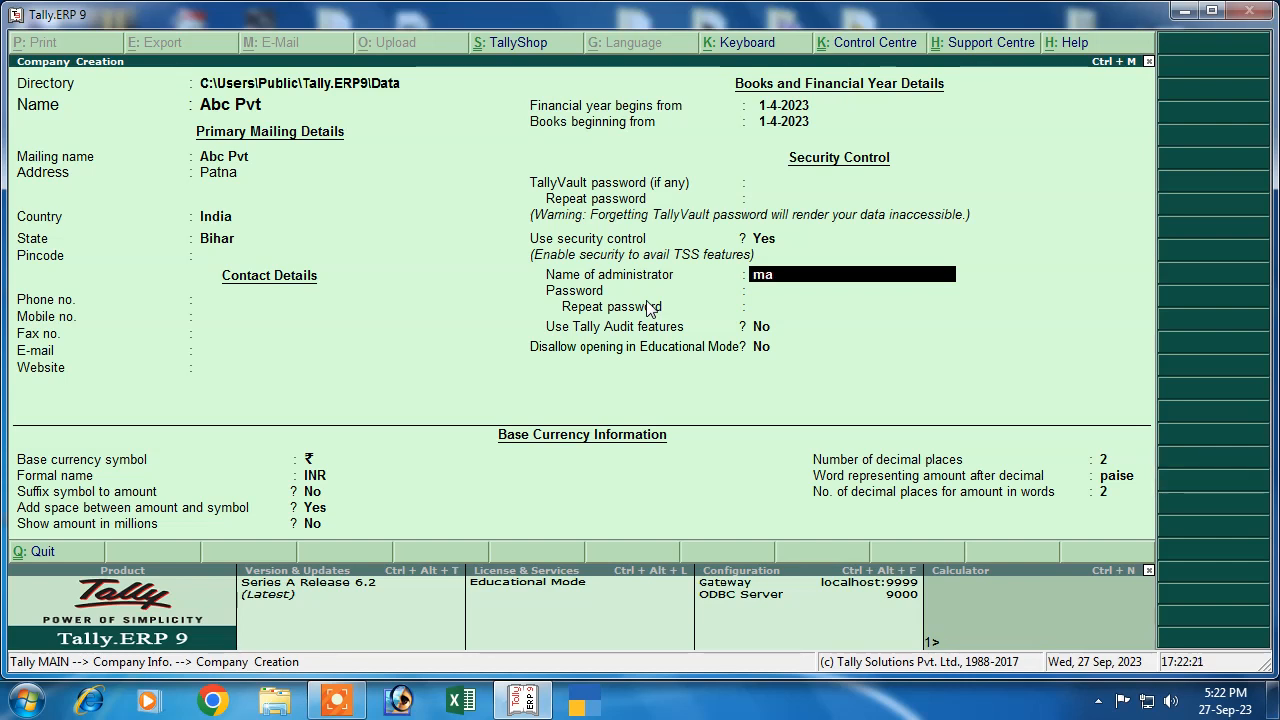
key(BackSpace)
key(BackSpace)
text(sh)
key(Return)
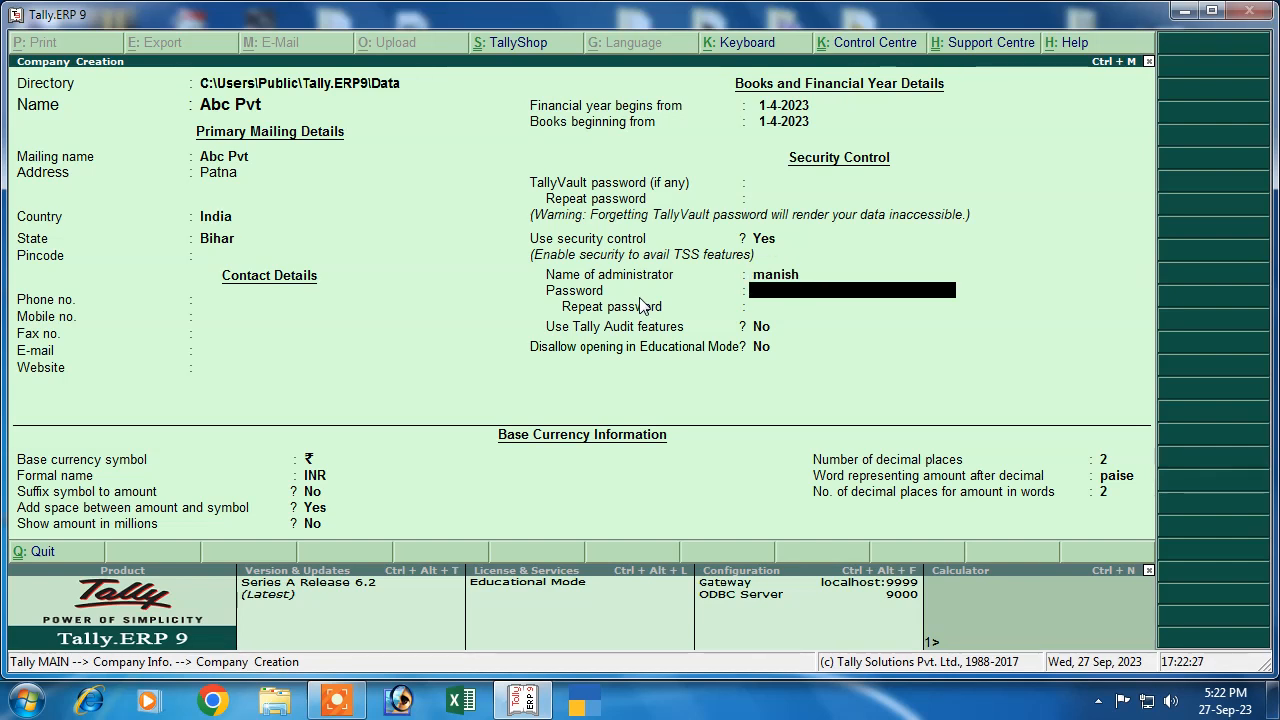
text(***)
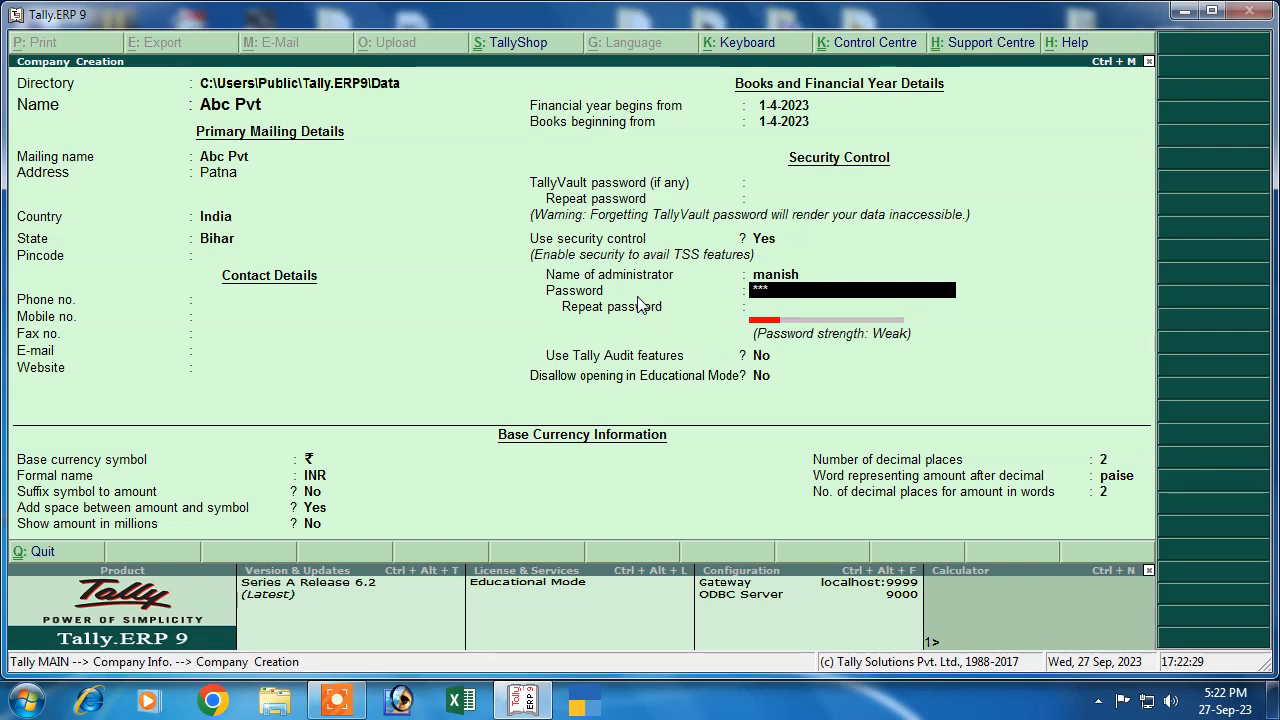
key(Return)
text(***)
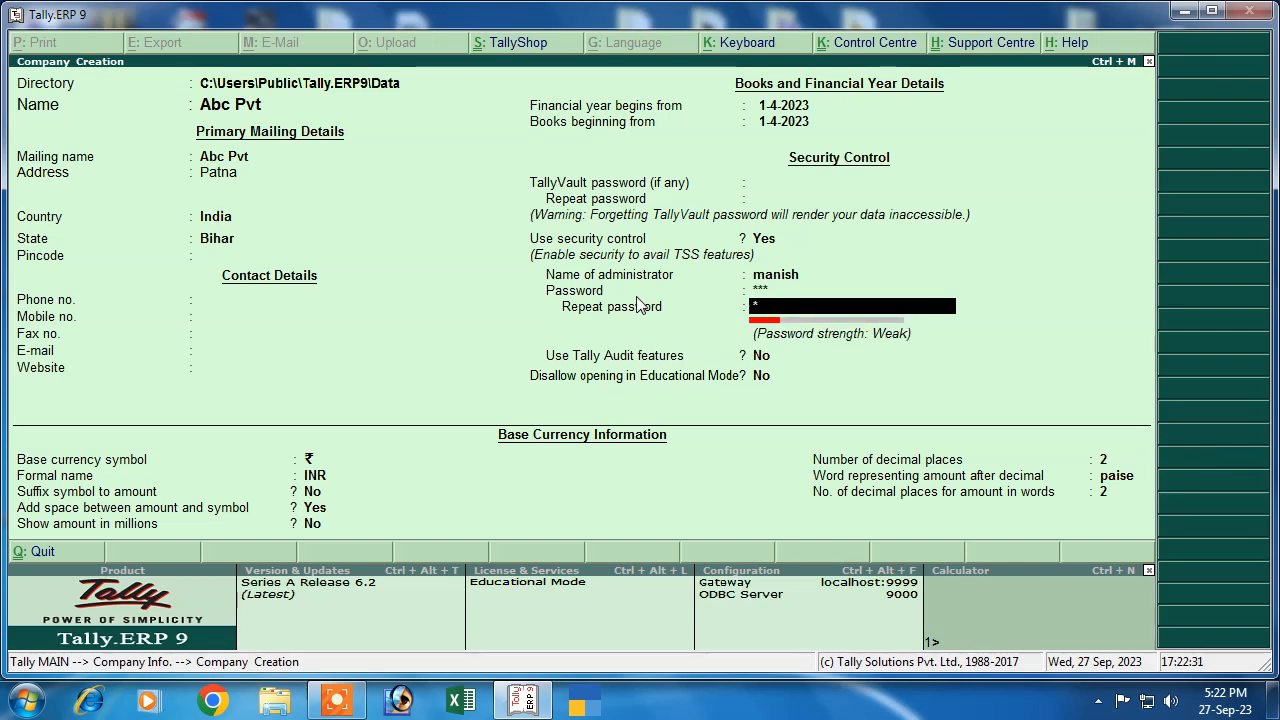
key(Return)
key(Return)
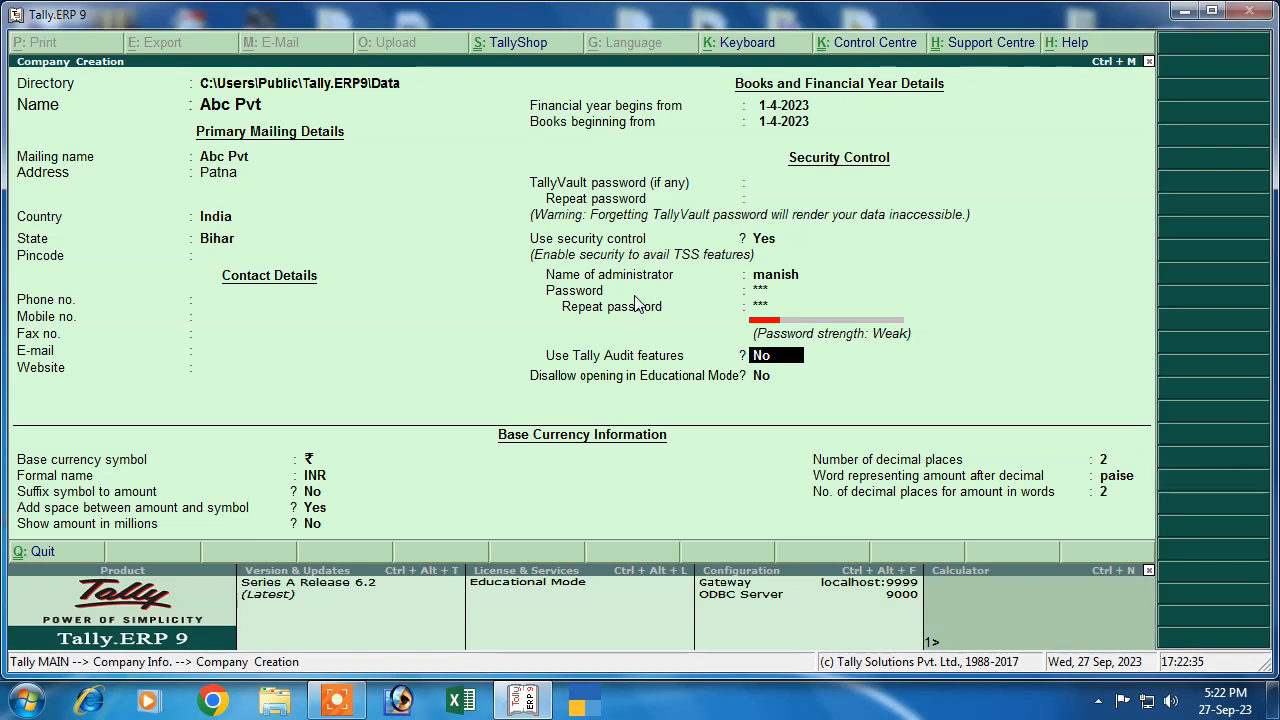
Leave Tally Audit off, keep educational mode allowed, and accept the company details
key(Return)
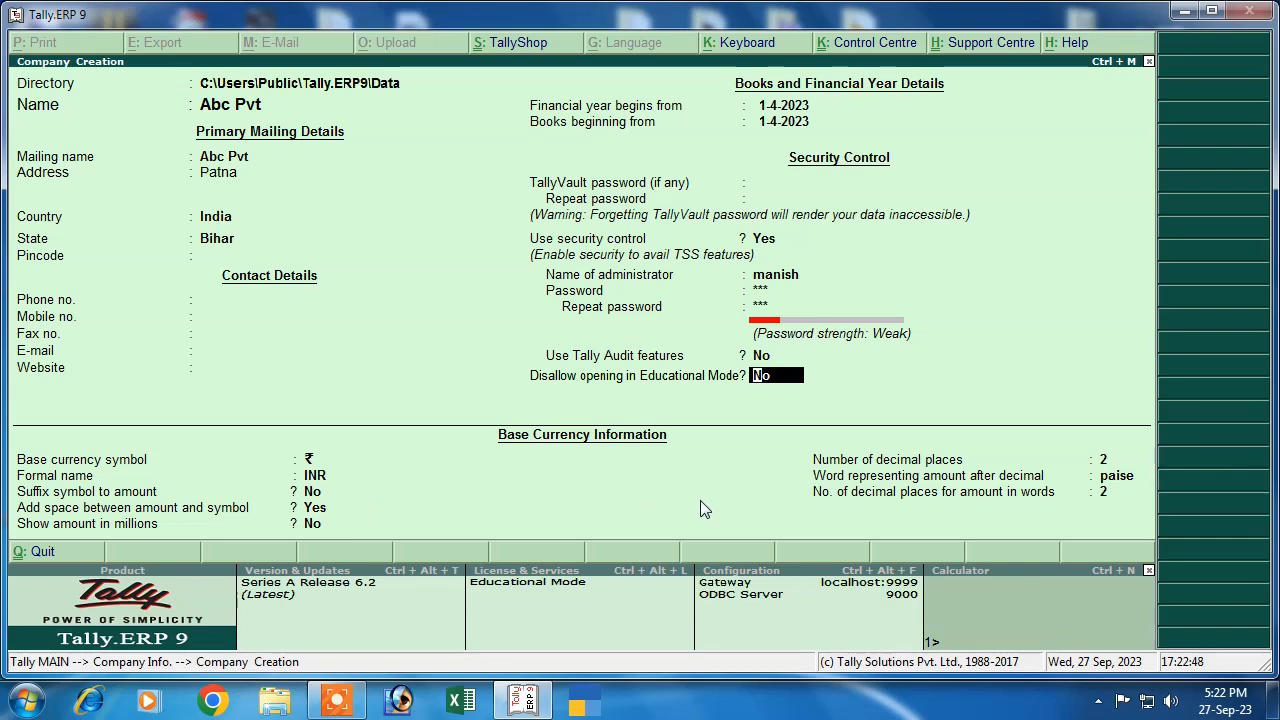
key(Return)
key(Return)
key(Return)
key(Return)
key(Return)
key(Return)
key(Return)
key(Return)
key(Return)
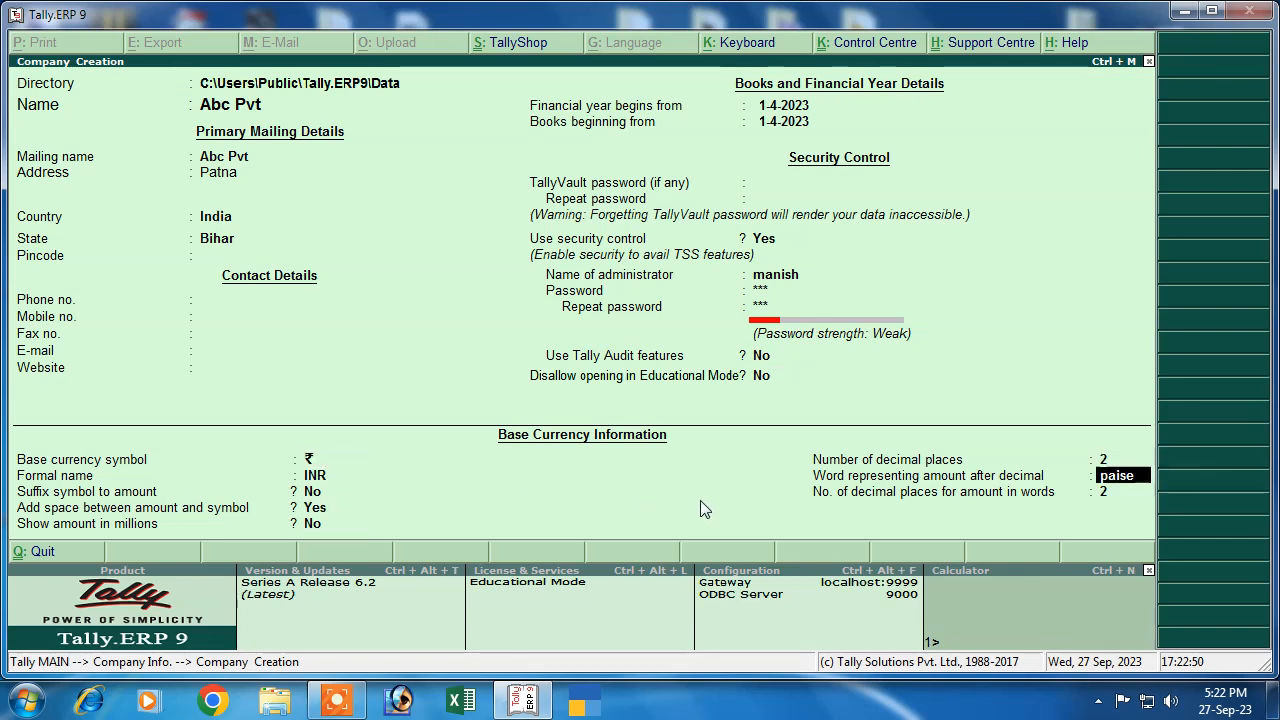
key(Return)
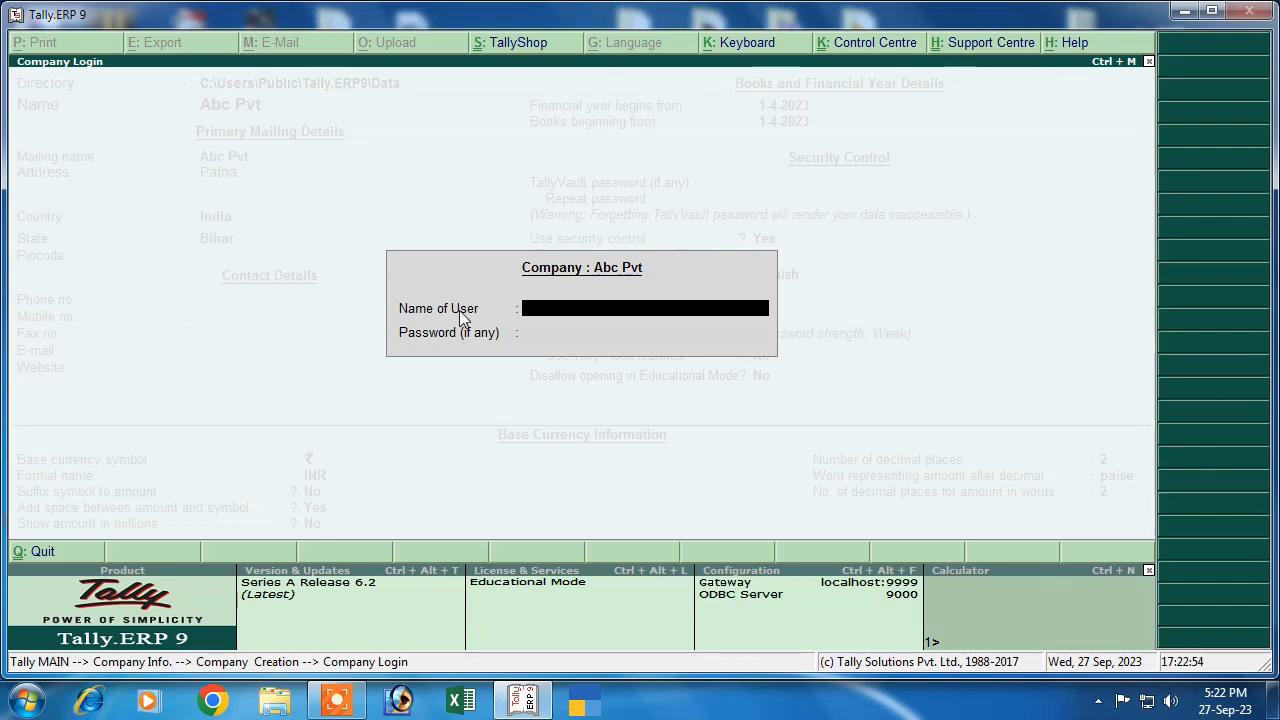
Log in to Abc Pvt with the administrator user name and password
text(manish)
key(Return)
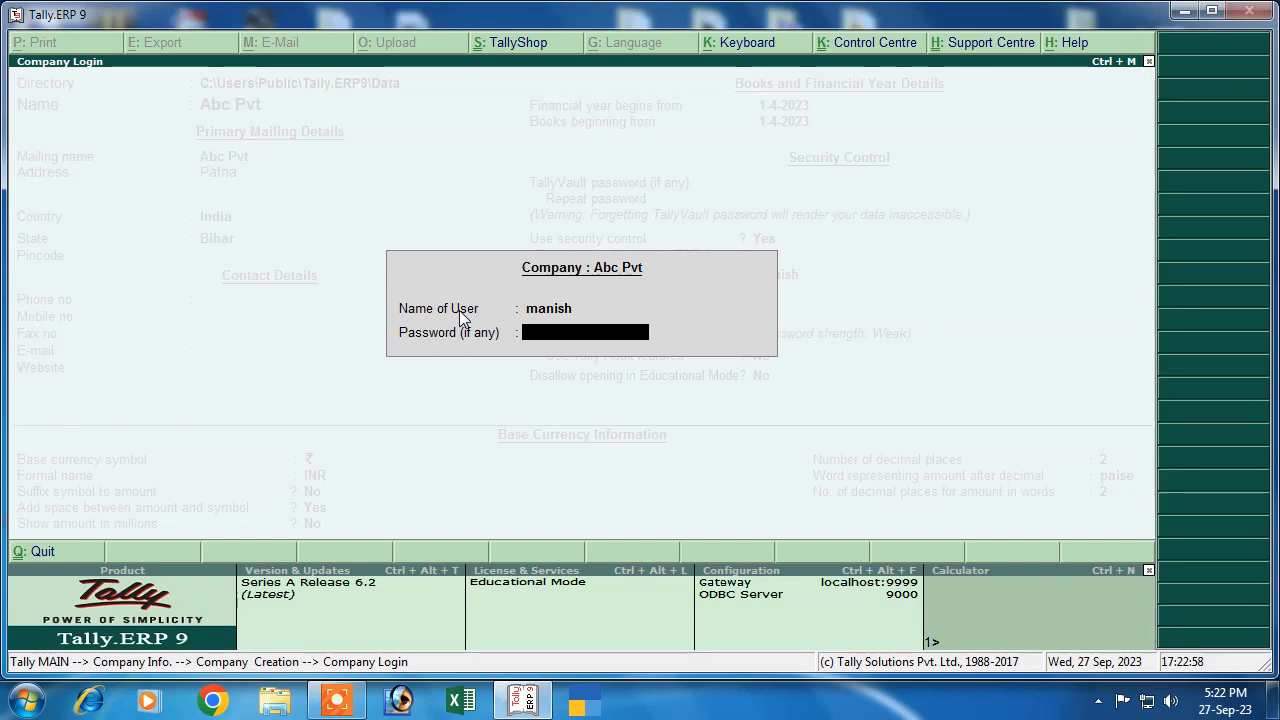
text(**)
key(Return)
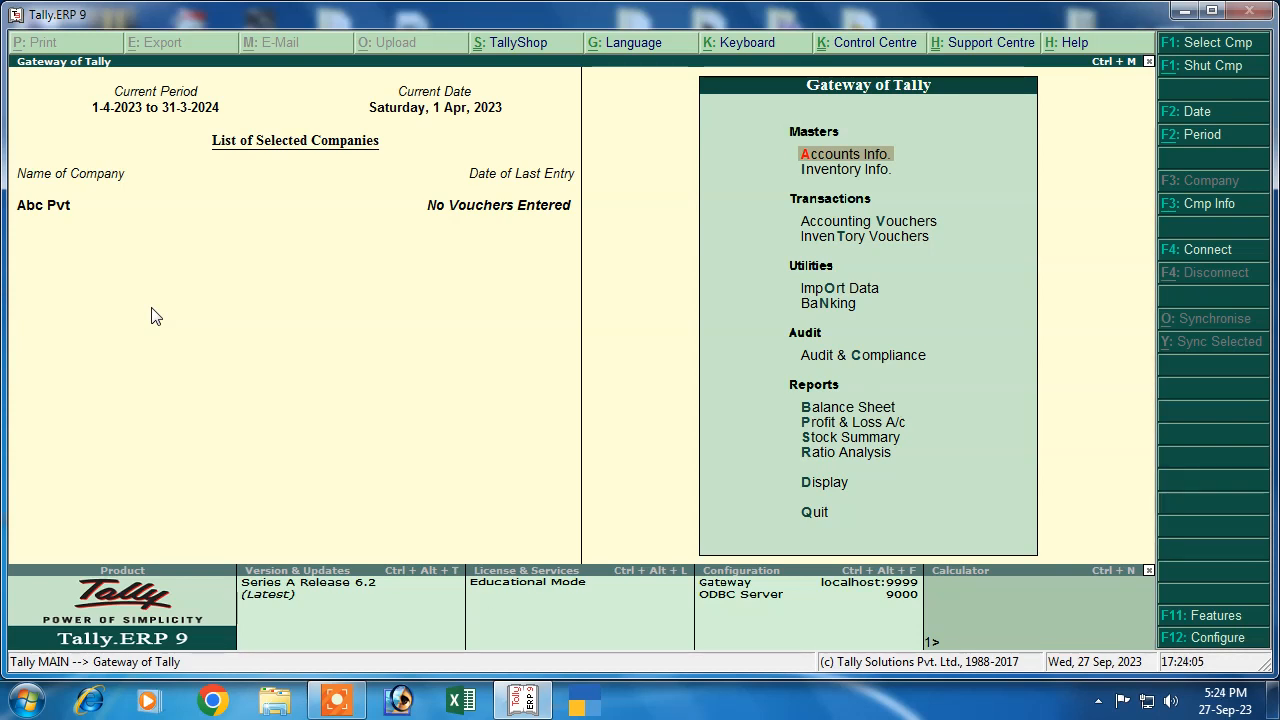
Create a party ledger under Sundry Creditors with country India and state Bihar
click(845, 156)
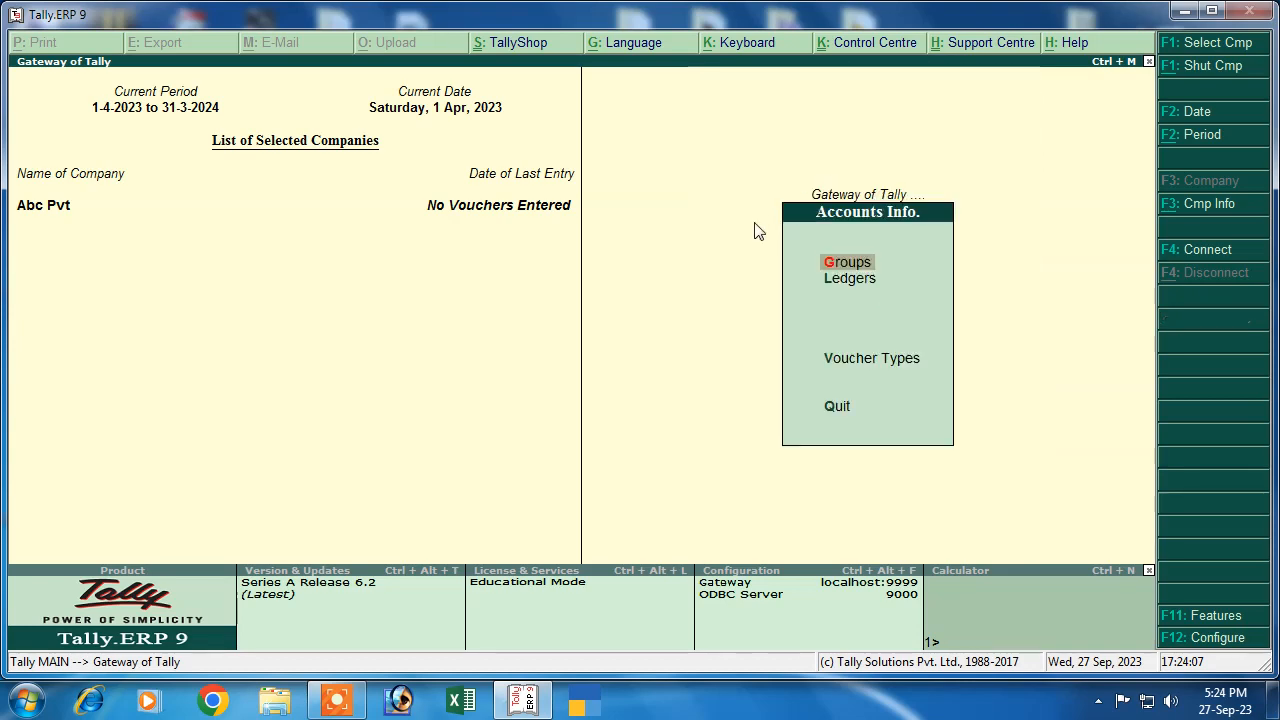
click(849, 281)
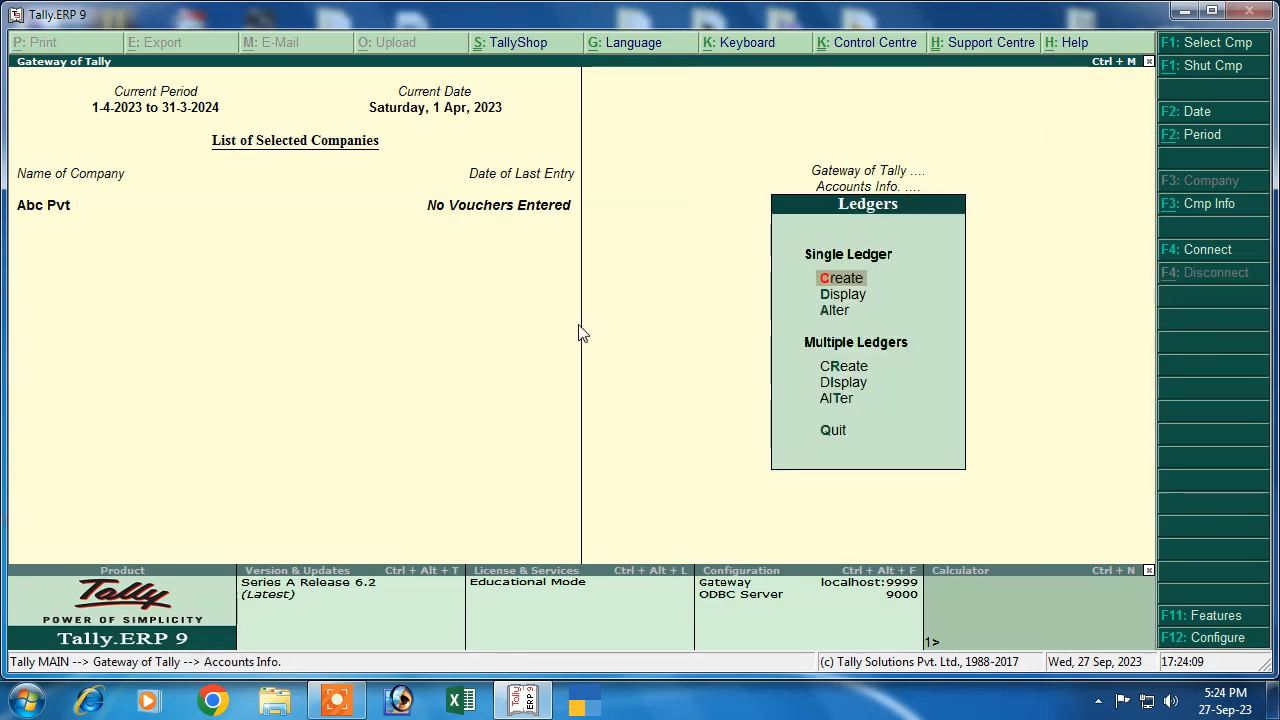
click(846, 283)
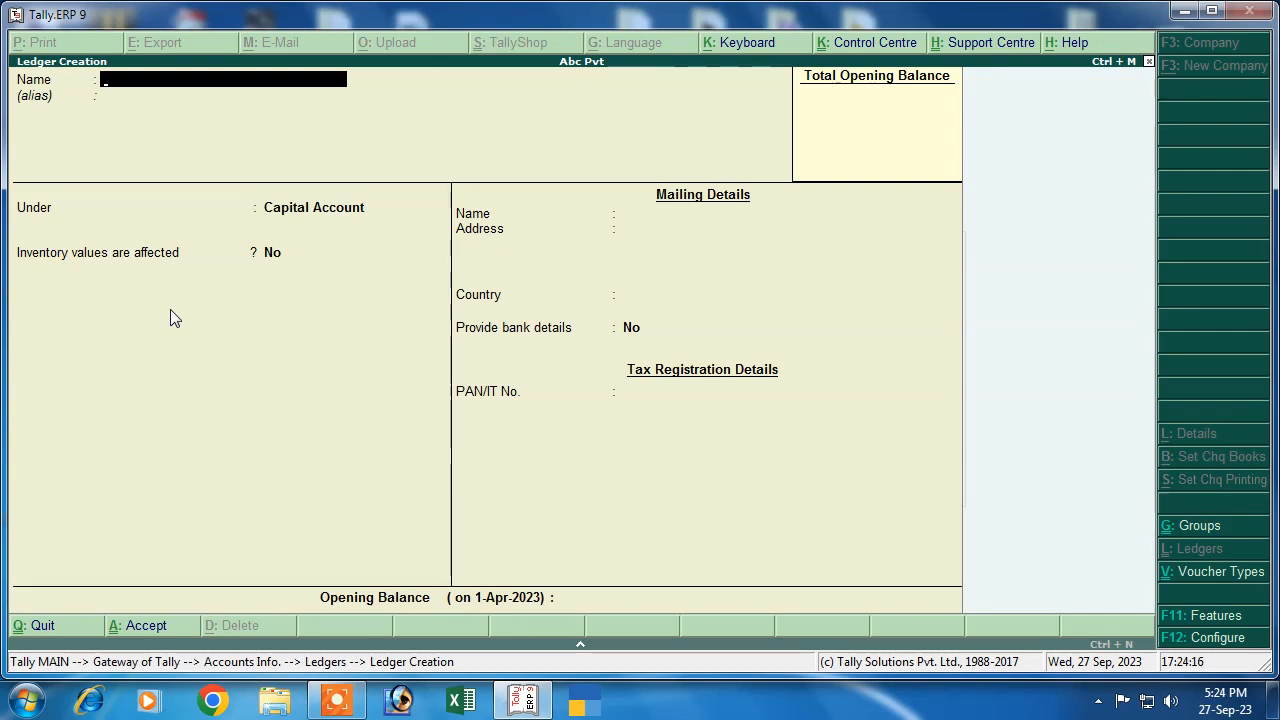
text(Ravi Traders)
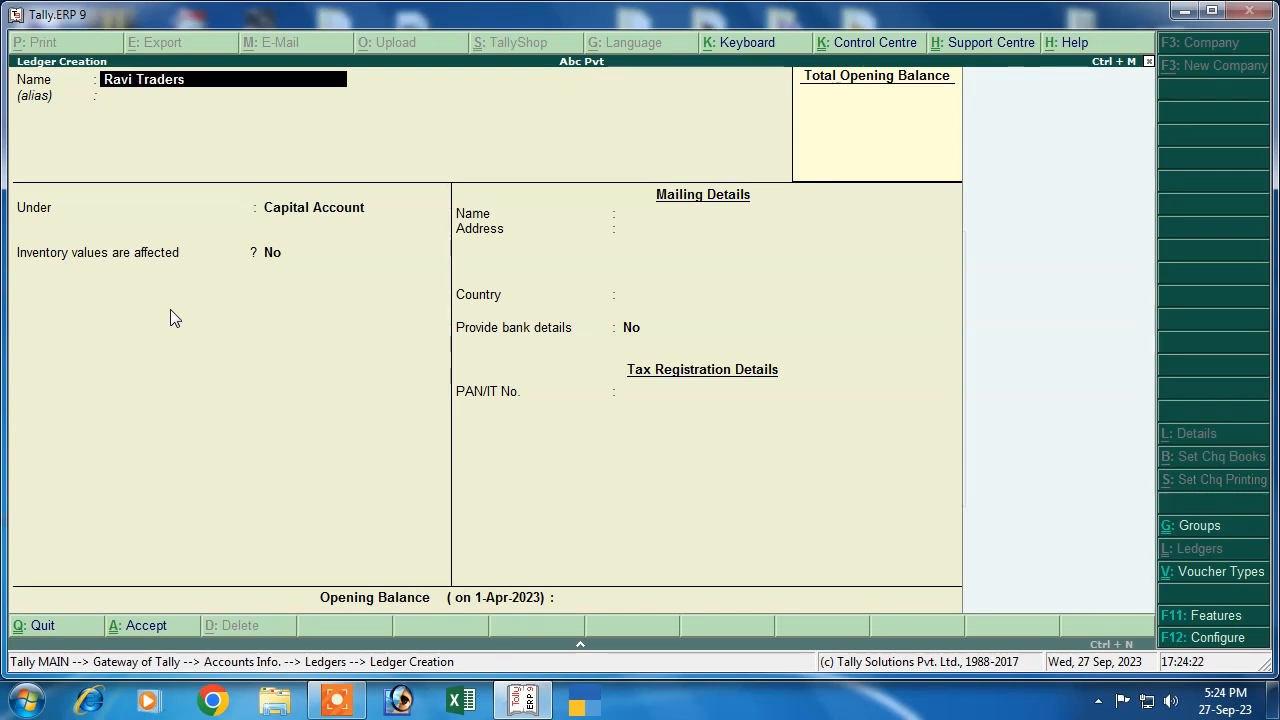
key(Return)
key(Return)
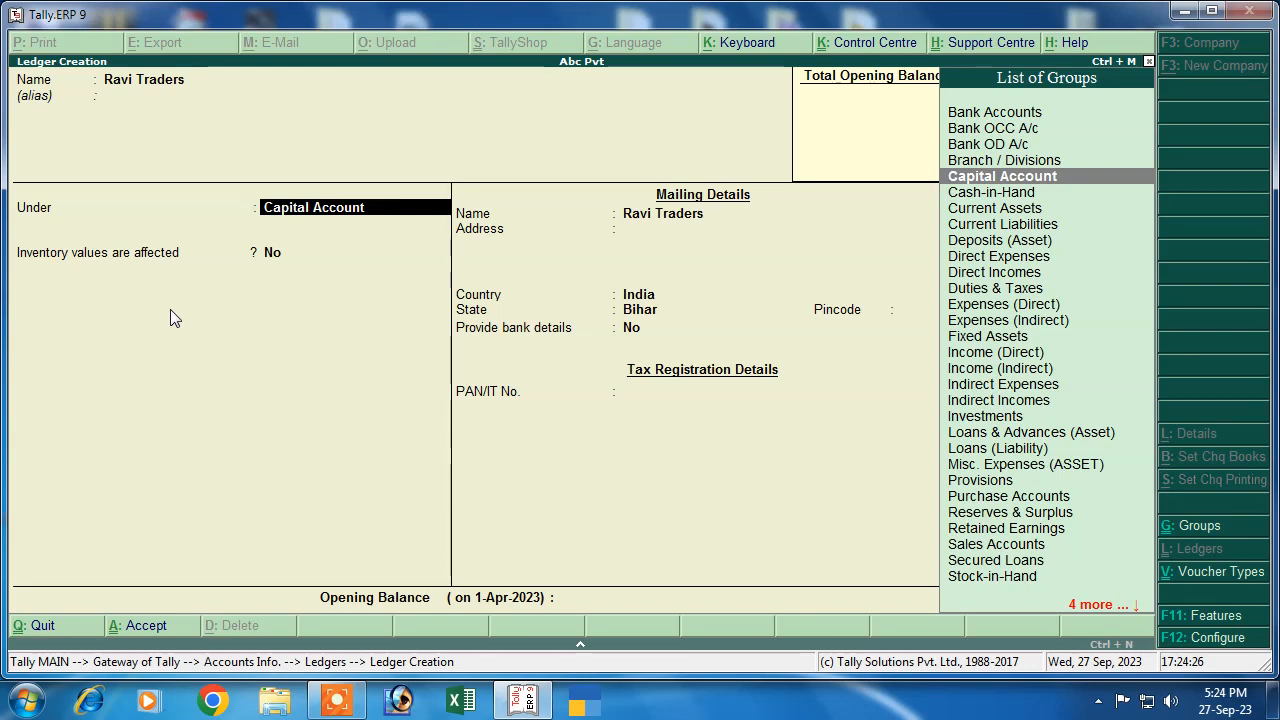
text(S)
key(Down)
key(Down)
key(Down)
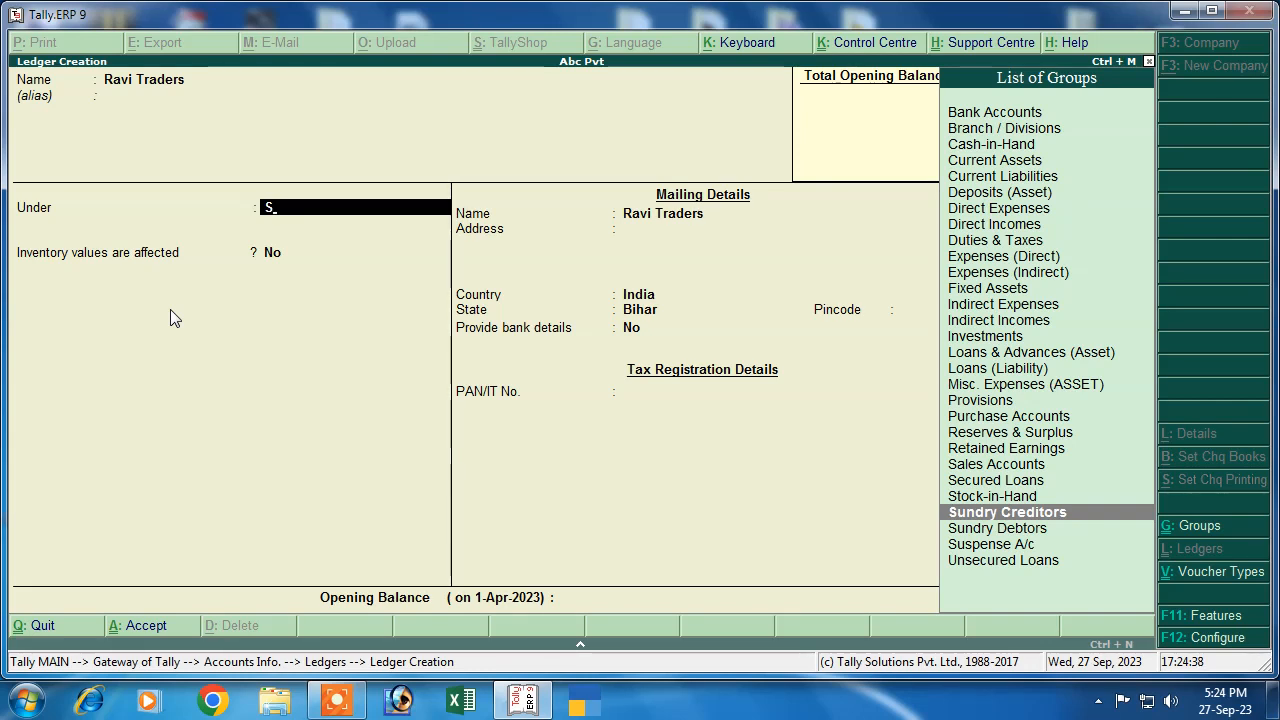
key(Return)
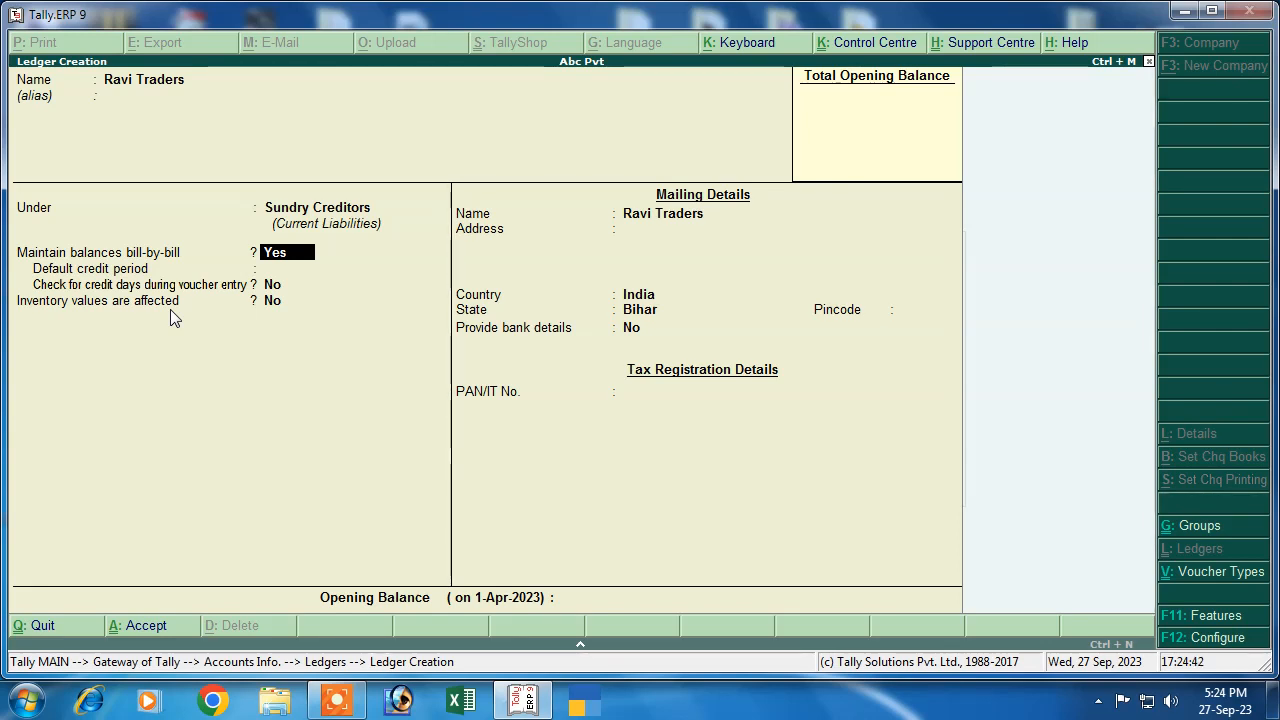
key(Return)
key(Return)
key(Return)
key(Return)
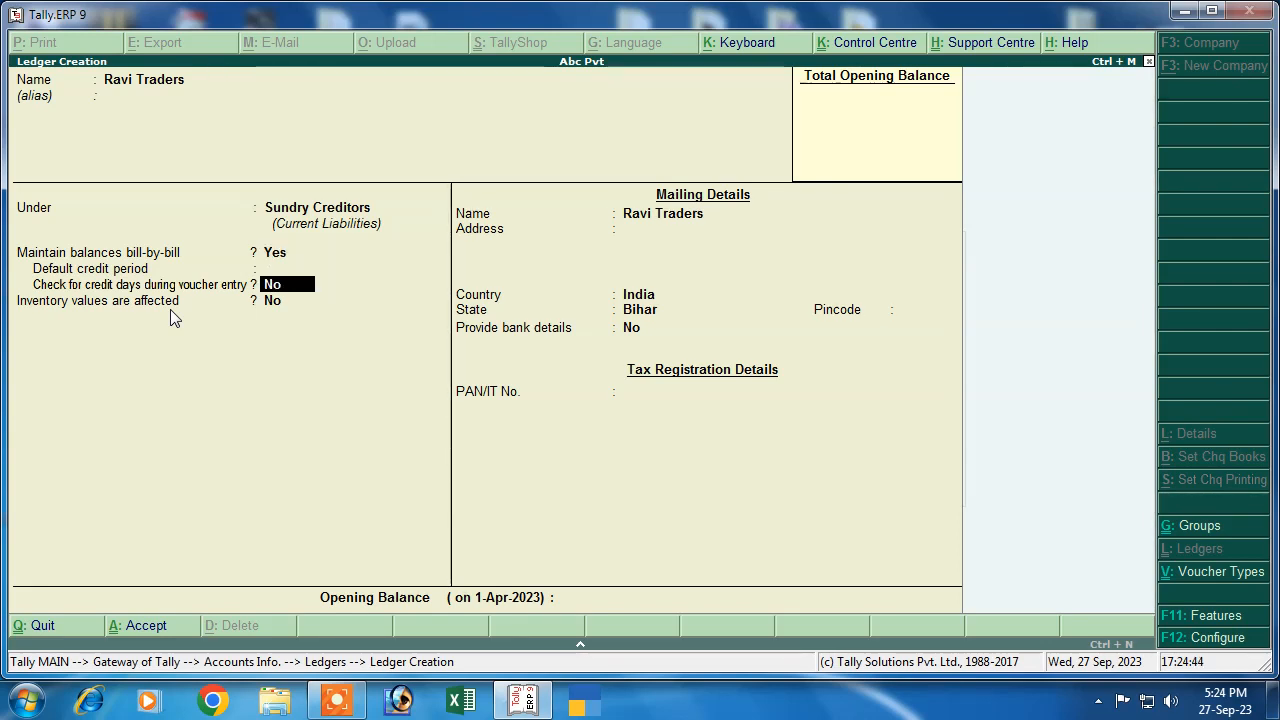
key(Return)
key(Return)
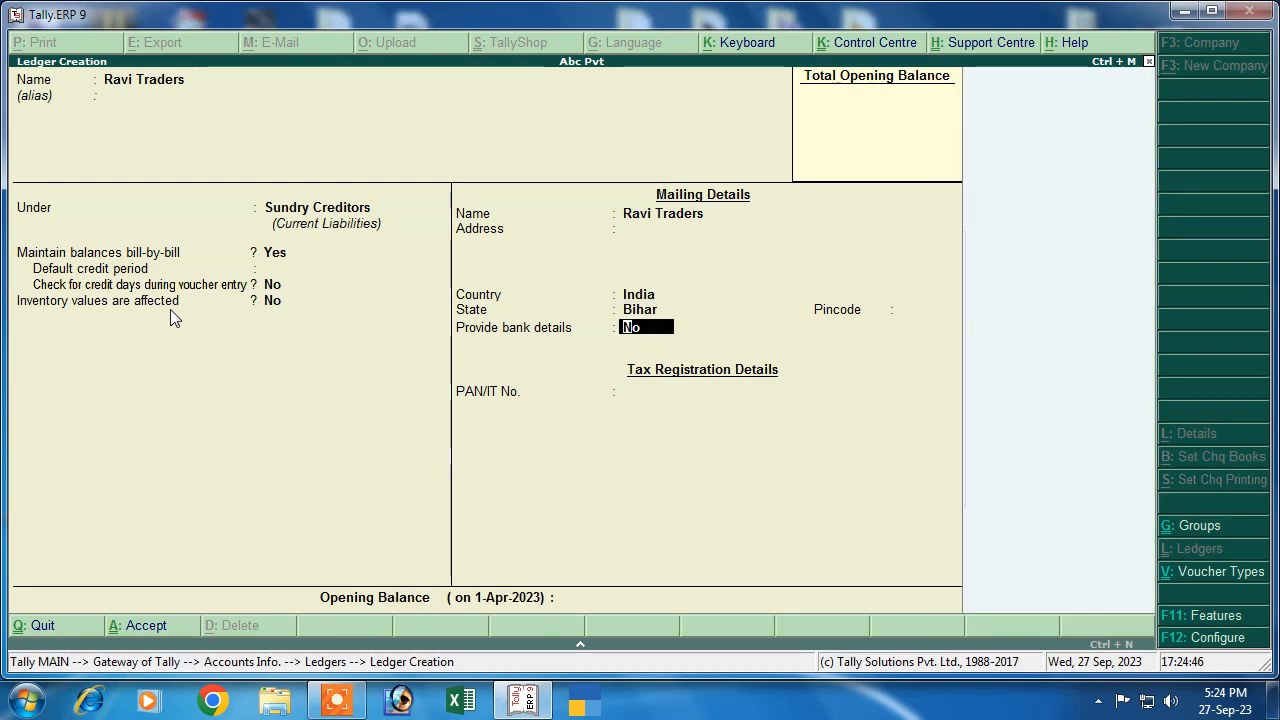
key(Return)
key(Return)
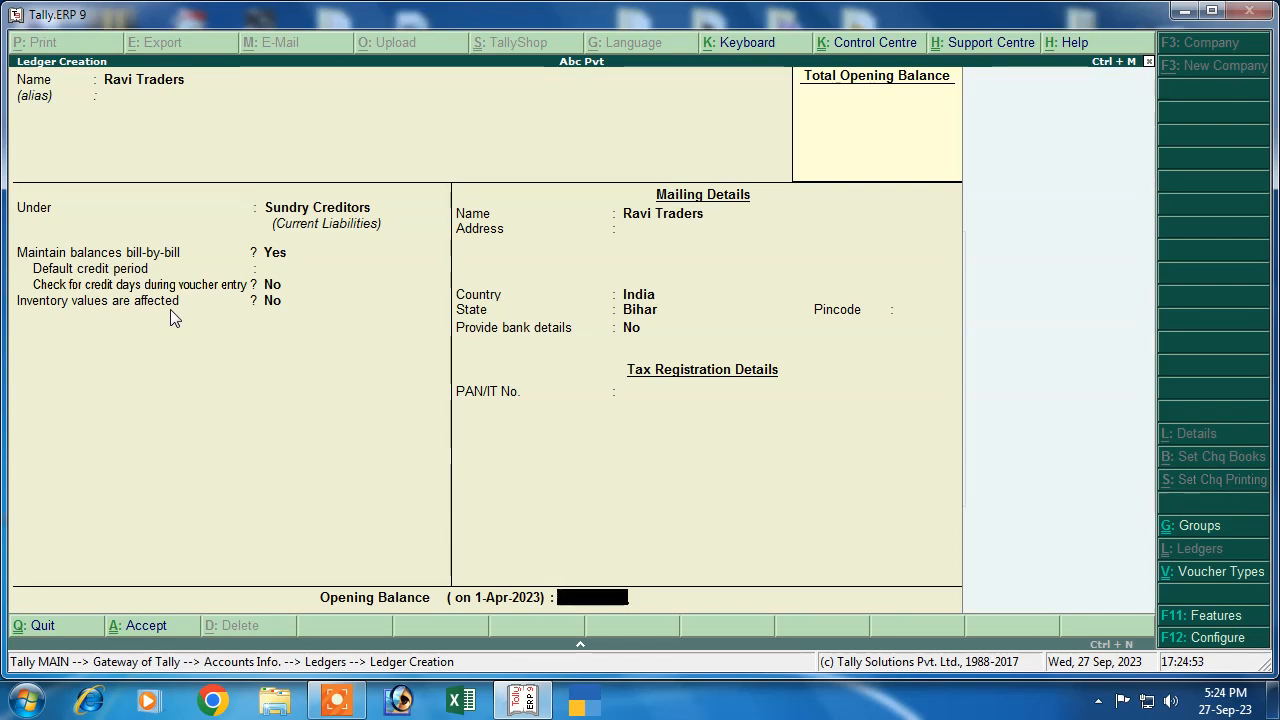
key(Return)
key(y)
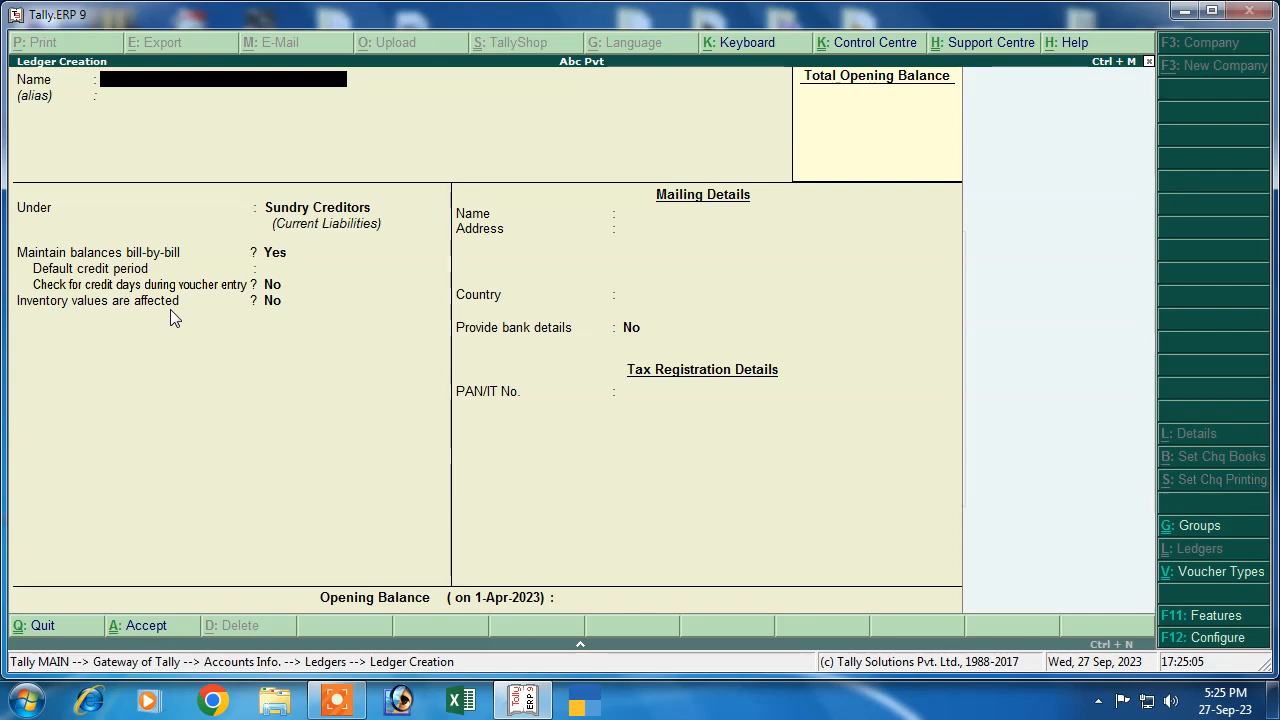
Create a party ledger under Sundry Debtors
text(ob)
text(u)
key(Return)
key(Return)
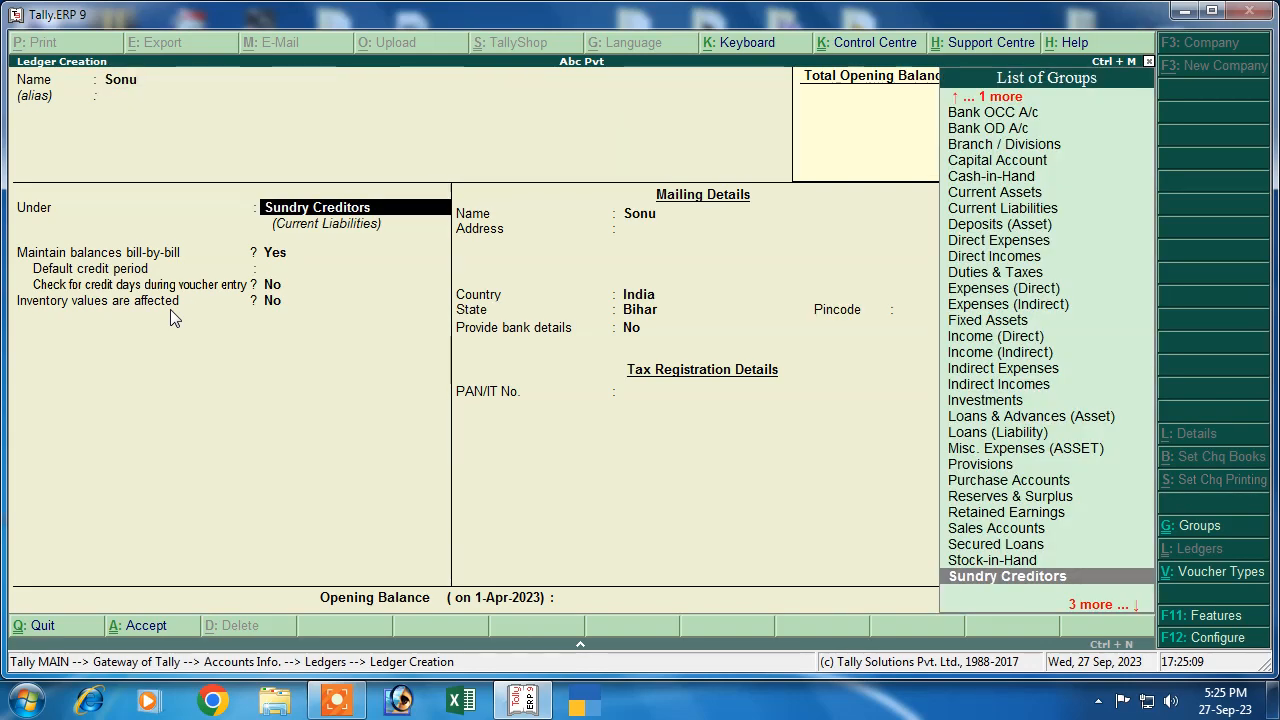
text(S)
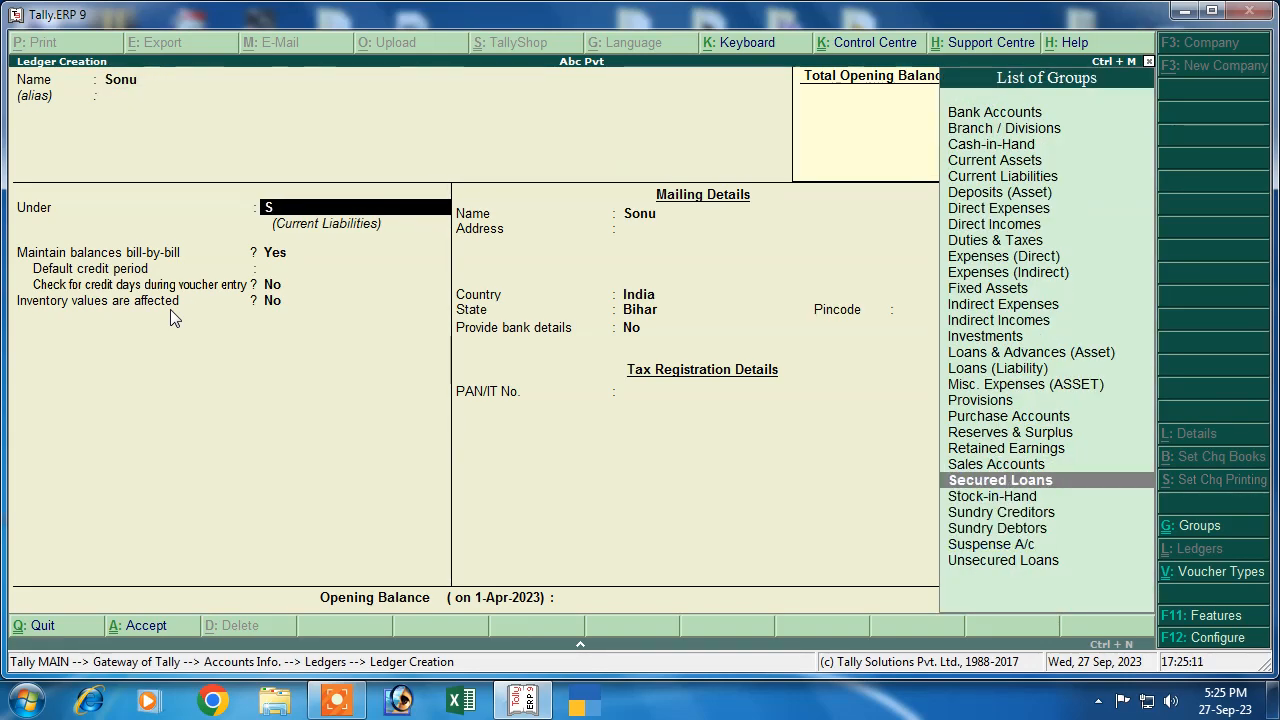
key(Down)
key(Down)
key(Down)
key(Return)
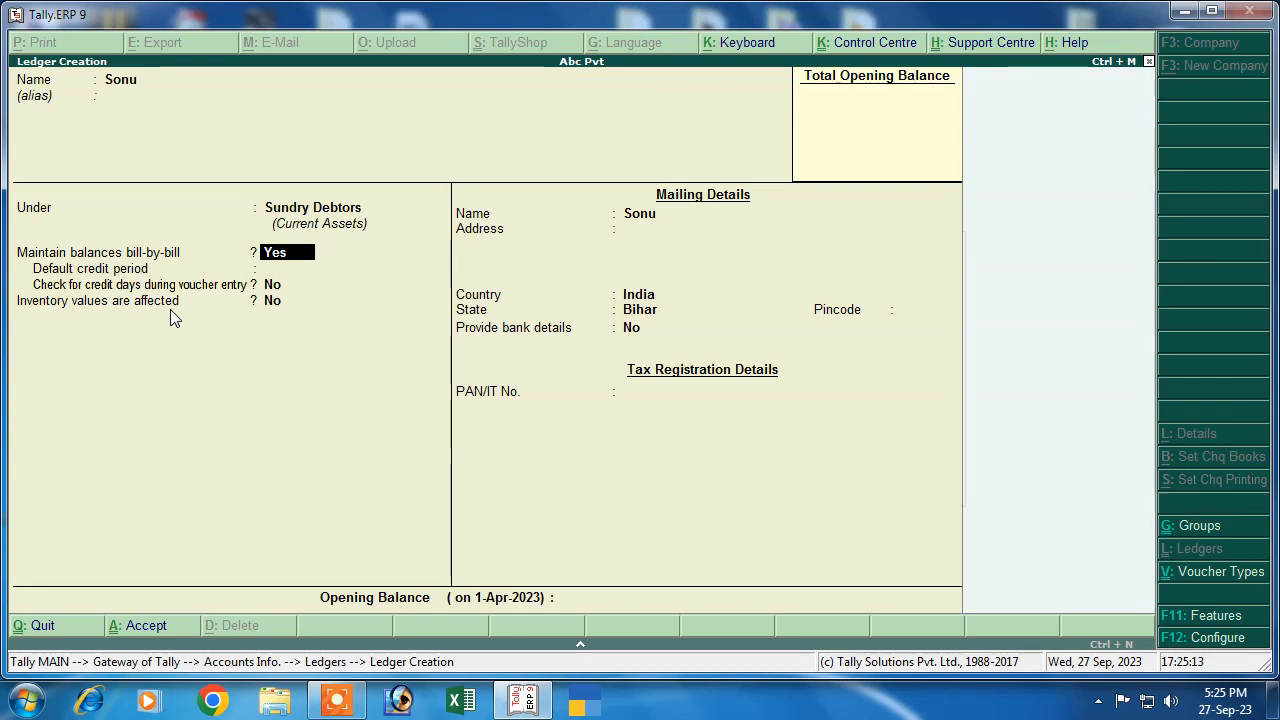
key(Return)
key(Return)
key(Return)
key(Return)
key(Return)
key(Return)
key(Return)
key(Return)
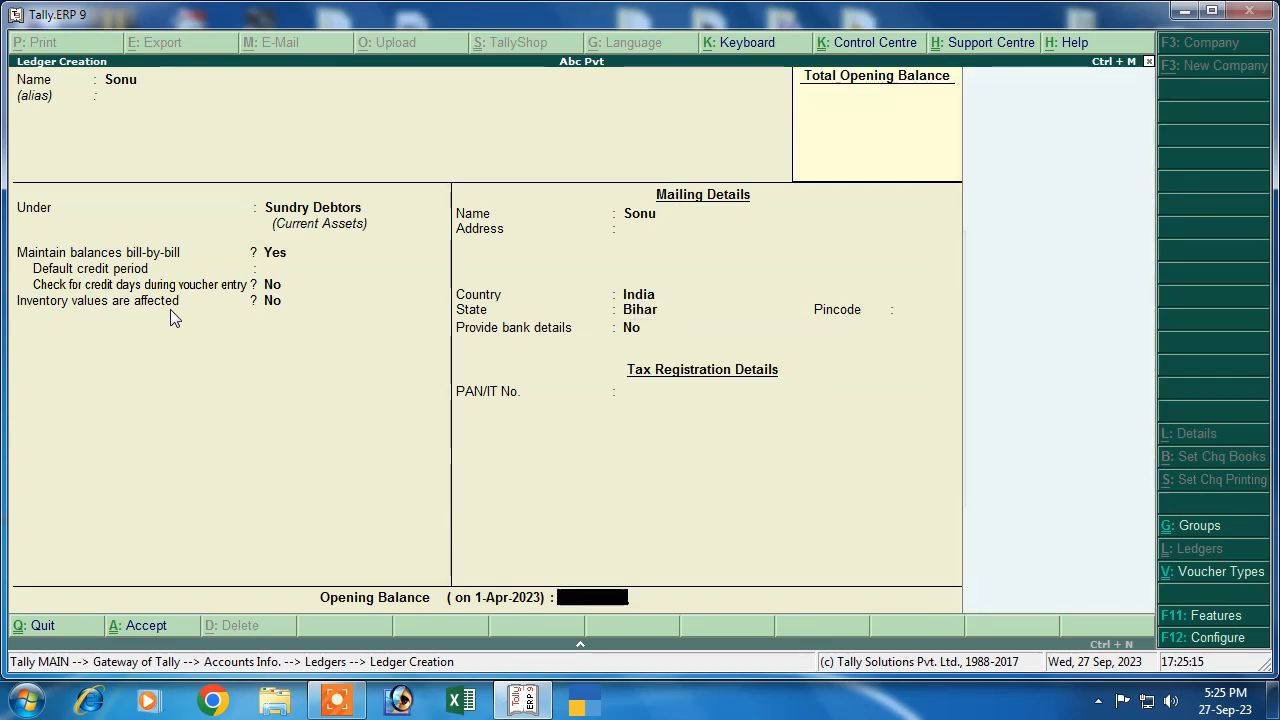
key(Return)
key(Return)
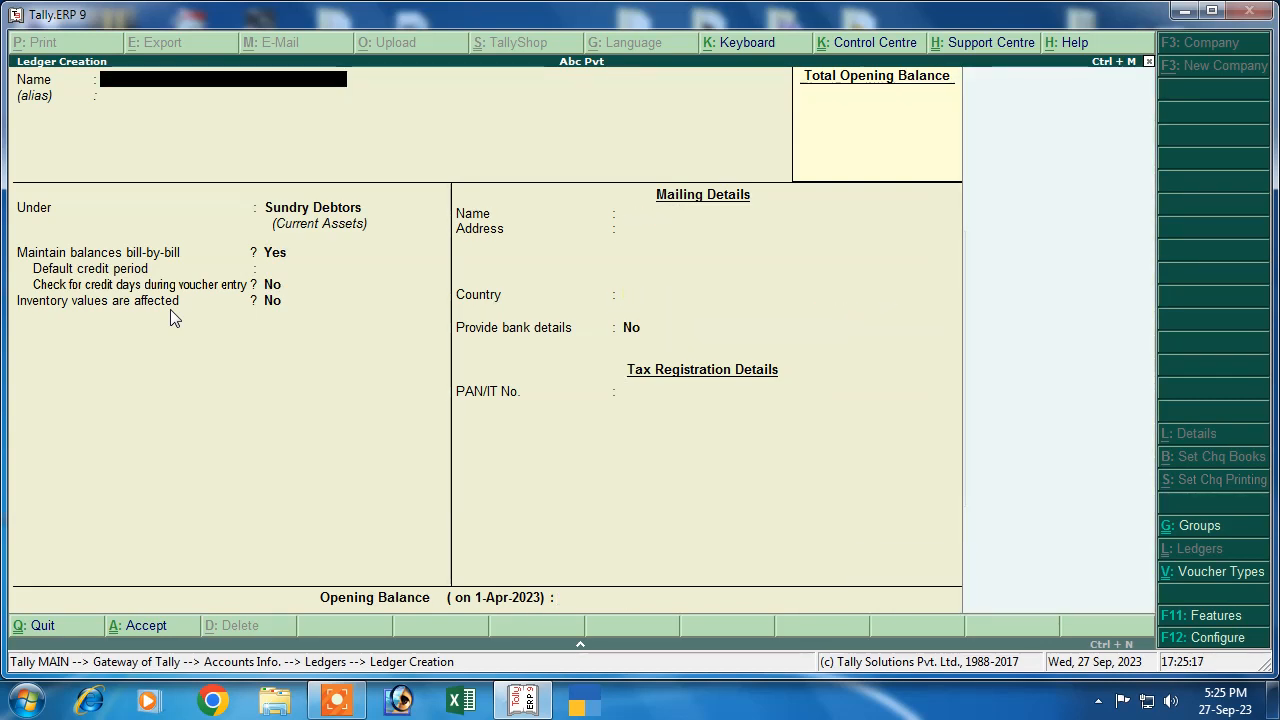
Create the Purchase ledger under Purchase Accounts and the Sales ledger under Sales Accounts
text(Purchase)
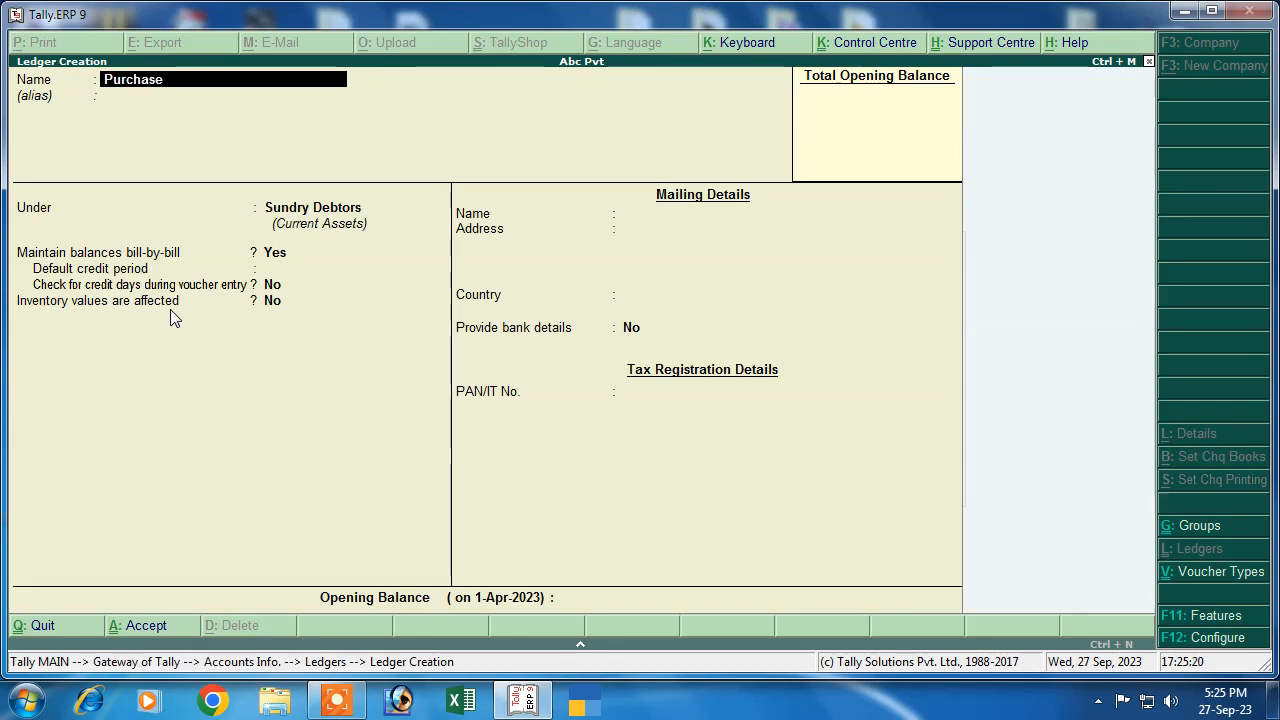
key(Return)
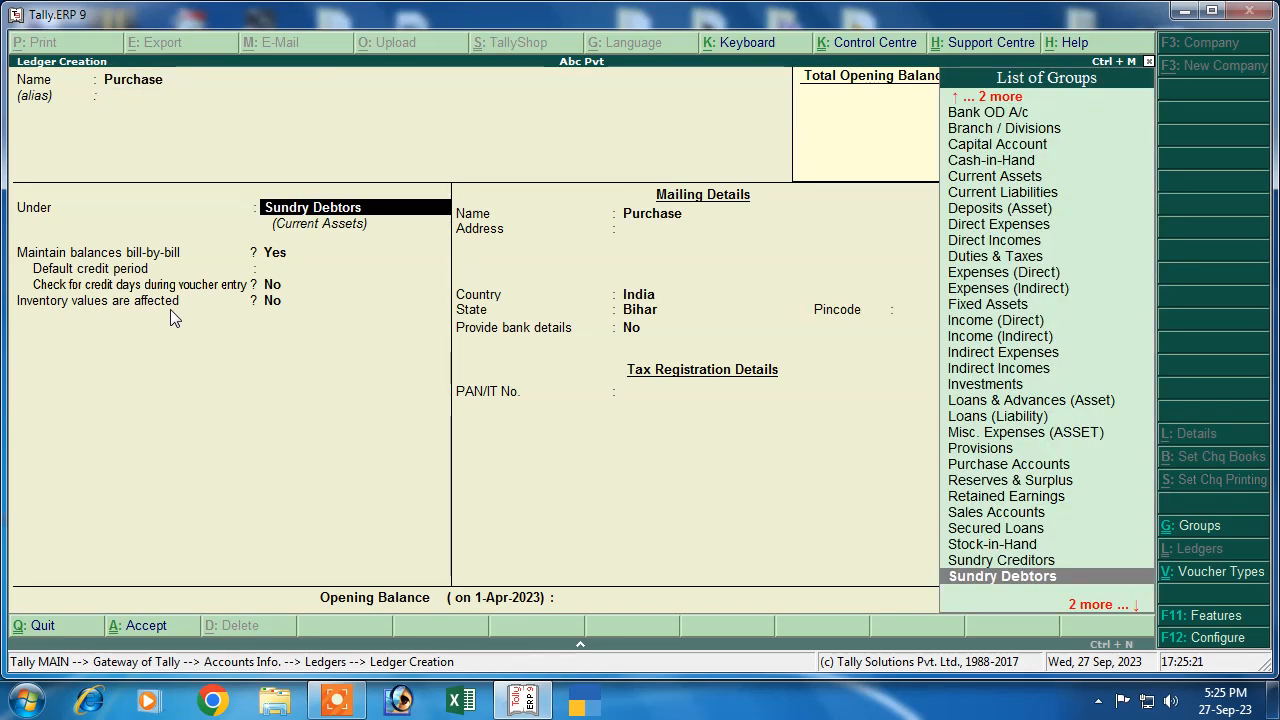
text(P)
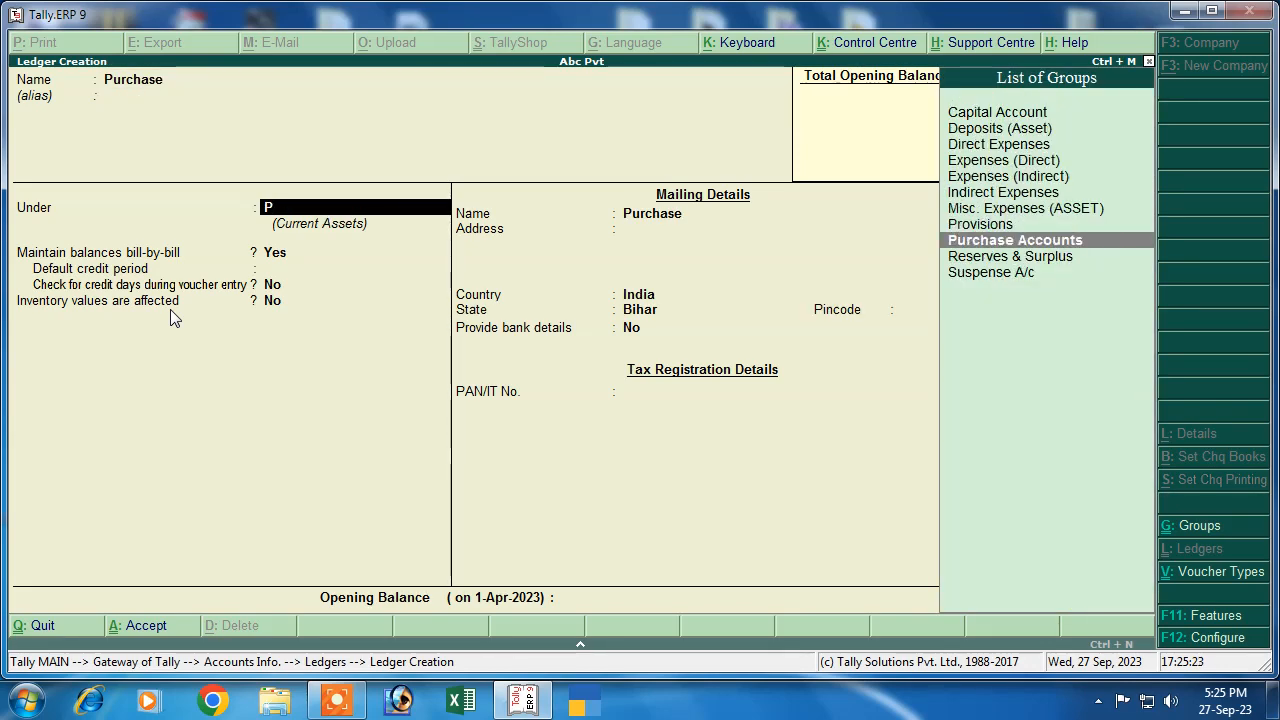
key(Return)
key(Return)
key(Return)
key(Return)
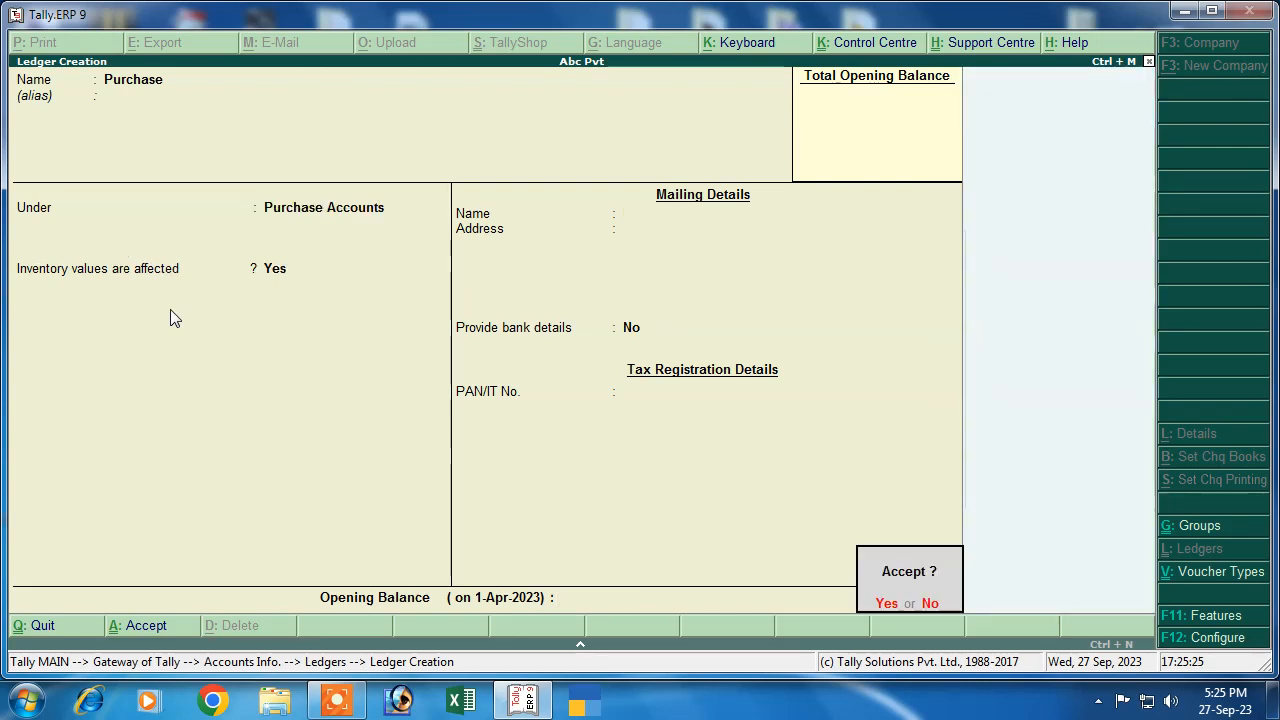
text(Sales)
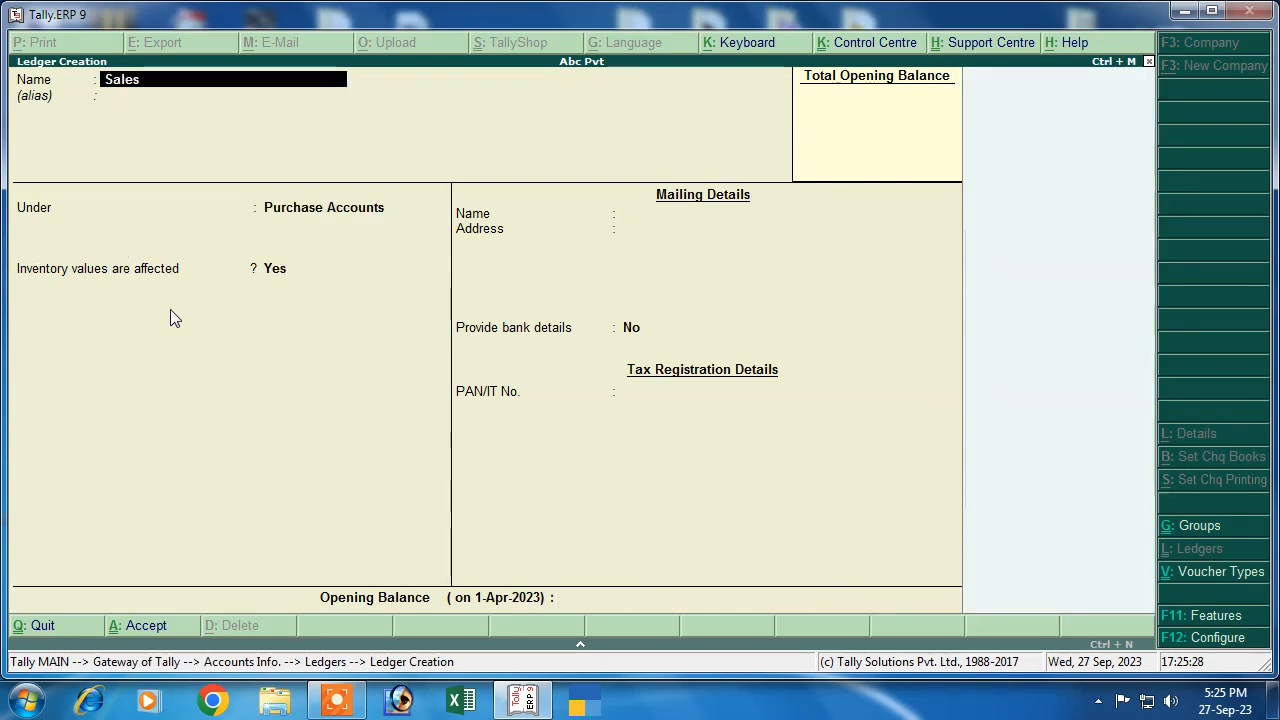
key(Return)
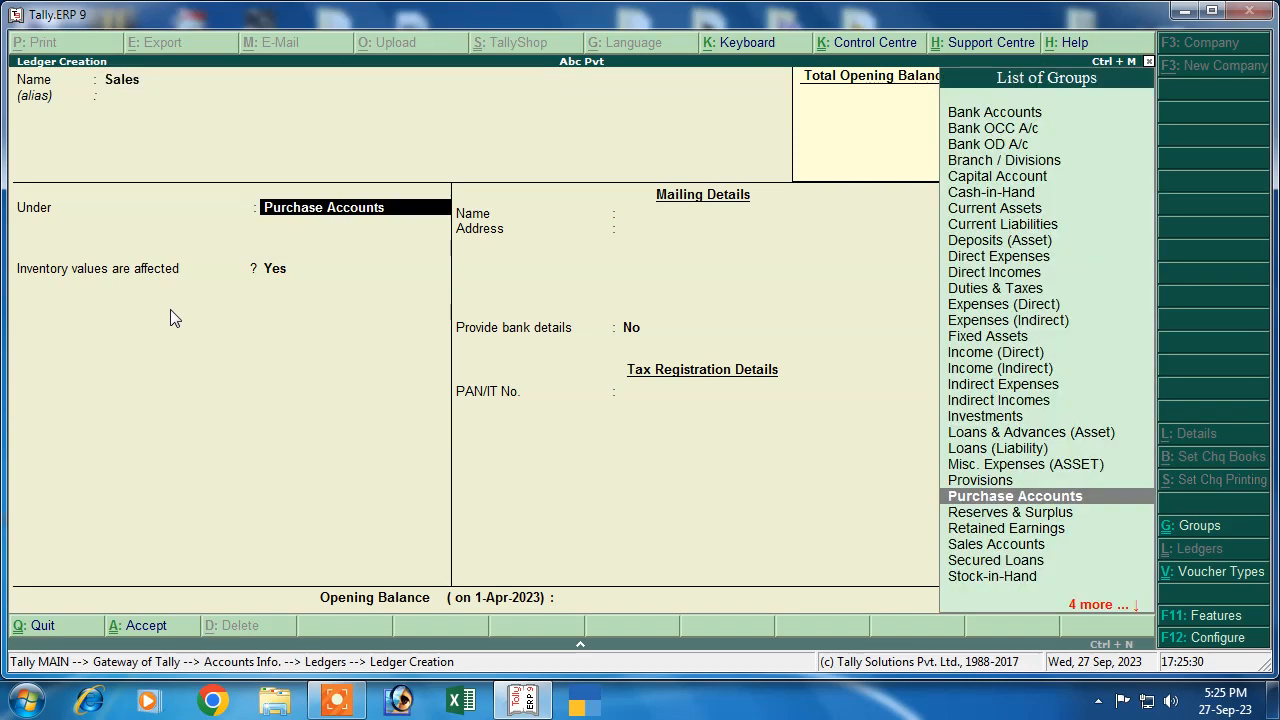
text(S)
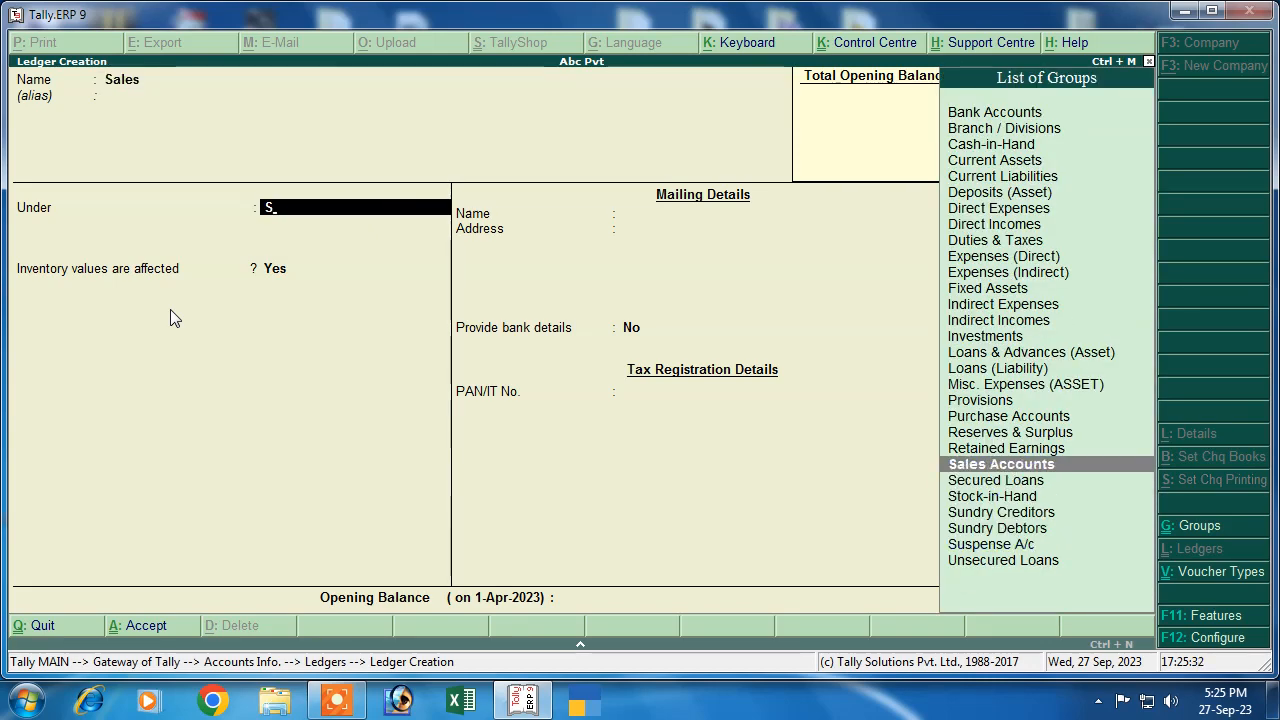
key(Return)
key(Return)
key(Return)
key(Return)
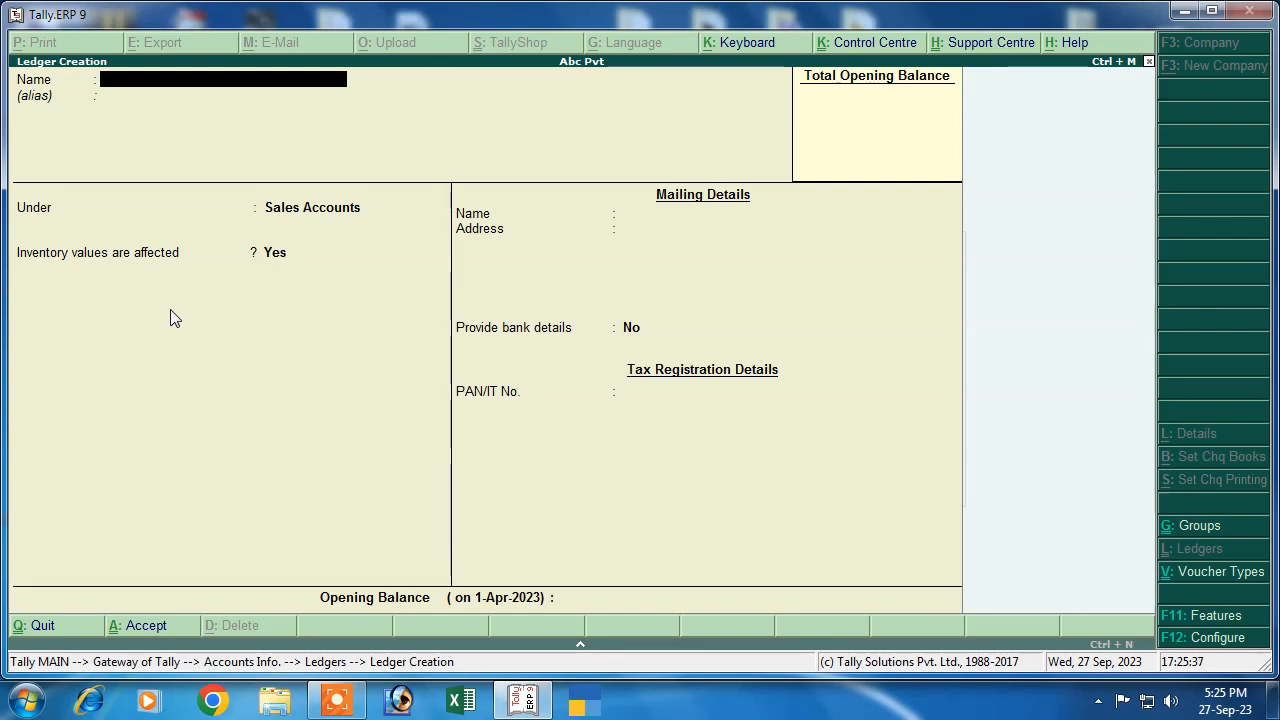
key(Escape)
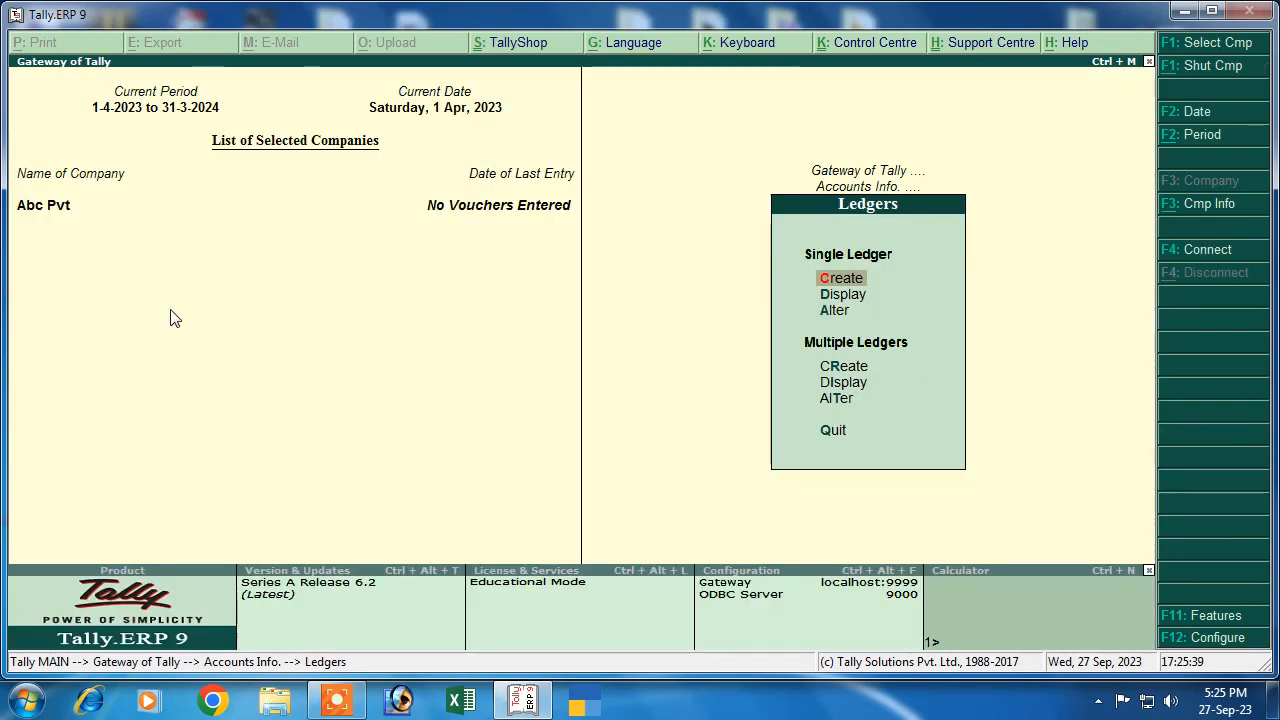
View the ledger list, then review the Purchase ledger in Alter without changes
key(Down)
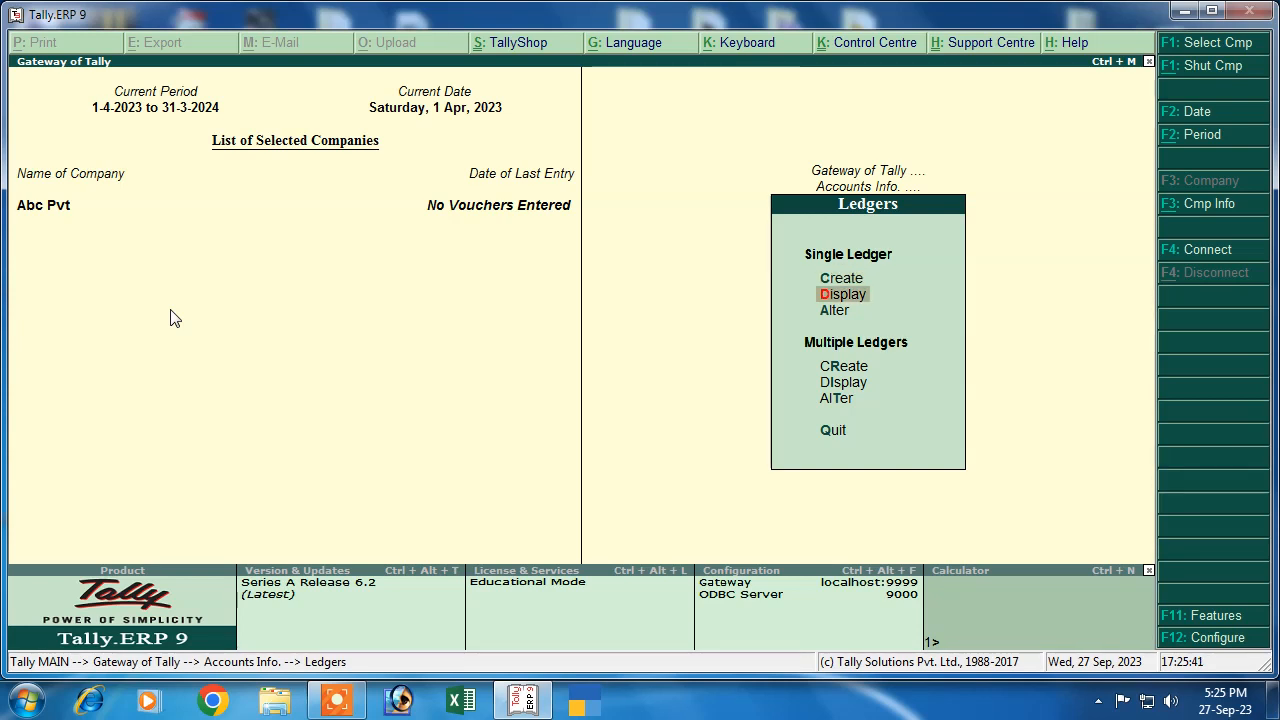
key(Return)
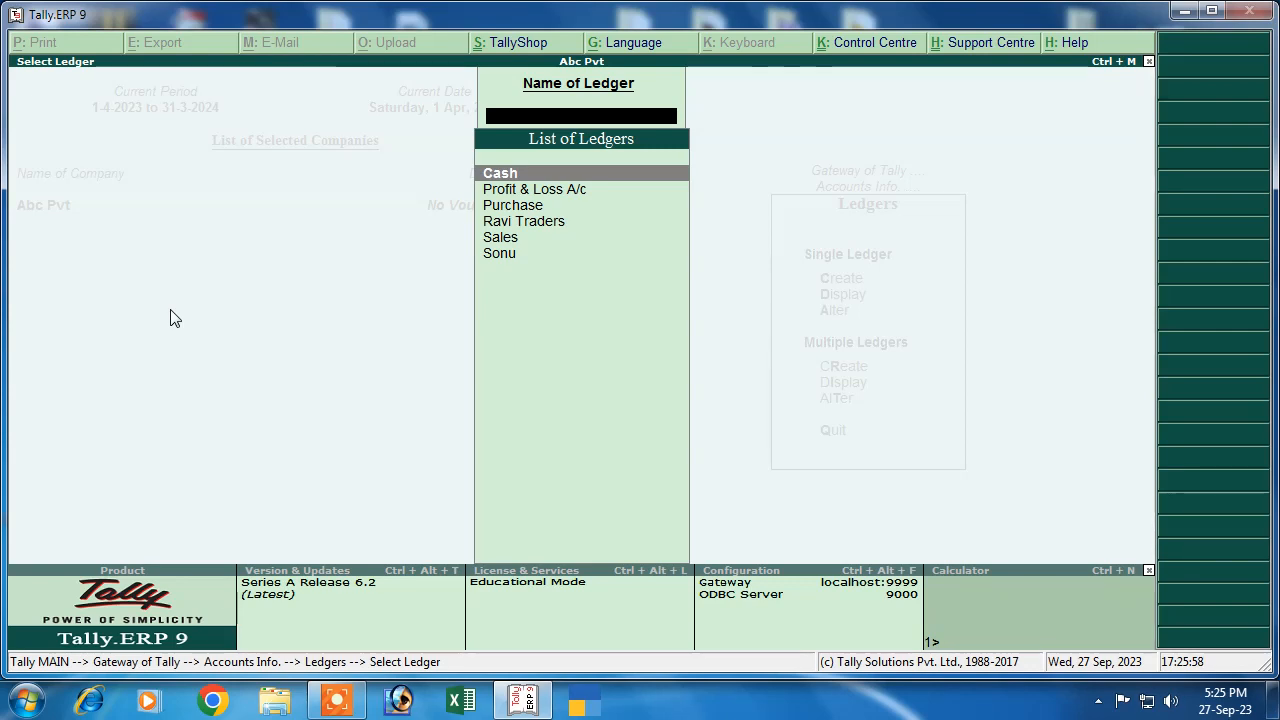
key(Escape)
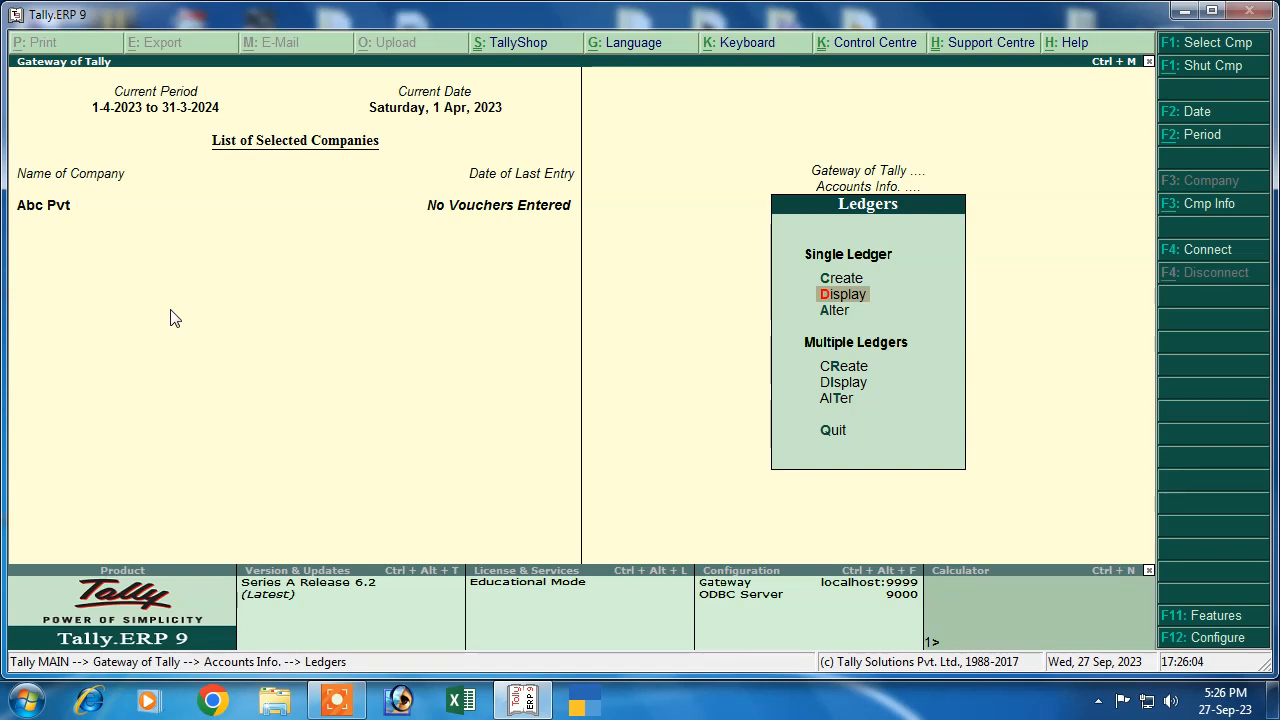
key(Down)
key(Return)
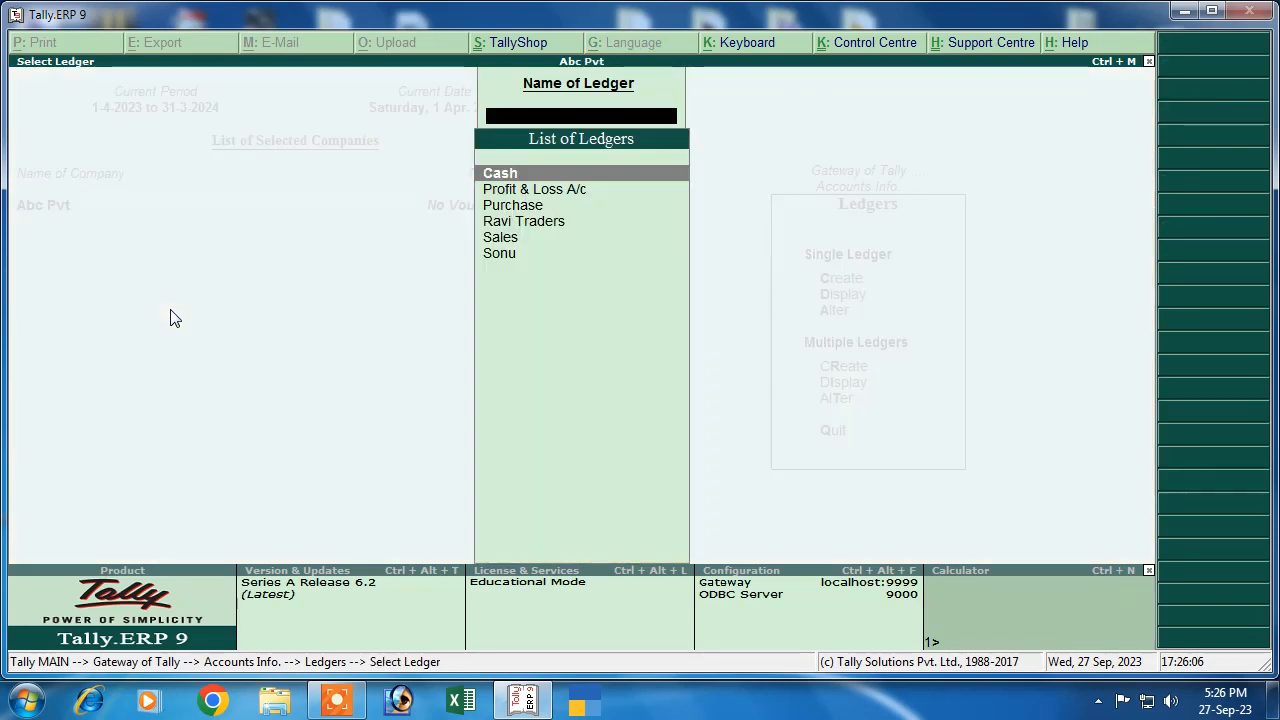
key(Down)
key(Down)
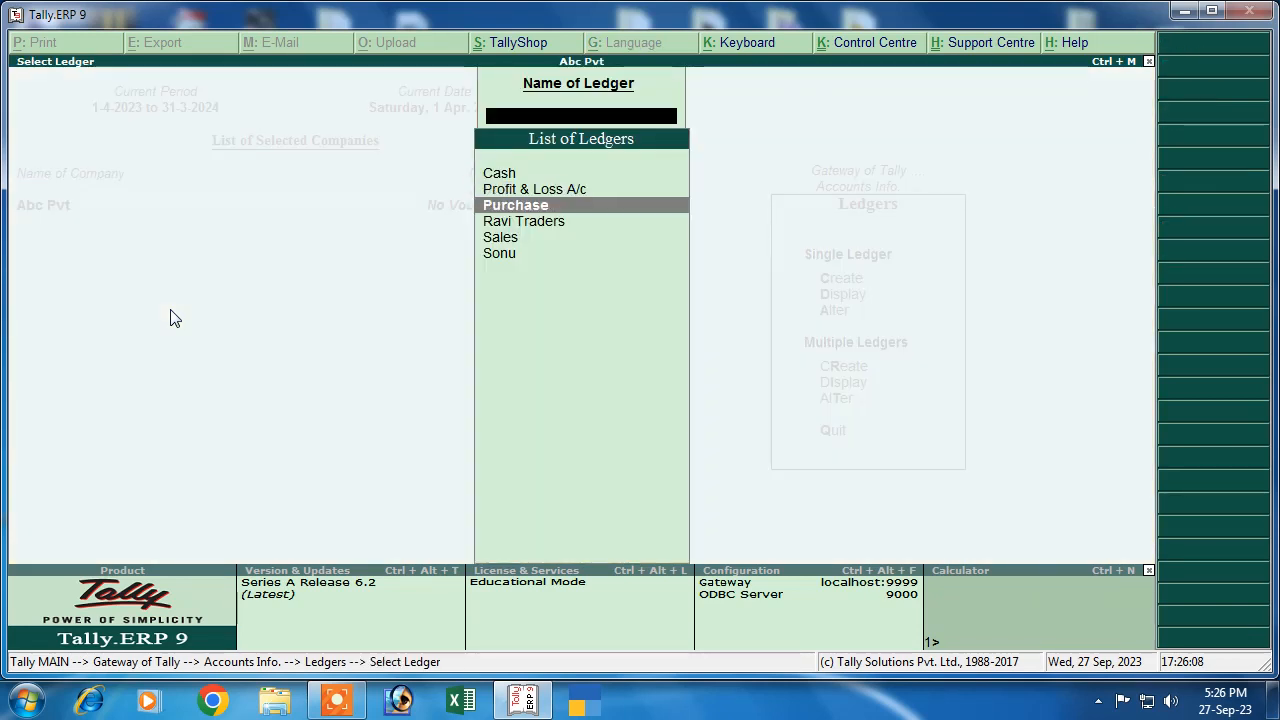
key(Return)
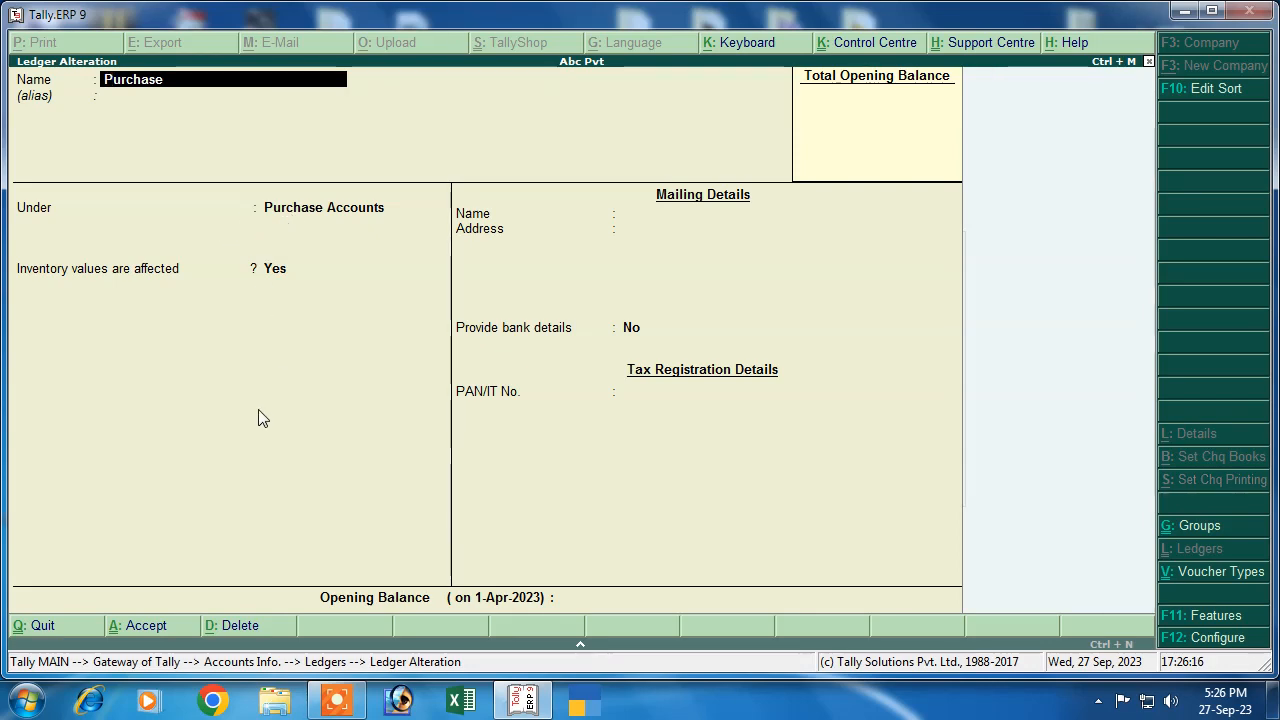
key(Escape)
key(Escape)
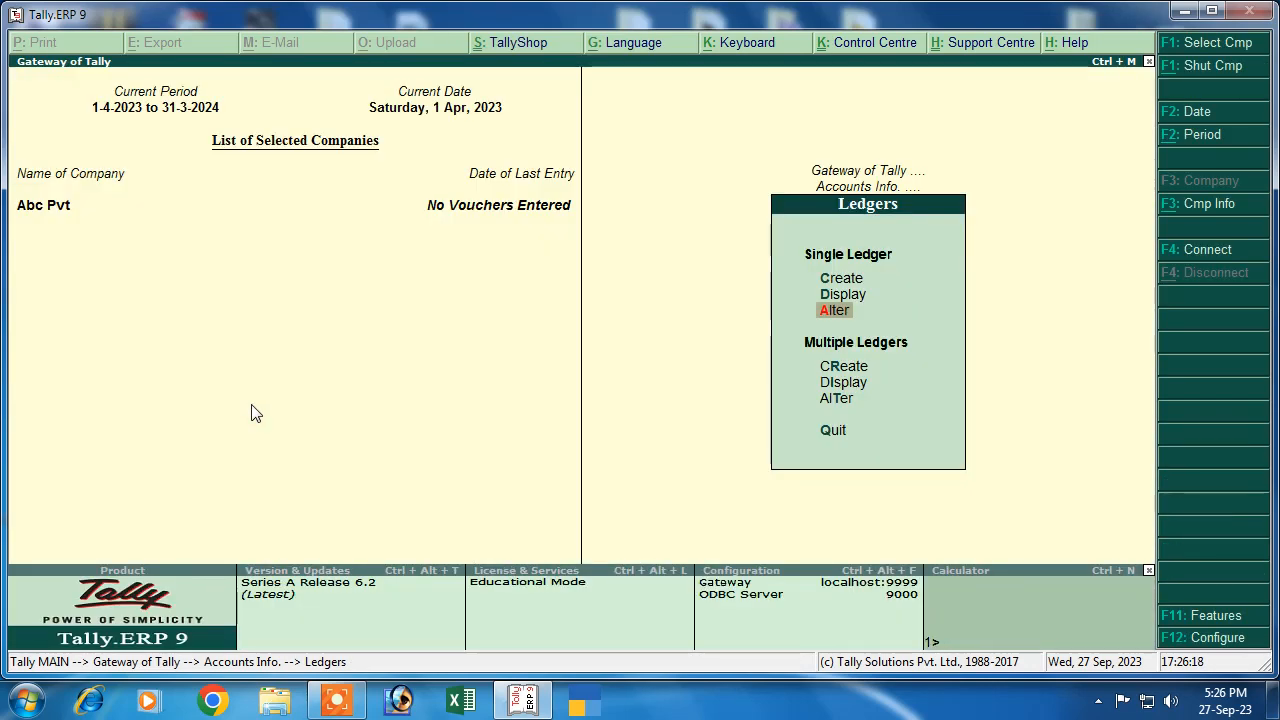
key(Escape)
key(Escape)
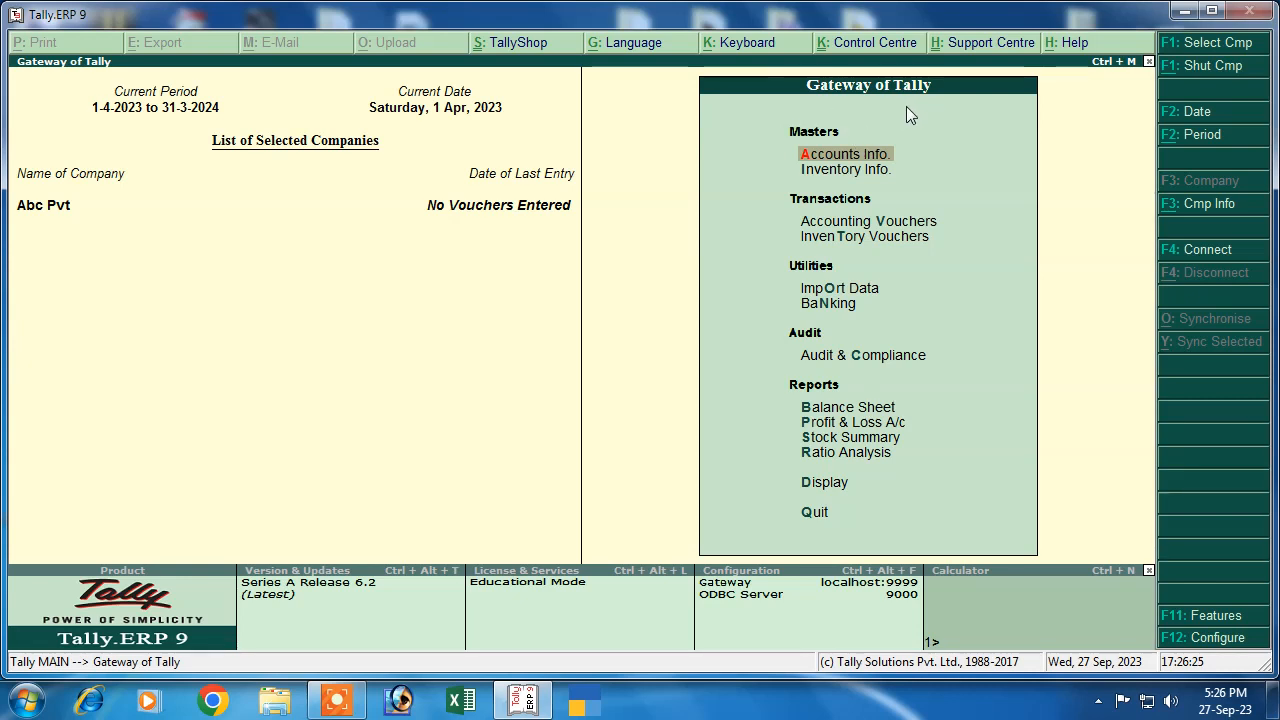
Under Inventory Info, create the simple unit 'pcs' with formal name Piece and 0 decimals
click(849, 186)
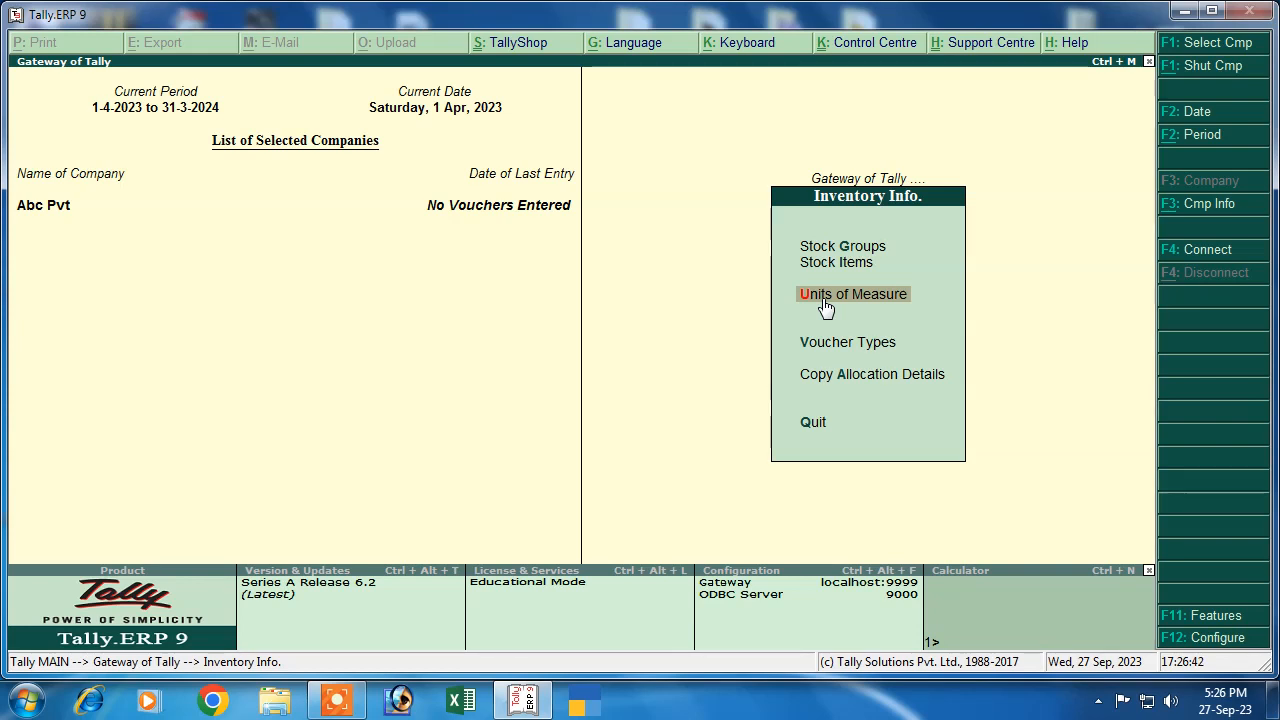
click(825, 300)
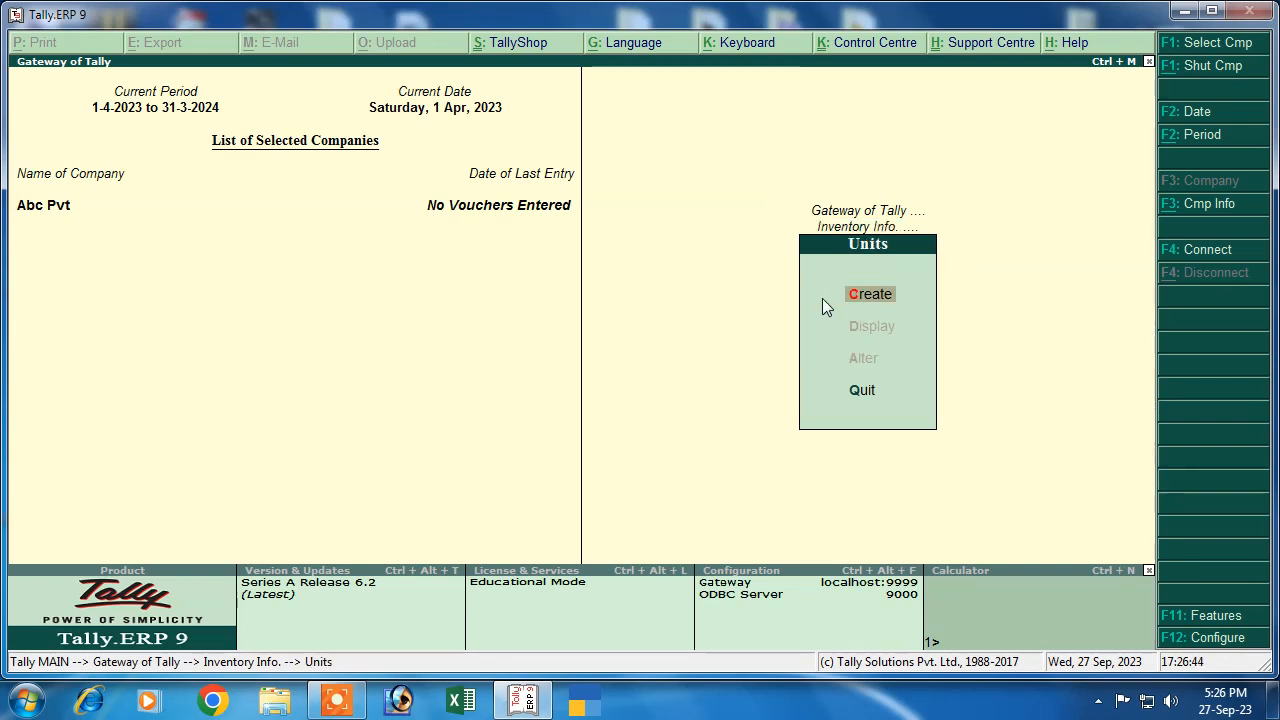
click(822, 298)
text(pc)
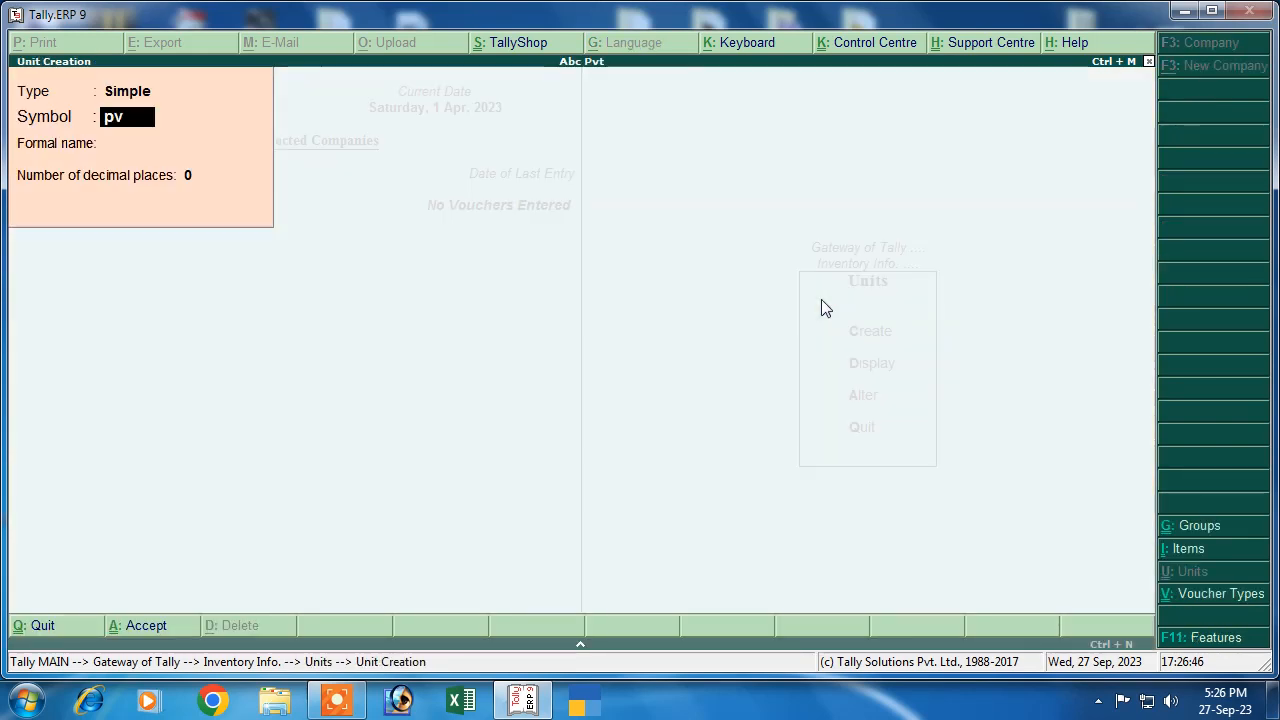
text(s)
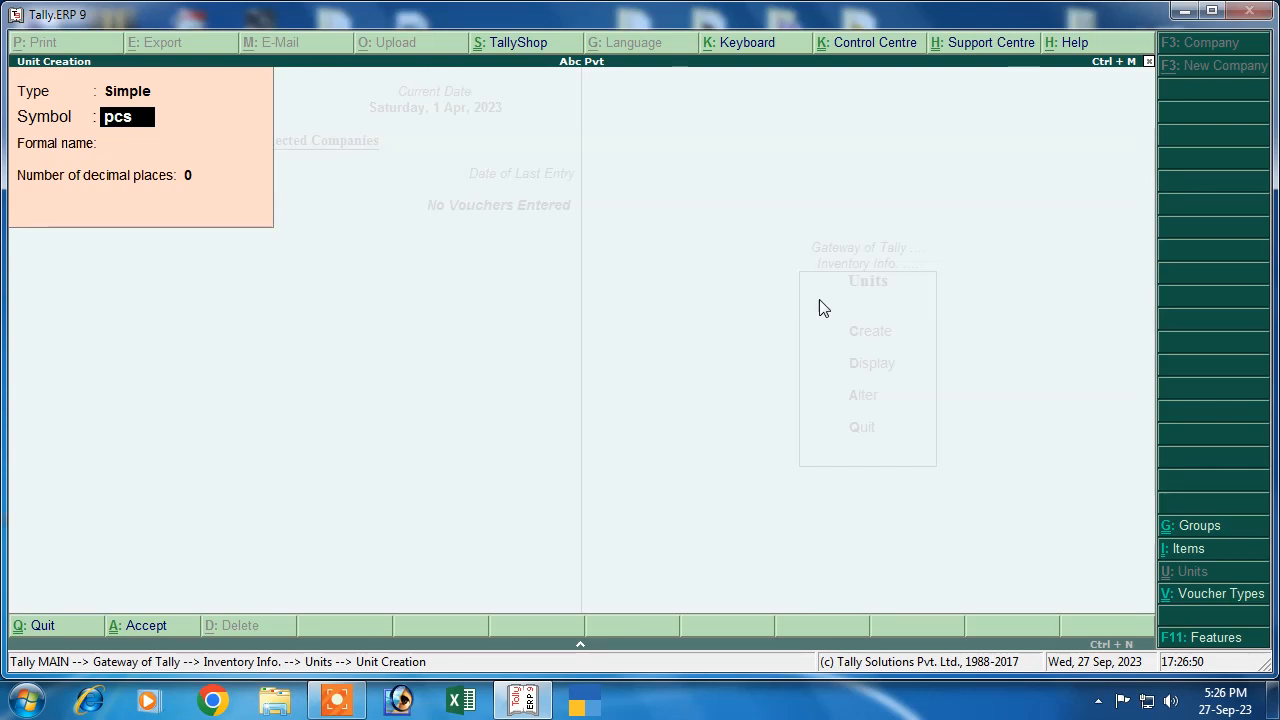
key(Return)
text(Piece)
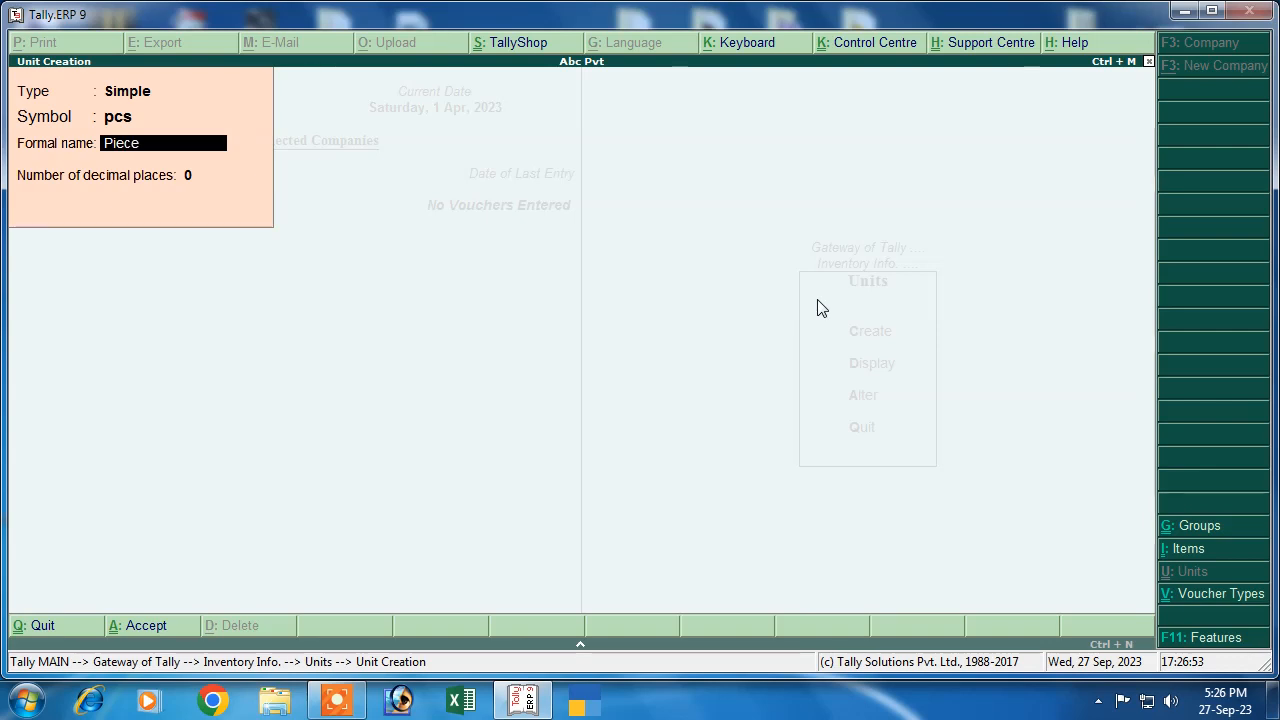
key(Return)
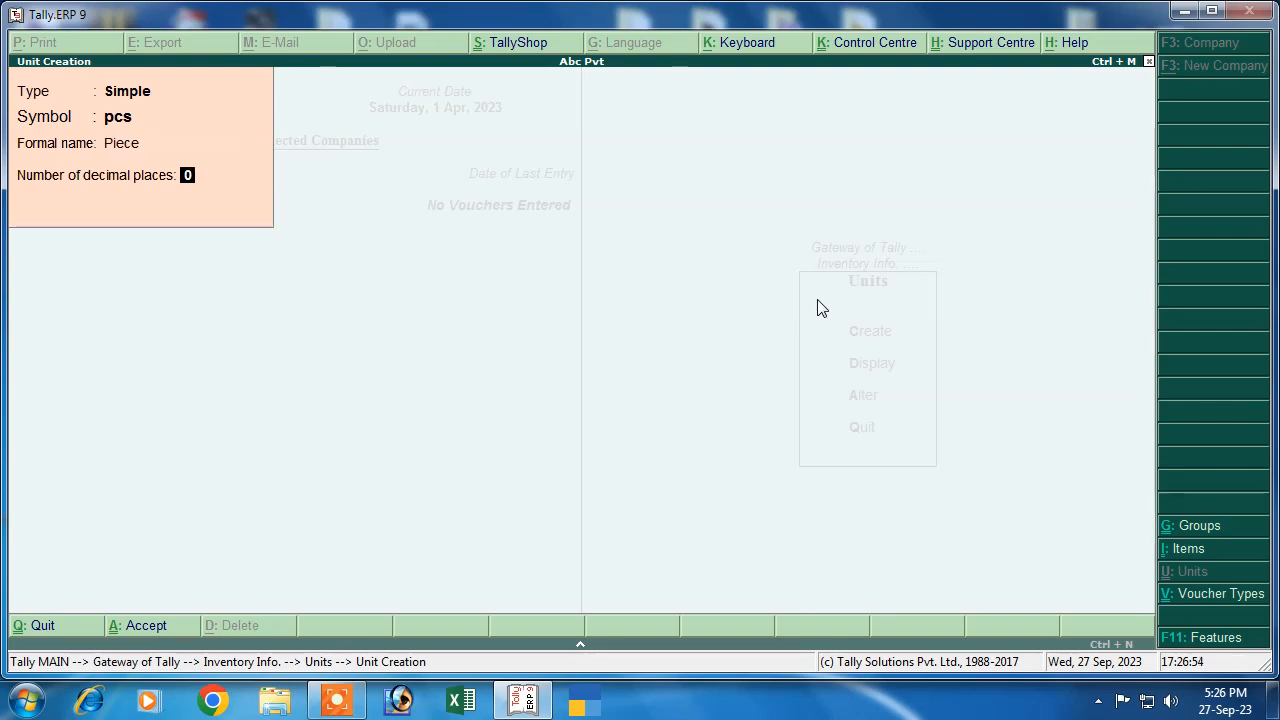
key(Return)
key(Return)
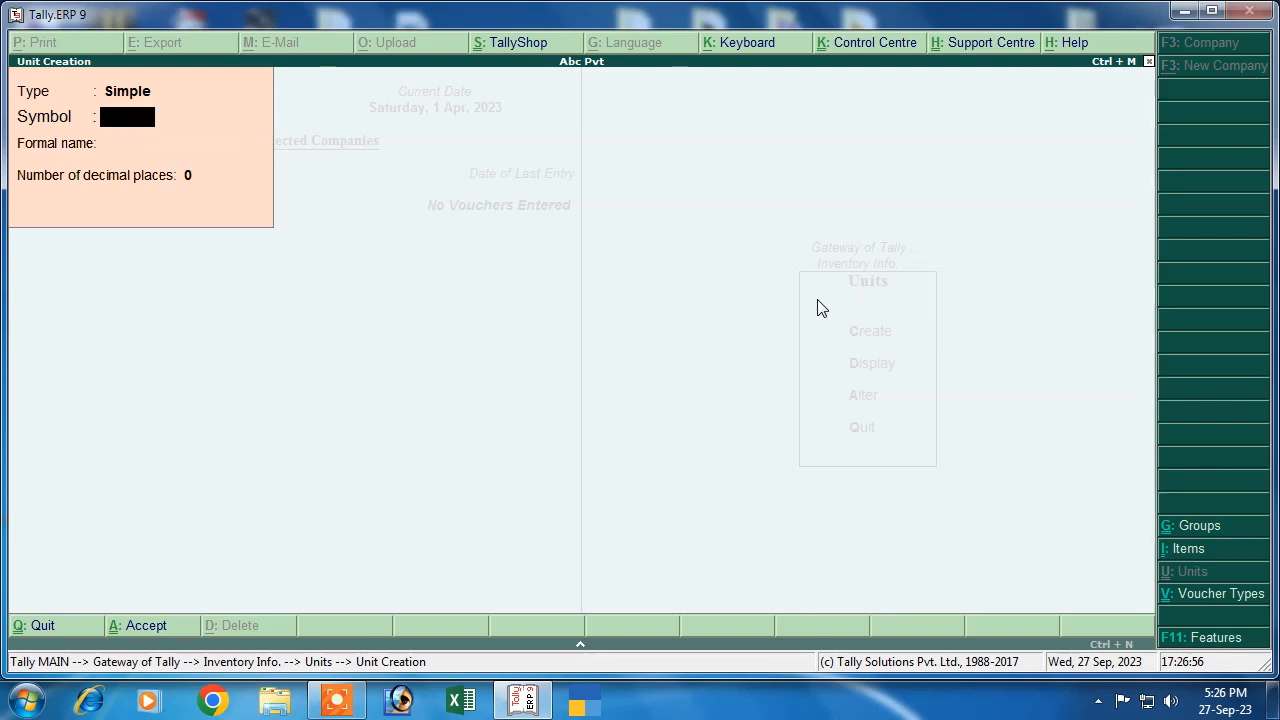
key(Escape)
key(Escape)
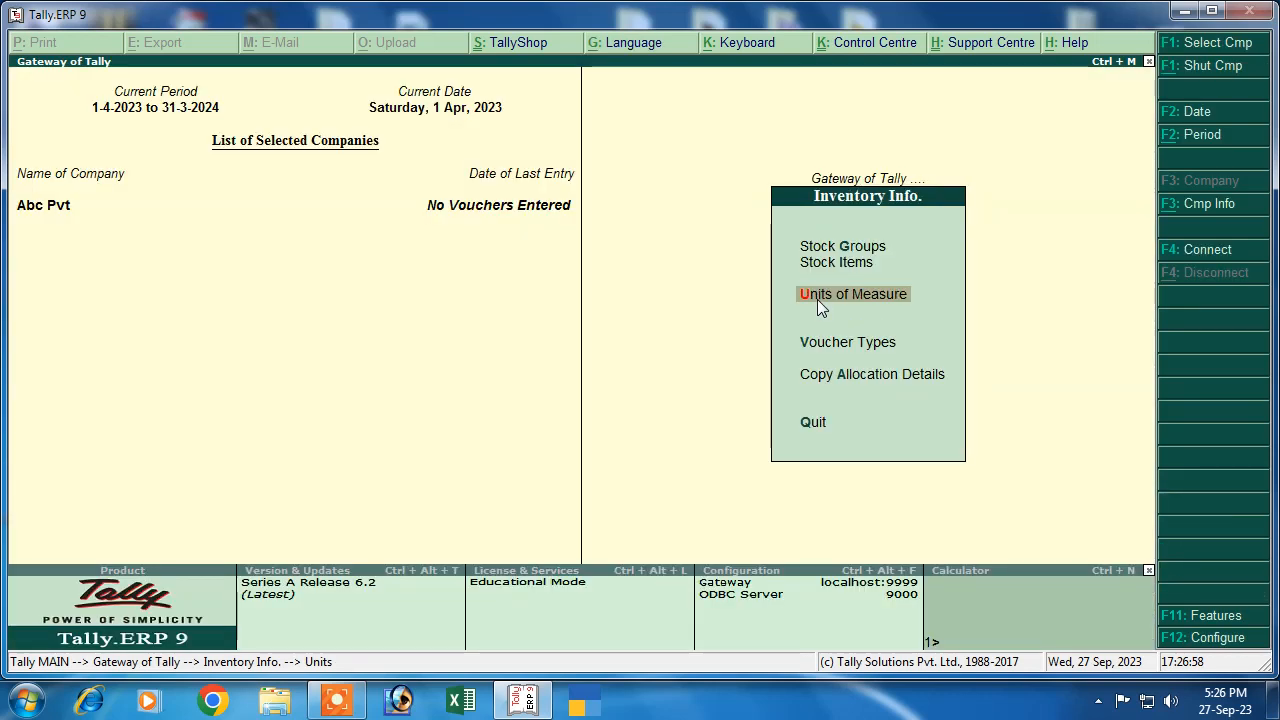
key(Up)
key(Up)
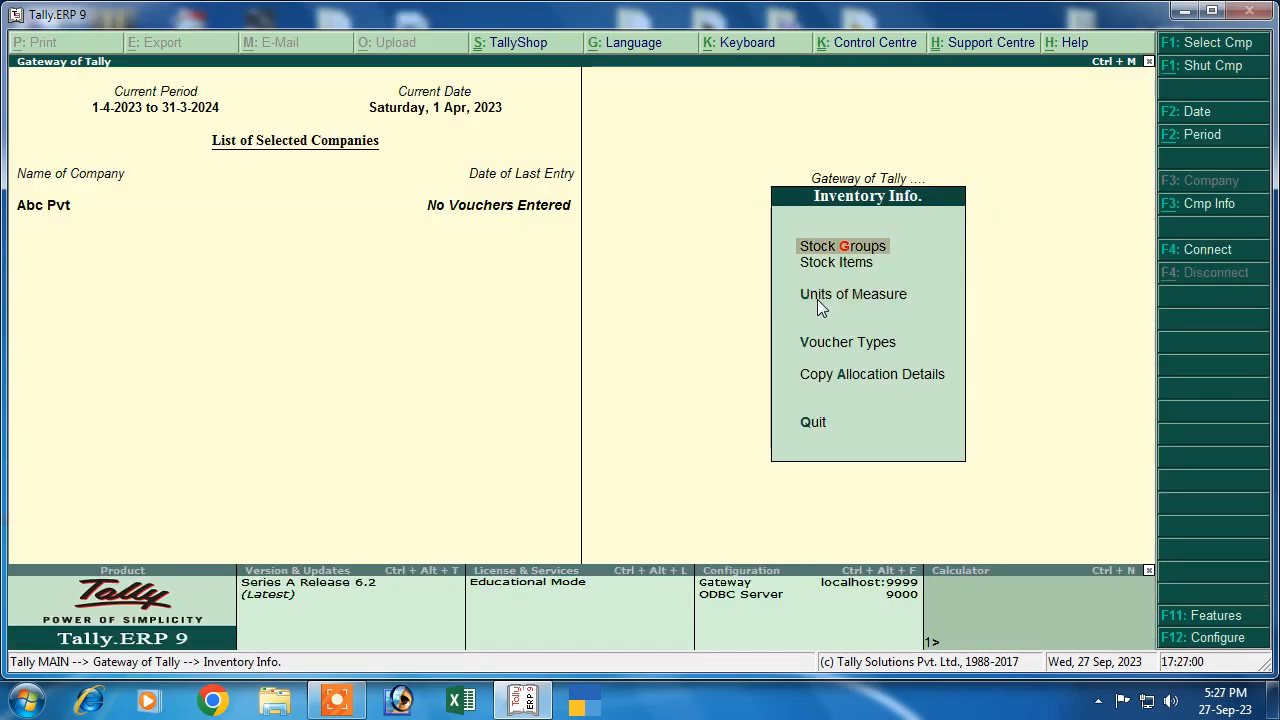
Create the stock group Cloth under Primary
key(Return)
key(Return)
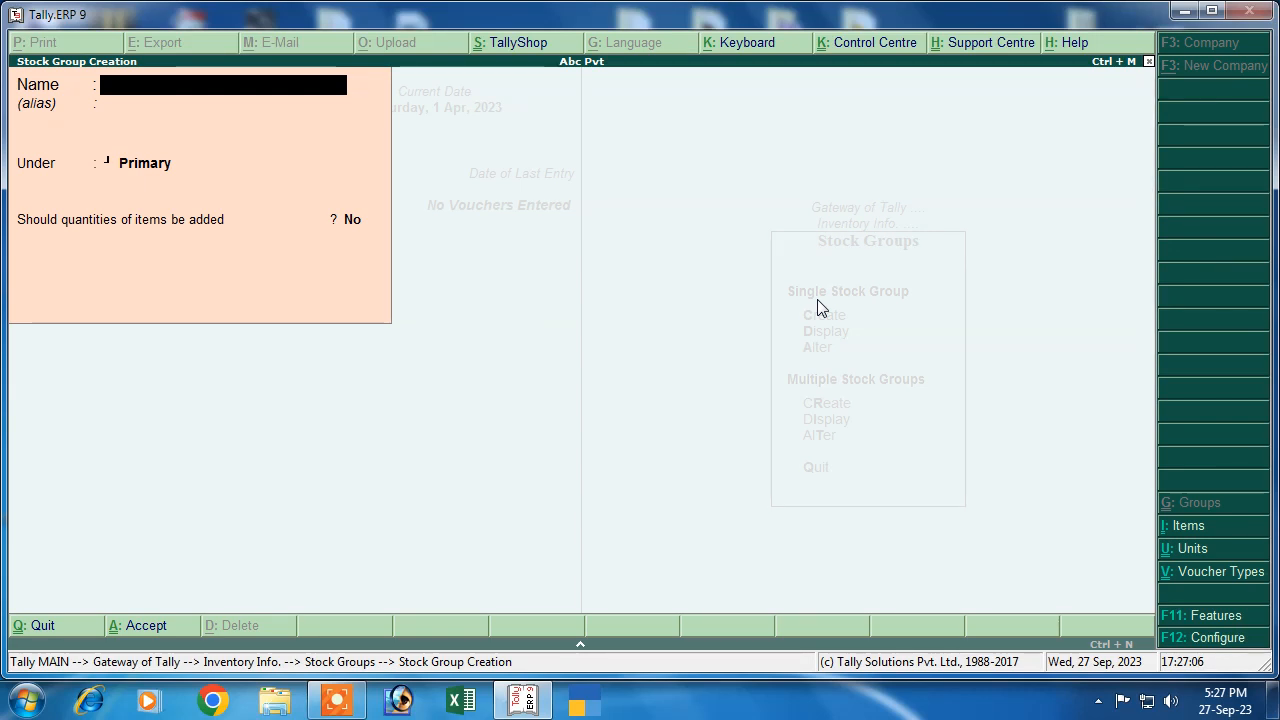
text(Loth)
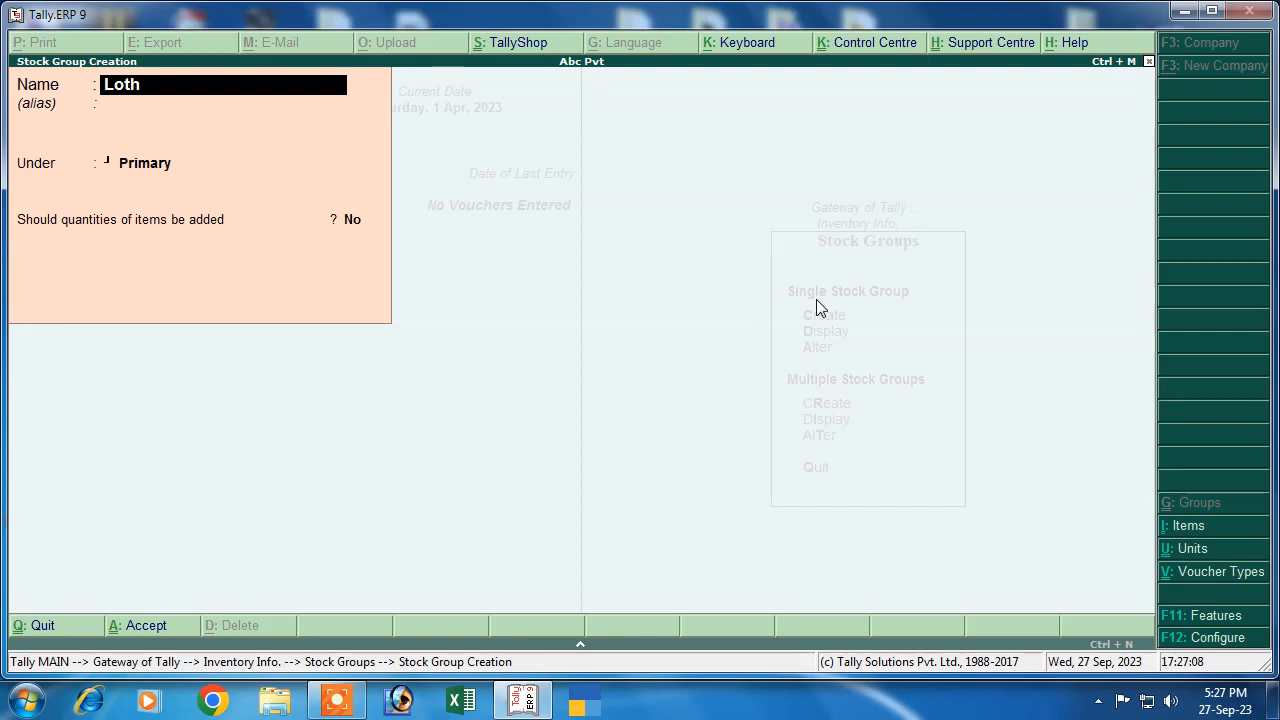
key(BackSpace)
key(BackSpace)
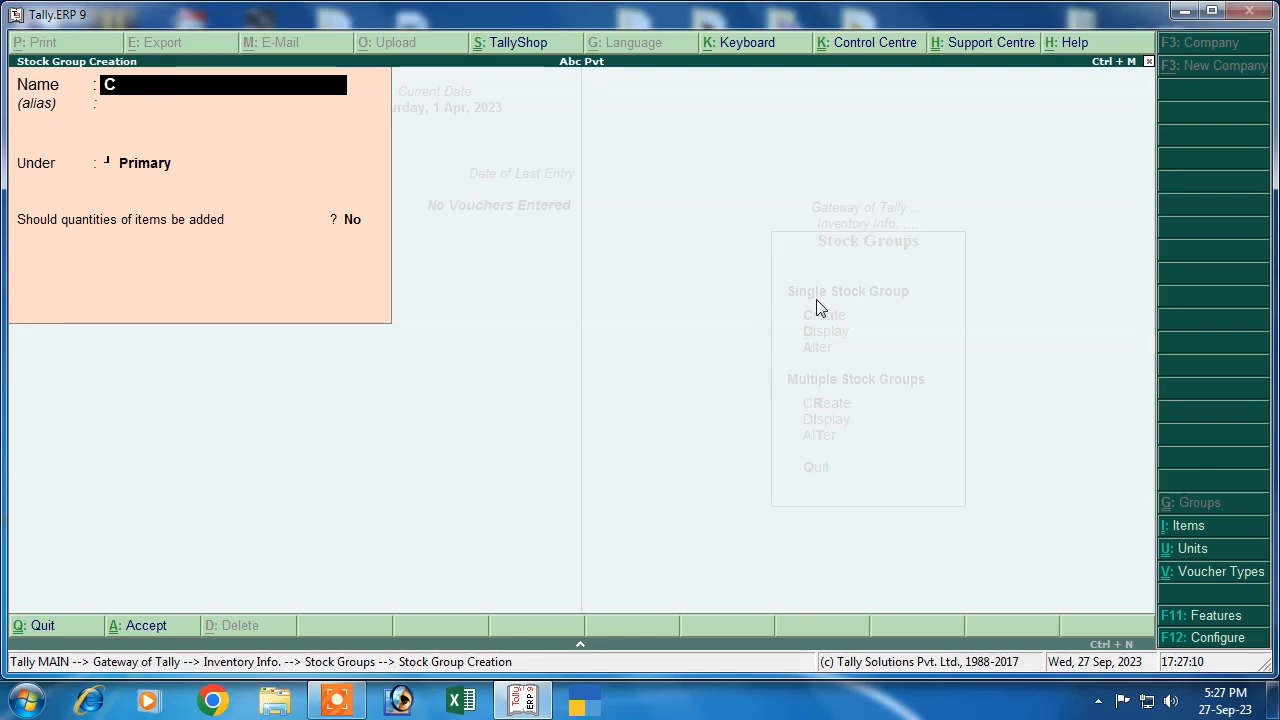
key(Return)
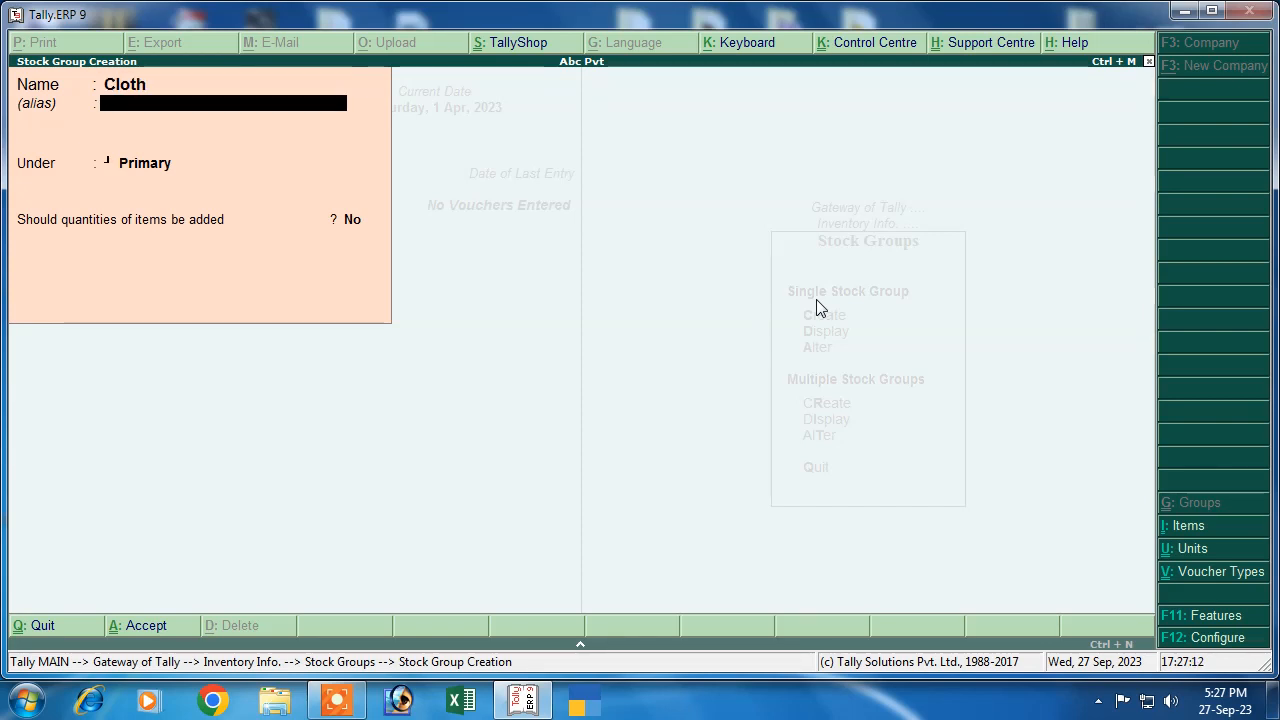
key(Return)
key(Return)
key(Return)
key(Return)
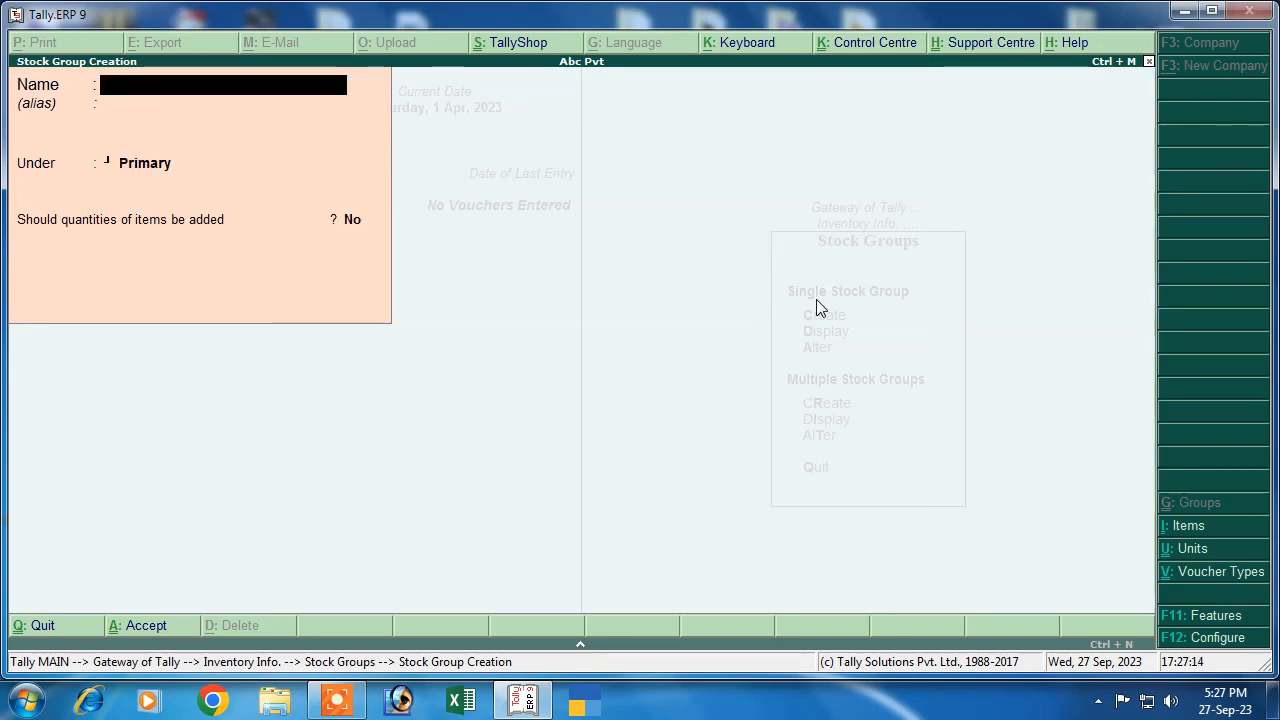
Return to Inventory Info and start creating a new stock item
key(Escape)
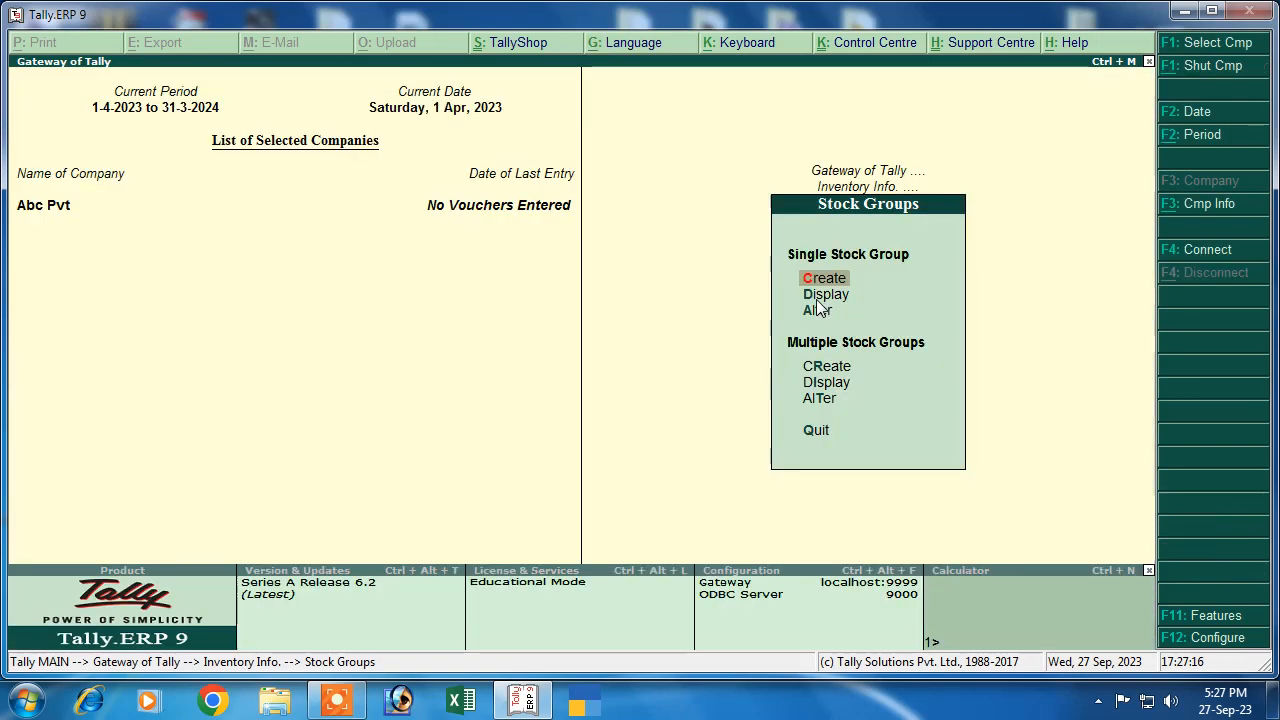
key(Escape)
key(Down)
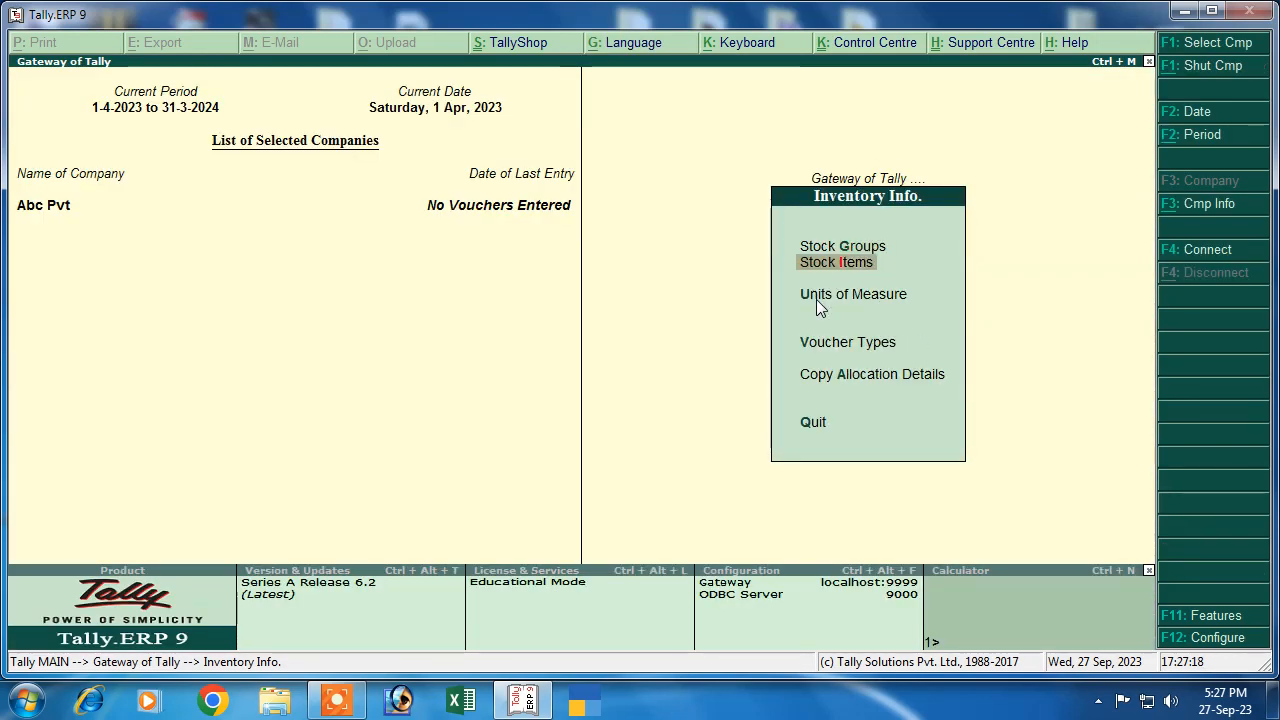
key(Return)
key(Return)
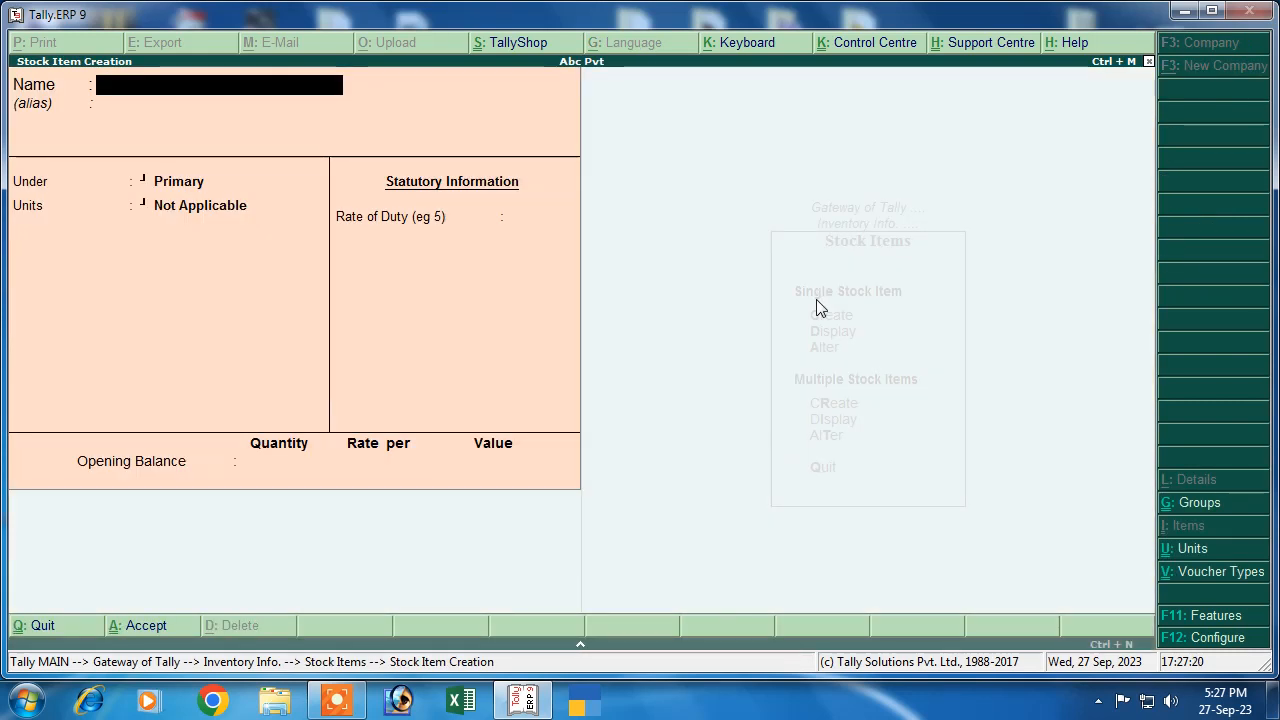
Create the stock item Shirt under Cloth with unit pcs
text(Shirt)
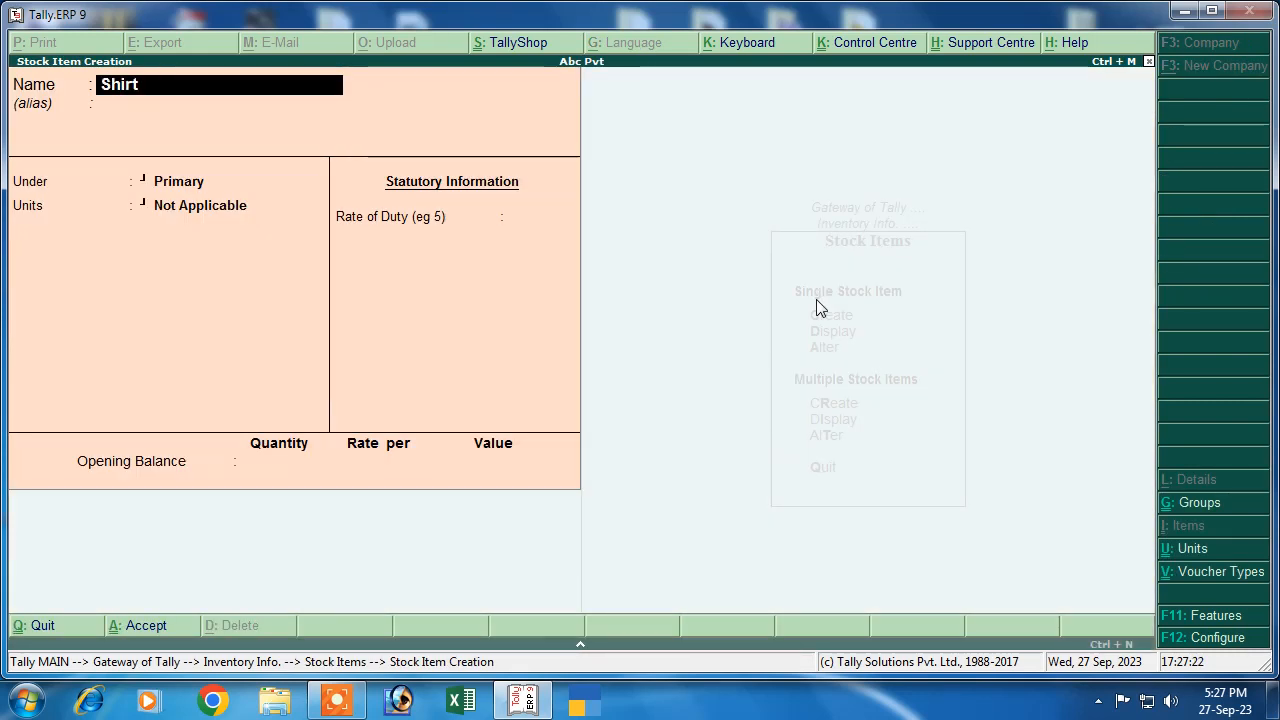
key(Return)
key(Return)
key(Down)
key(Return)
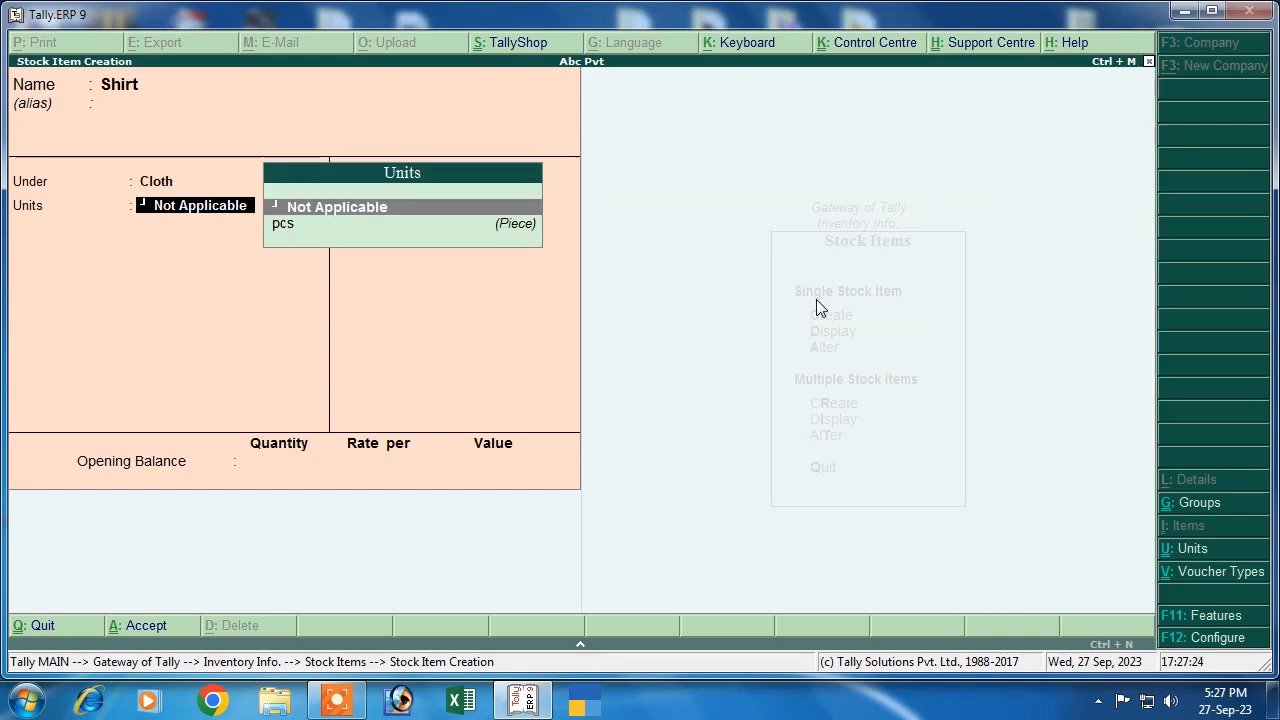
key(Down)
key(Return)
key(Return)
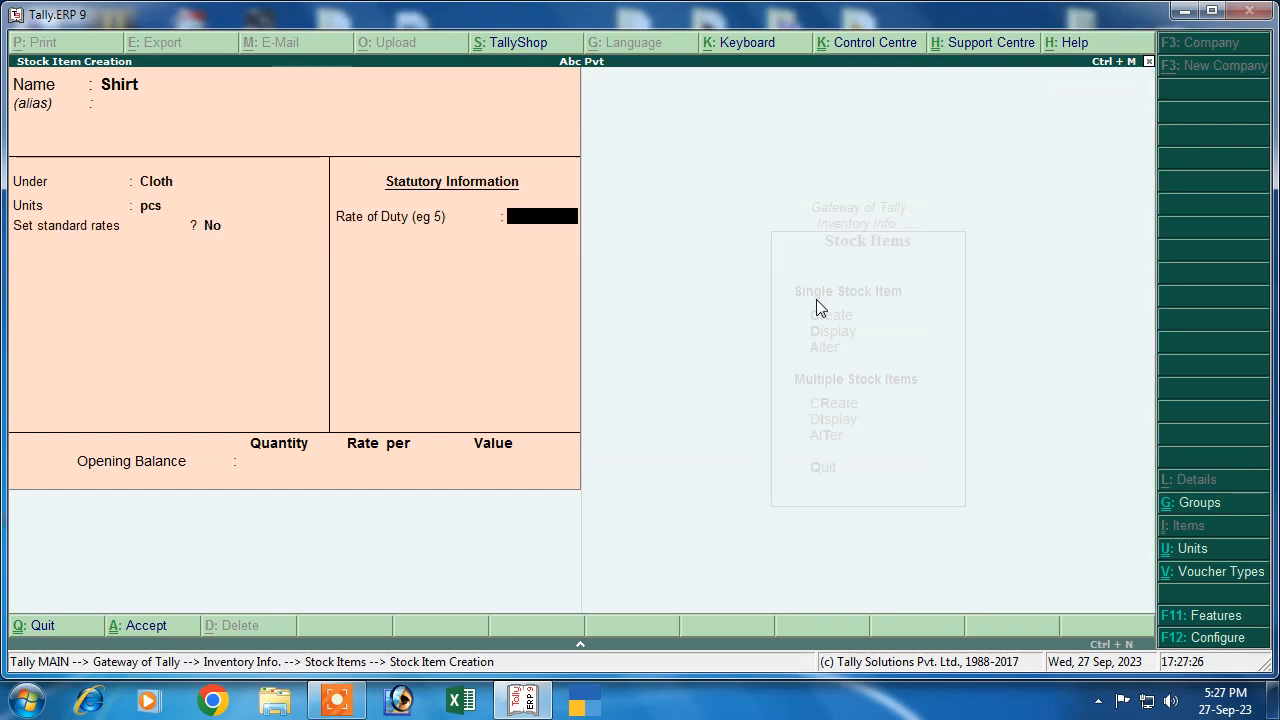
key(Return)
key(Return)
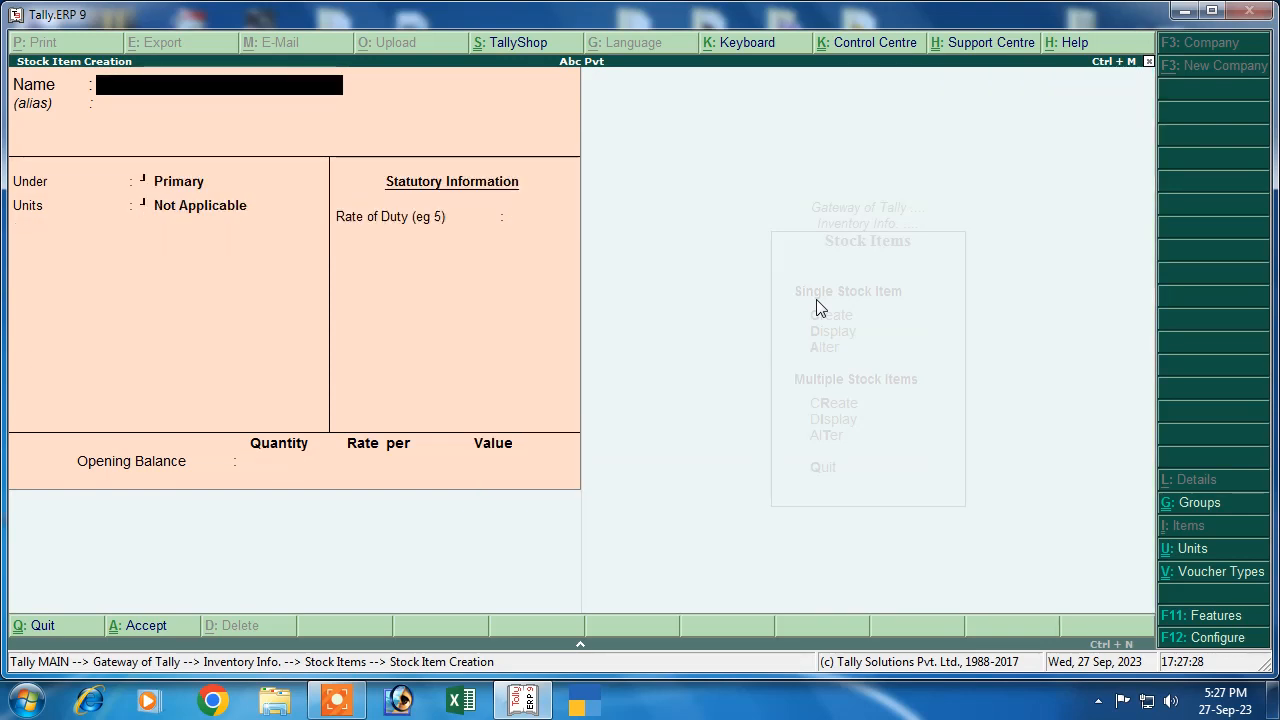
Create the stock item T Shirt under Cloth with unit pcs
text(T Shirt)
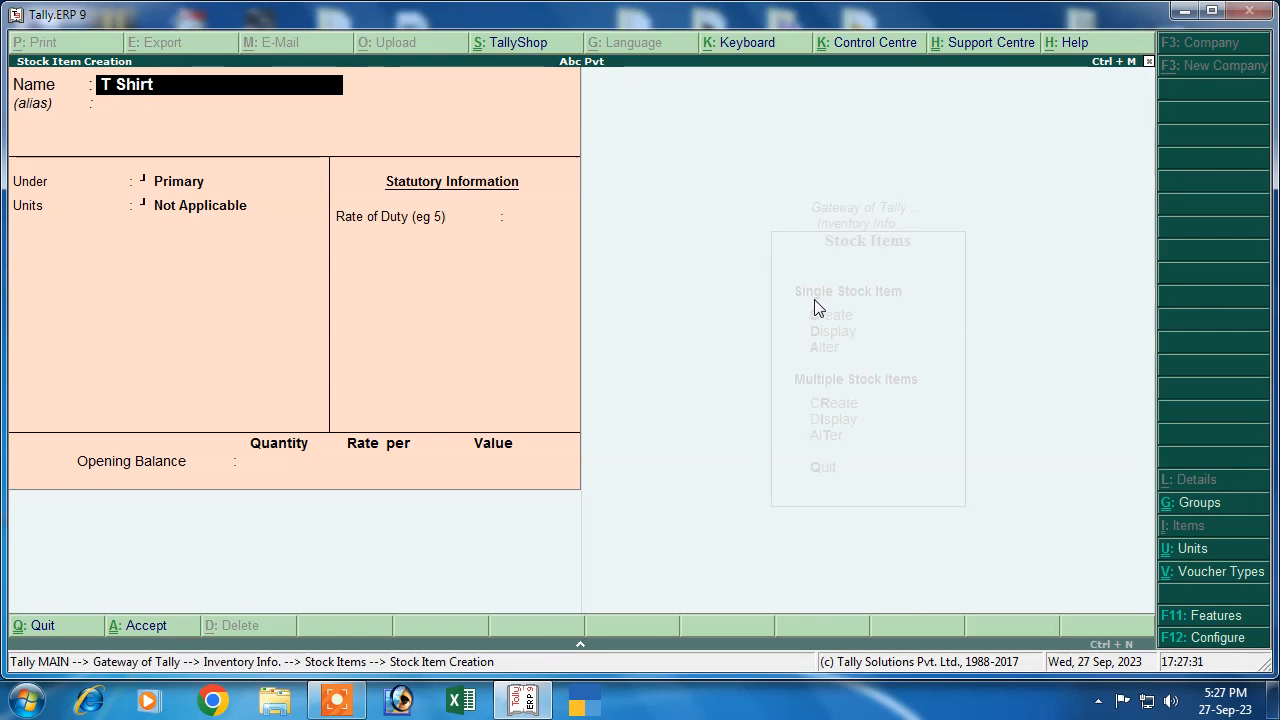
key(Return)
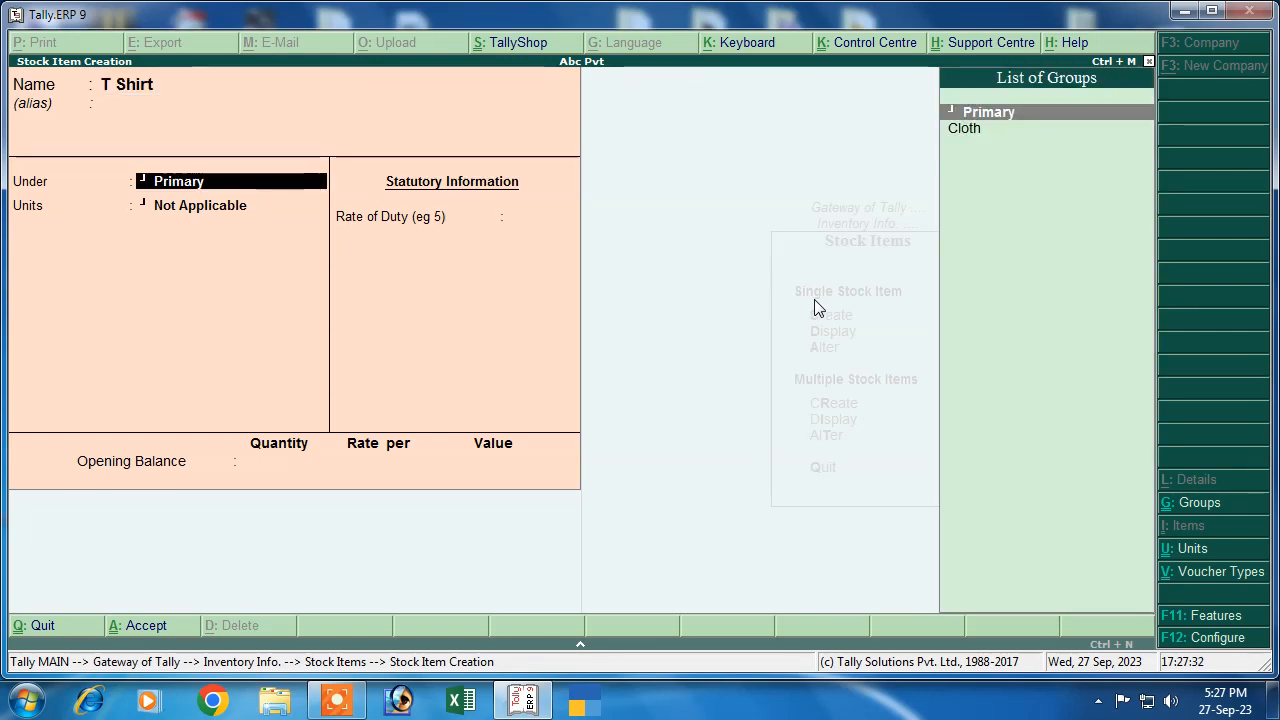
key(Down)
key(Return)
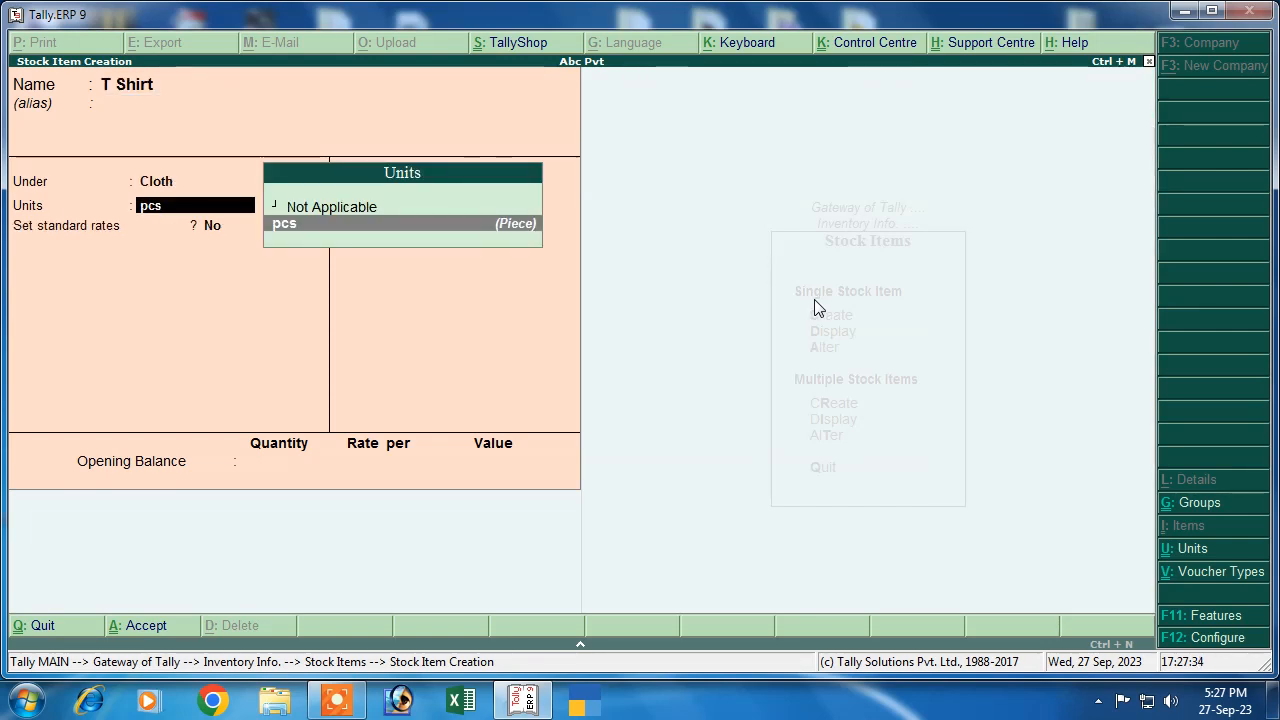
key(Return)
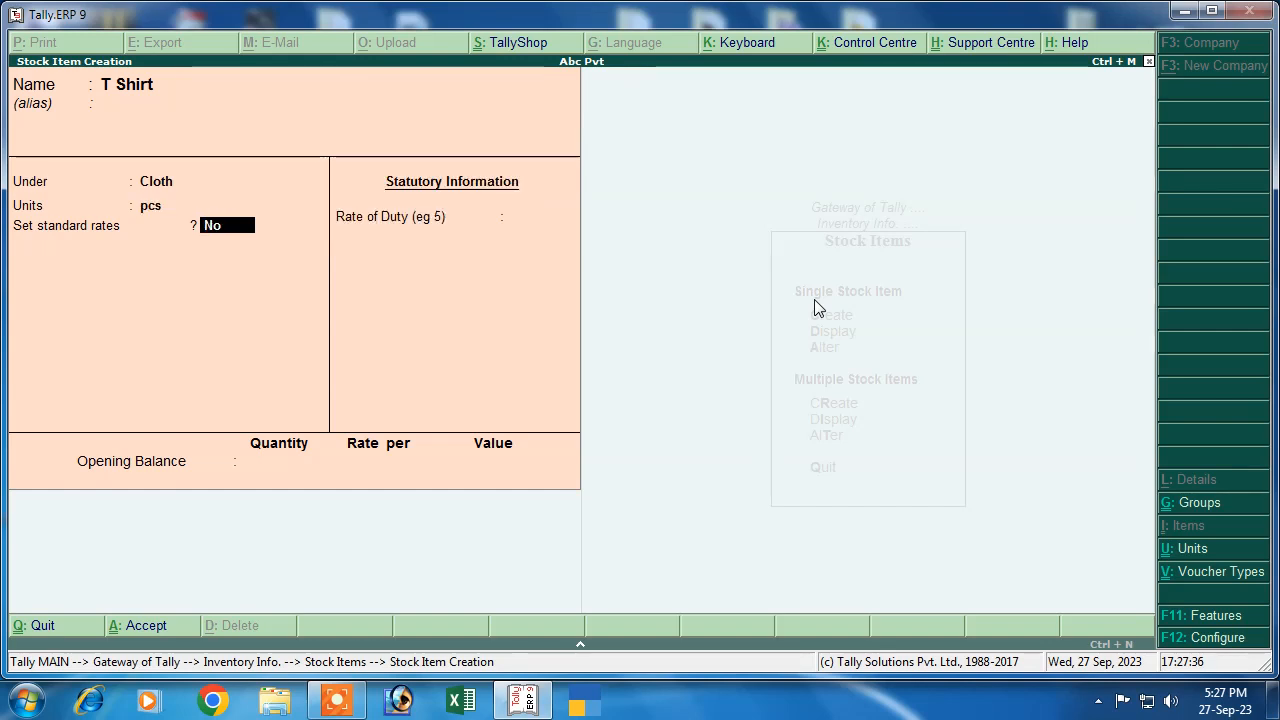
key(Return)
key(Return)
key(Return)
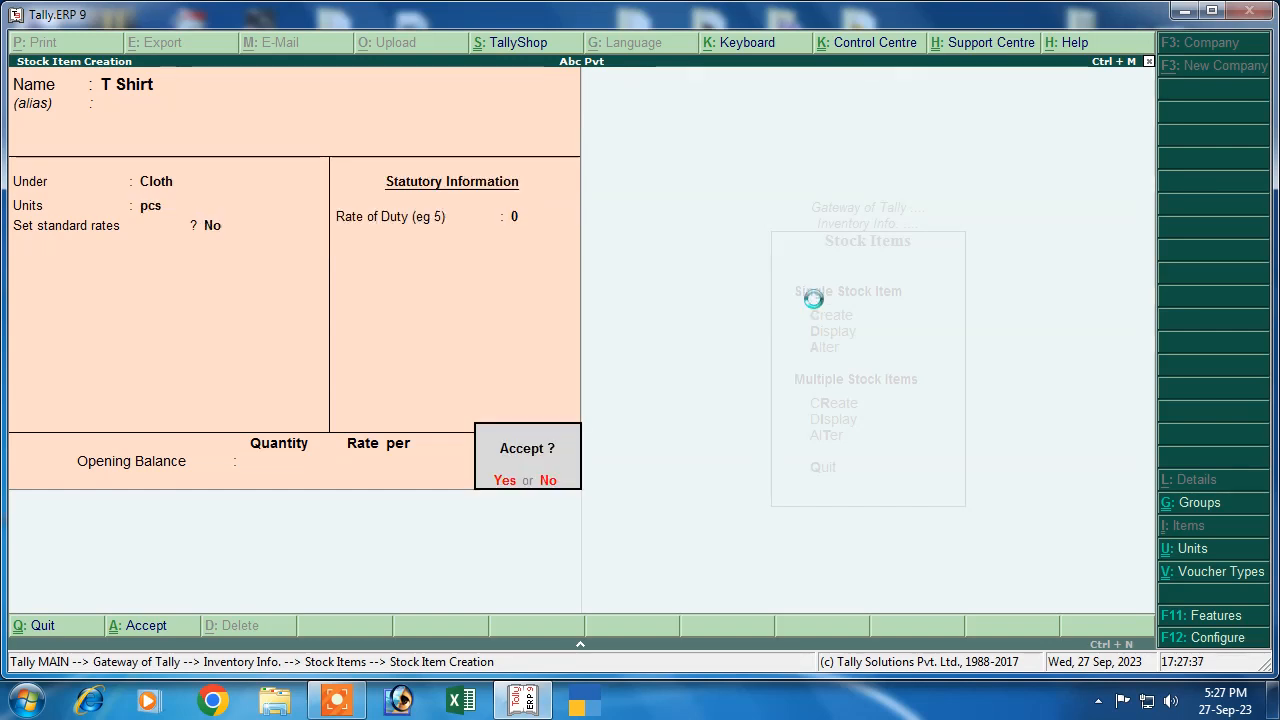
key(Return)
Create the stock item Frock under Cloth with unit pcs
text(Fo)
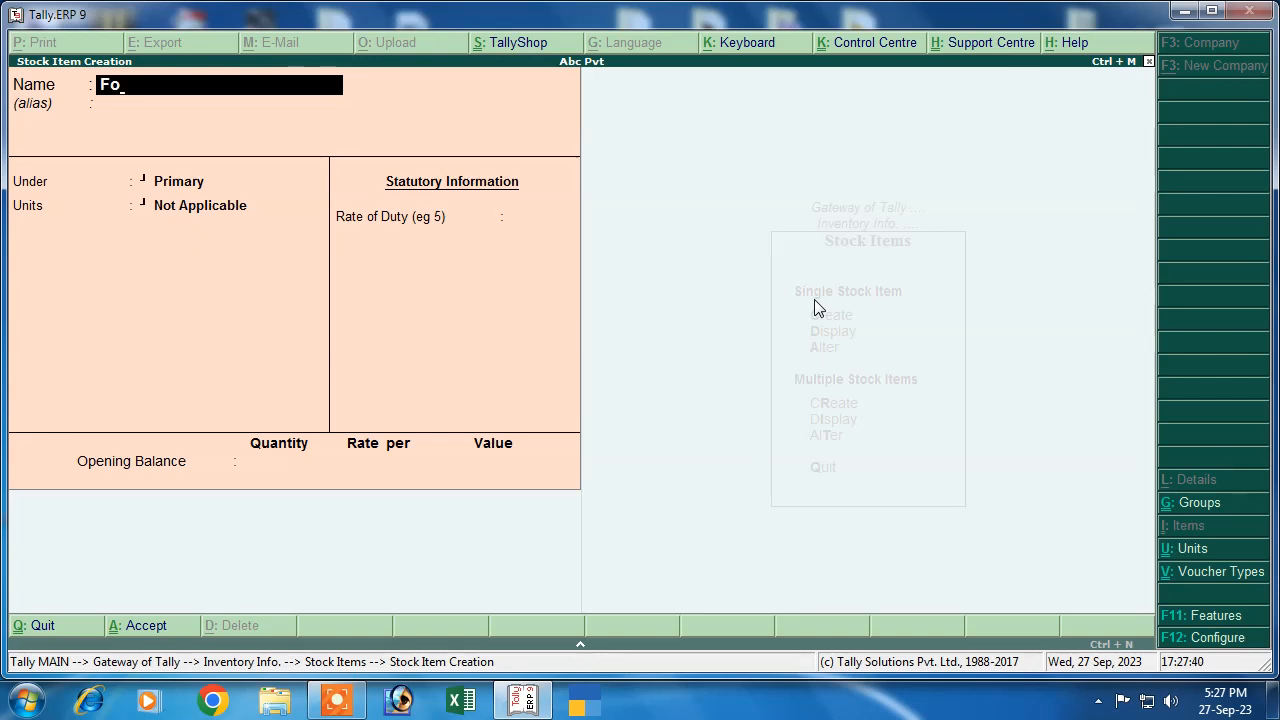
key(BackSpace)
text(roc)
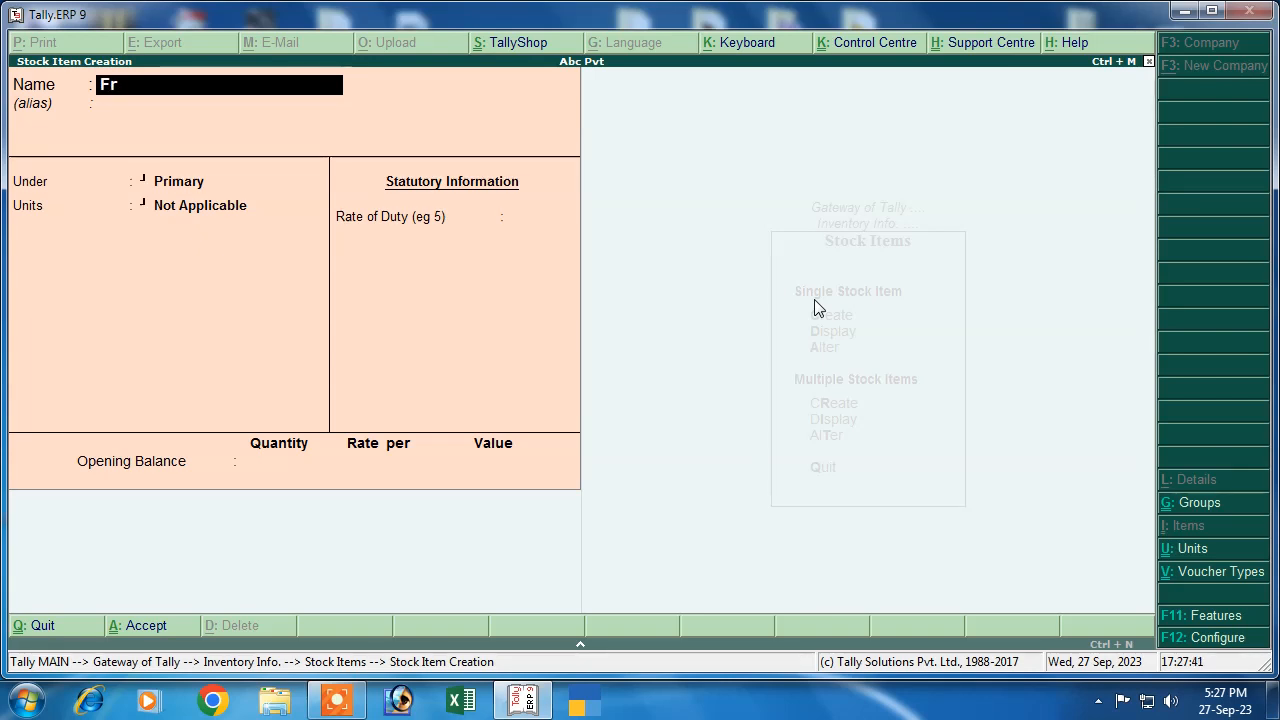
key(Return)
key(Return)
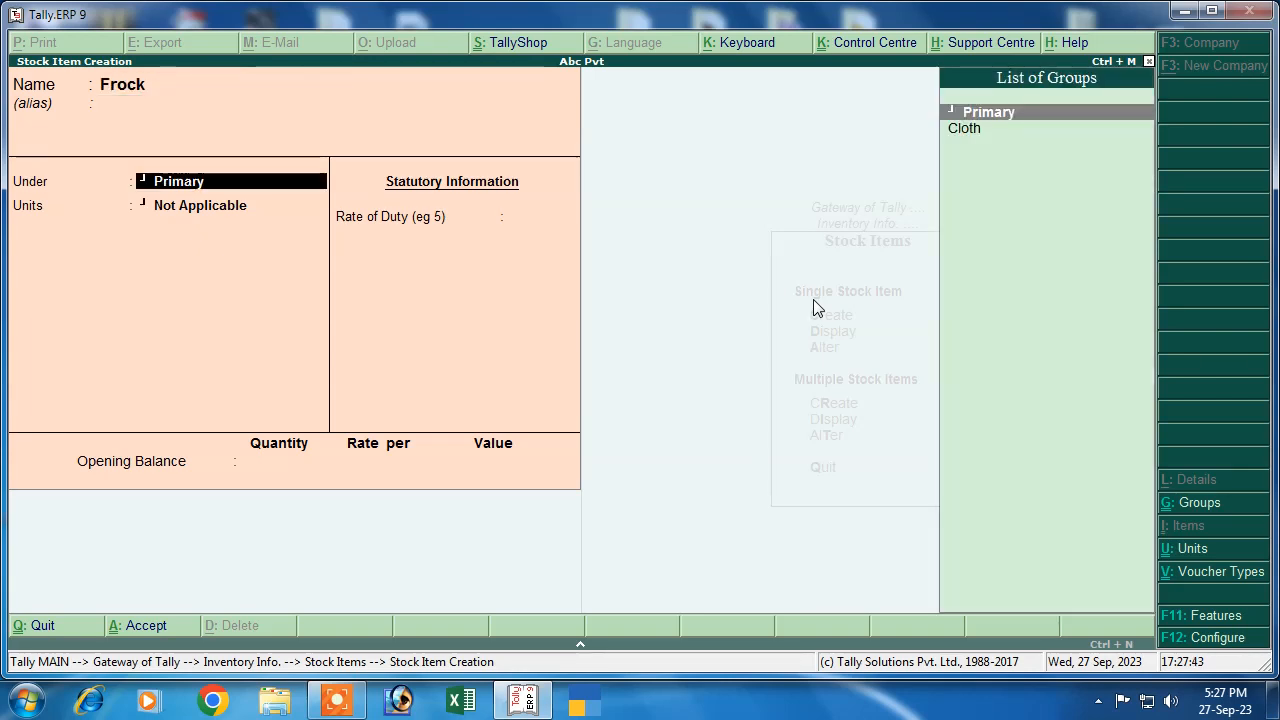
key(Down)
key(Return)
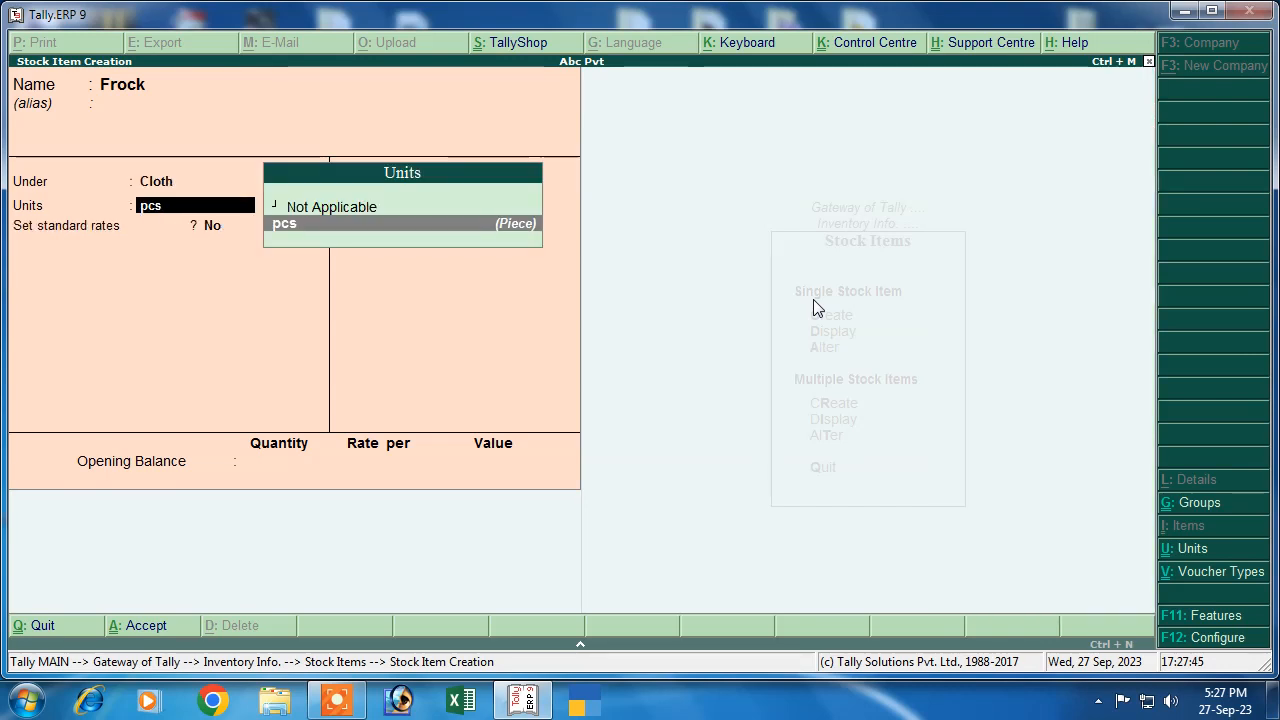
key(Return)
key(Return)
key(Return)
key(Return)
key(Return)
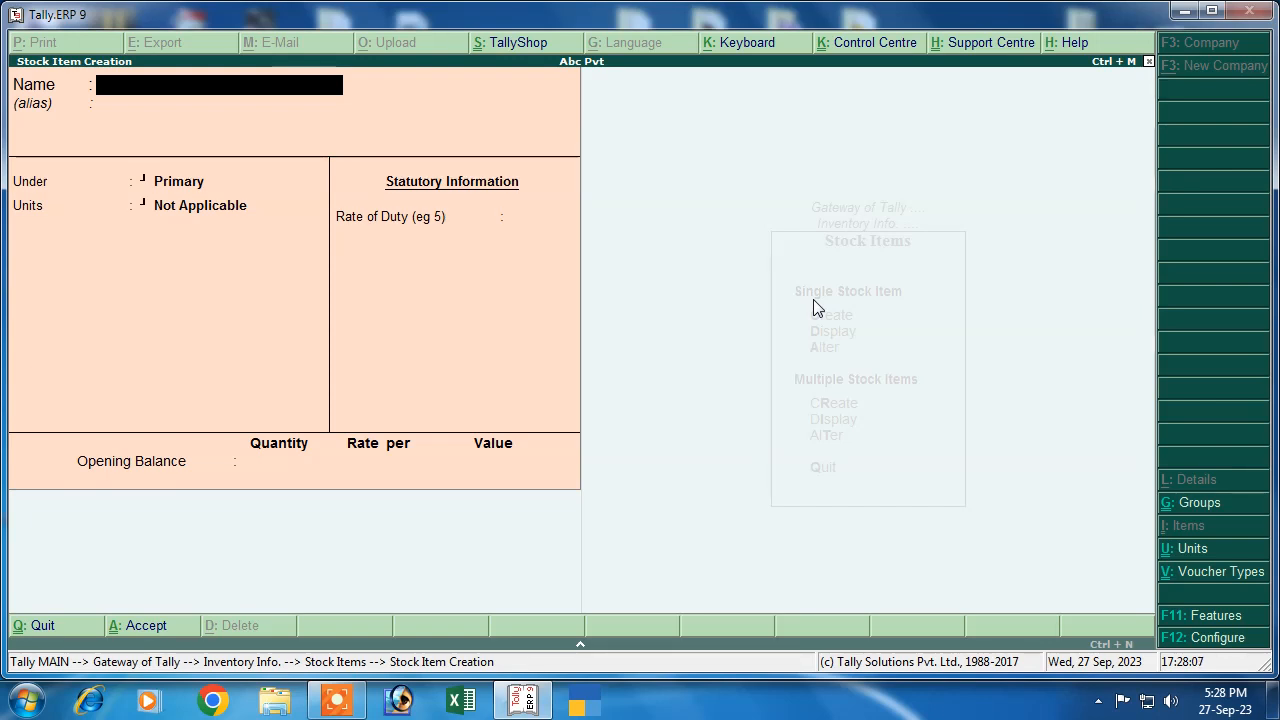
Quit stock item creation and return to the Gateway of Tally
key(Escape)
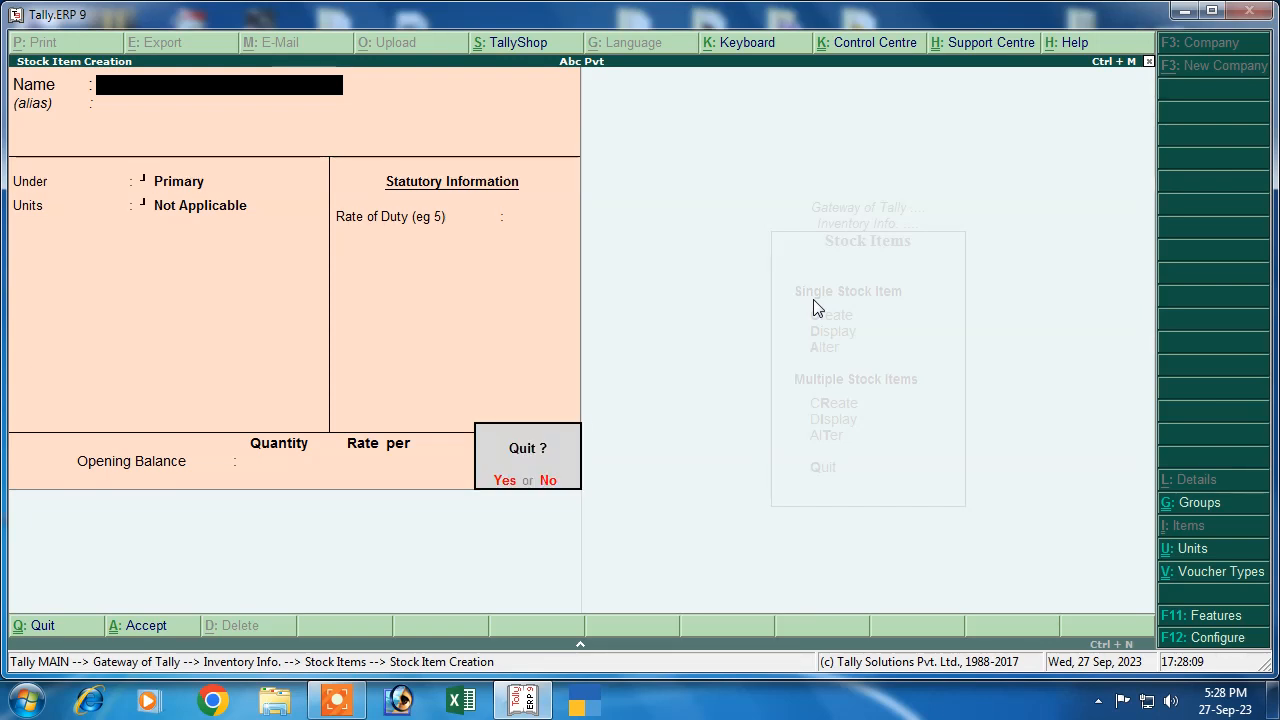
key(y)
key(Escape)
key(Escape)
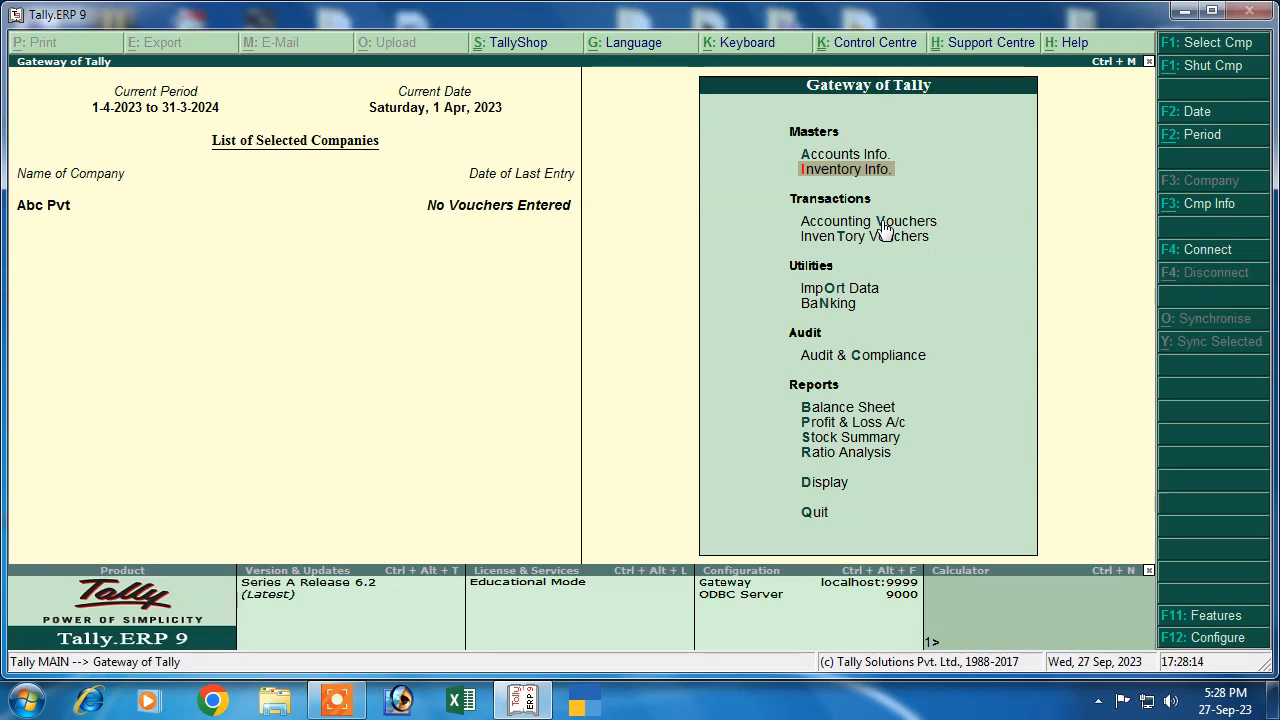
Open Accounting Vouchers from the Gateway and switch to a new Purchase voucher
key(Down)
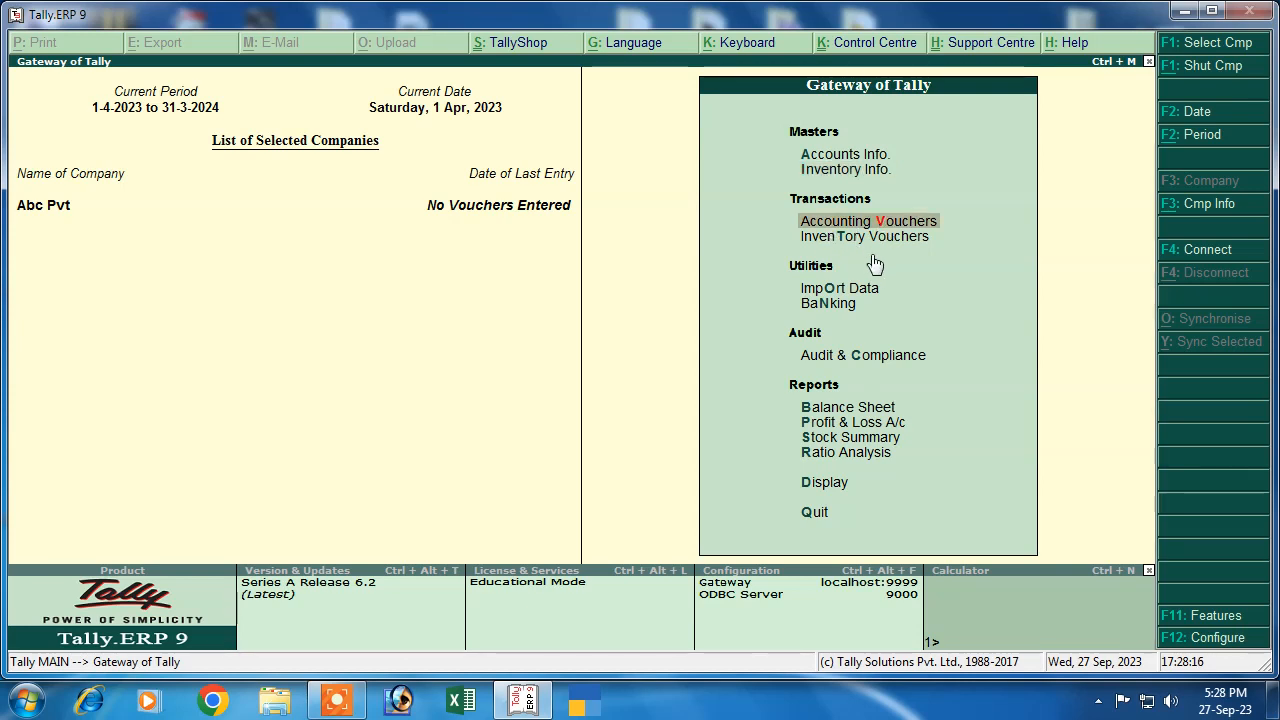
key(Return)
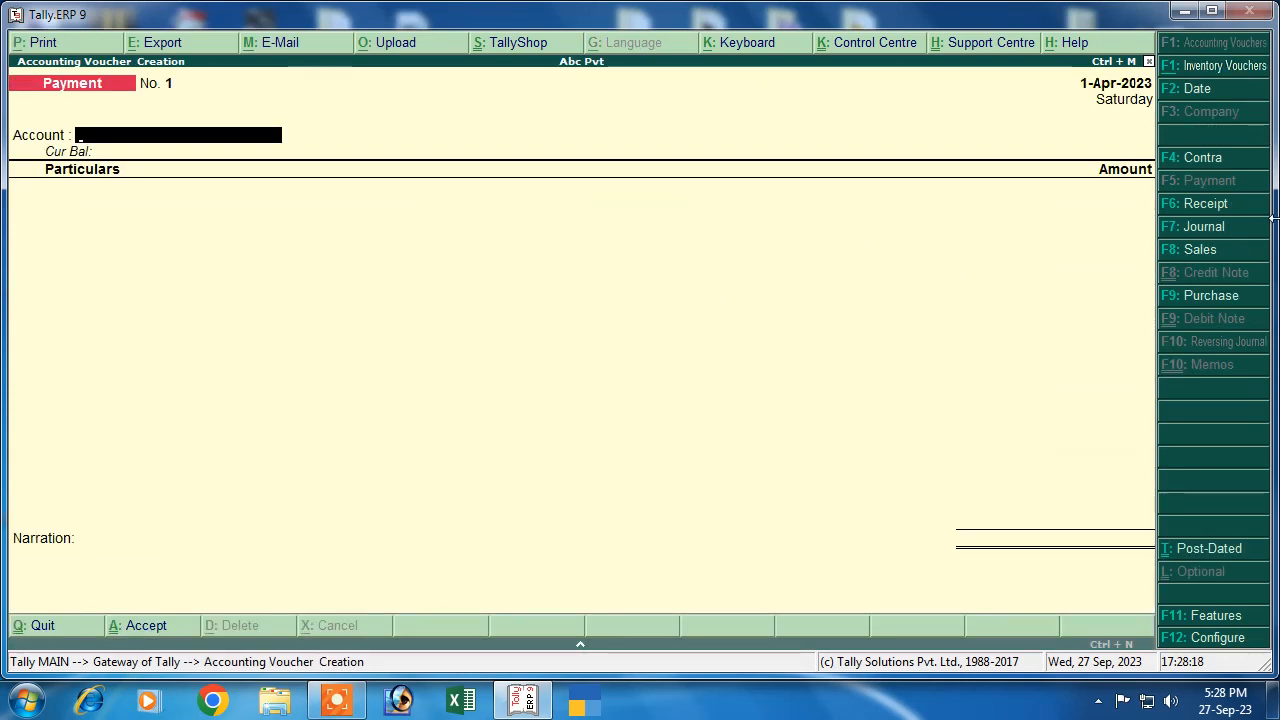
click(1170, 299)
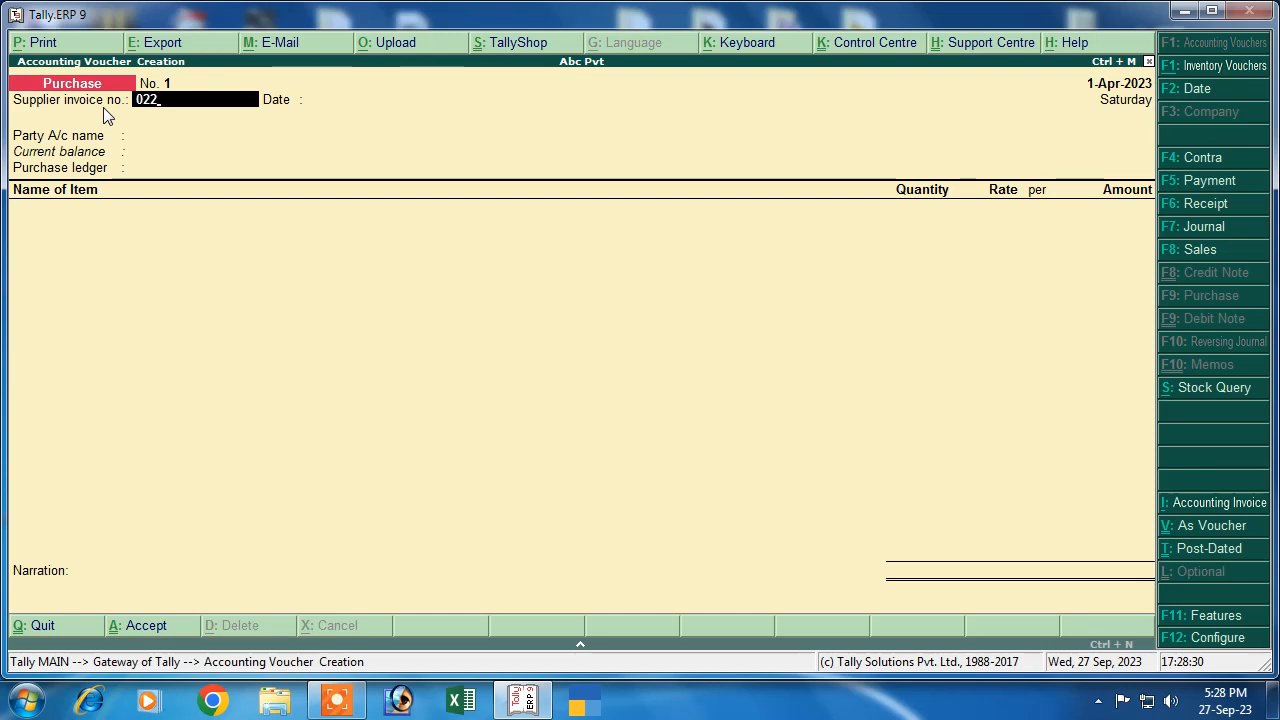
Enter supplier invoice 022, select Ravi Traders as party and Purchase as the ledger
key(Return)
key(Return)
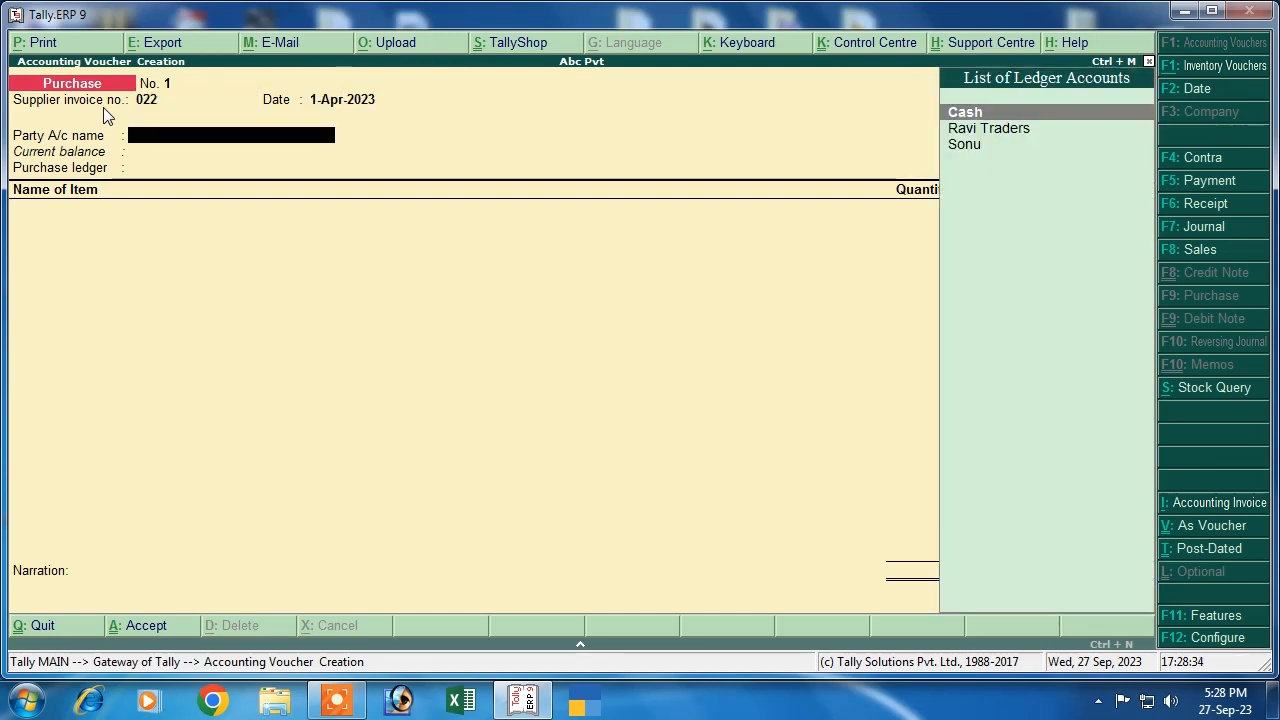
key(Down)
key(Down)
key(Up)
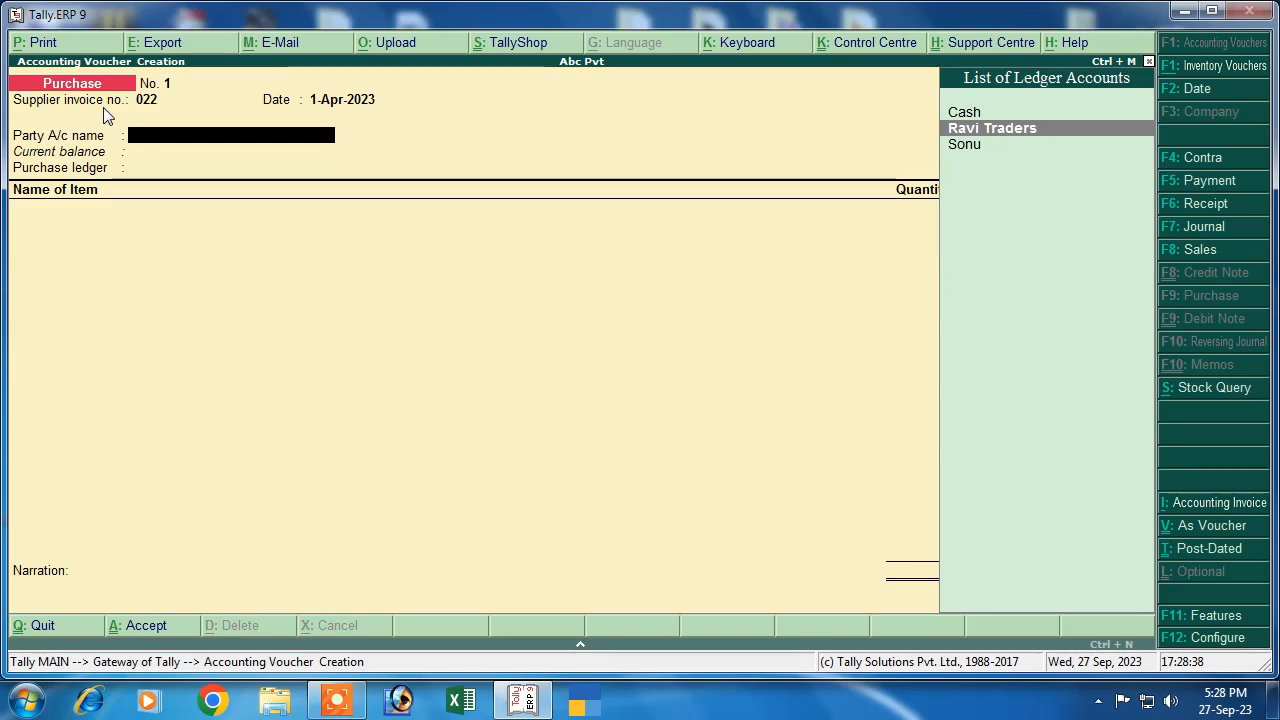
key(Return)
key(Return)
key(Return)
key(Return)
key(Return)
key(Return)
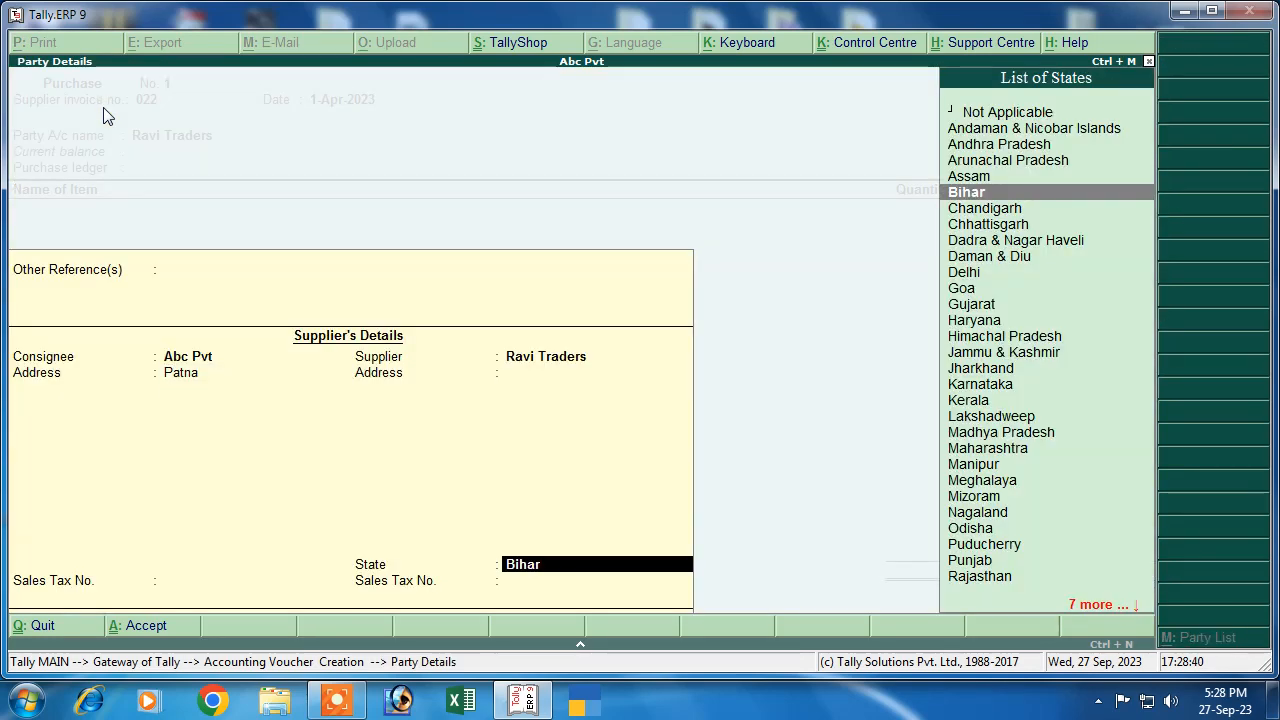
key(Return)
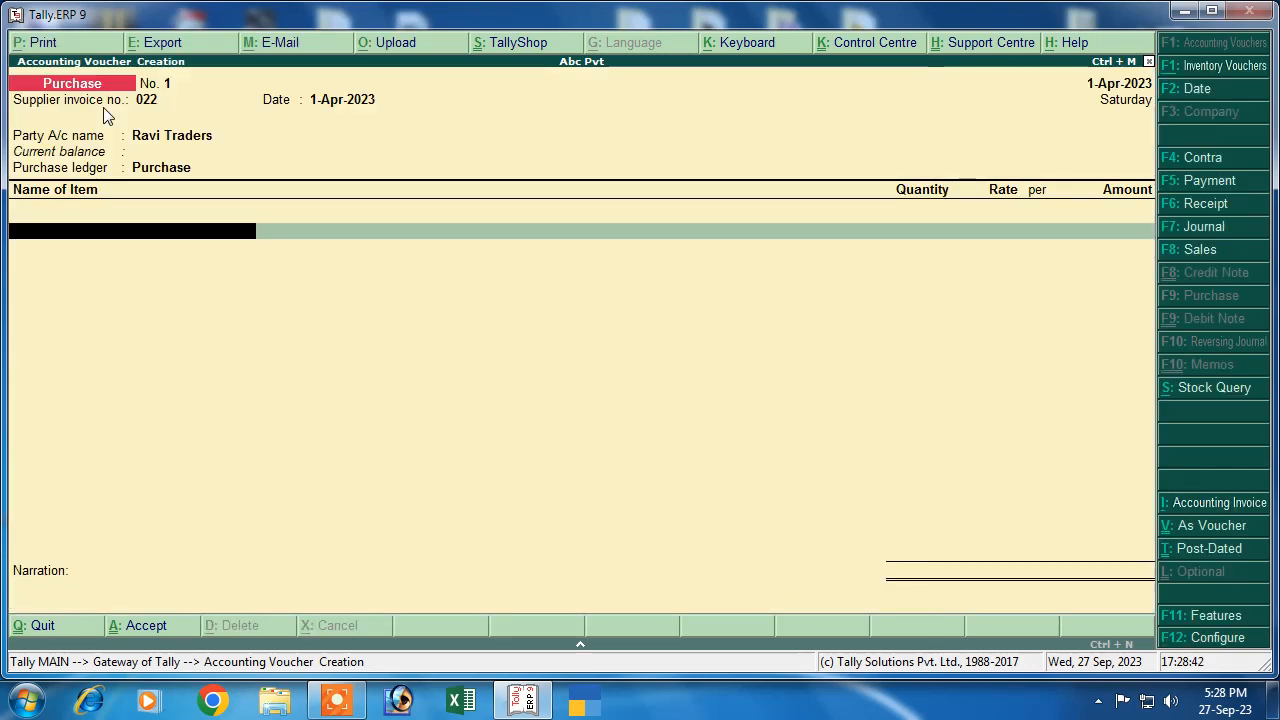
Add Frock (1,000 pcs at 230) and Shirt (1,250 pcs at 220) as purchased items
key(Down)
key(Down)
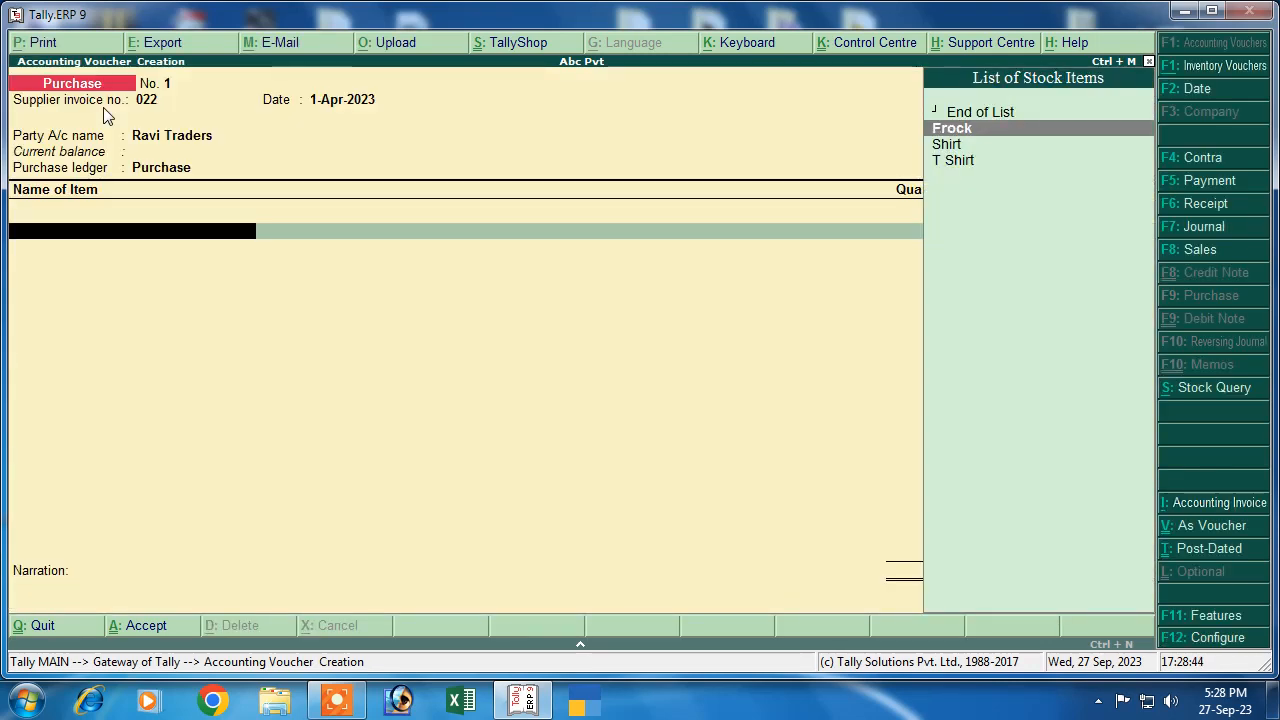
key(Return)
key(Return)
text(1000)
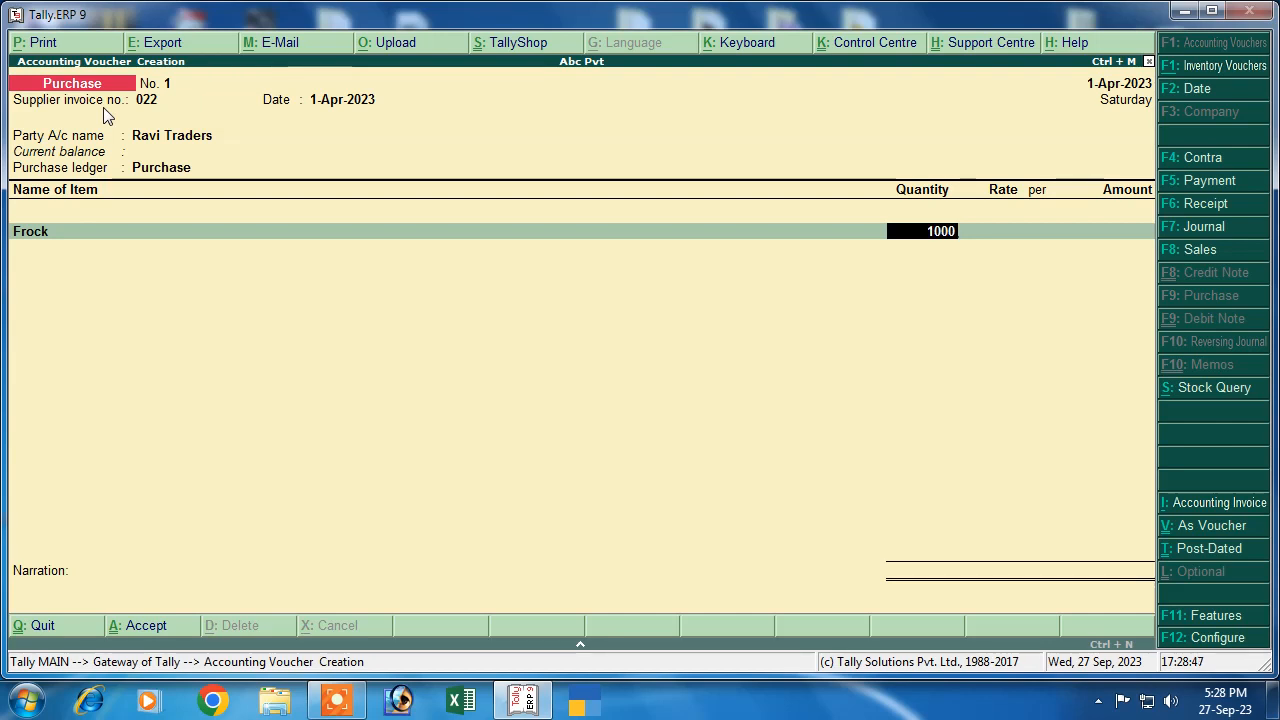
key(Return)
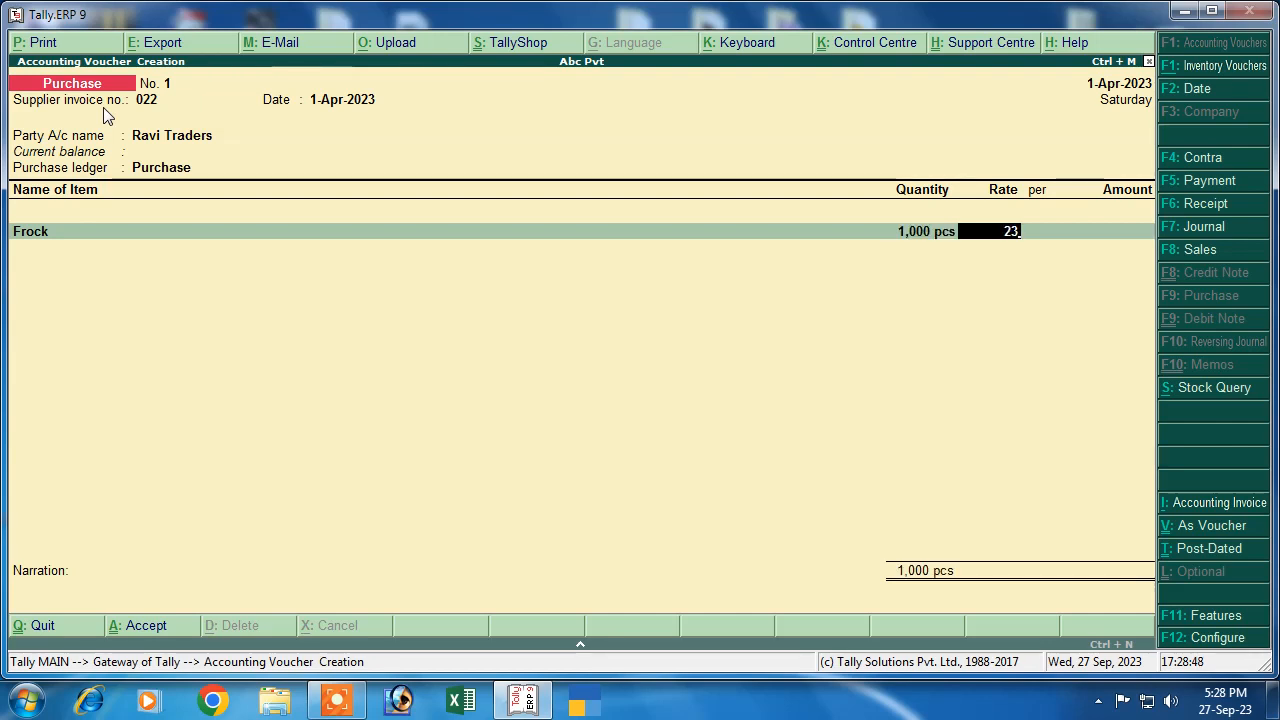
key(Return)
key(Return)
key(Return)
key(Down)
key(Down)
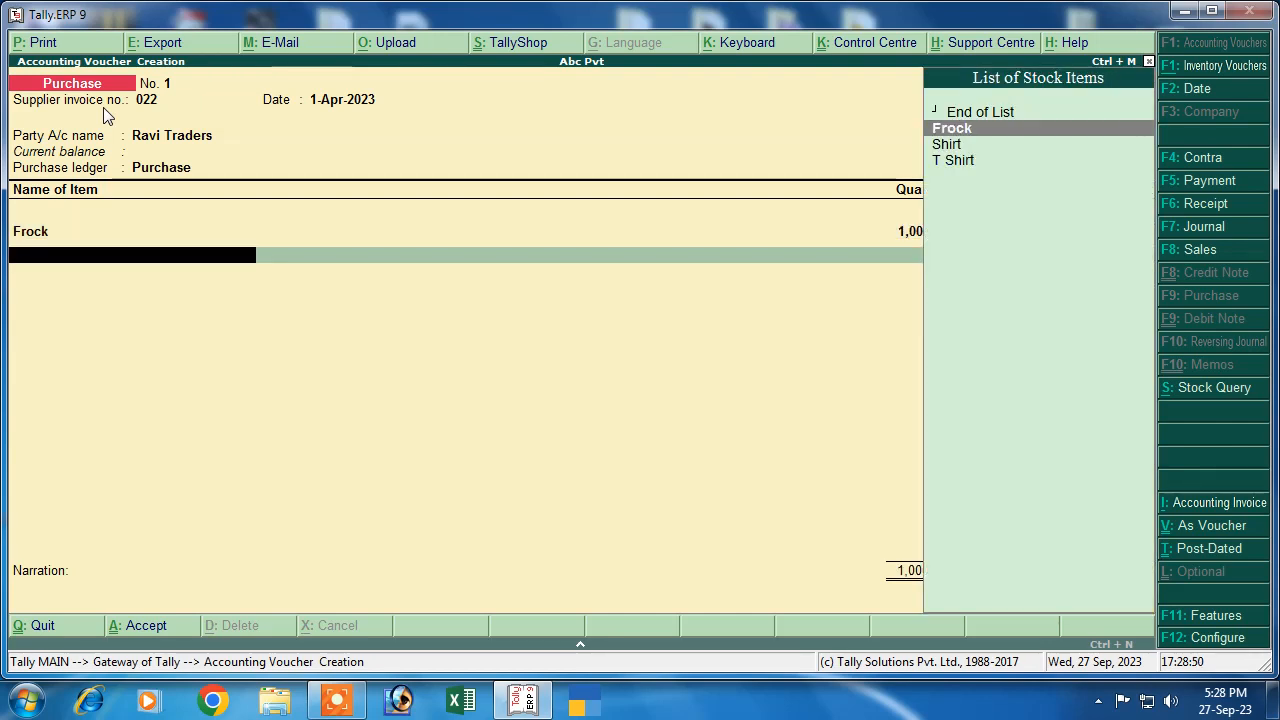
key(Return)
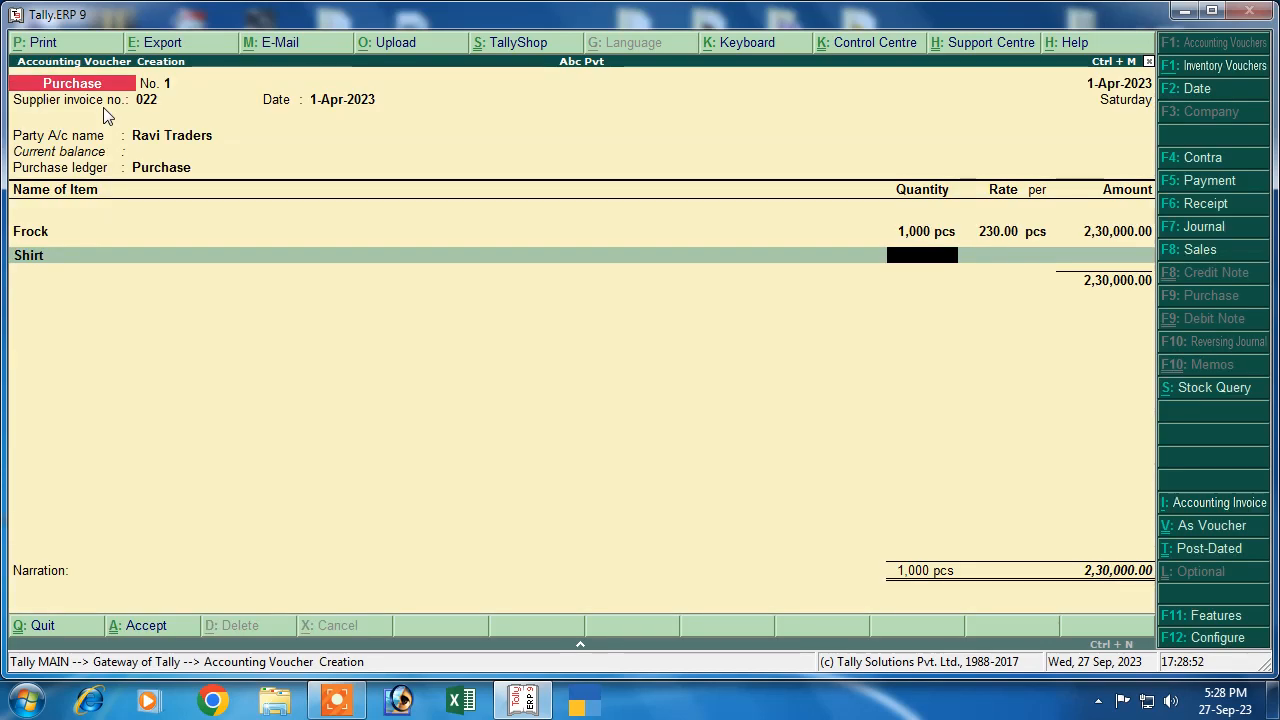
text(1250)
key(Return)
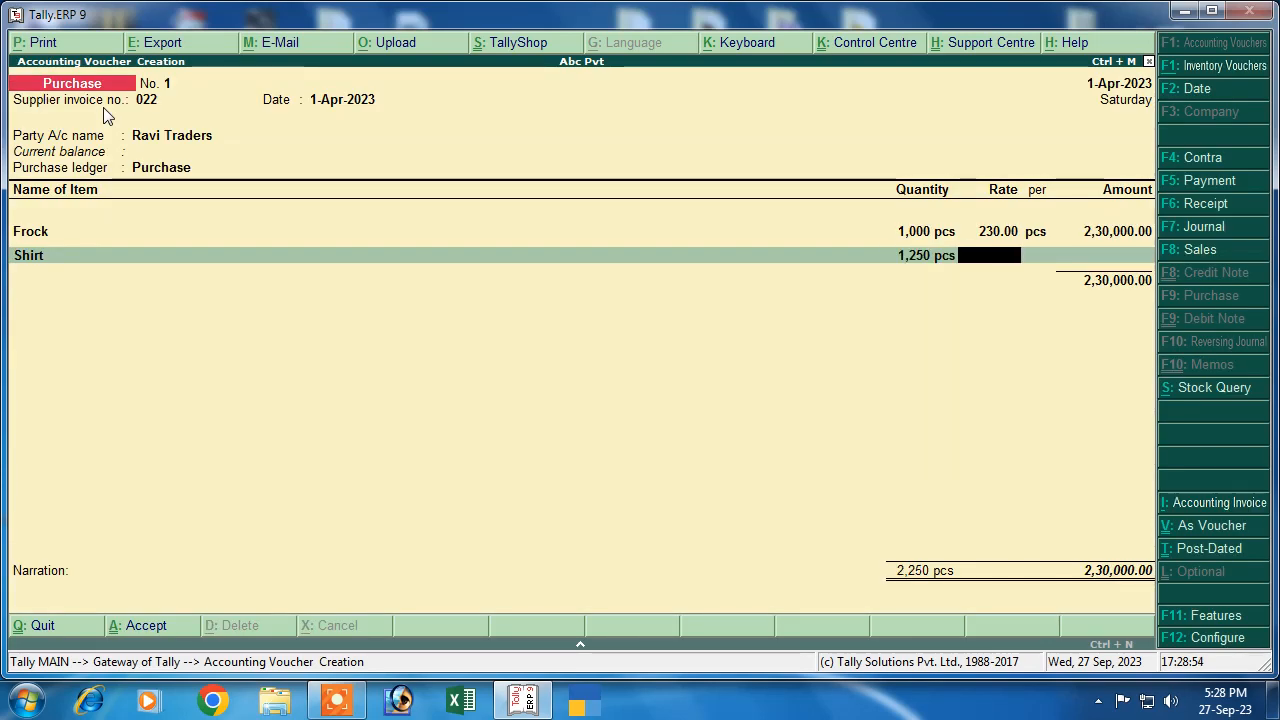
text(220)
key(Return)
key(Return)
key(Return)
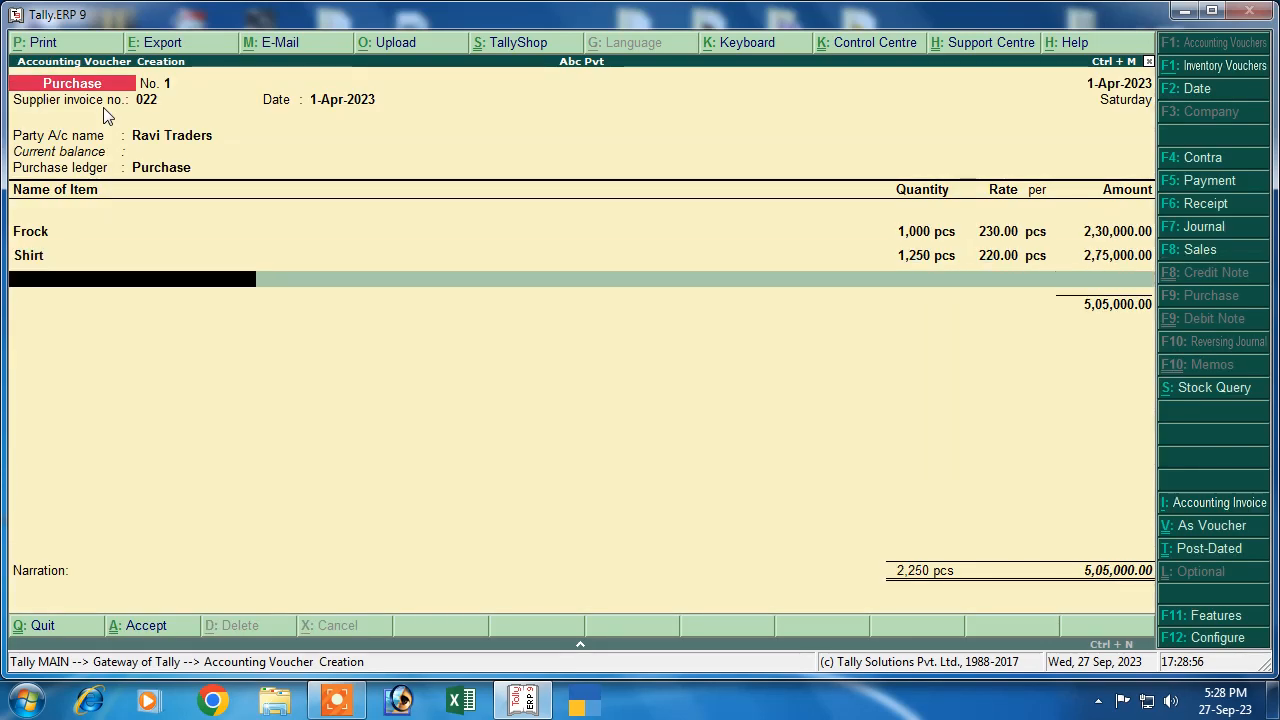
Add T Shirt at 1,300 pcs and rate 150, completing the 7,00,000 item list
key(Down)
key(Down)
key(Down)
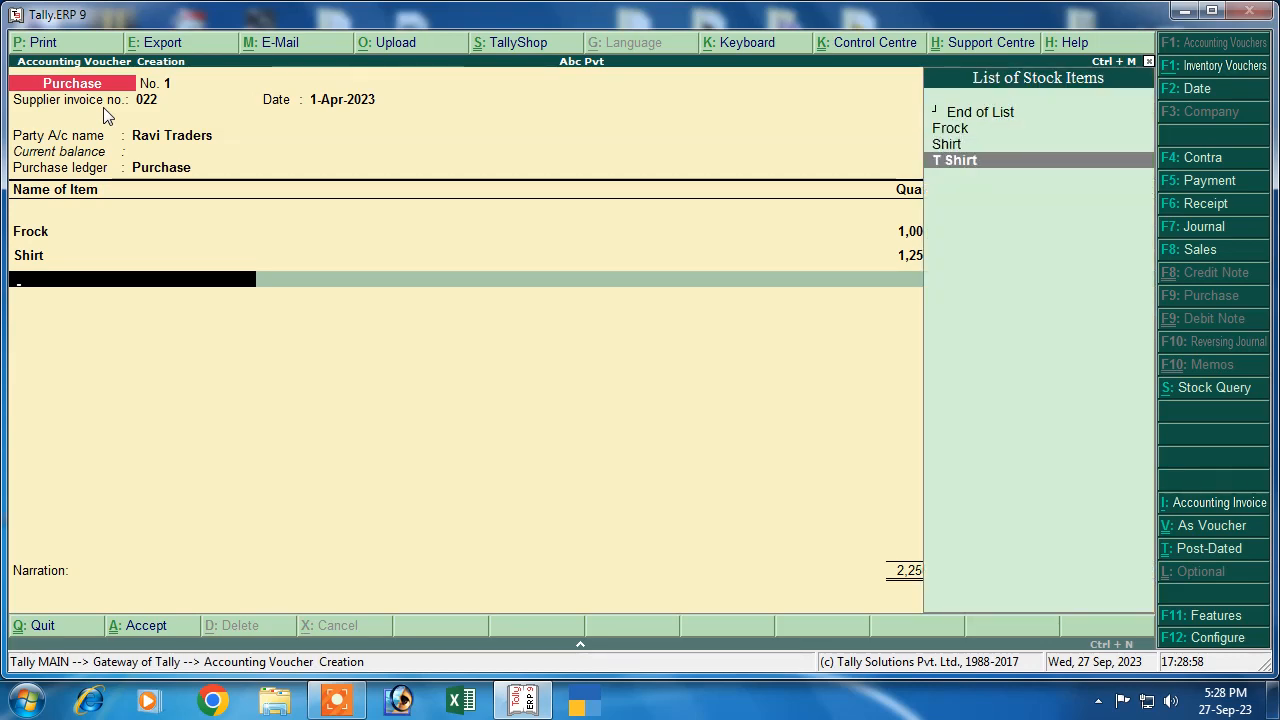
key(Return)
key(Return)
text(1300)
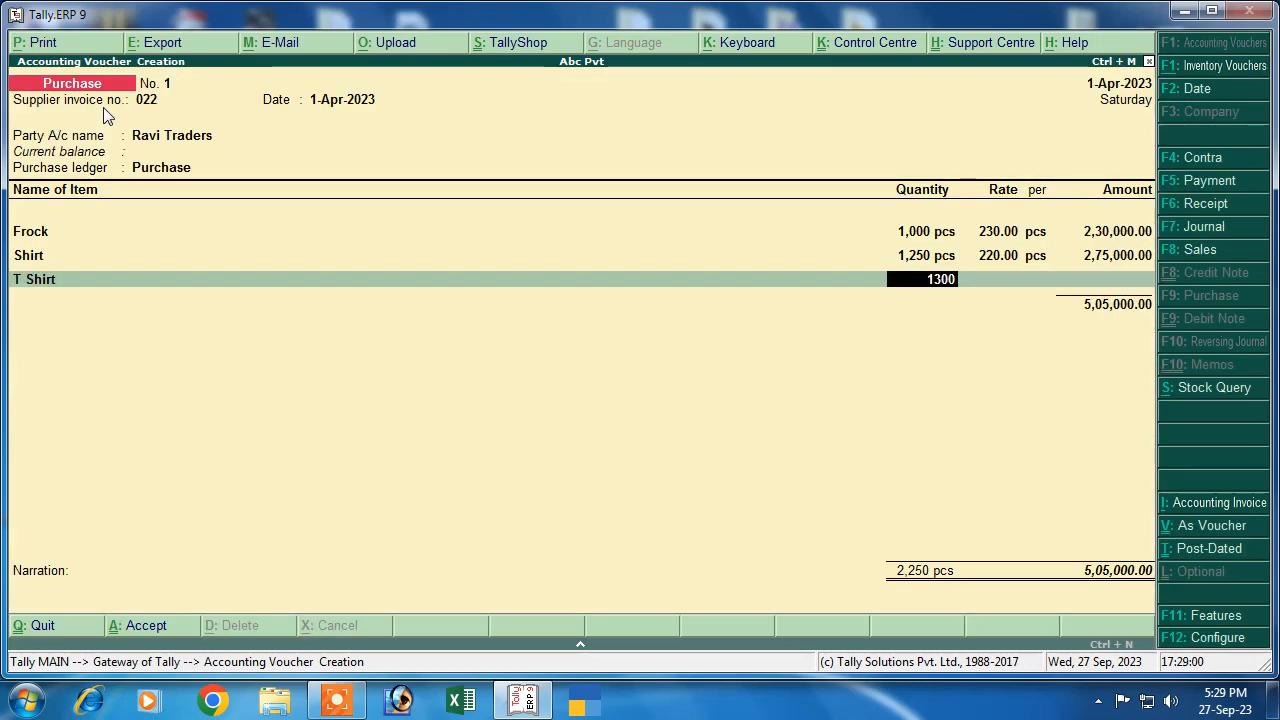
key(Return)
text(150)
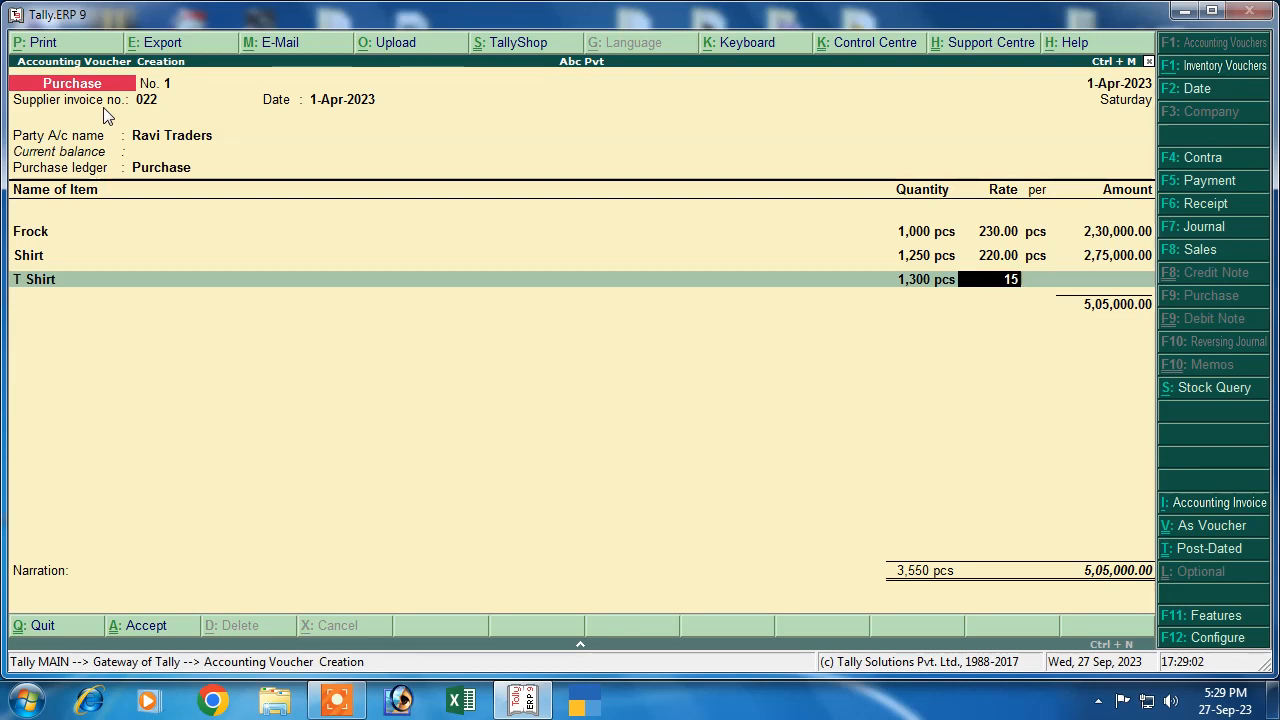
key(Return)
key(Return)
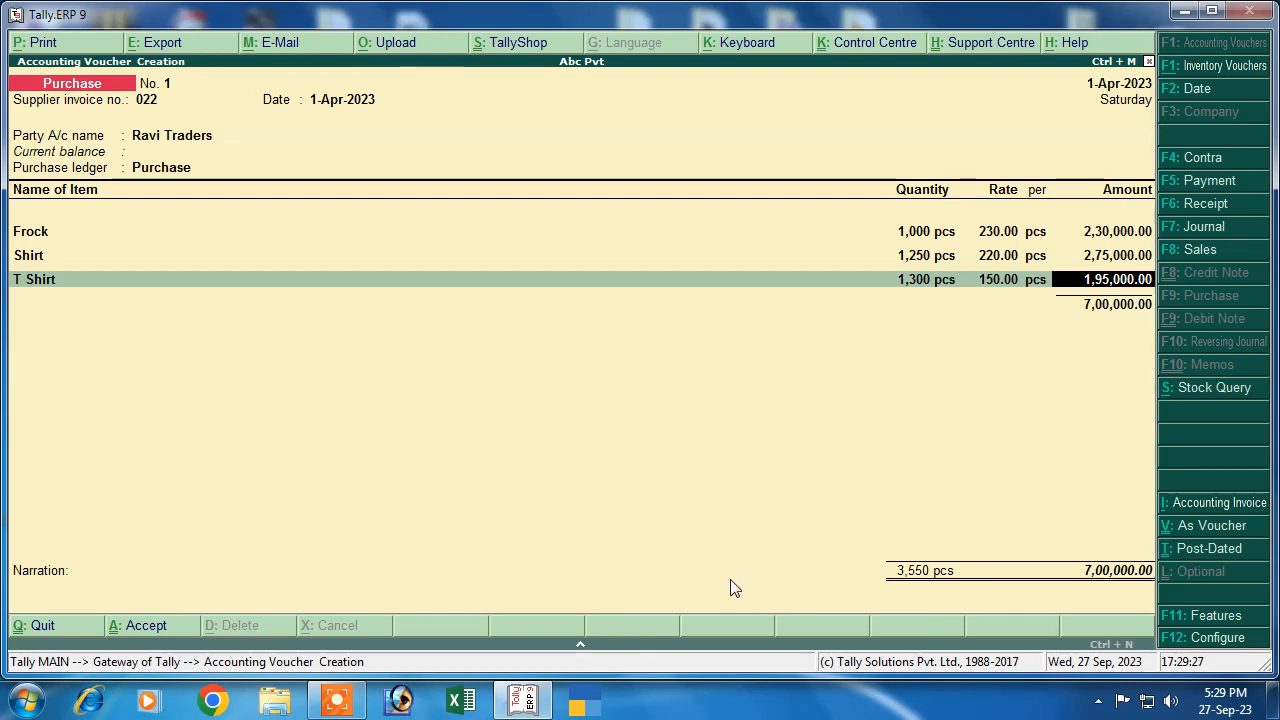
key(Return)
key(Return)
key(Return)
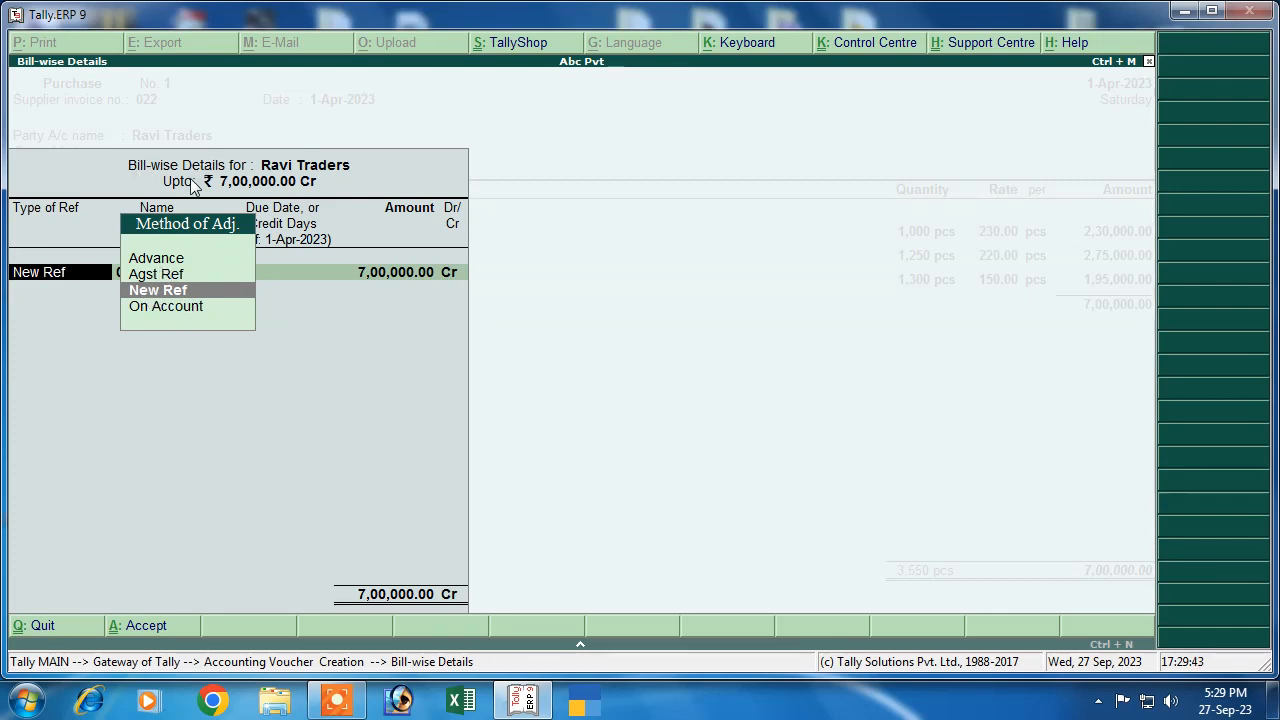
Record New Ref bill 022 for 7,00,000 Cr and save the purchase voucher
key(Return)
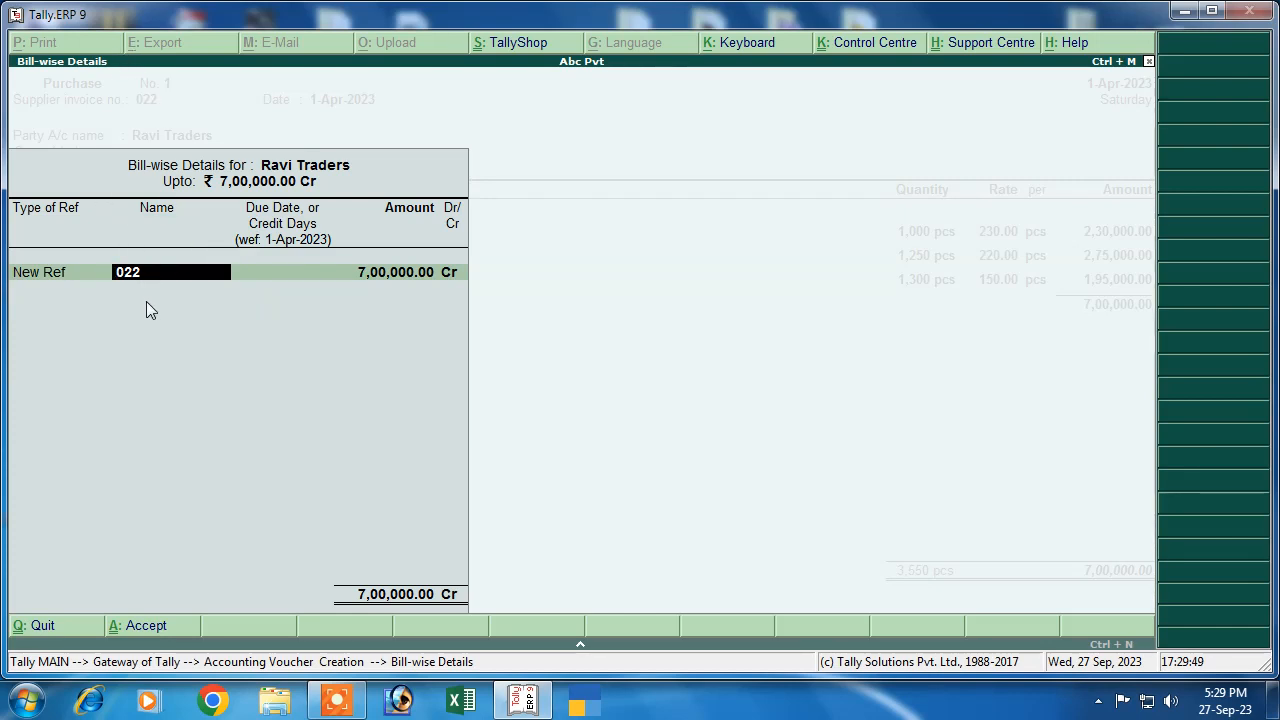
key(Return)
key(Return)
key(Return)
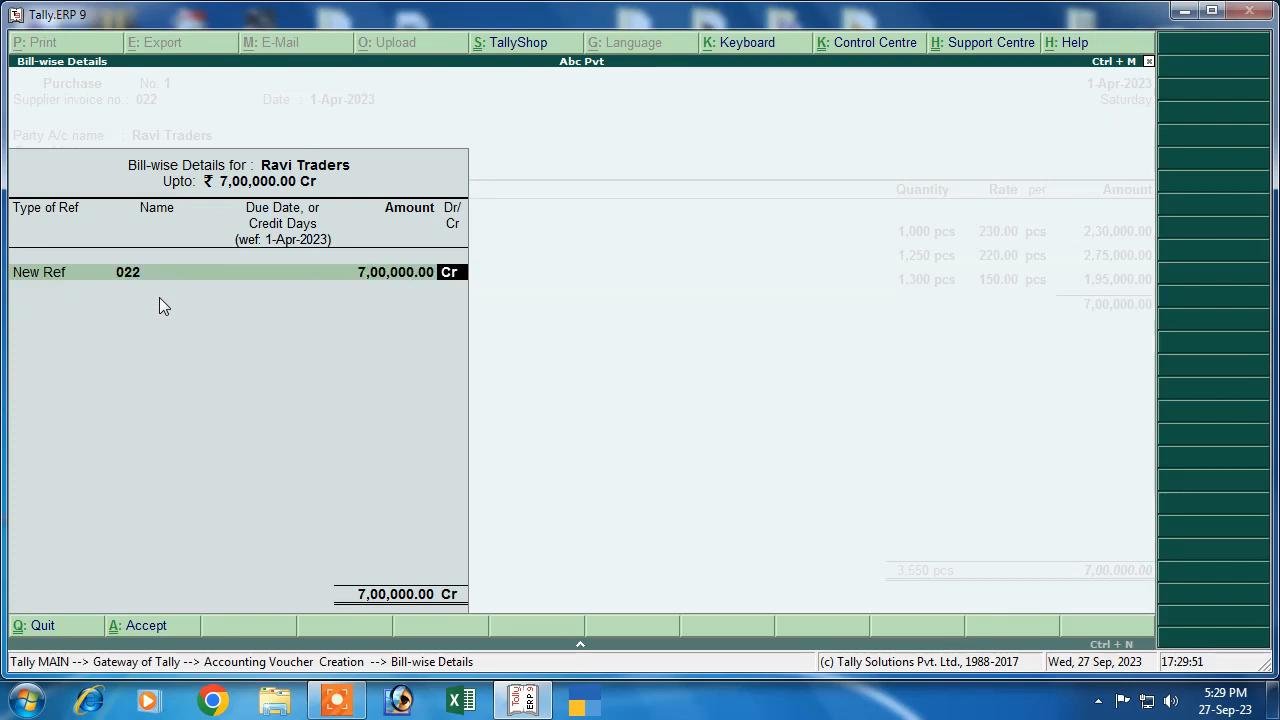
key(Return)
key(Return)
key(Return)
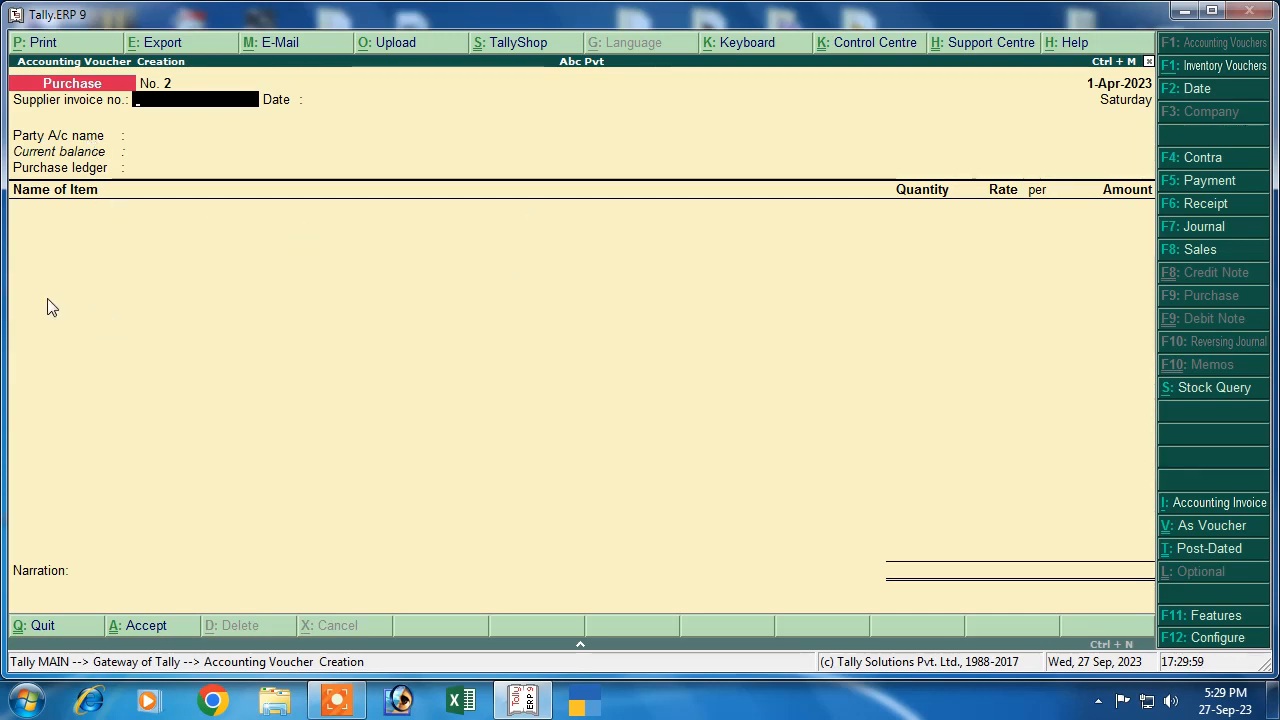
Start a Payment voucher and toggle single entry mode to No and back to Yes in F12 configuration
click(1184, 181)
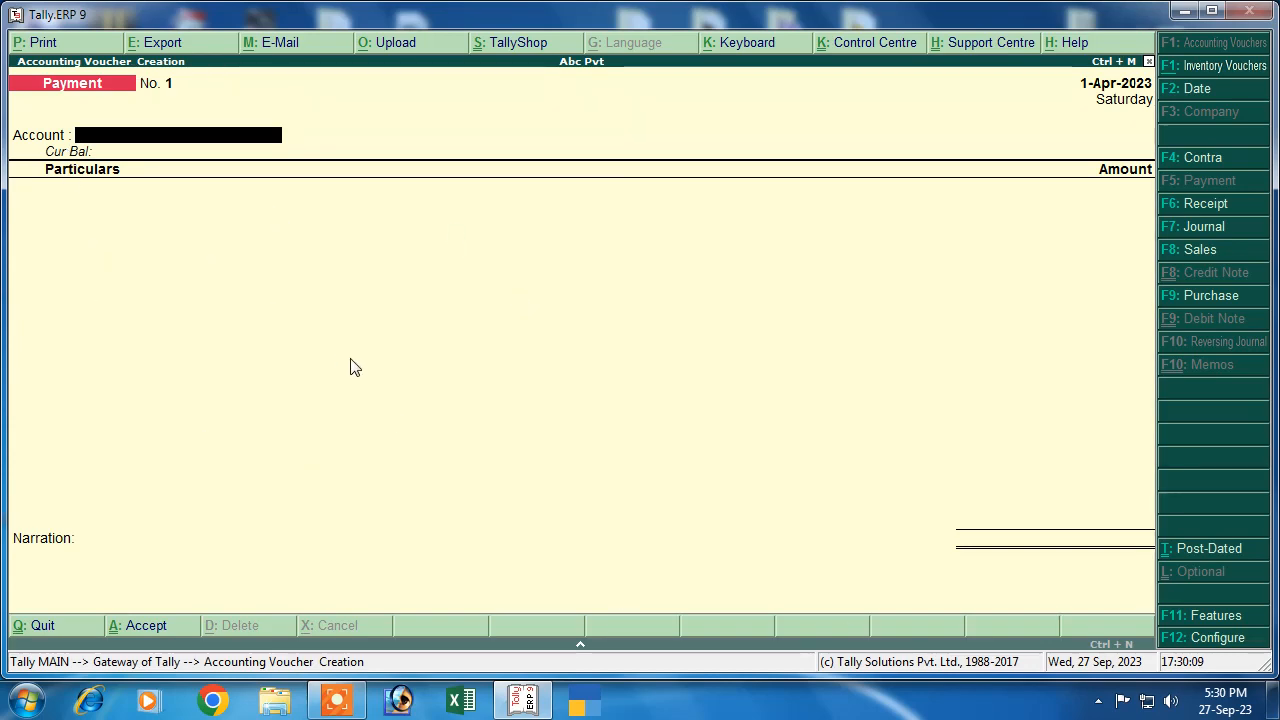
key(F12)
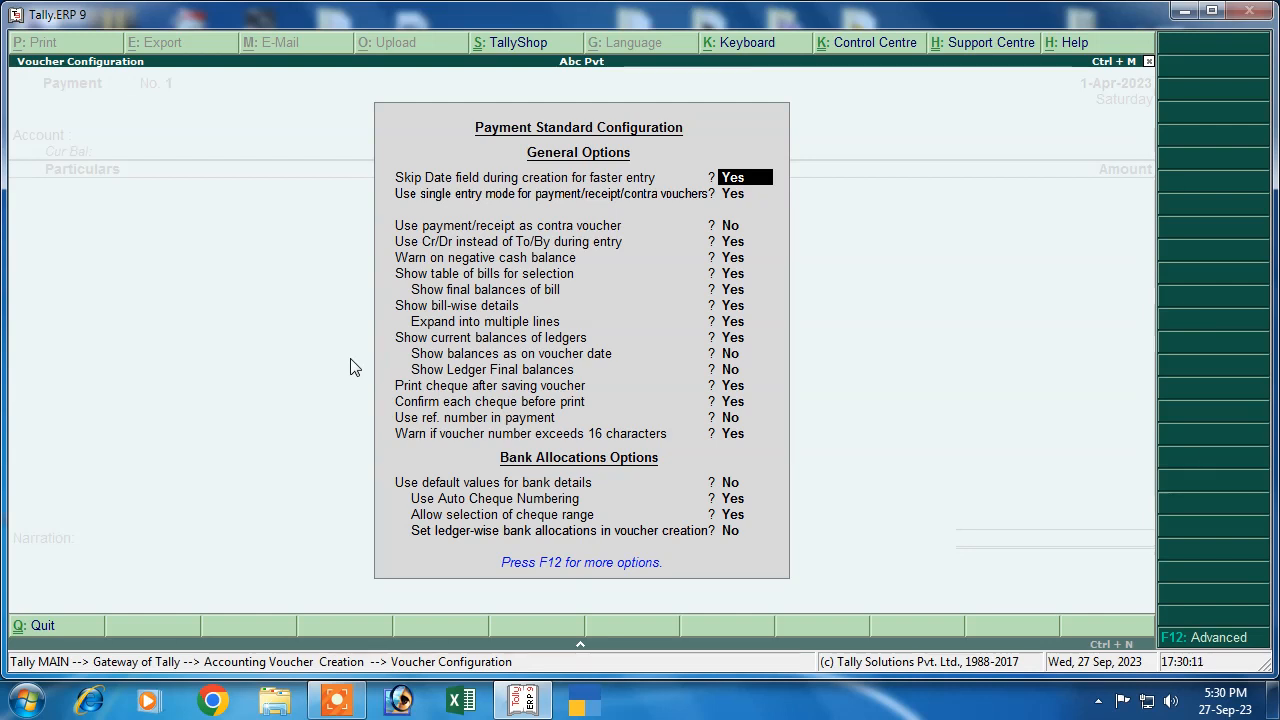
key(Return)
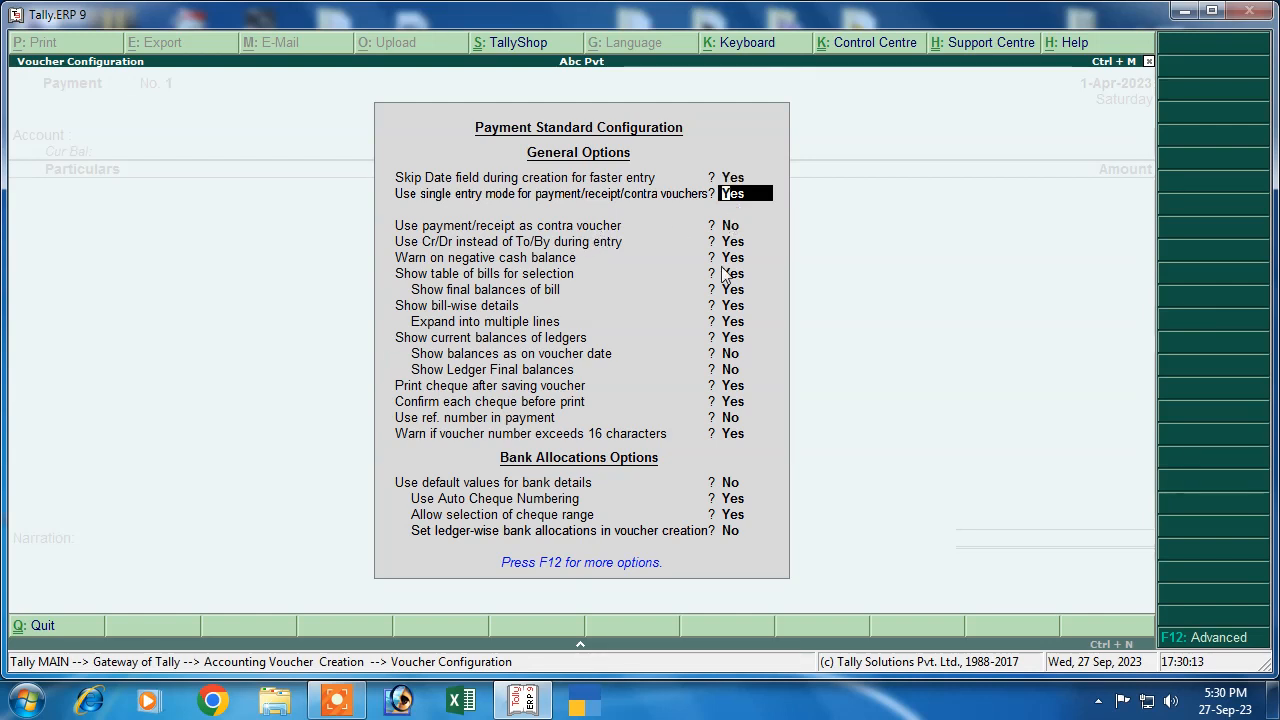
text(n)
key(Return)
key(Return)
key(Return)
key(Return)
key(Return)
key(Return)
key(Return)
key(Return)
key(Return)
key(Return)
key(Return)
key(Return)
key(Return)
key(Return)
key(Return)
key(Return)
key(Return)
key(Return)
key(Return)
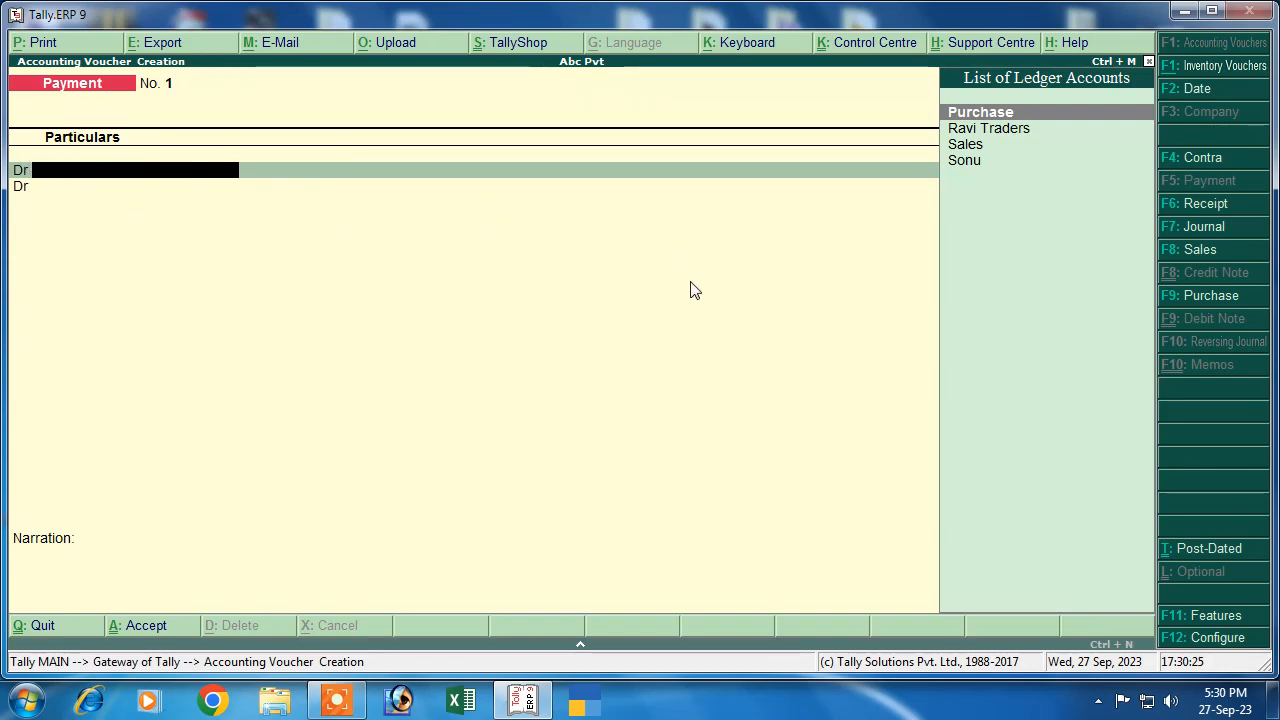
key(F12)
key(Return)
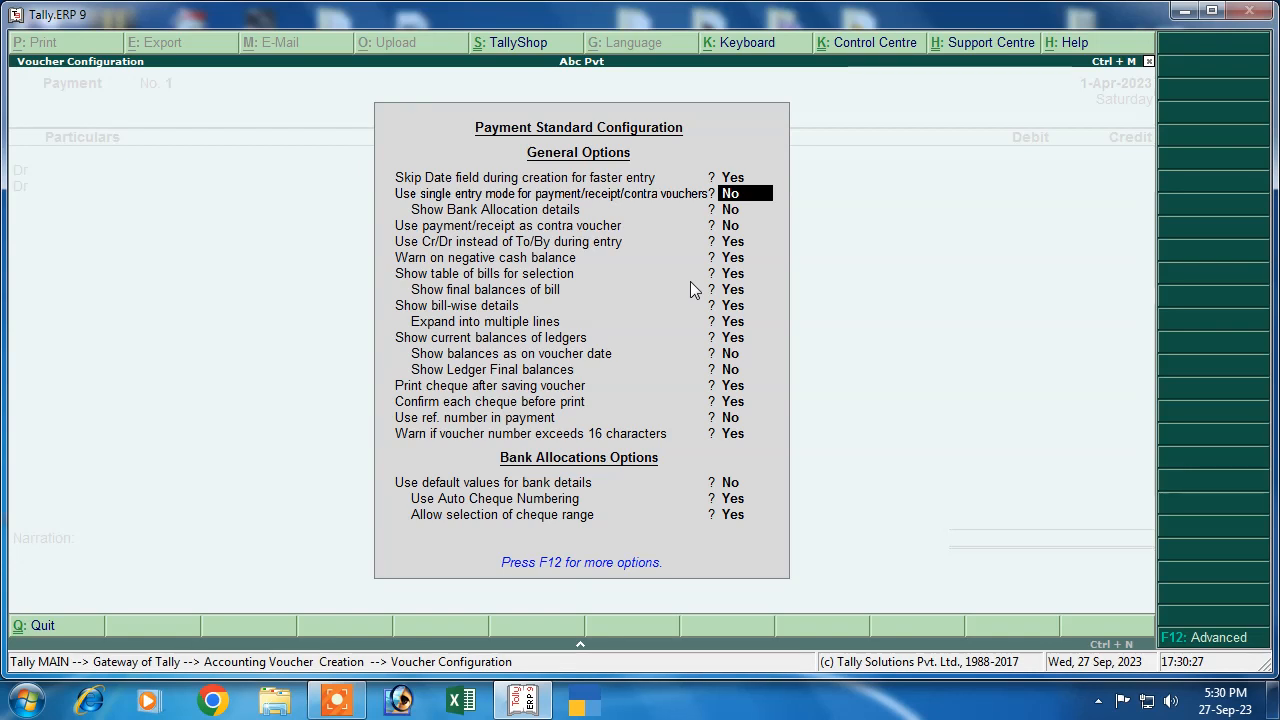
text(y)
key(Return)
key(Return)
key(Return)
key(Return)
key(Return)
key(Return)
key(Return)
key(Return)
key(Return)
key(Return)
key(Return)
key(Return)
key(Return)
key(Return)
key(Return)
key(Return)
key(Return)
key(Return)
key(Return)
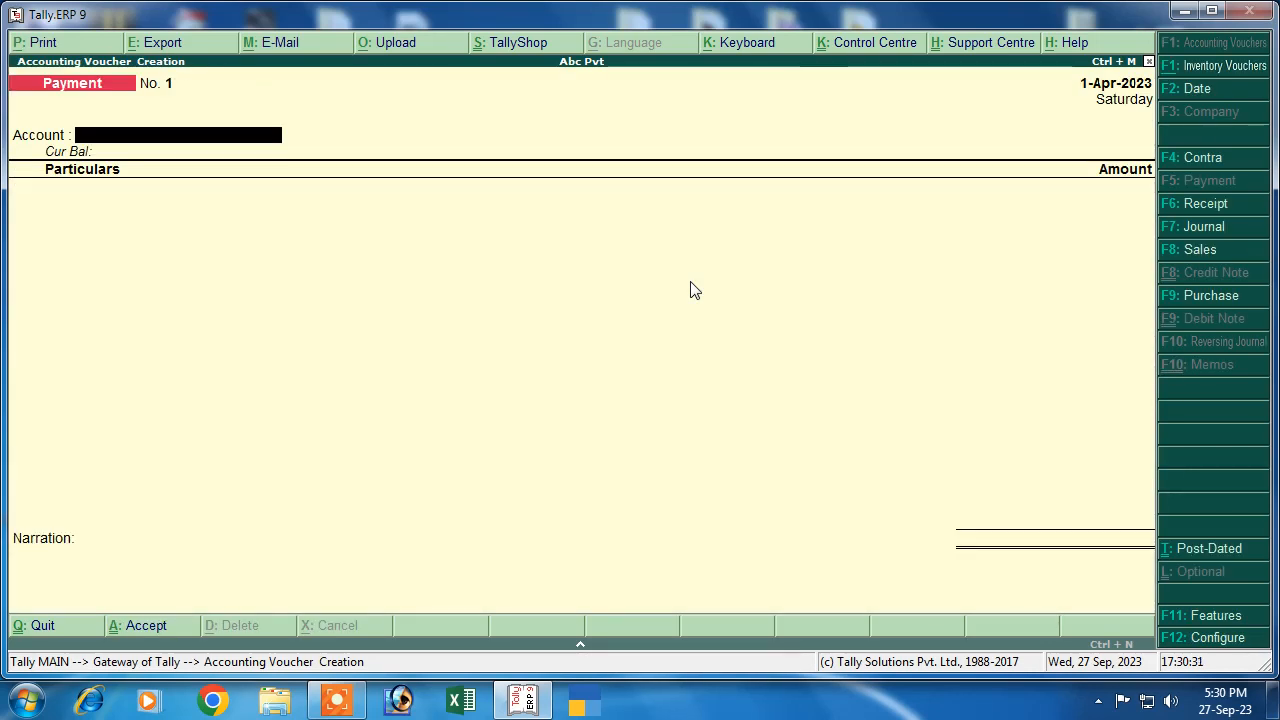
Pay Ravi Traders 7,00,000 from Cash, adjusted Agst Ref against bill 022
key(Return)
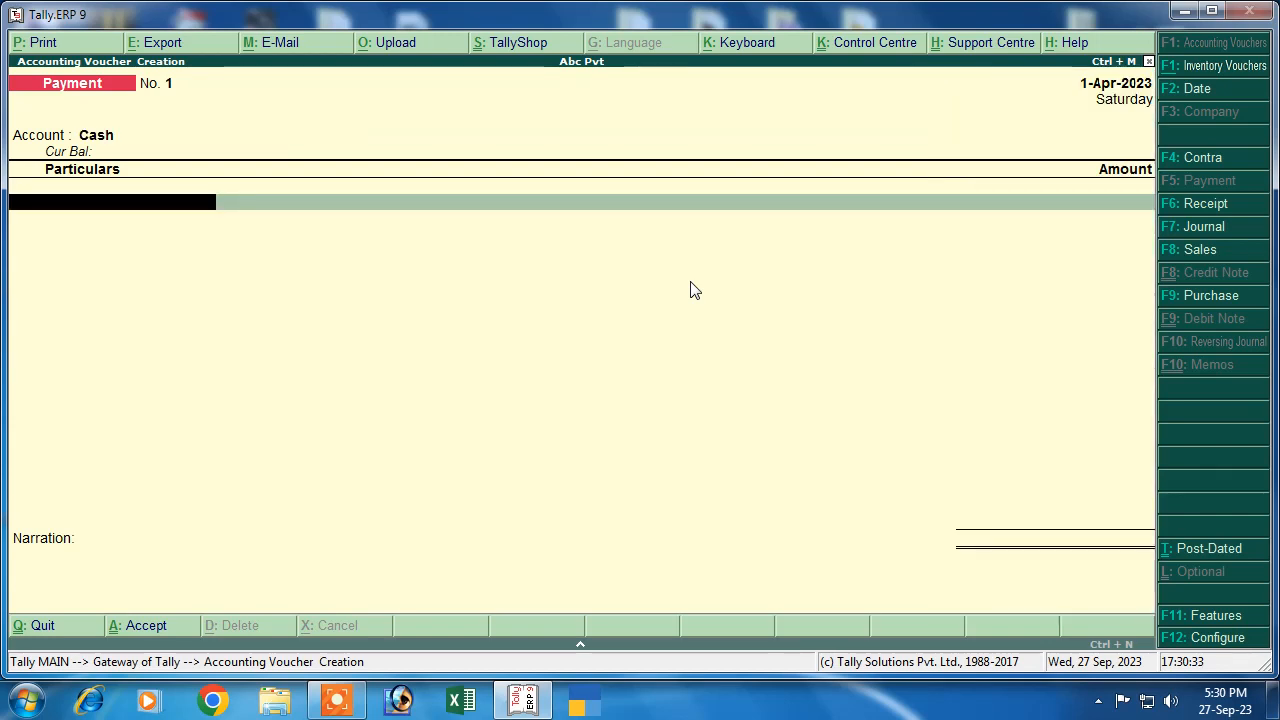
key(Down)
key(Down)
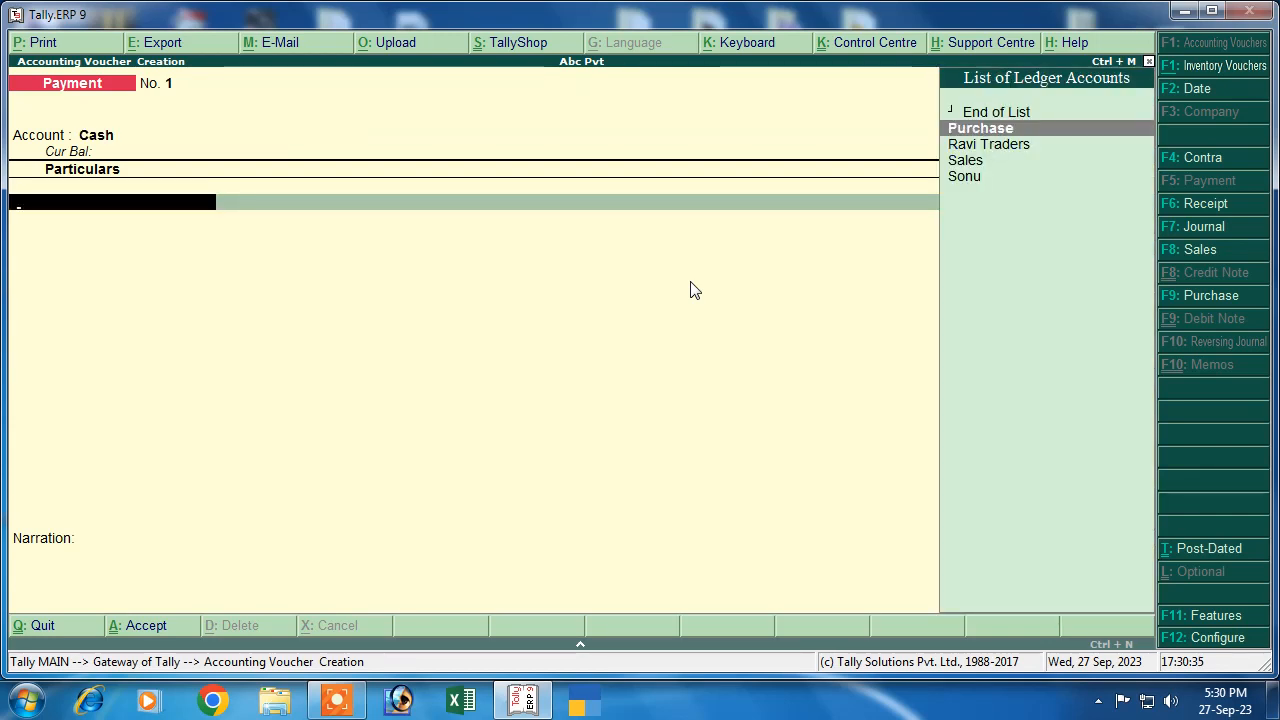
key(Return)
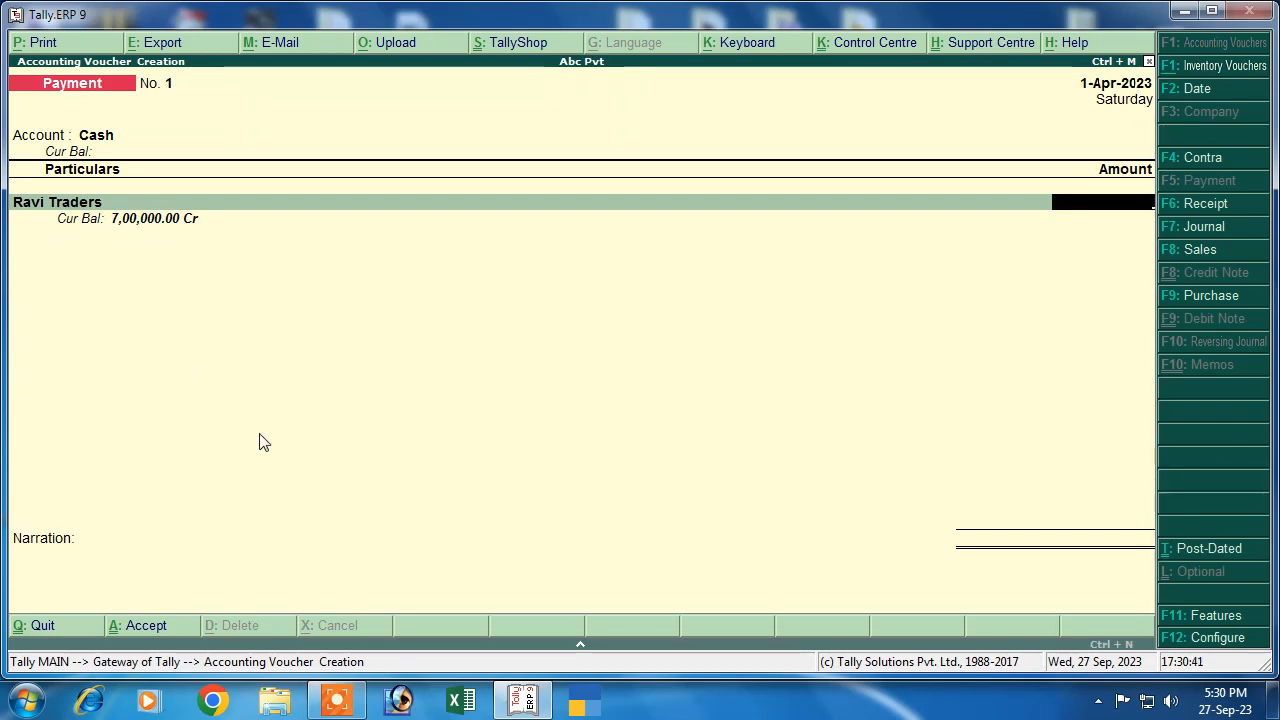
text(7,00,0)
text(00000)
key(Return)
key(Return)
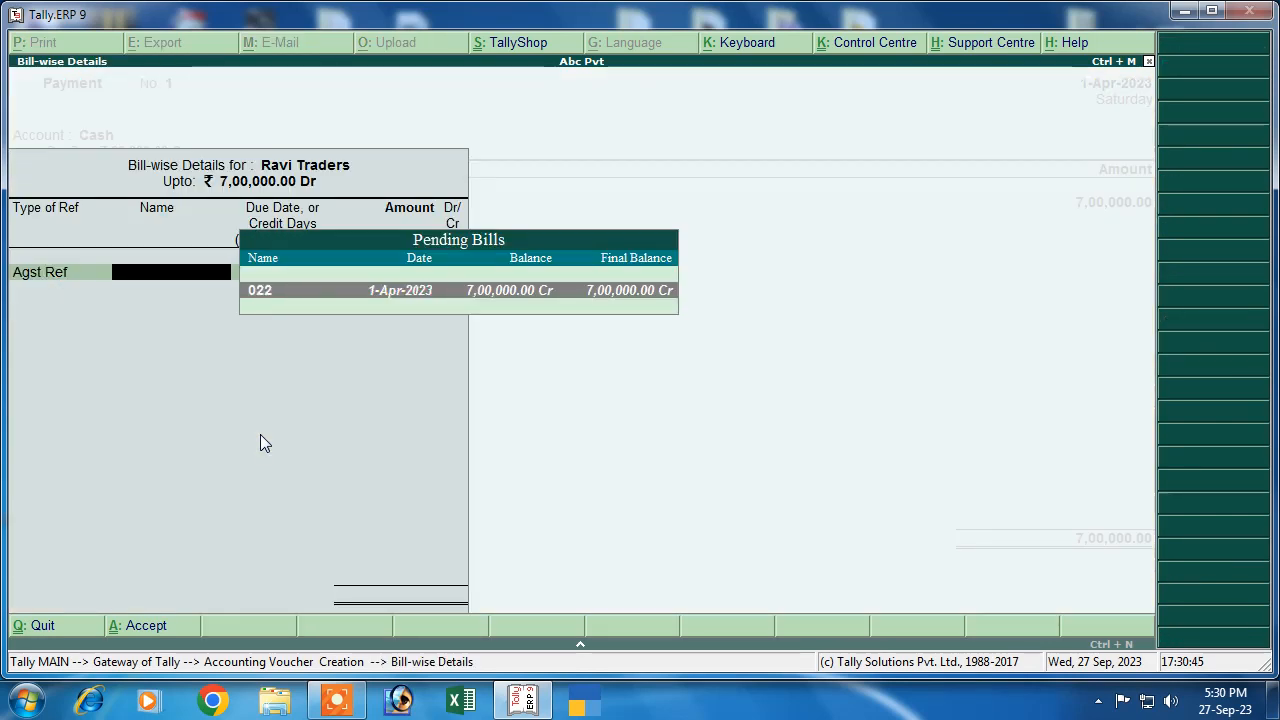
key(BackSpace)
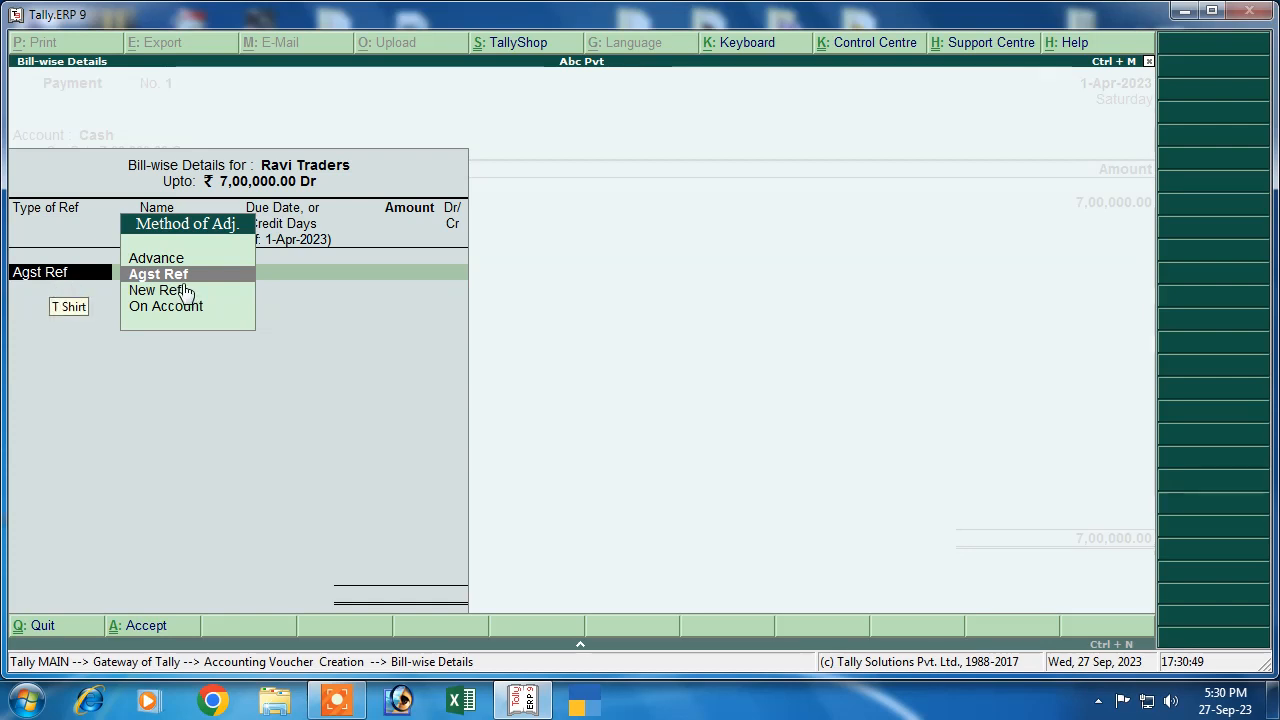
key(Return)
key(Return)
key(Return)
key(Return)
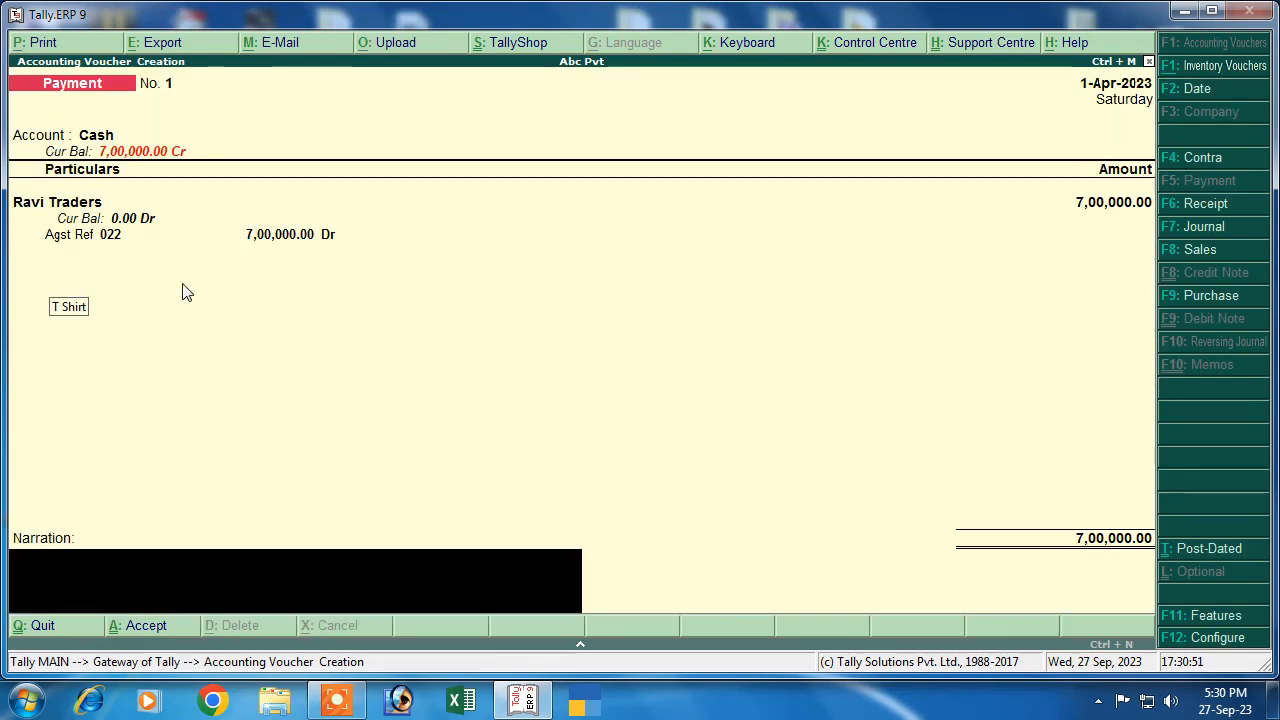
key(Return)
key(Return)
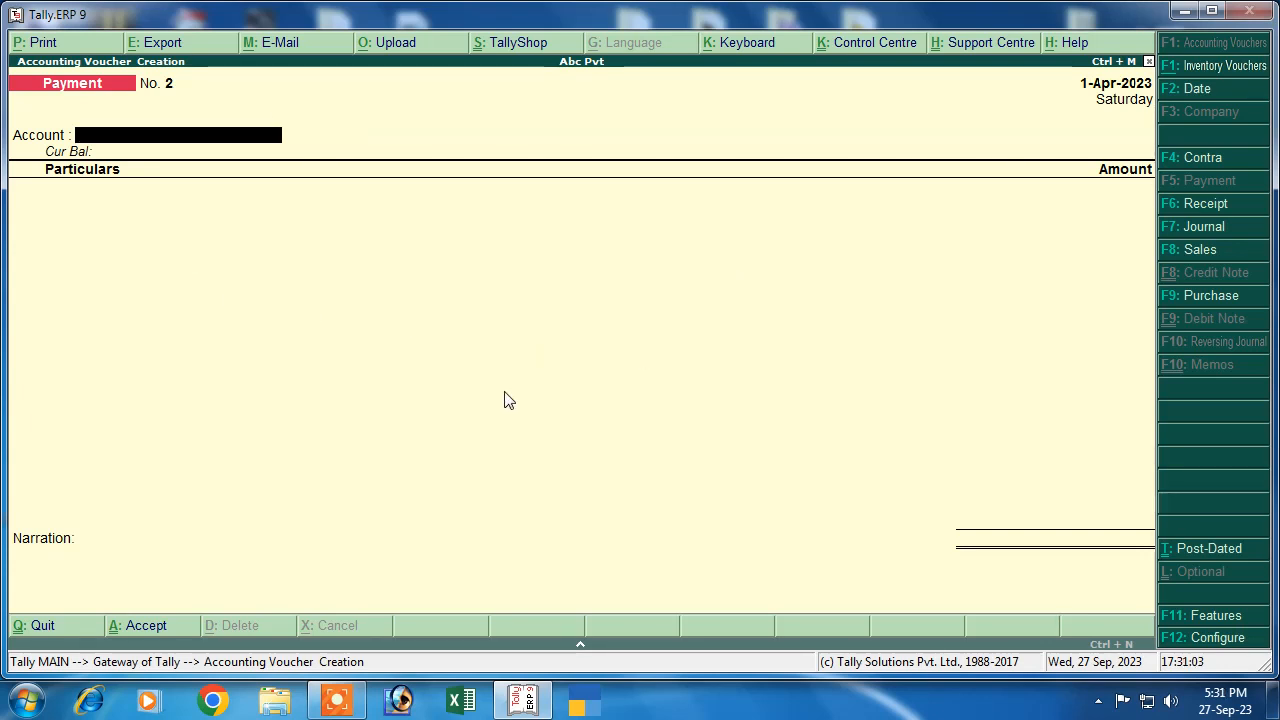
Start a Sales voucher with reference 02, the customer as party and the Sales ledger
click(1190, 252)
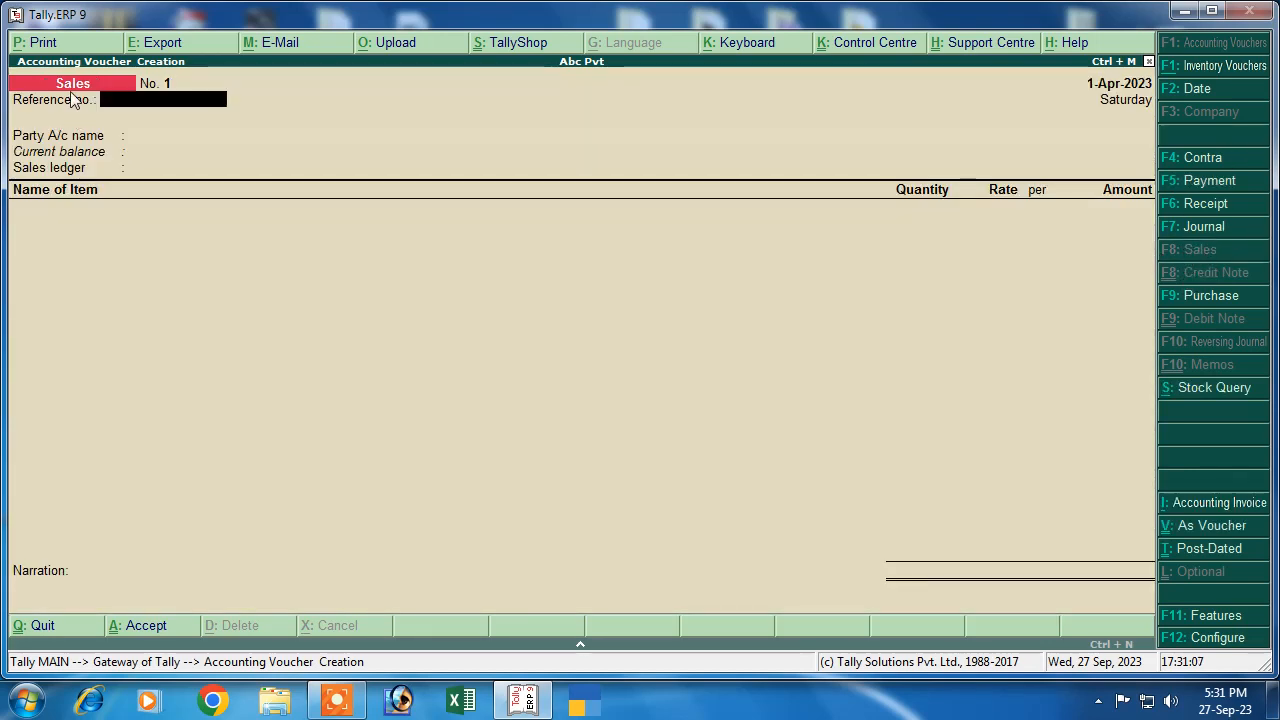
text(02)
key(Return)
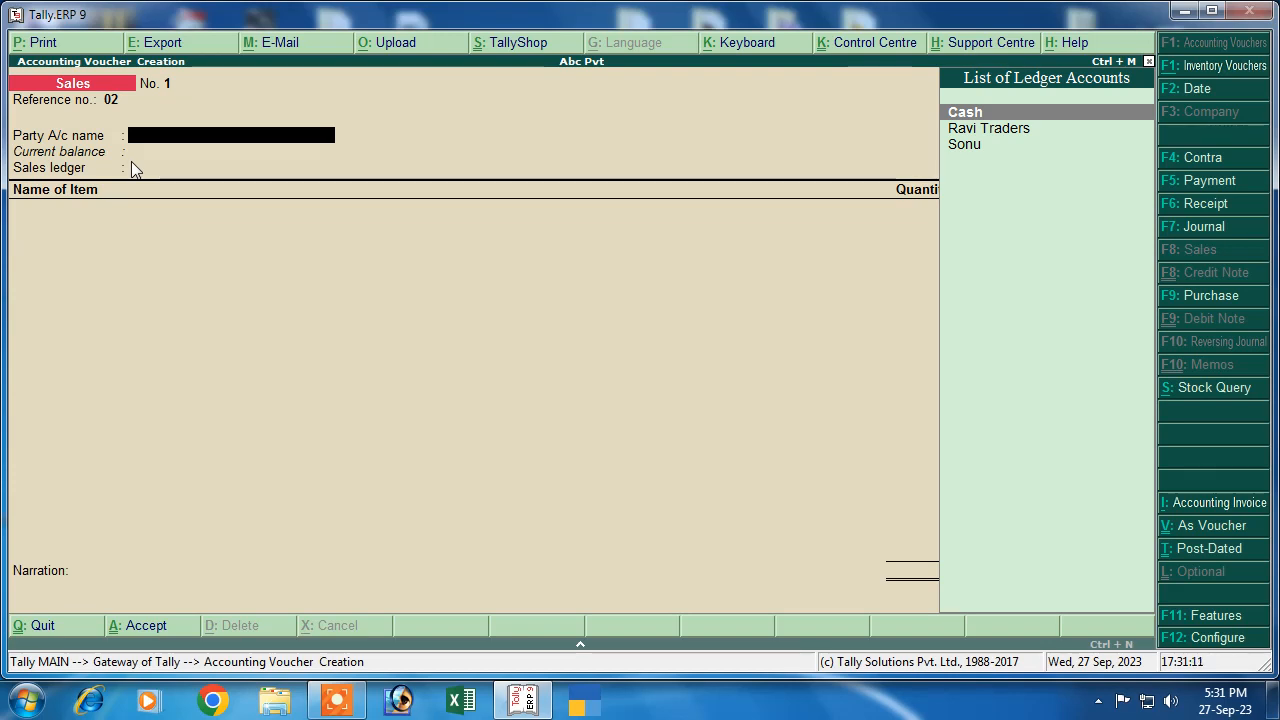
key(Down)
key(Down)
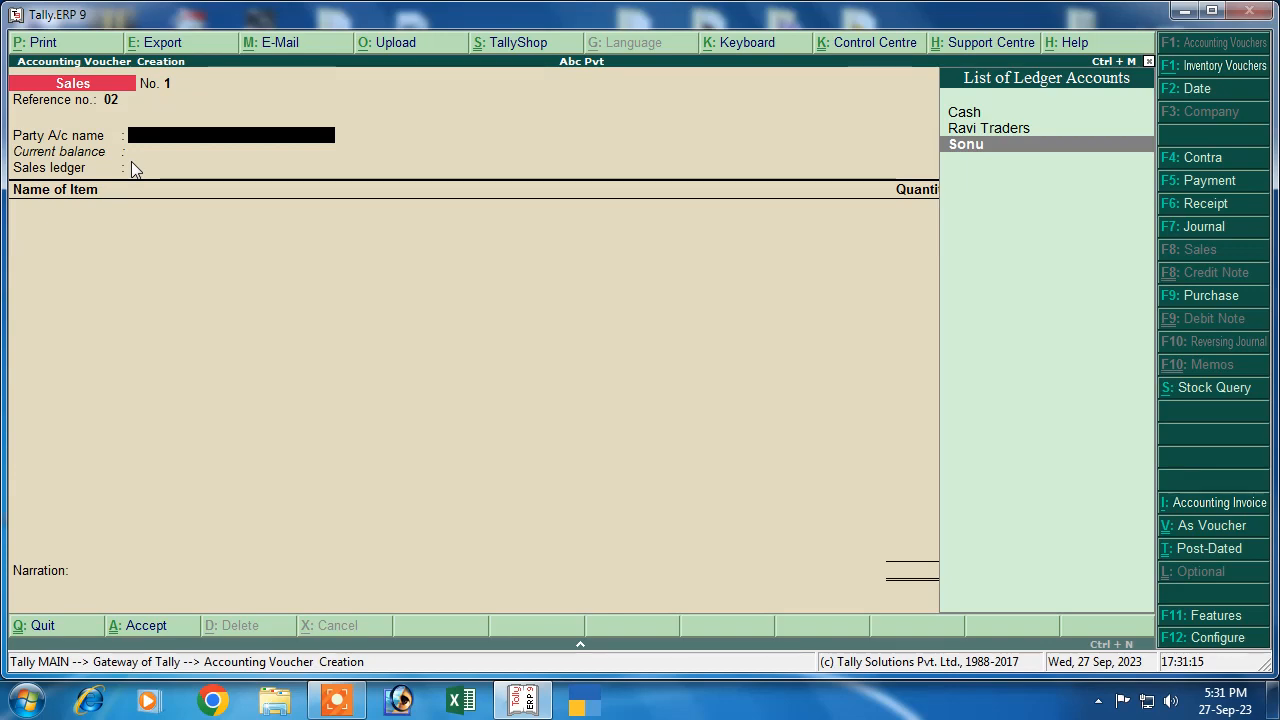
key(Return)
key(Return)
key(Return)
key(Return)
key(Return)
key(Return)
key(Return)
key(Return)
key(Return)
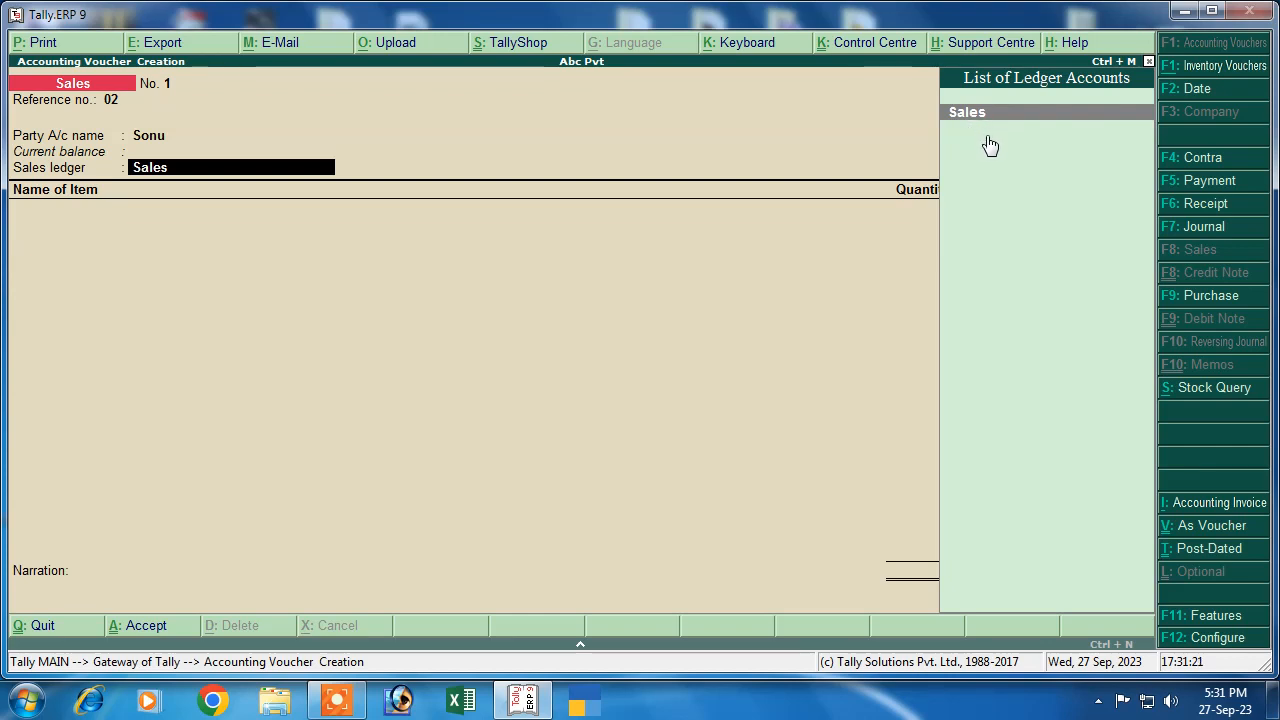
key(Return)
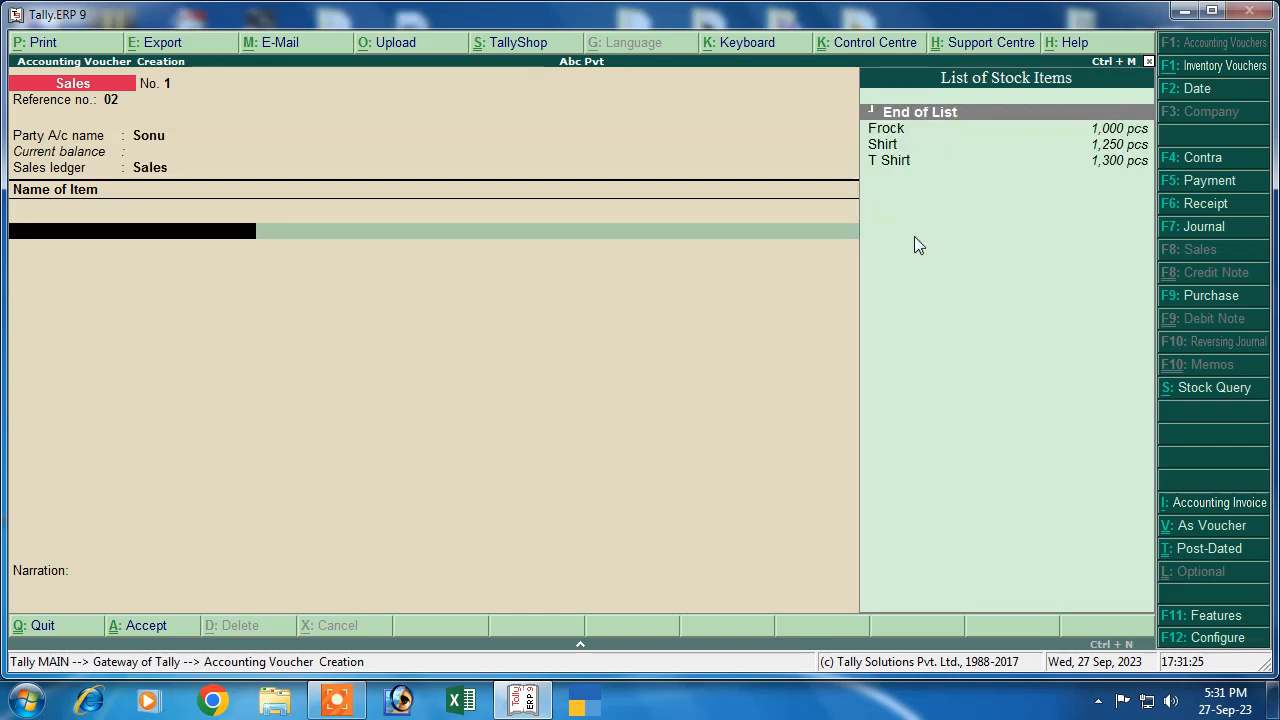
Add Frock at 500 pcs and rate 600
key(Down)
key(Return)
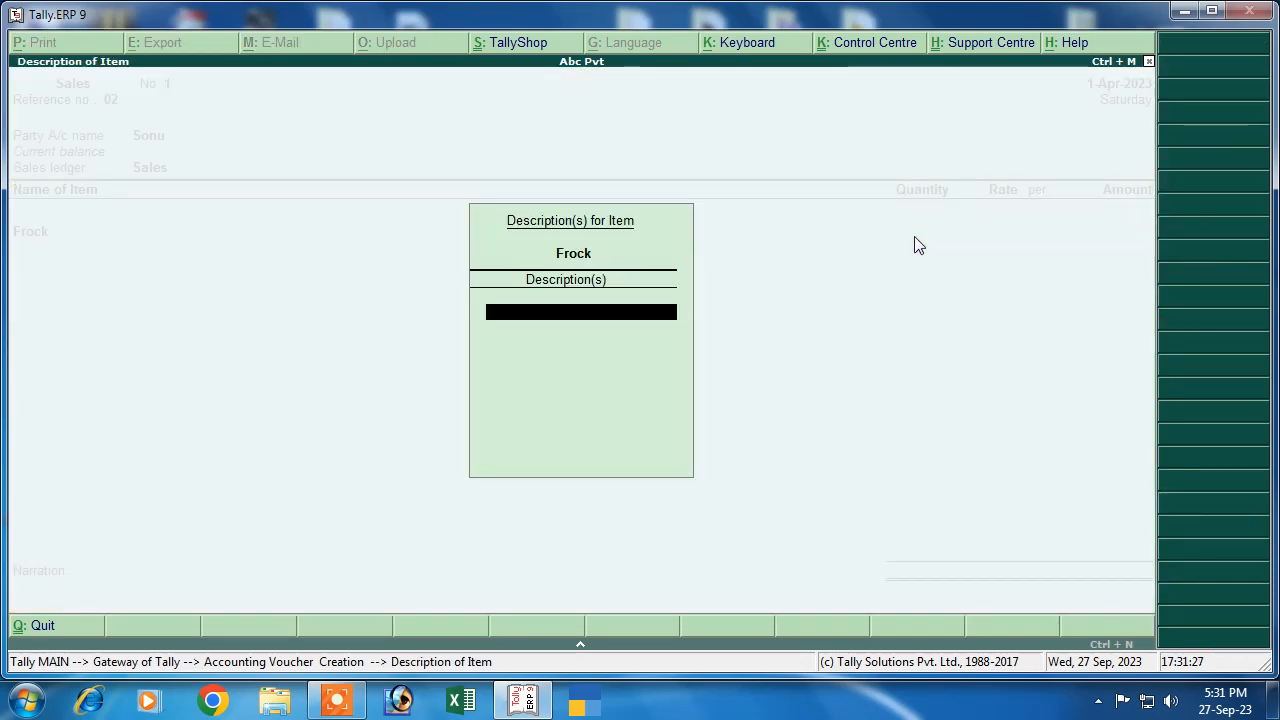
key(Return)
text(500)
key(Return)
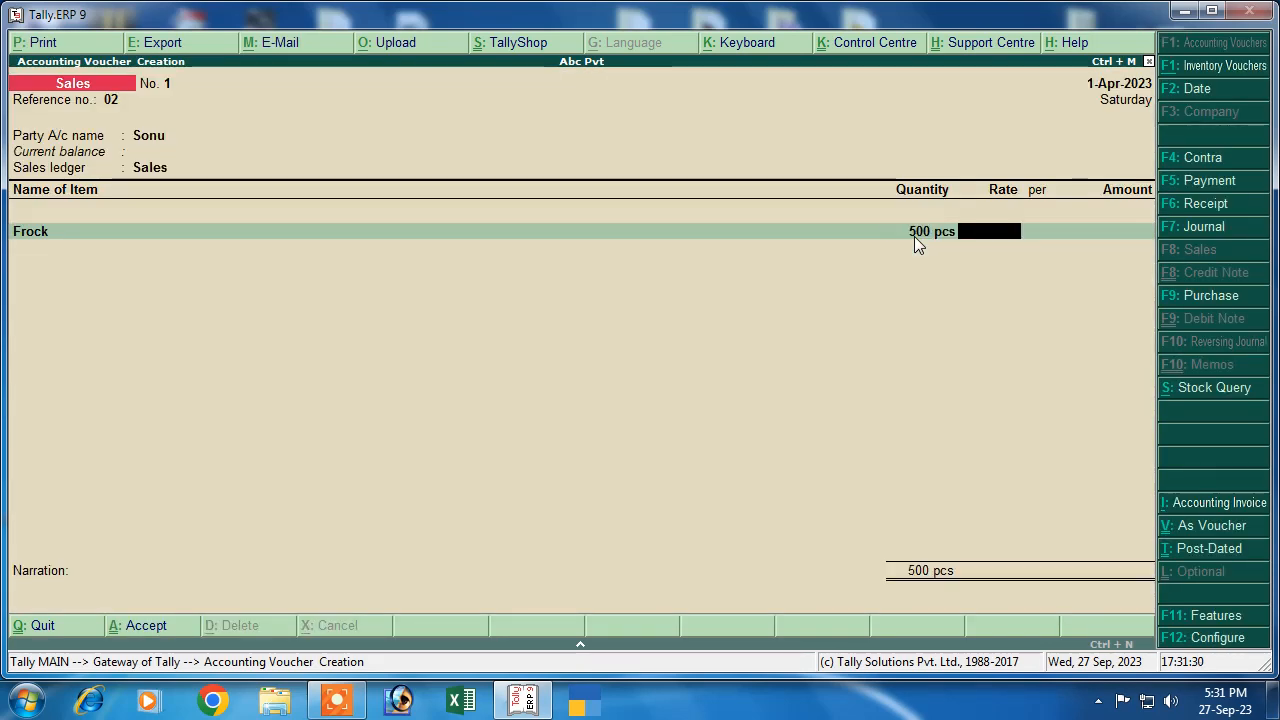
text(600)
key(Return)
key(Return)
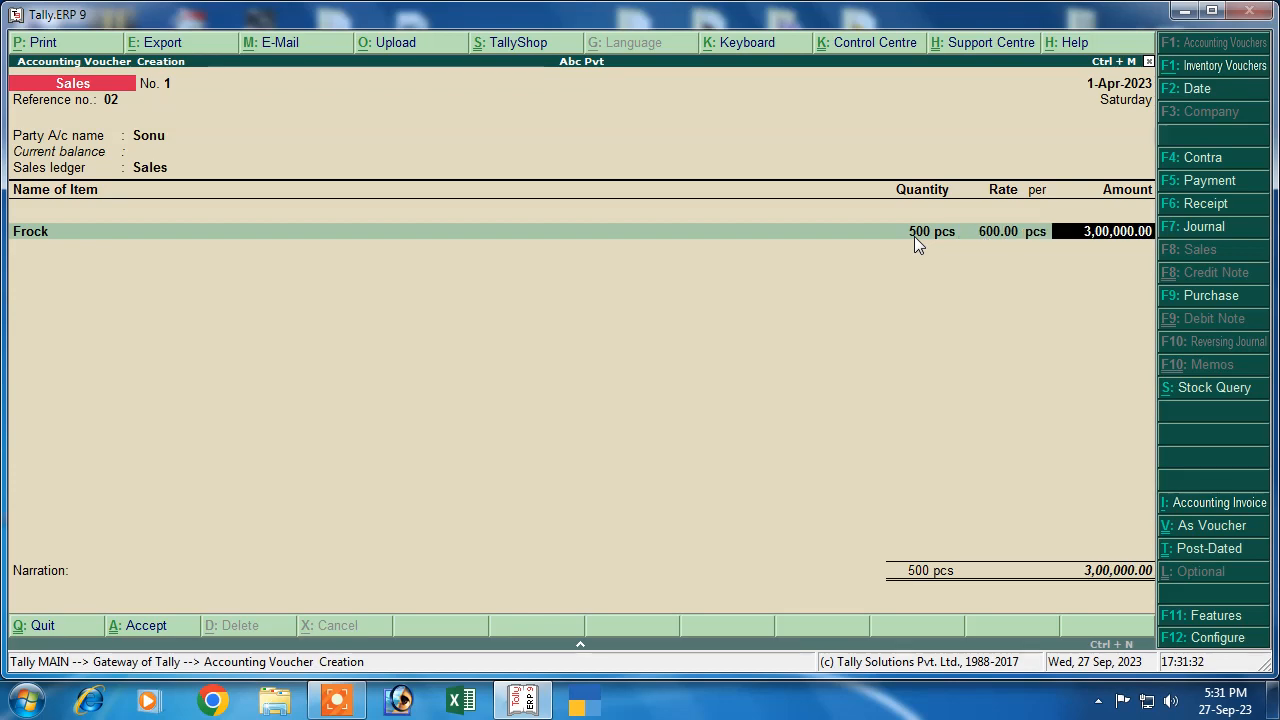
Add Shirt at 500 pcs and rate 560
key(Return)
key(Down)
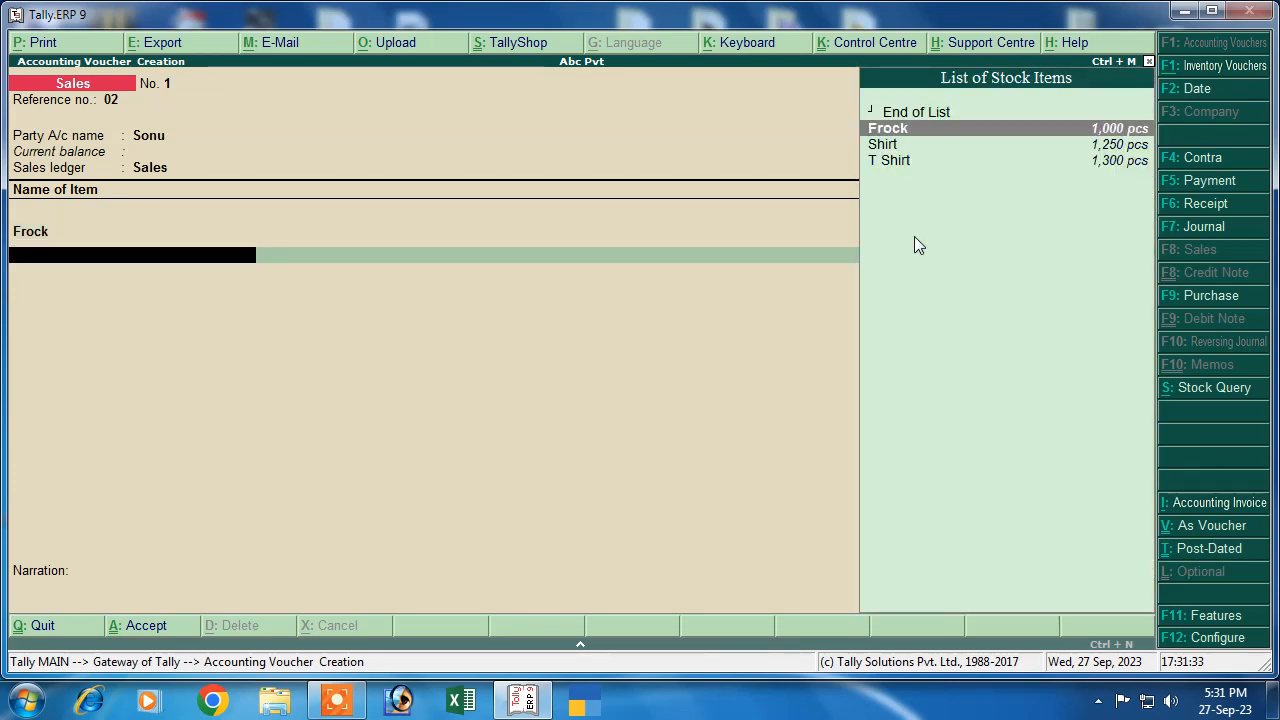
key(Down)
key(Return)
key(Return)
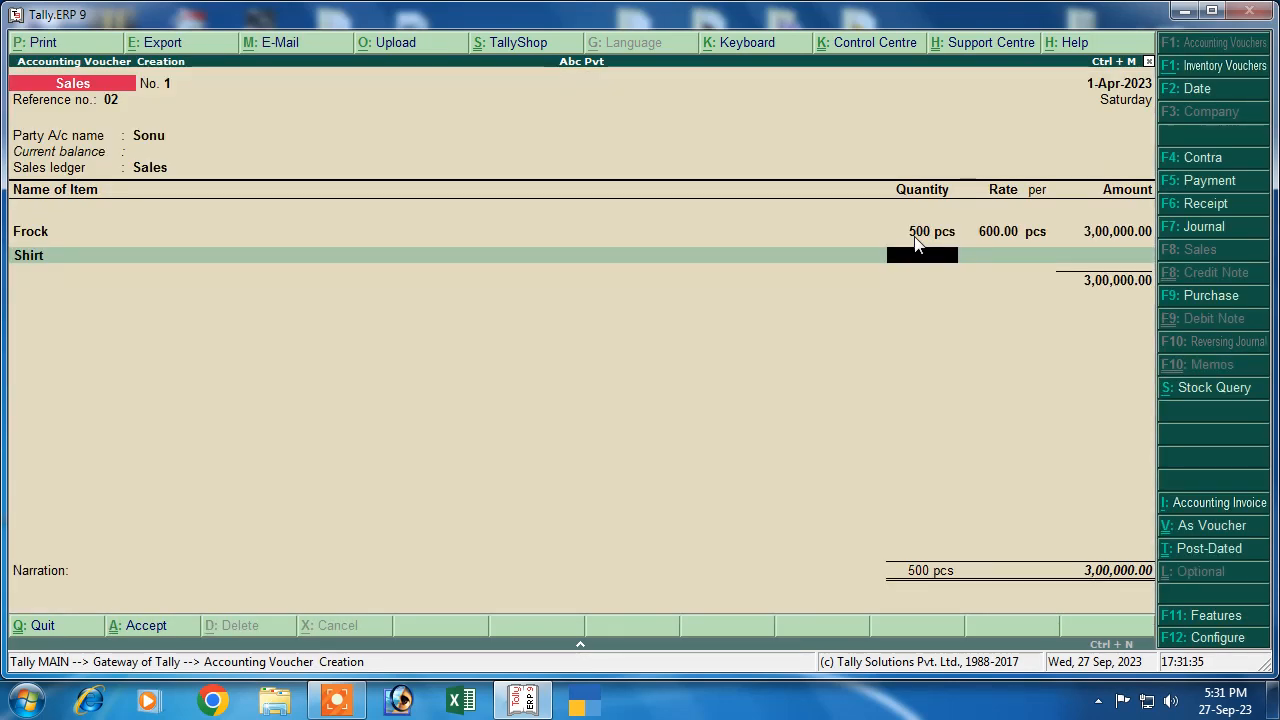
text(500)
key(Return)
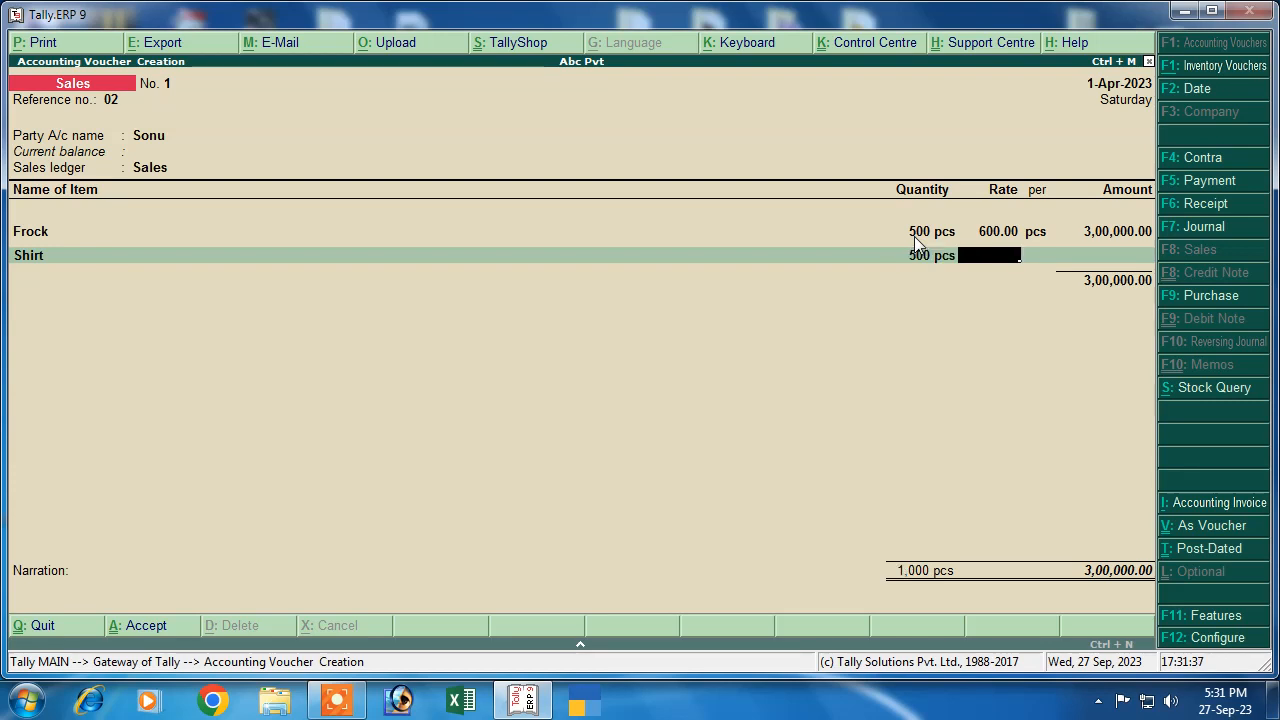
text(560)
key(Return)
key(Return)
key(Return)
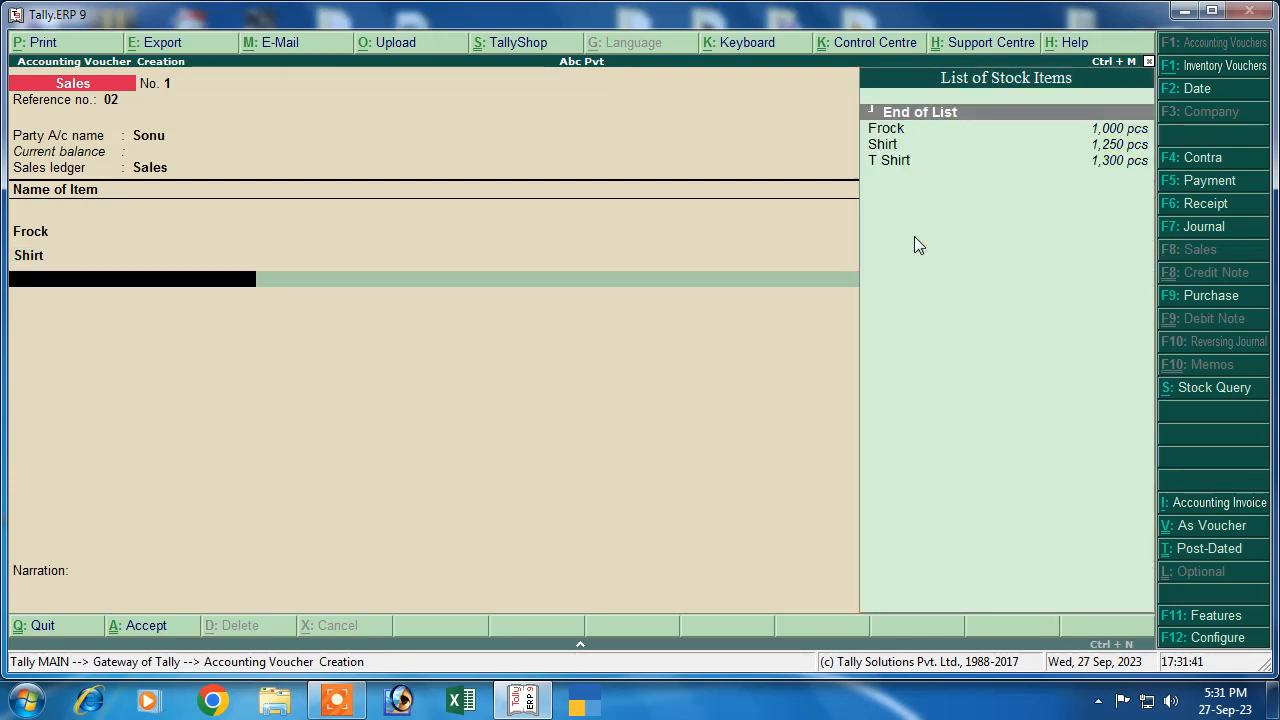
Add T Shirt at 500 pcs and rate 450, bringing the total to 8,05,000
key(Down)
key(Down)
key(Down)
key(Return)
key(Return)
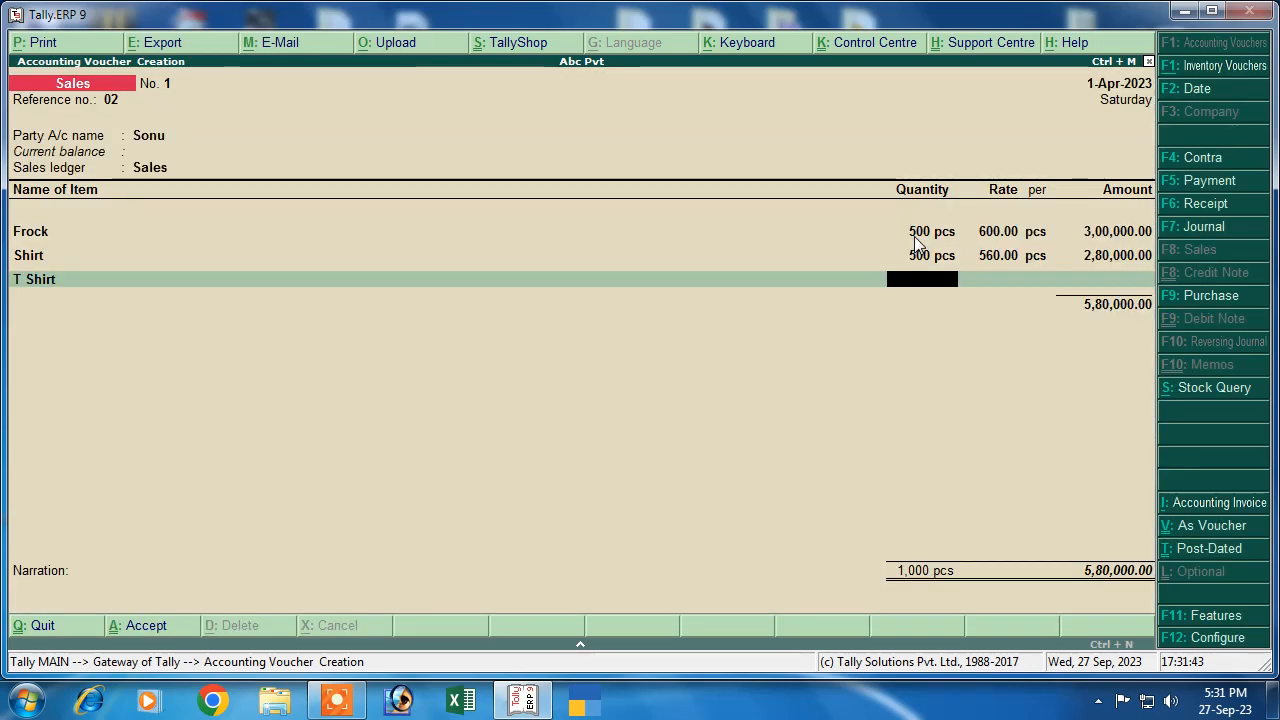
text(500)
key(Return)
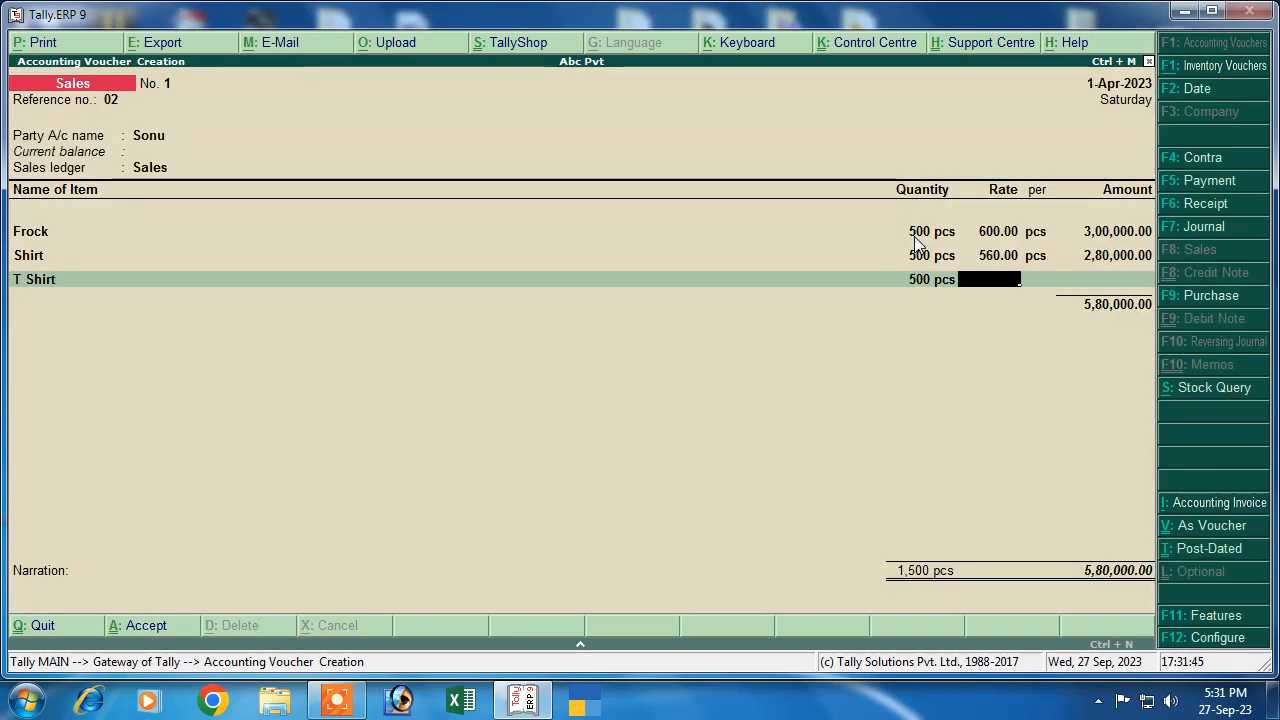
text(450)
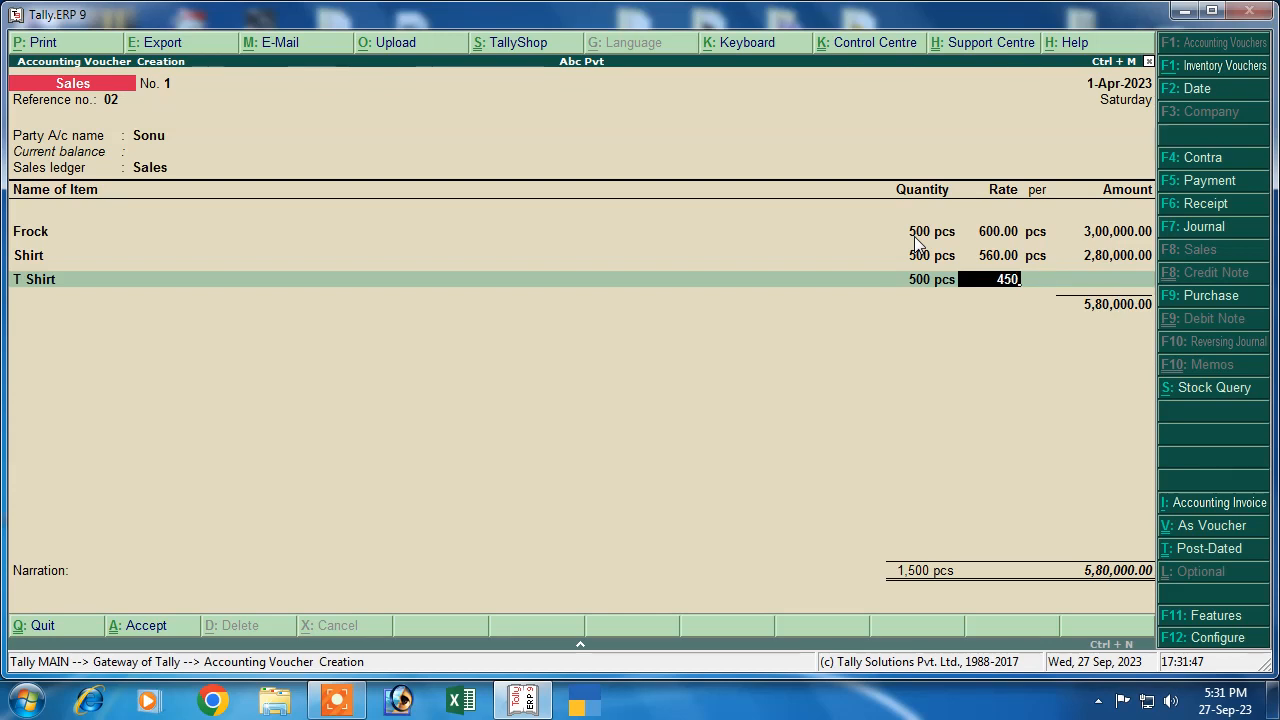
key(Return)
key(Return)
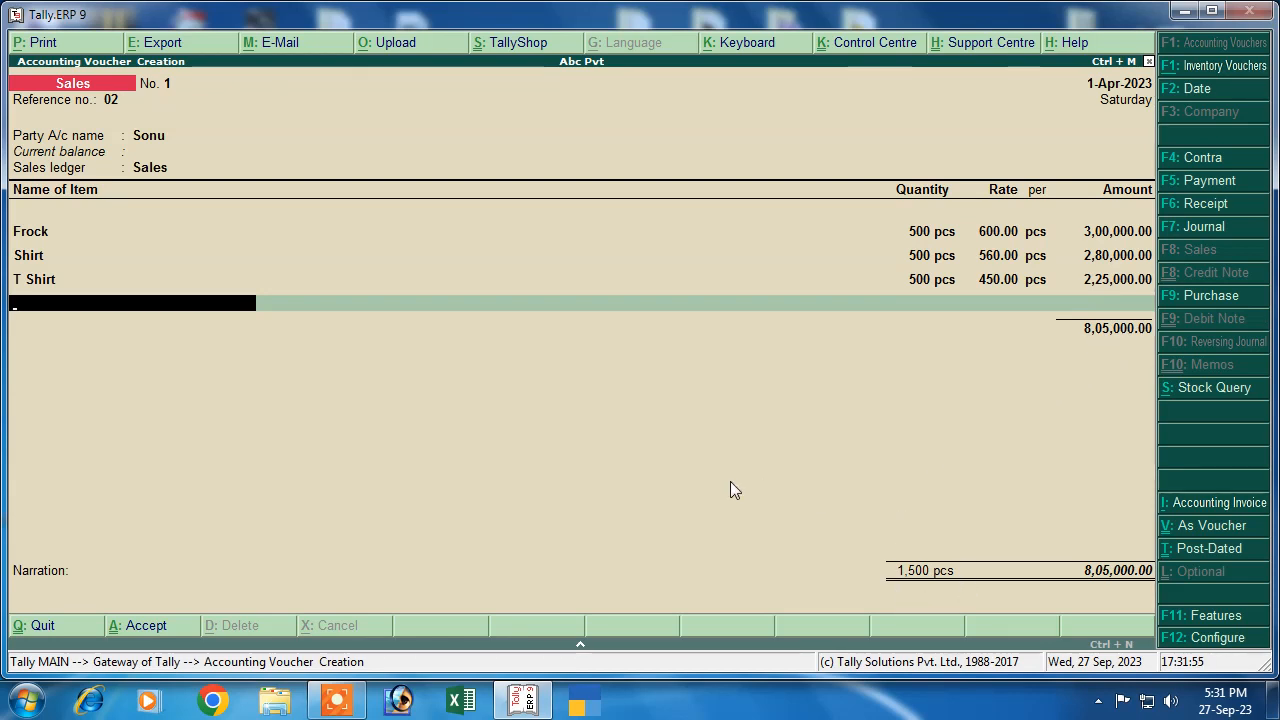
key(Return)
key(Return)
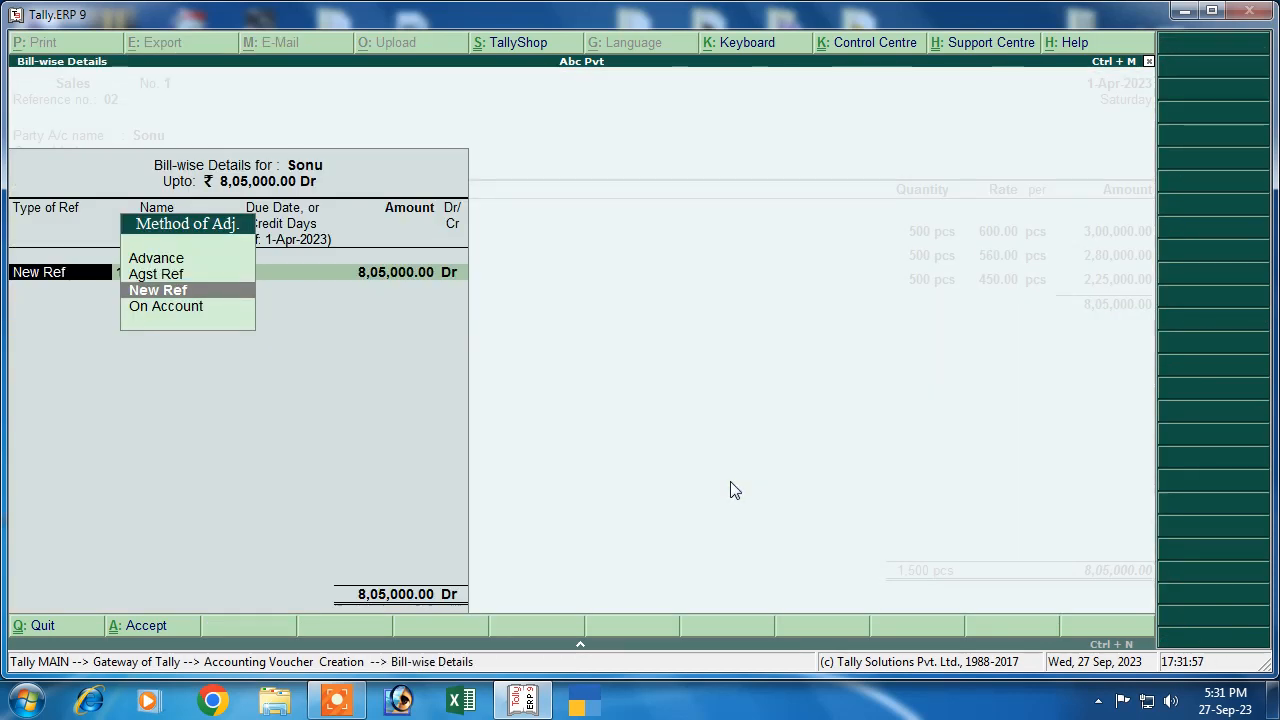
Record a New Ref bill named after the customer for 8,05,000 Dr and save the sales voucher
click(142, 290)
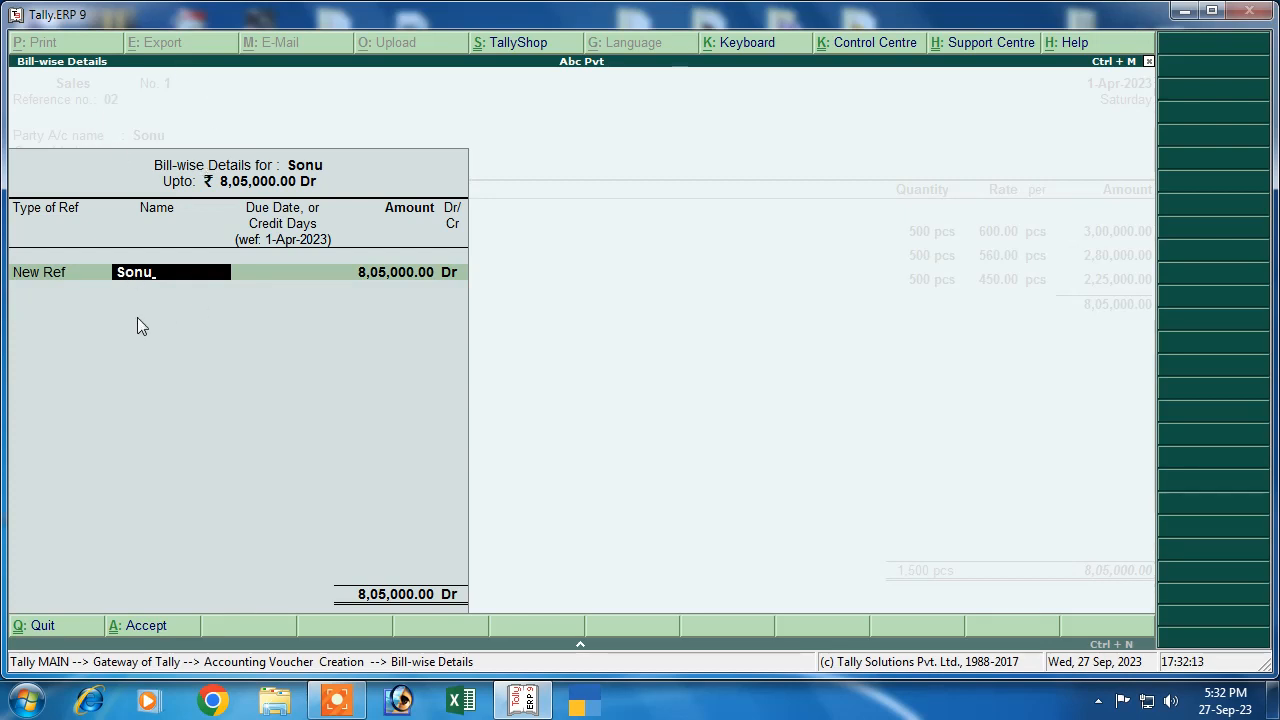
key(Return)
key(Return)
key(Return)
key(Return)
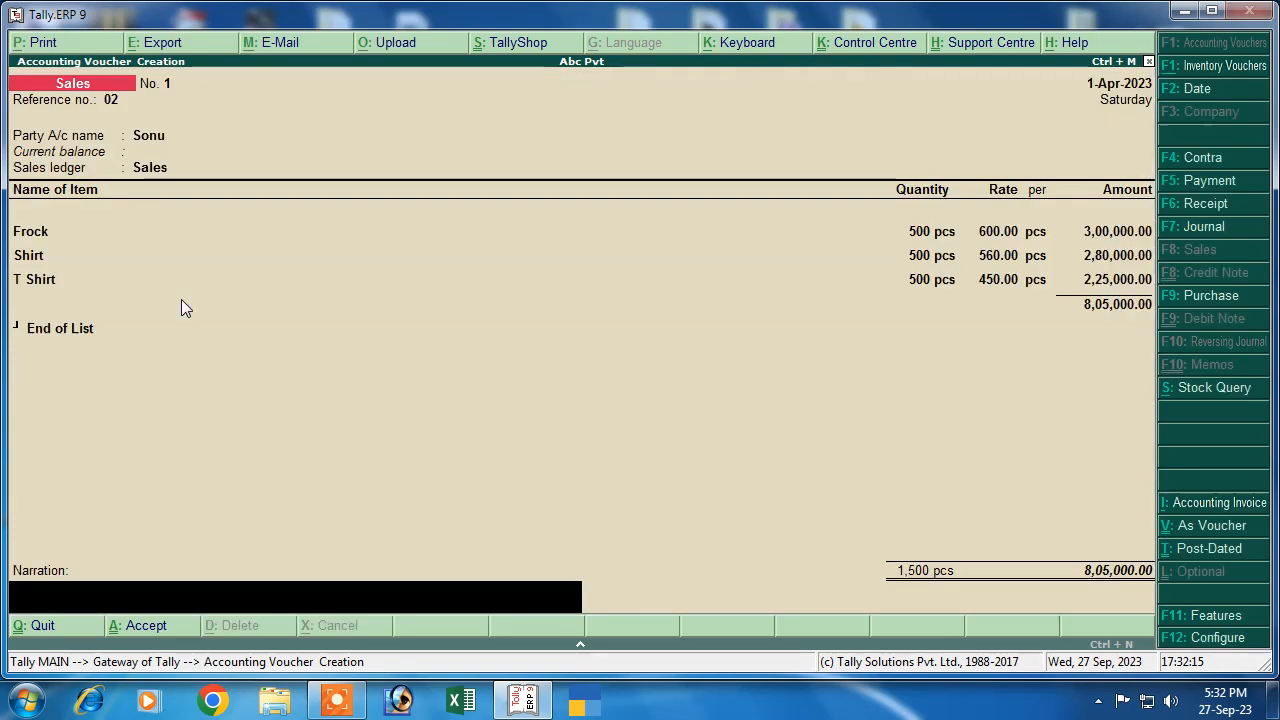
key(Return)
key(Return)
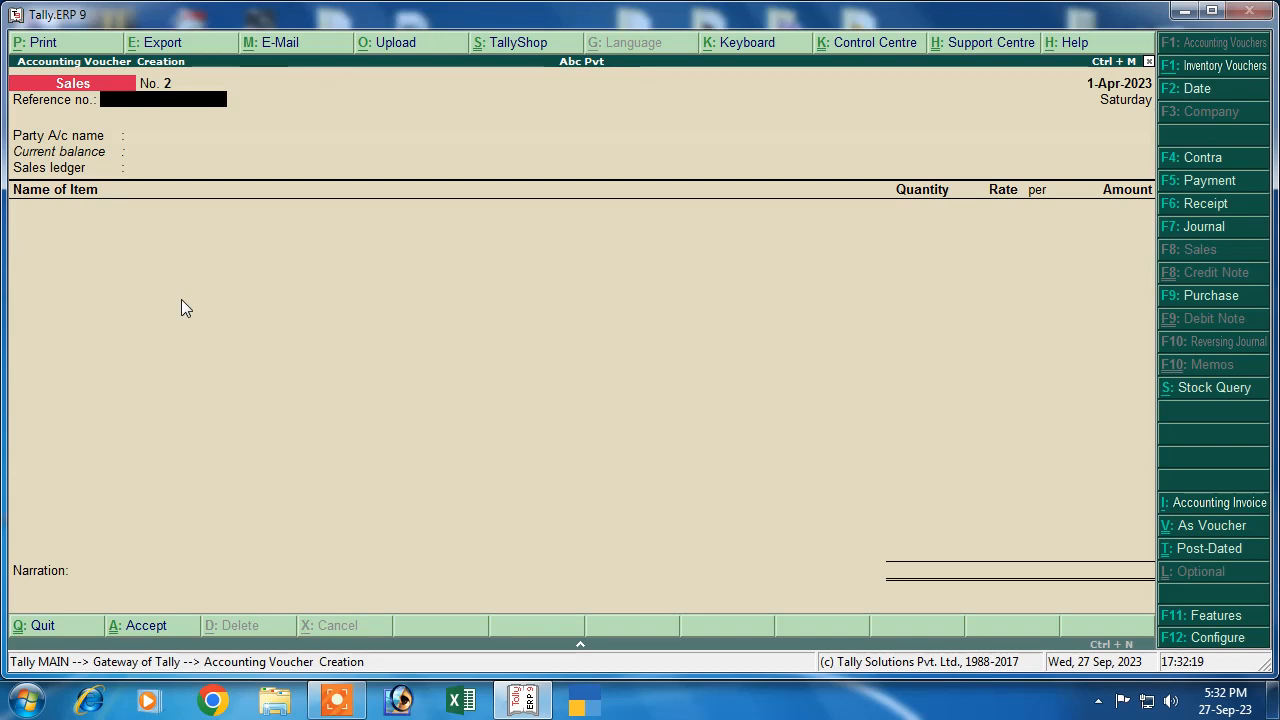
Receive 8,05,000 in Cash from the customer against their pending sales bill and save the receipt
click(1194, 205)
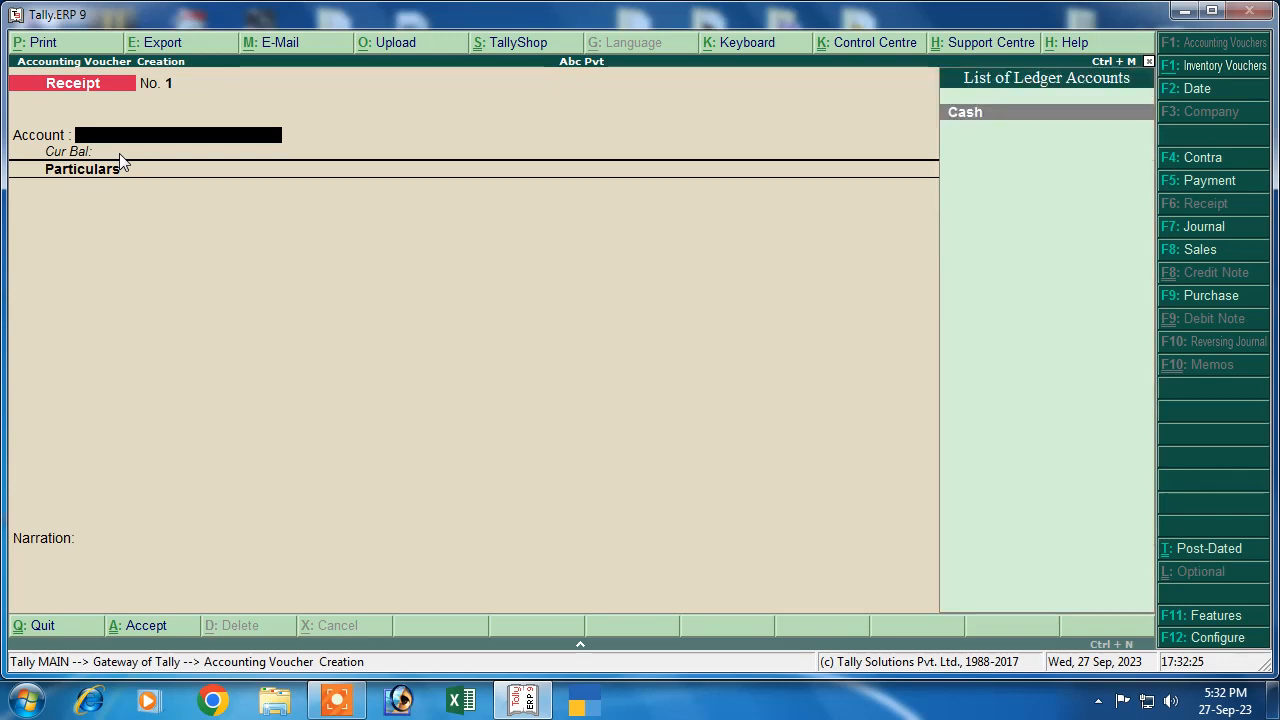
key(Return)
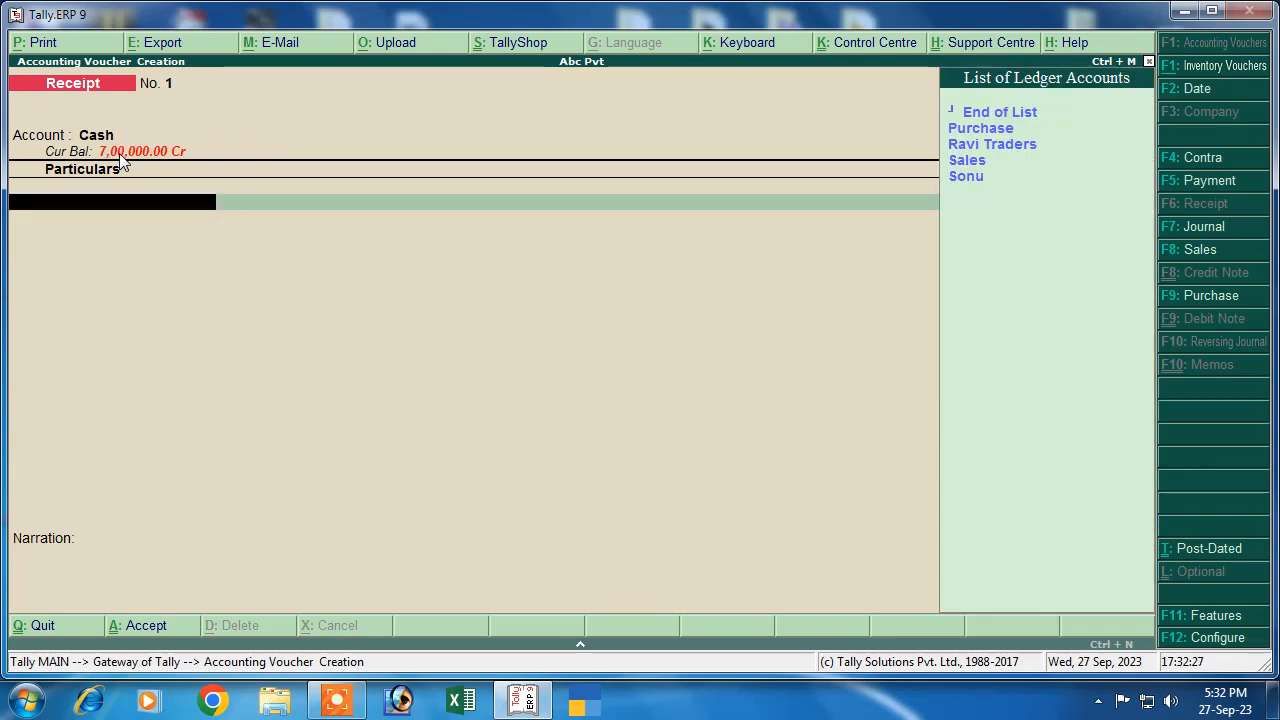
key(Down)
key(Down)
key(Down)
key(Down)
key(Return)
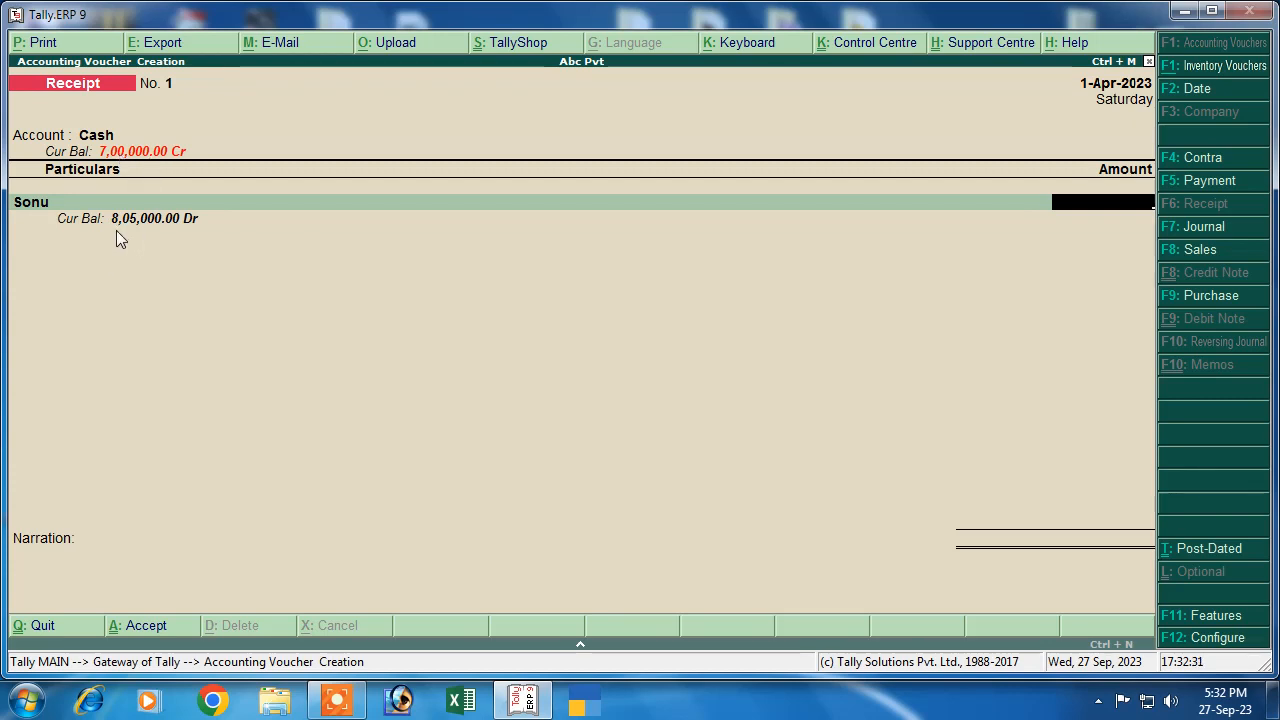
text(8,05,000)
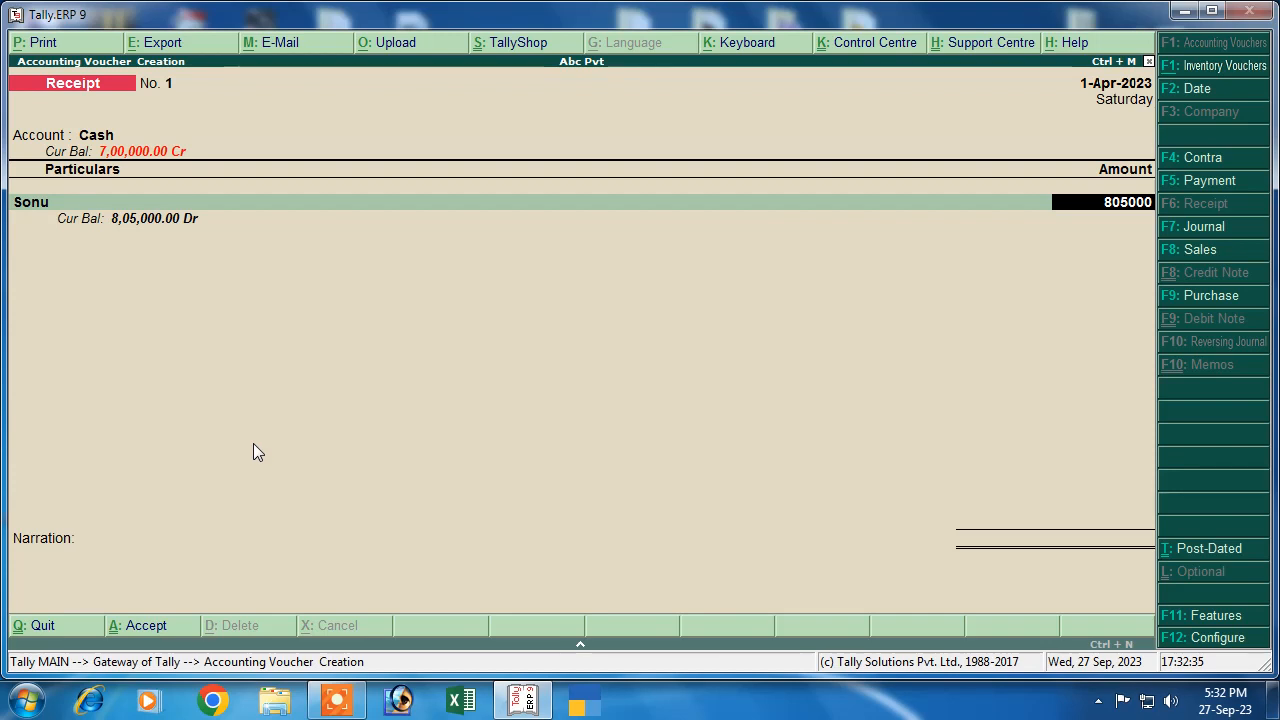
key(Return)
key(Return)
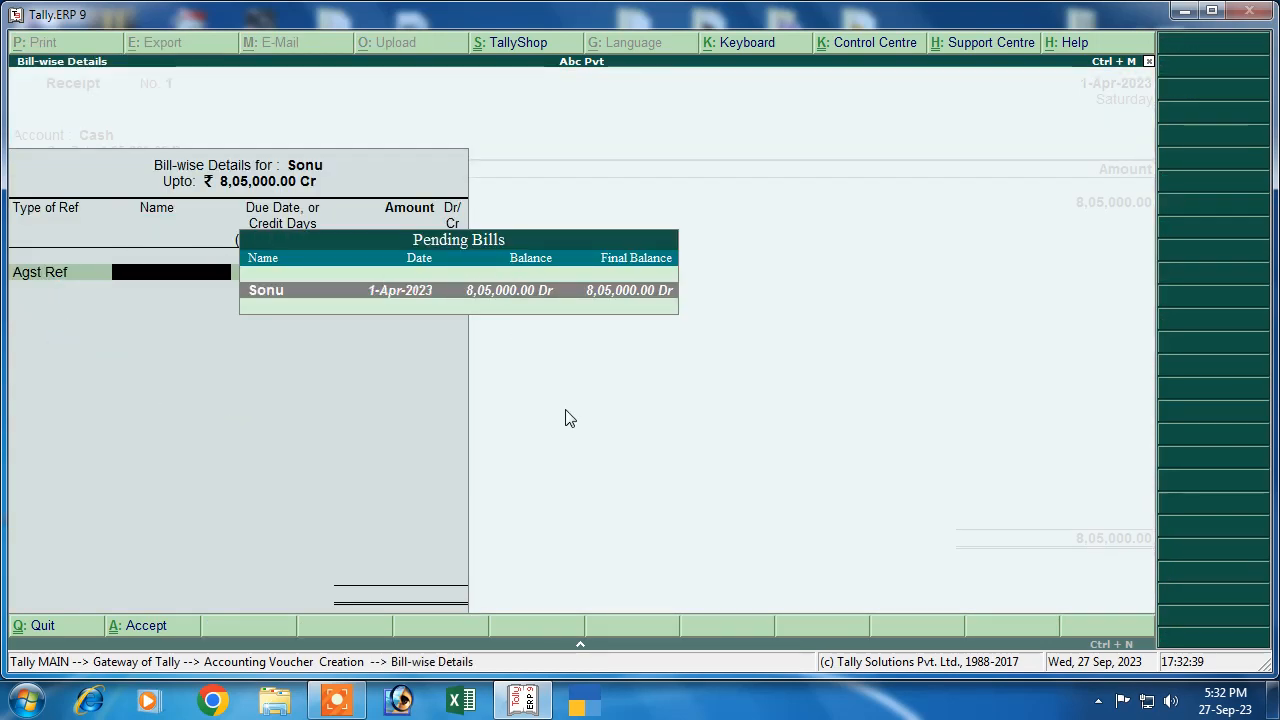
key(Return)
key(Return)
key(Return)
key(Return)
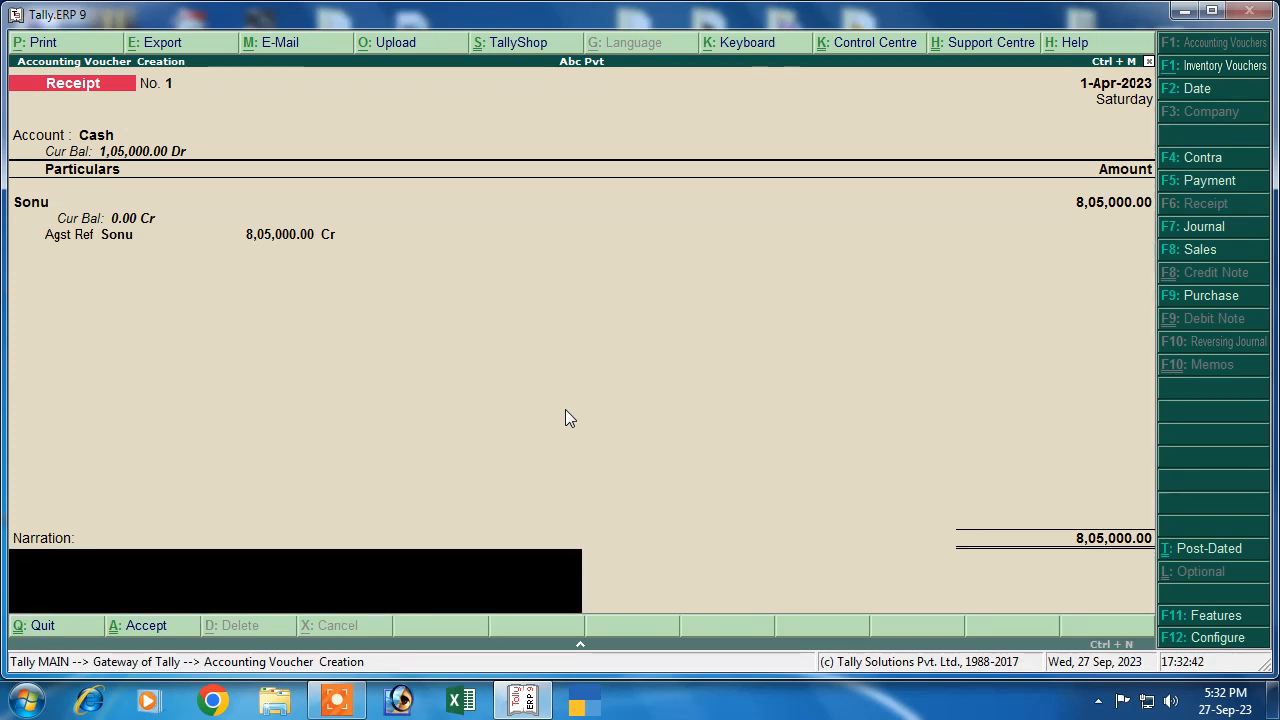
key(Return)
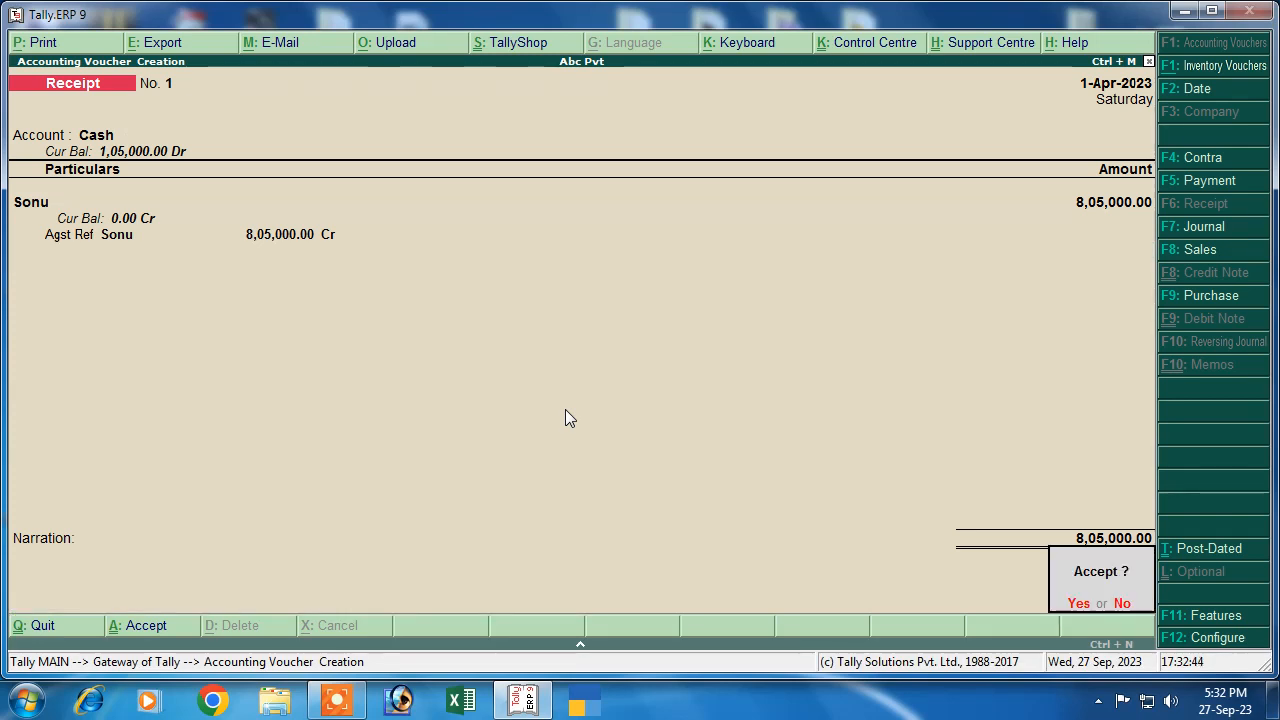
key(Return)
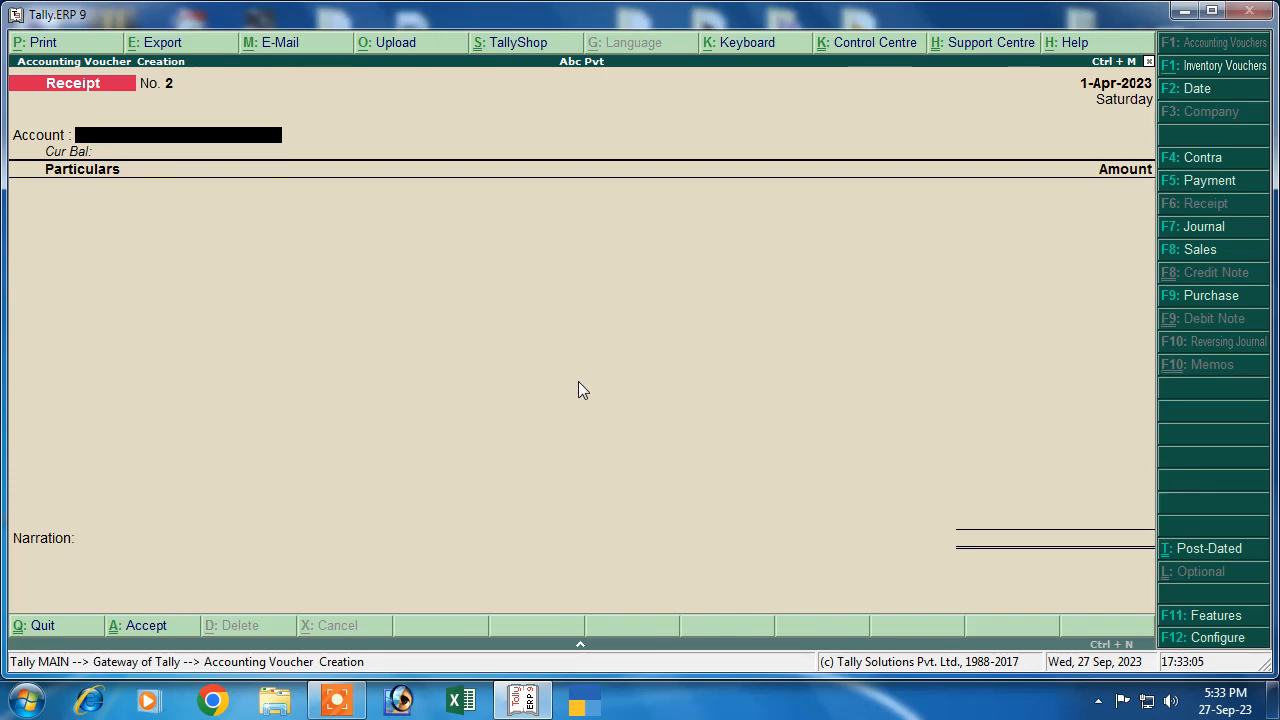
key(Escape)
Leave voucher entry and open the customer's sales voucher from the Day Book
key(y)
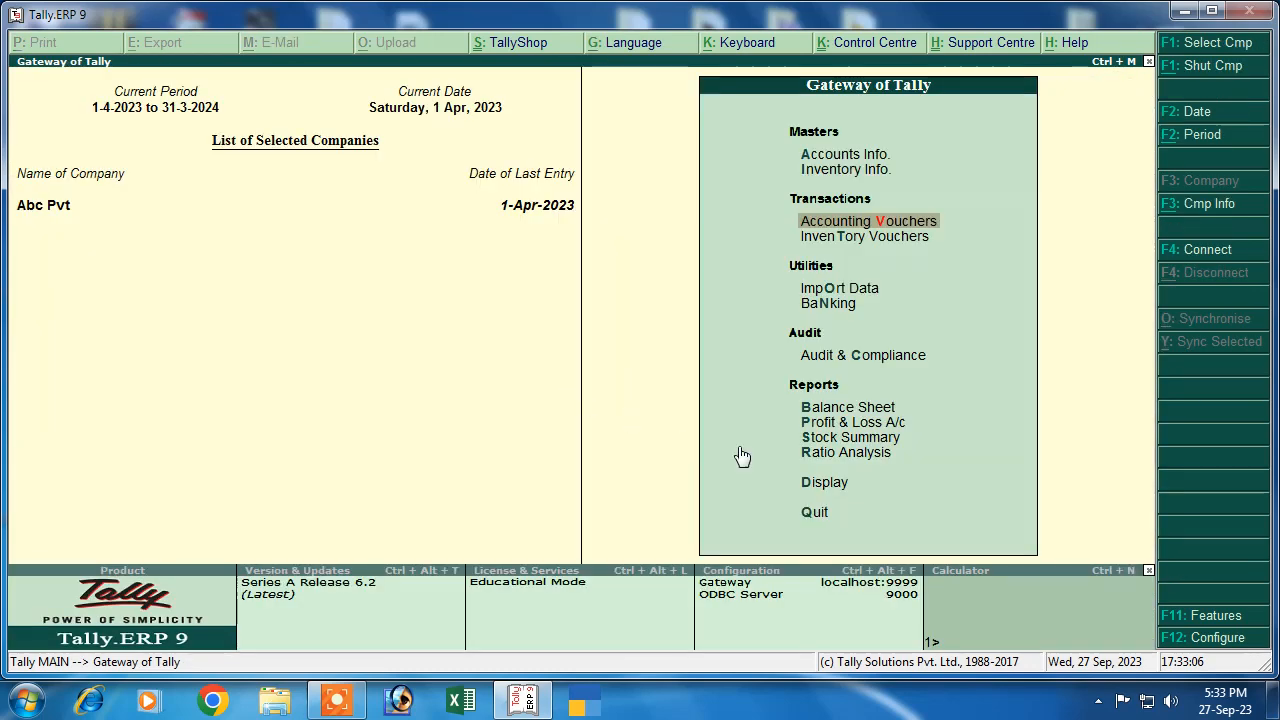
click(835, 482)
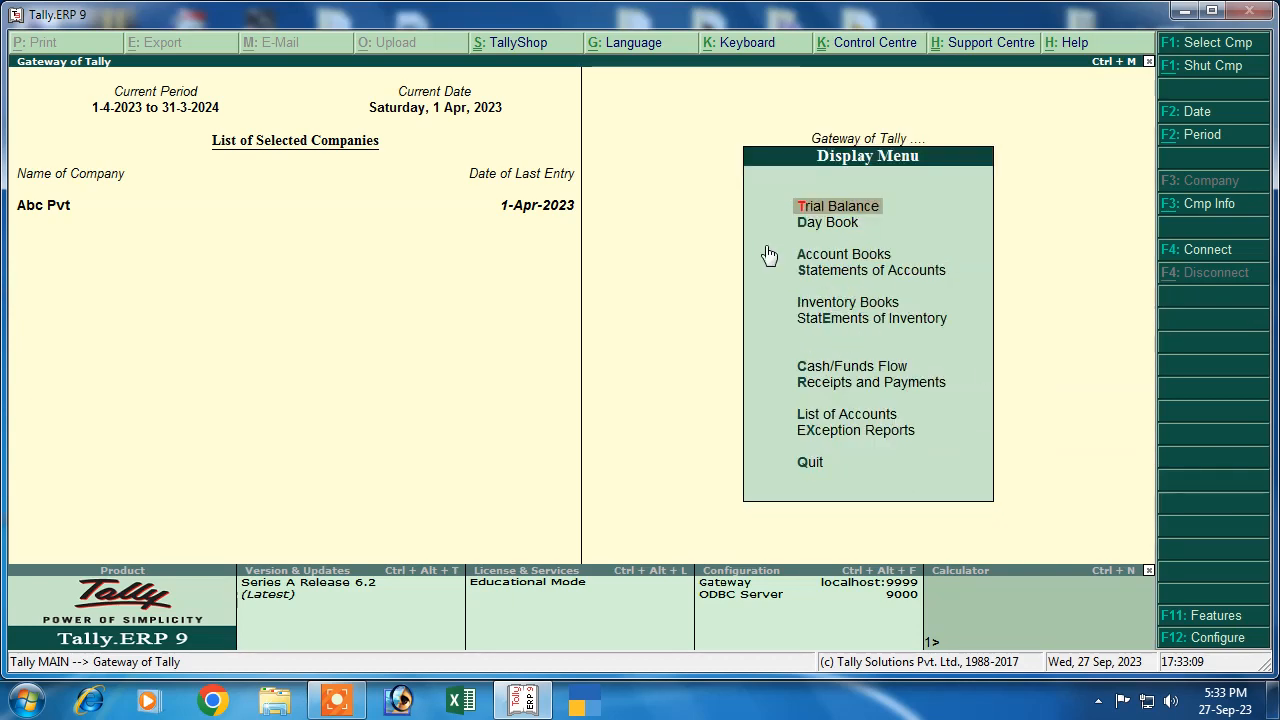
key(Down)
key(Return)
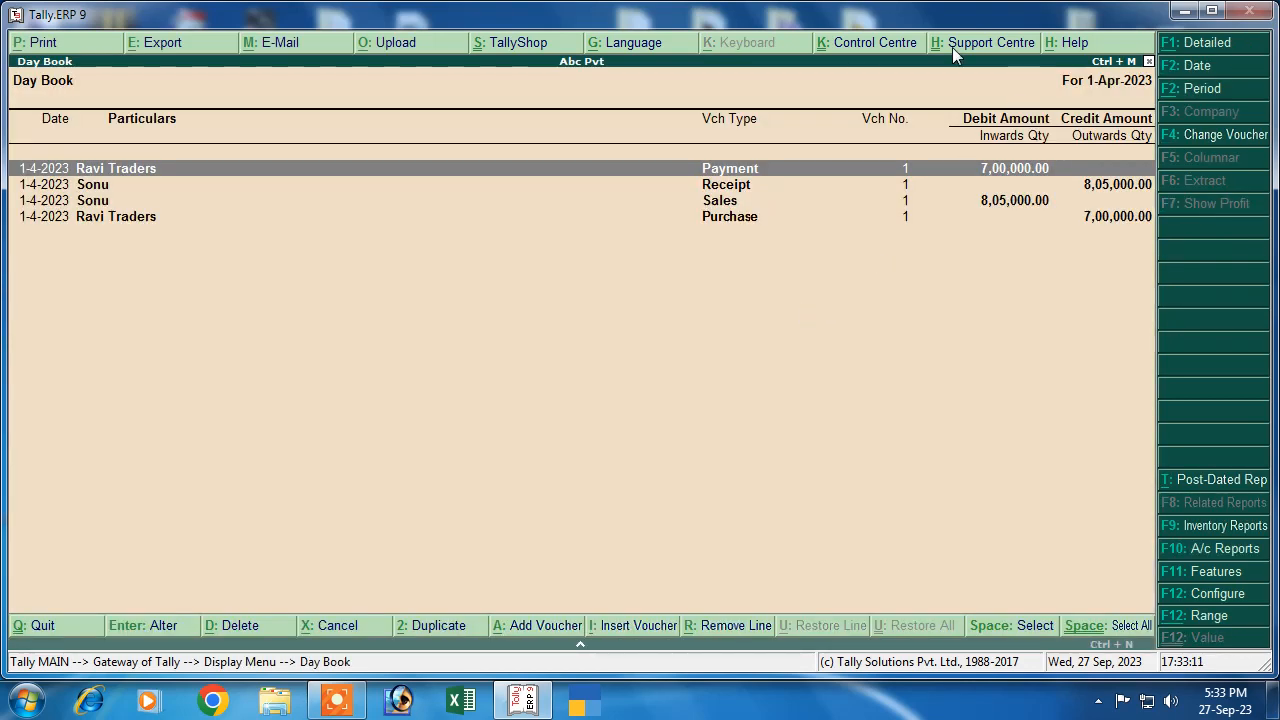
key(Down)
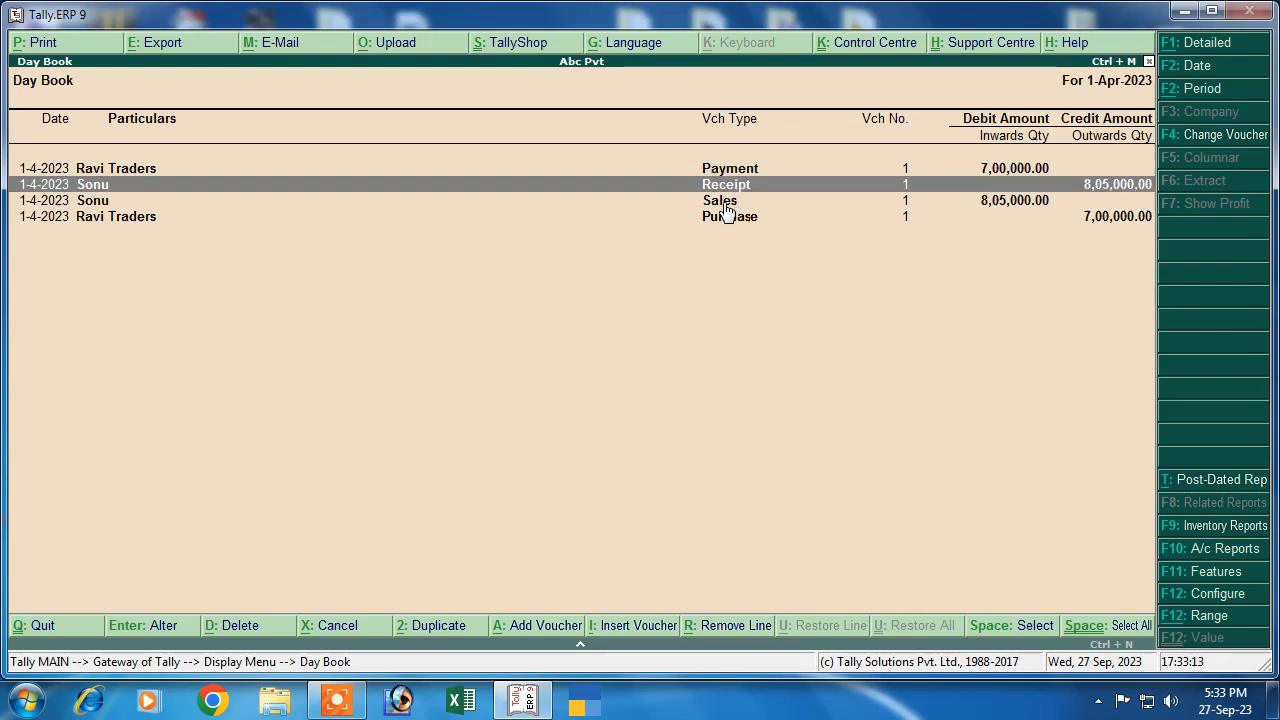
key(Down)
key(Return)
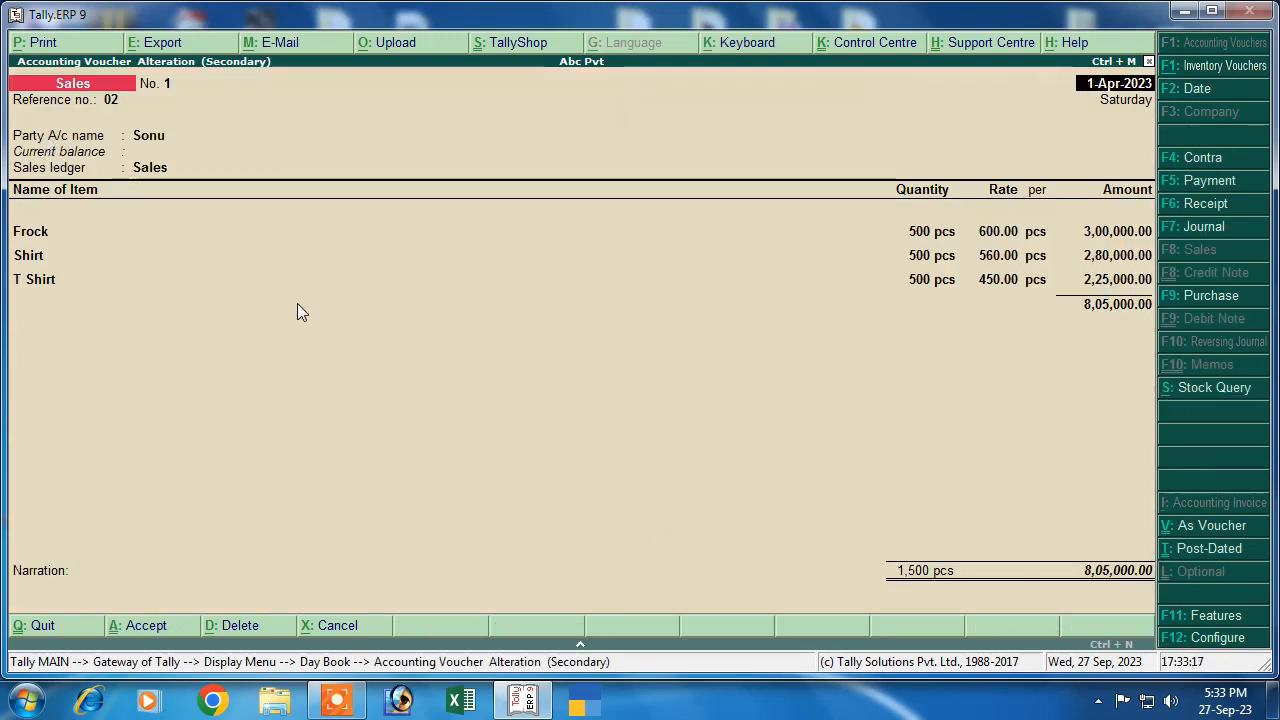
Print the sales invoice to an XPS file named sonu and minimize Tally
key(alt+p)
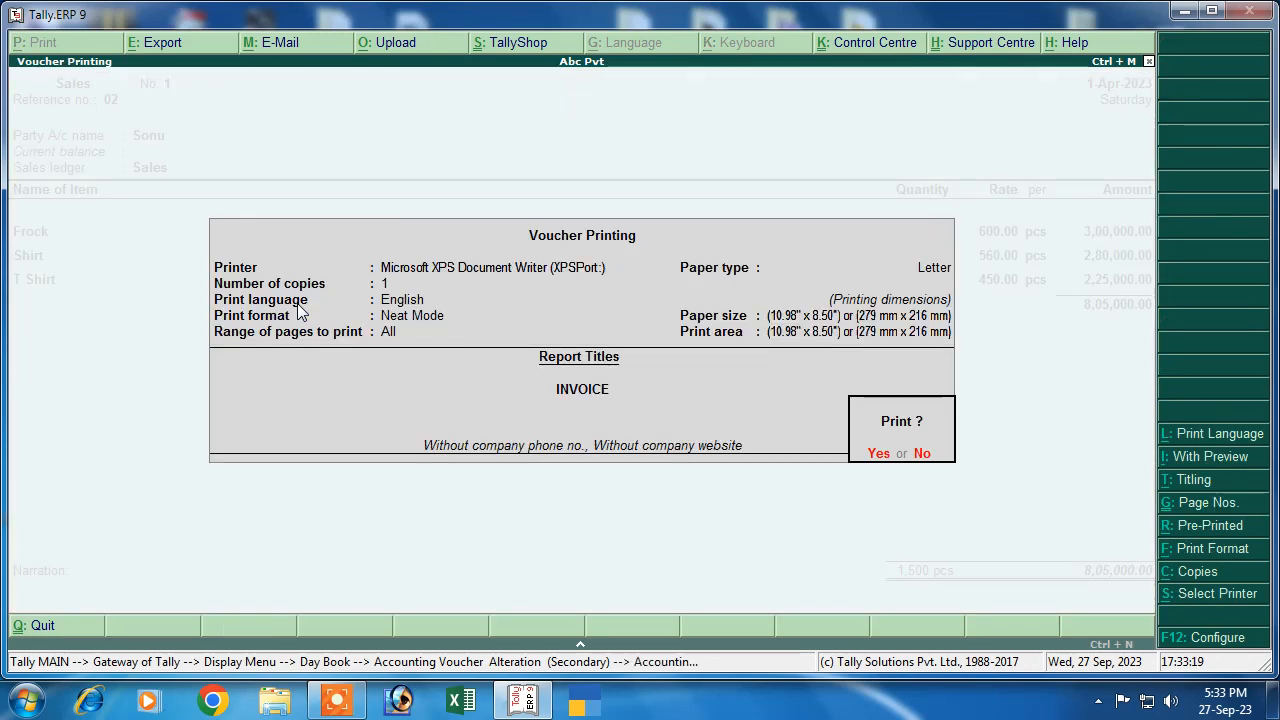
key(Return)
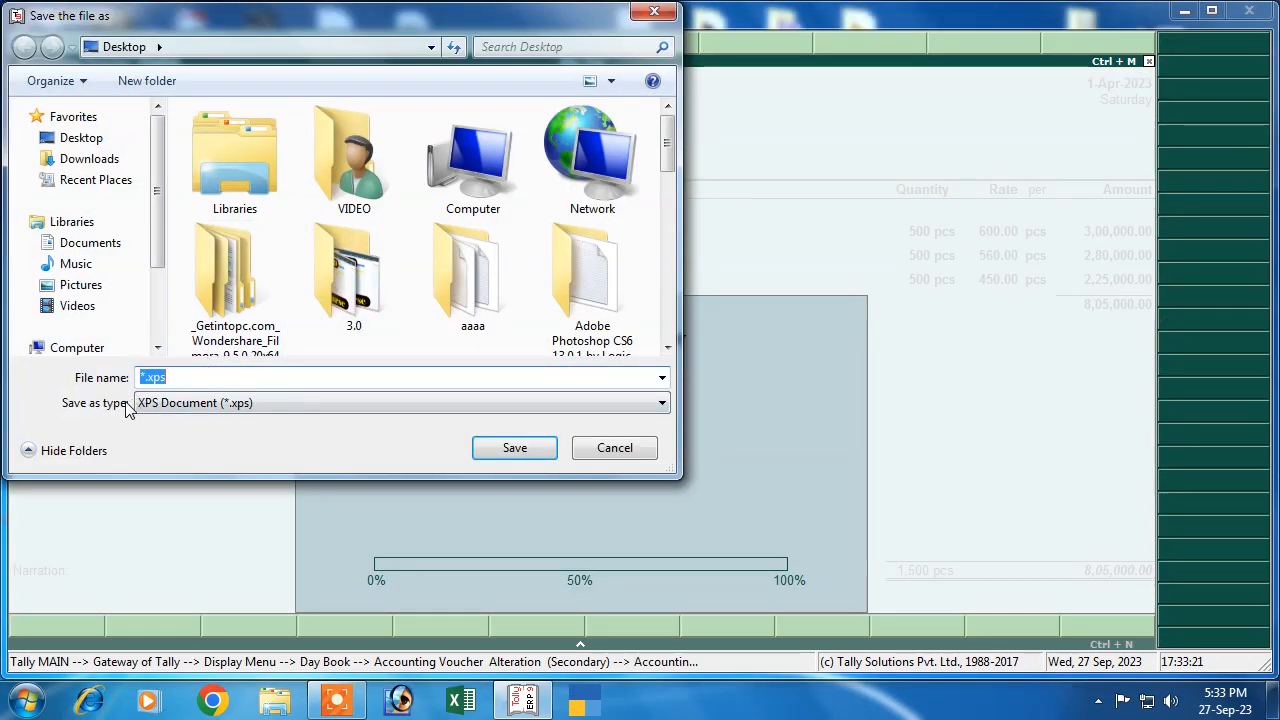
text(sonu)
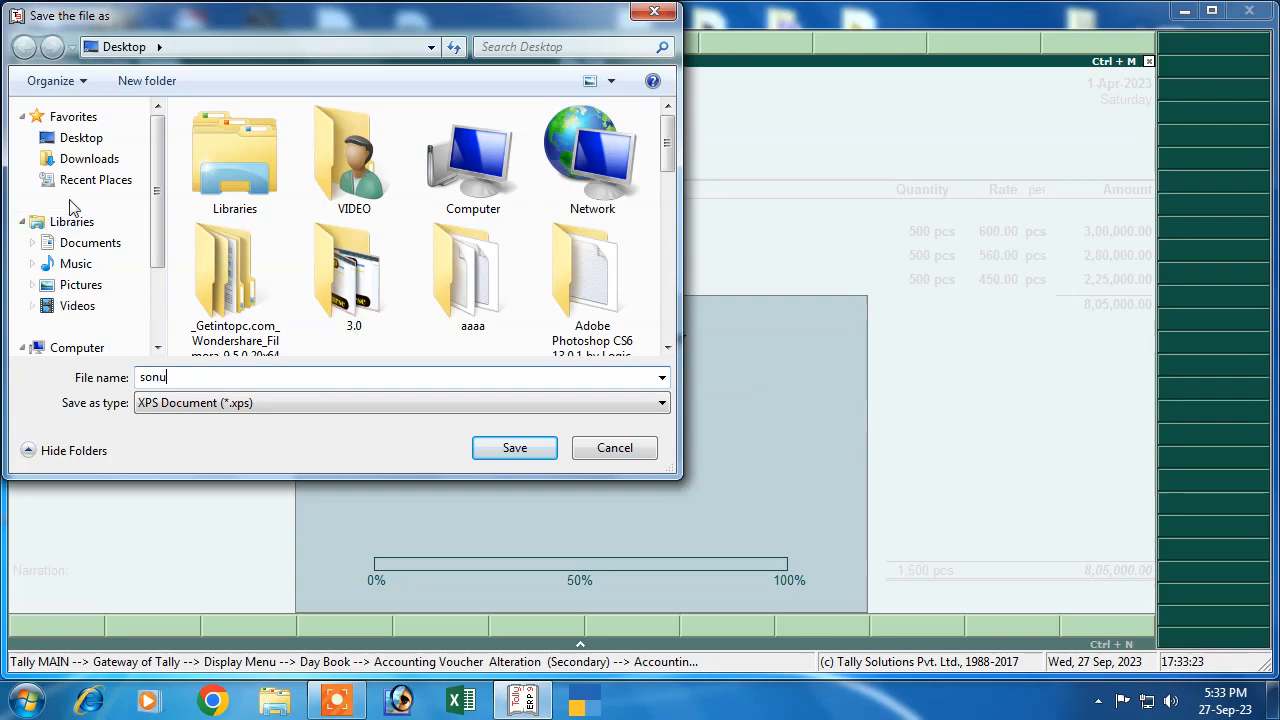
click(505, 450)
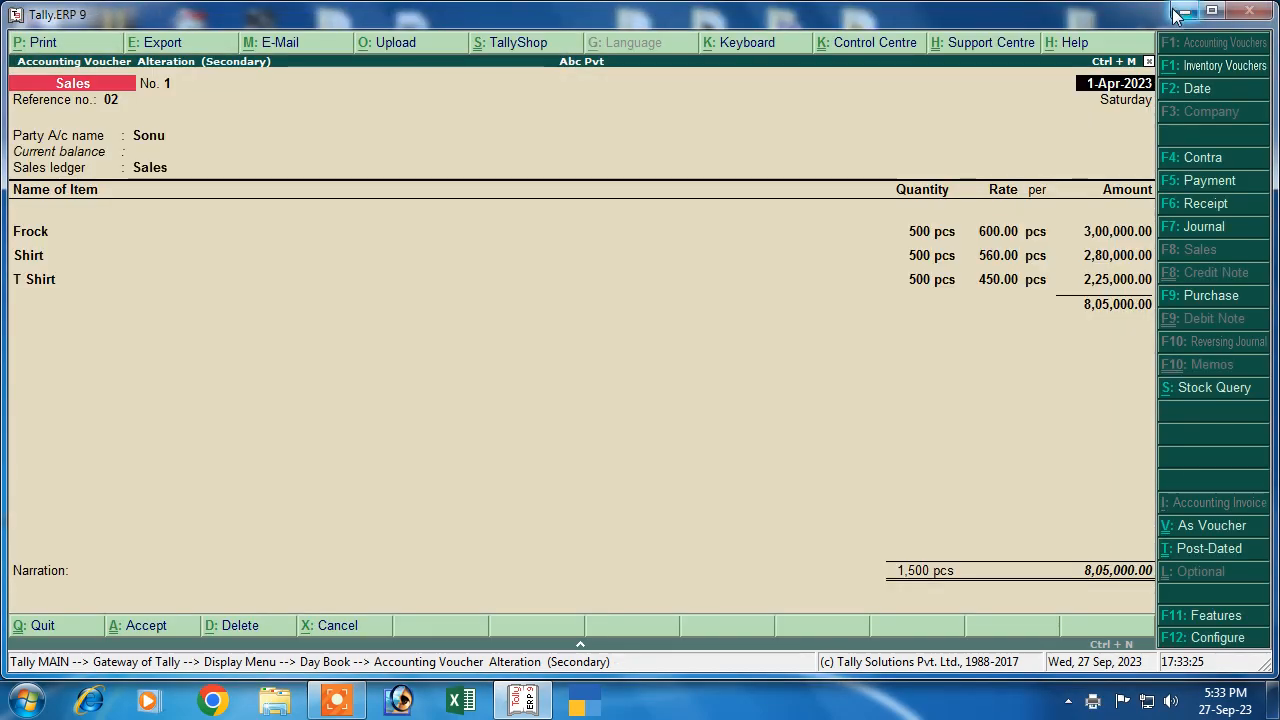
click(1180, 11)
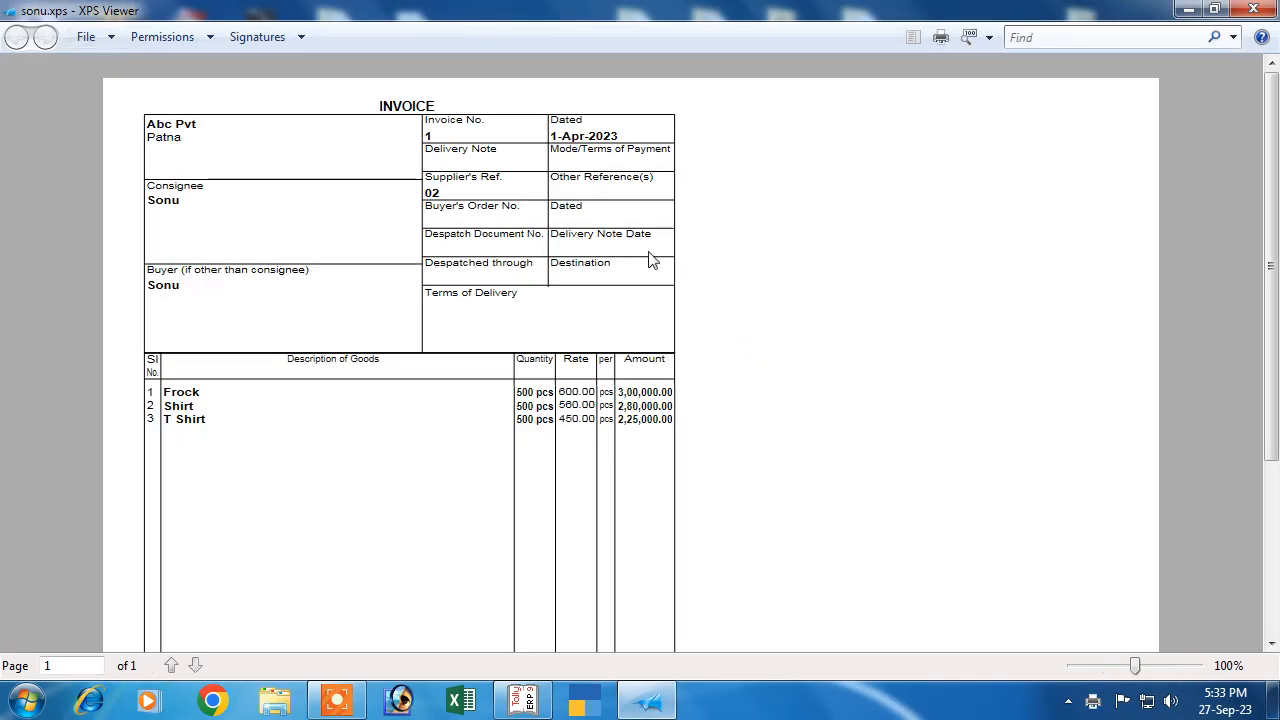
Scroll through the sonu.xps invoice to its 8,05,000 total, close XPS Viewer and refresh the desktop
scroll(485, 450, down, 2)
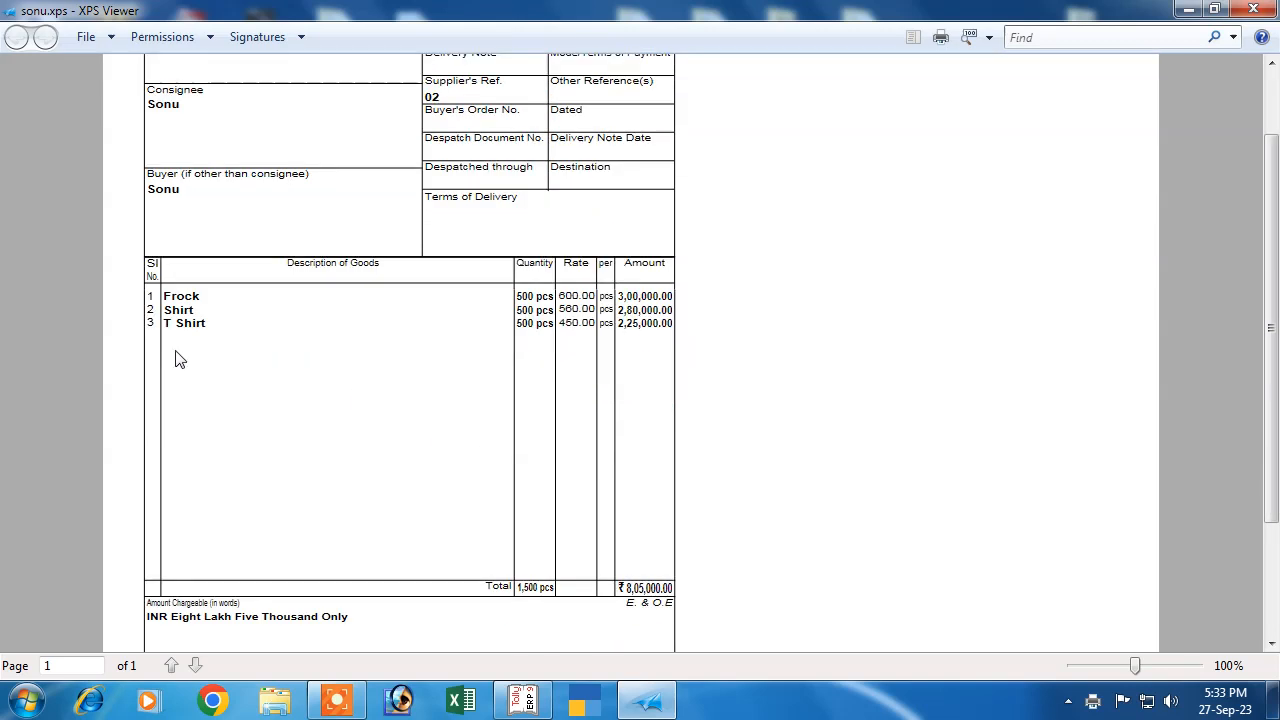
scroll(645, 465, down, 3)
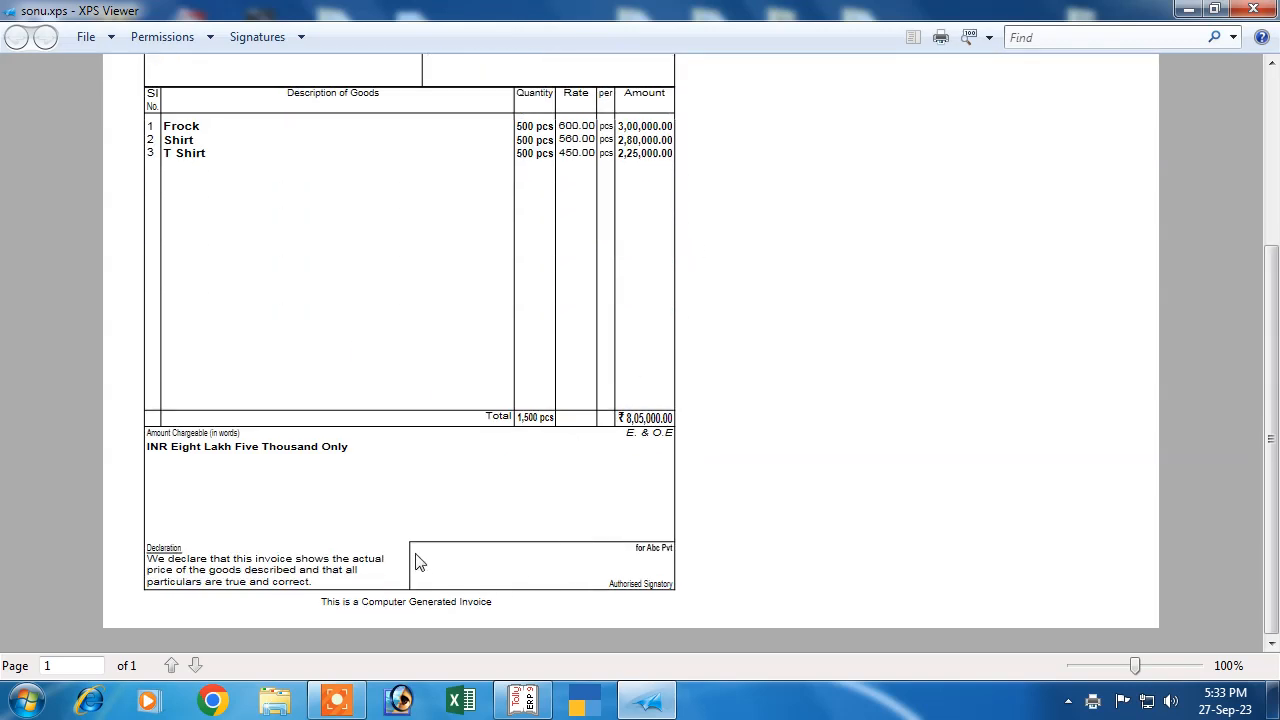
scroll(418, 555, up, 5)
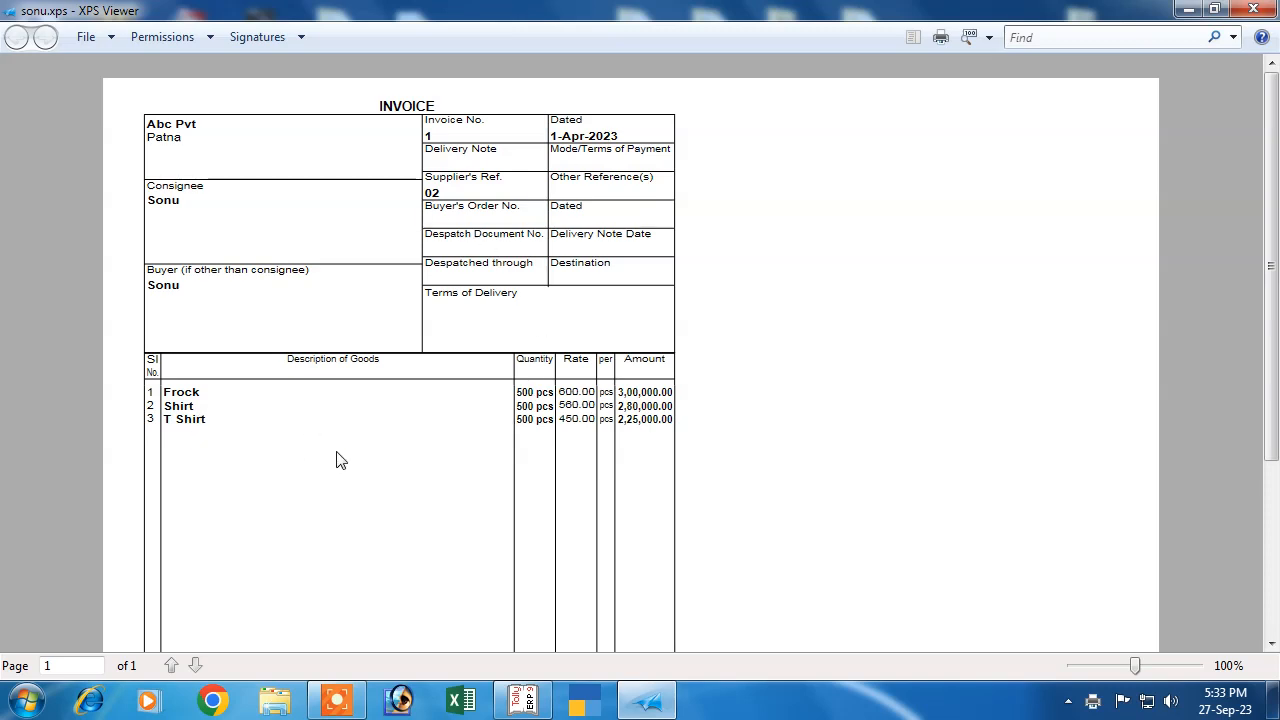
scroll(555, 428, down, 1)
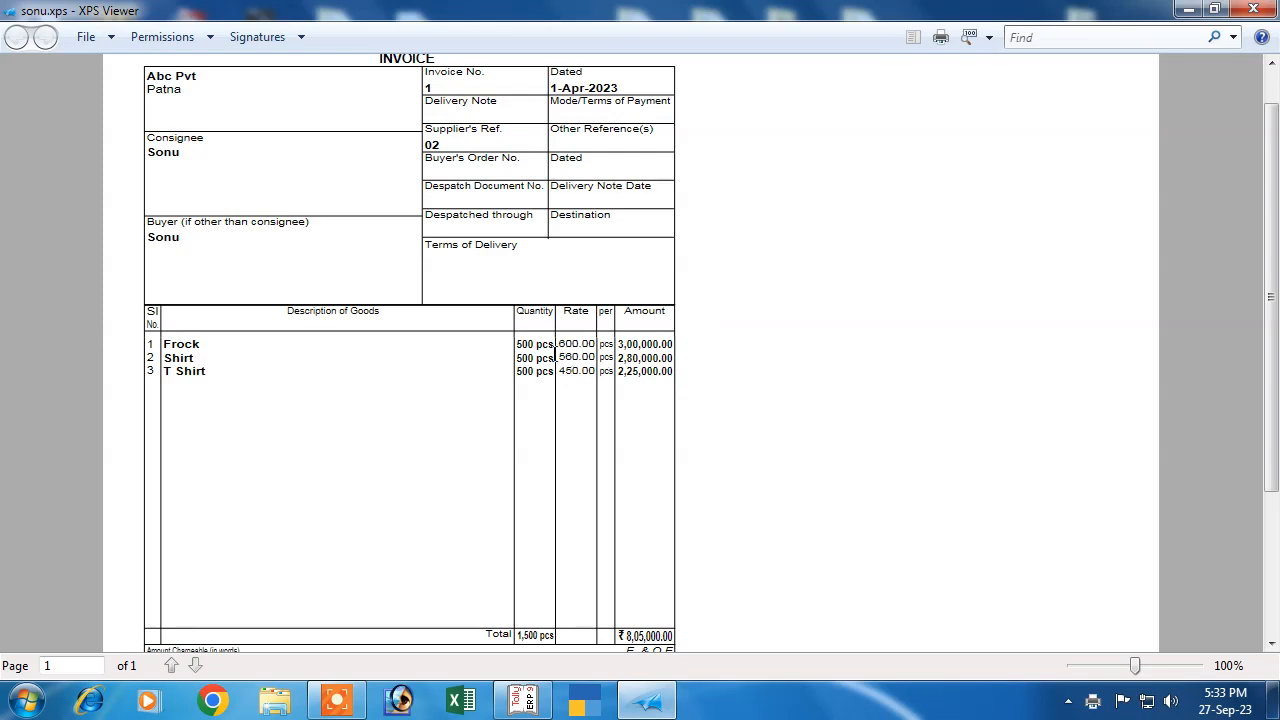
scroll(550, 477, down, 3)
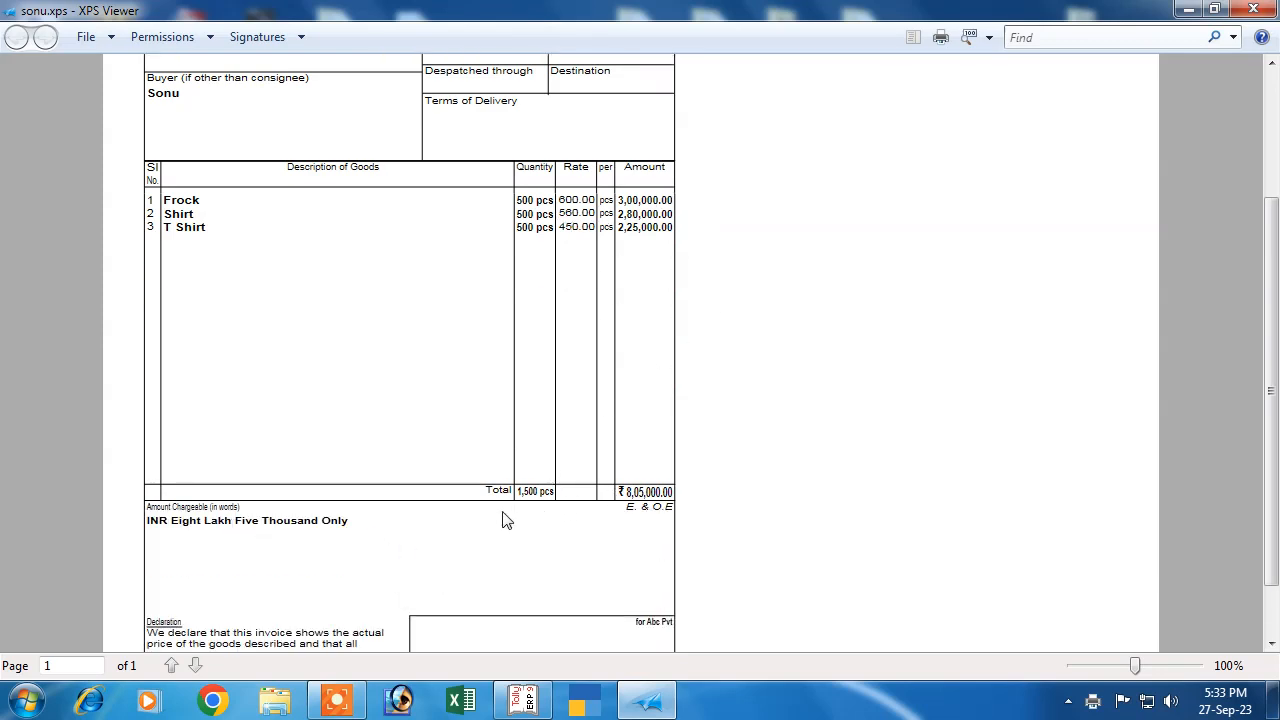
scroll(332, 585, down, 2)
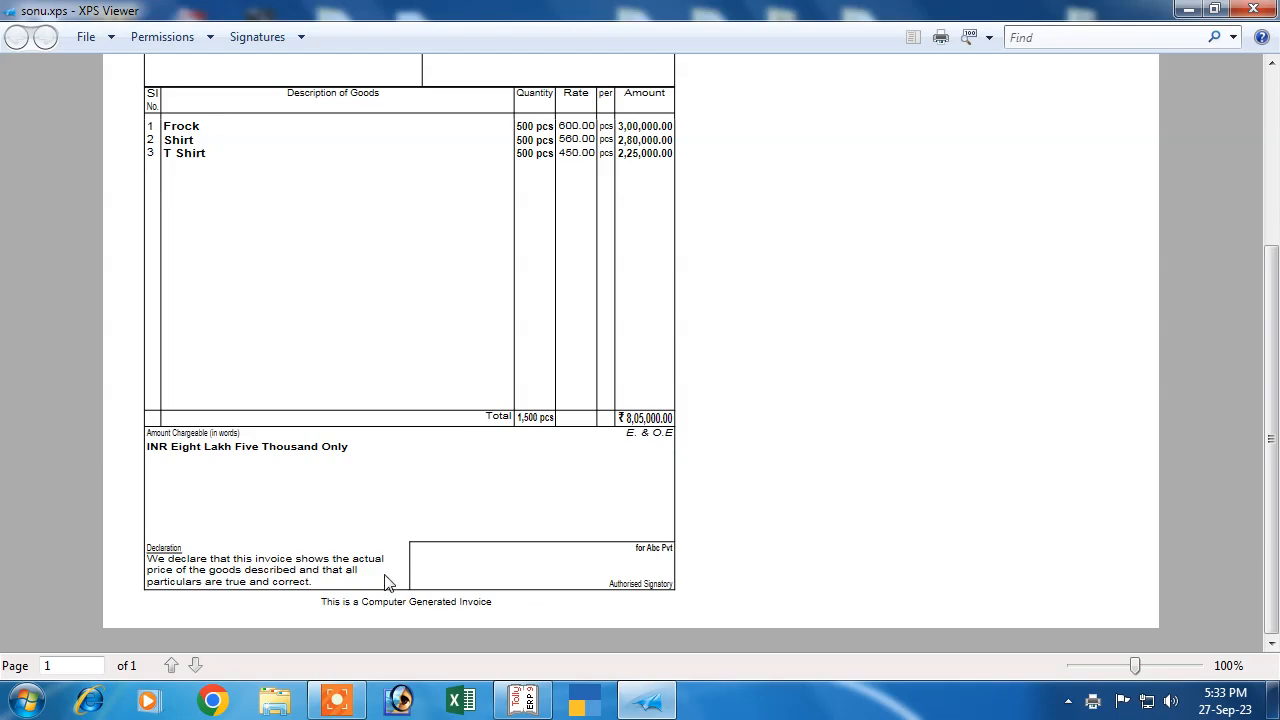
scroll(413, 476, up, 5)
click(1253, 9)
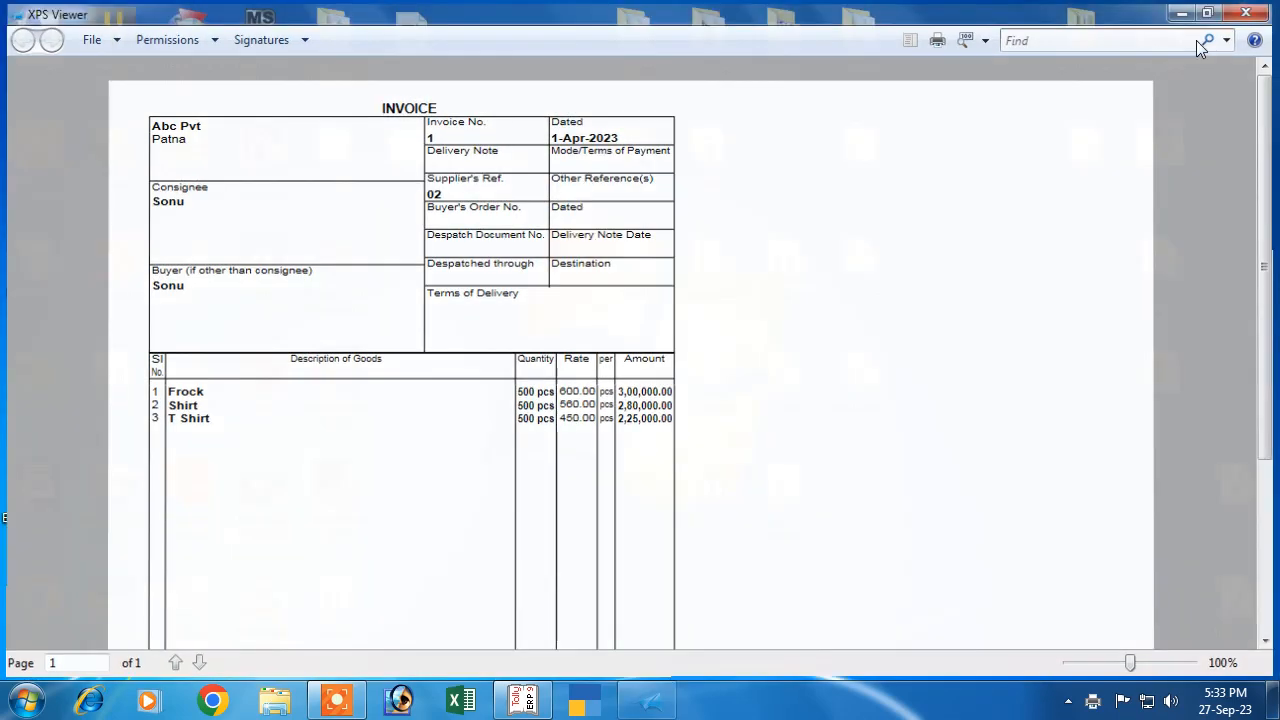
right_click(476, 200)
click(520, 257)
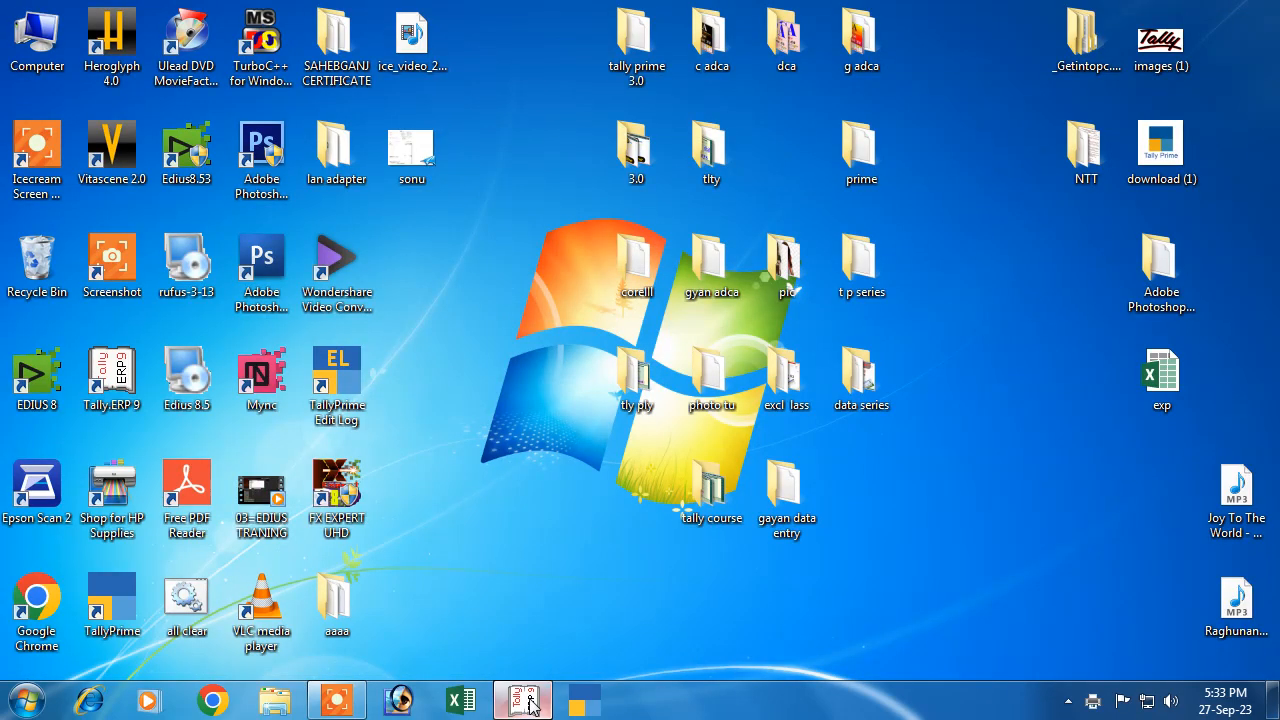
Close the Abc Pvt sales voucher and Day Book, returning to the Gateway of Tally without quitting
click(522, 700)
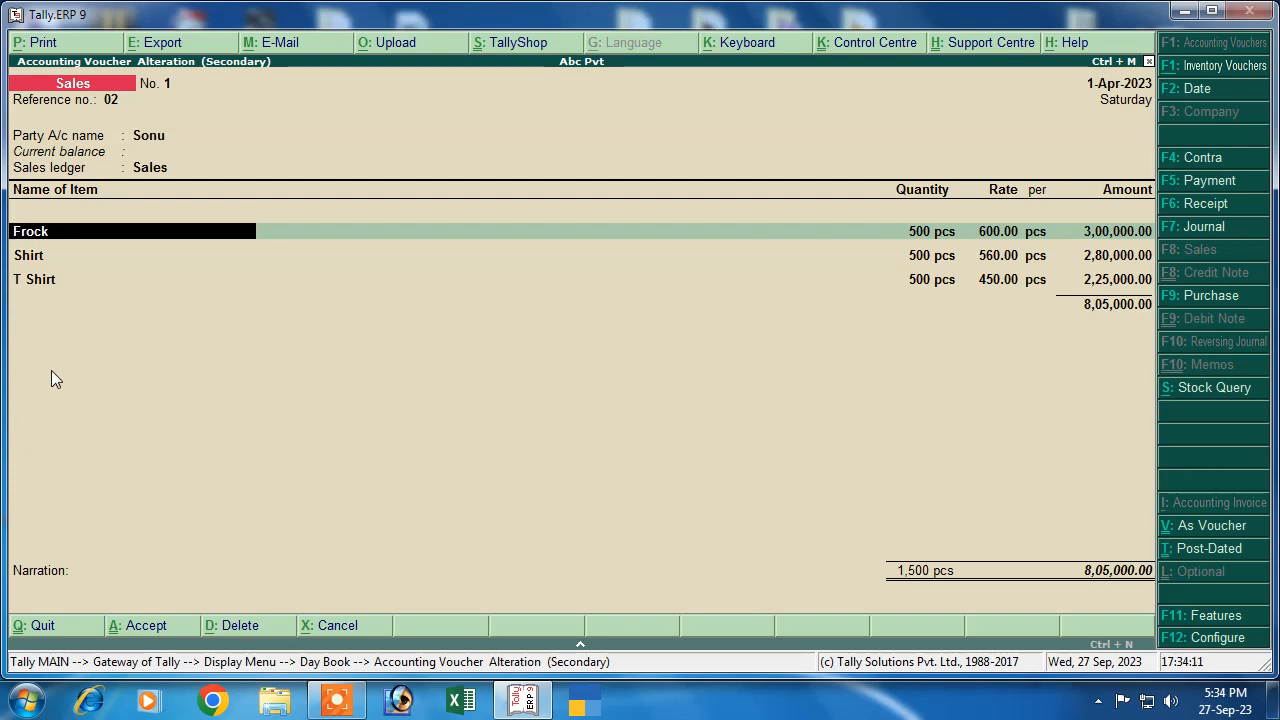
key(Escape)
key(y)
key(Escape)
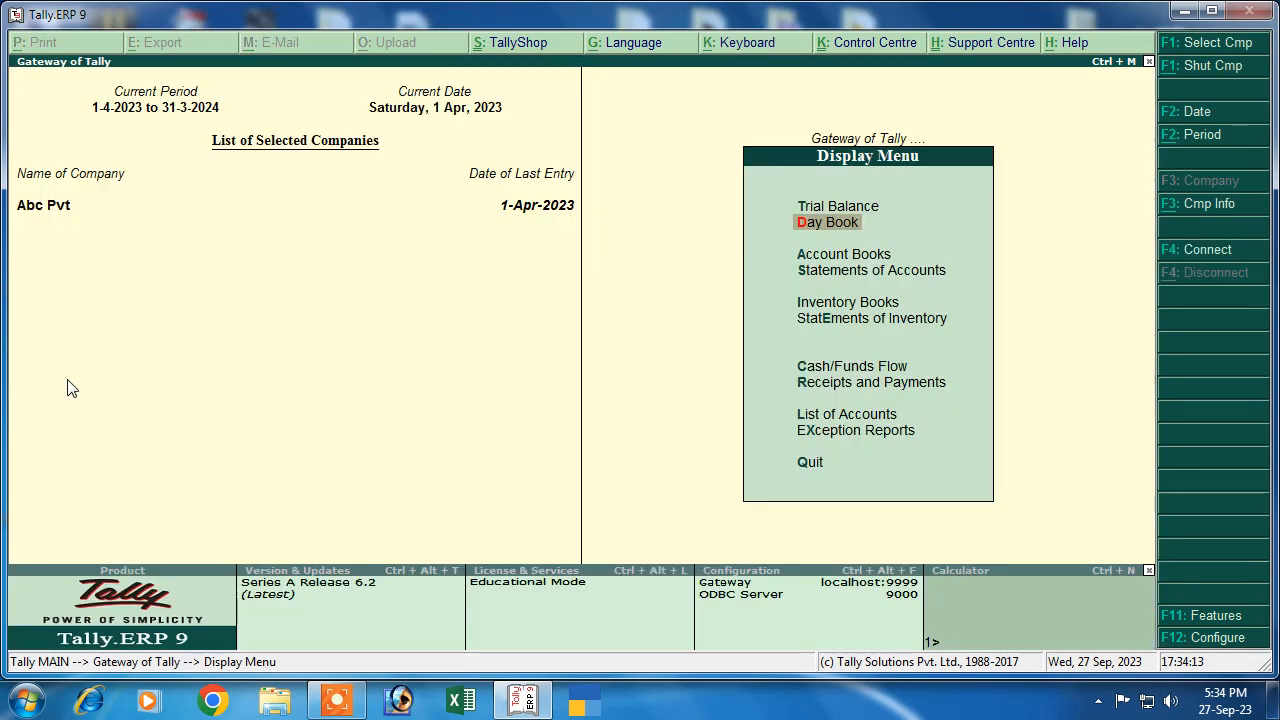
key(Escape)
key(Escape)
key(n)
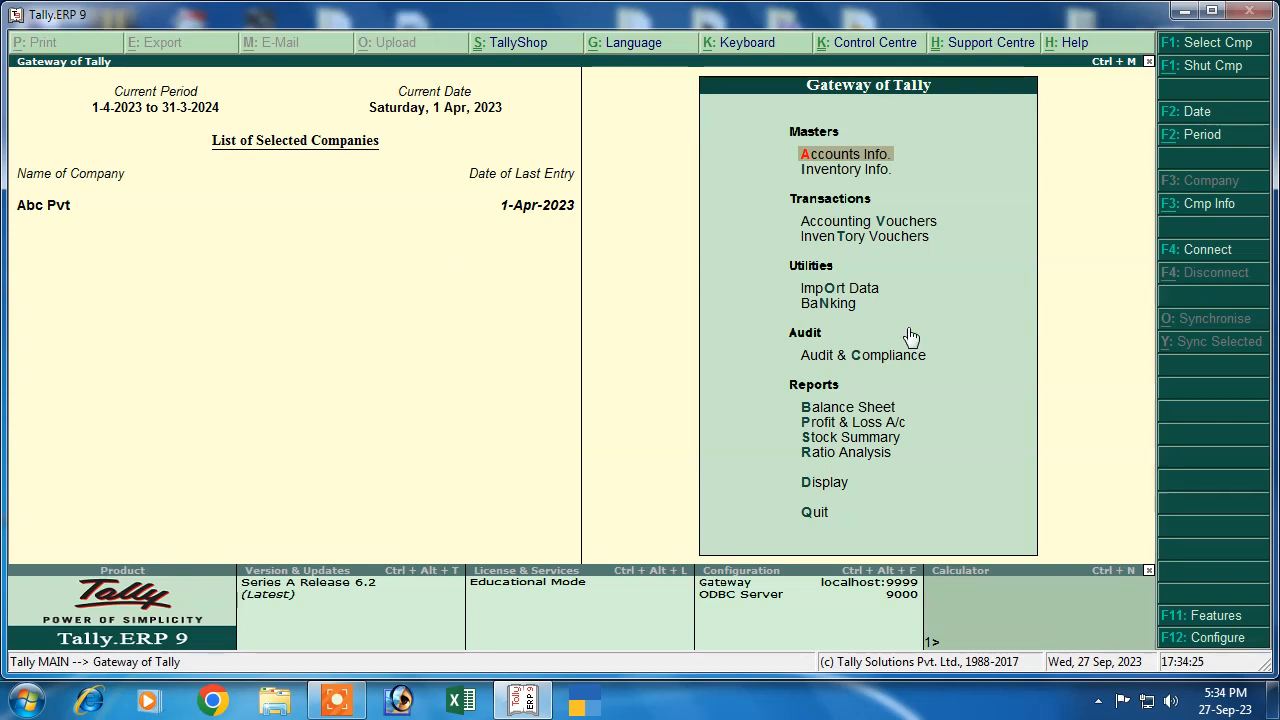
Create the company Abc Pvt Ltd with country India and state Bihar, then save it
click(1182, 210)
click(818, 289)
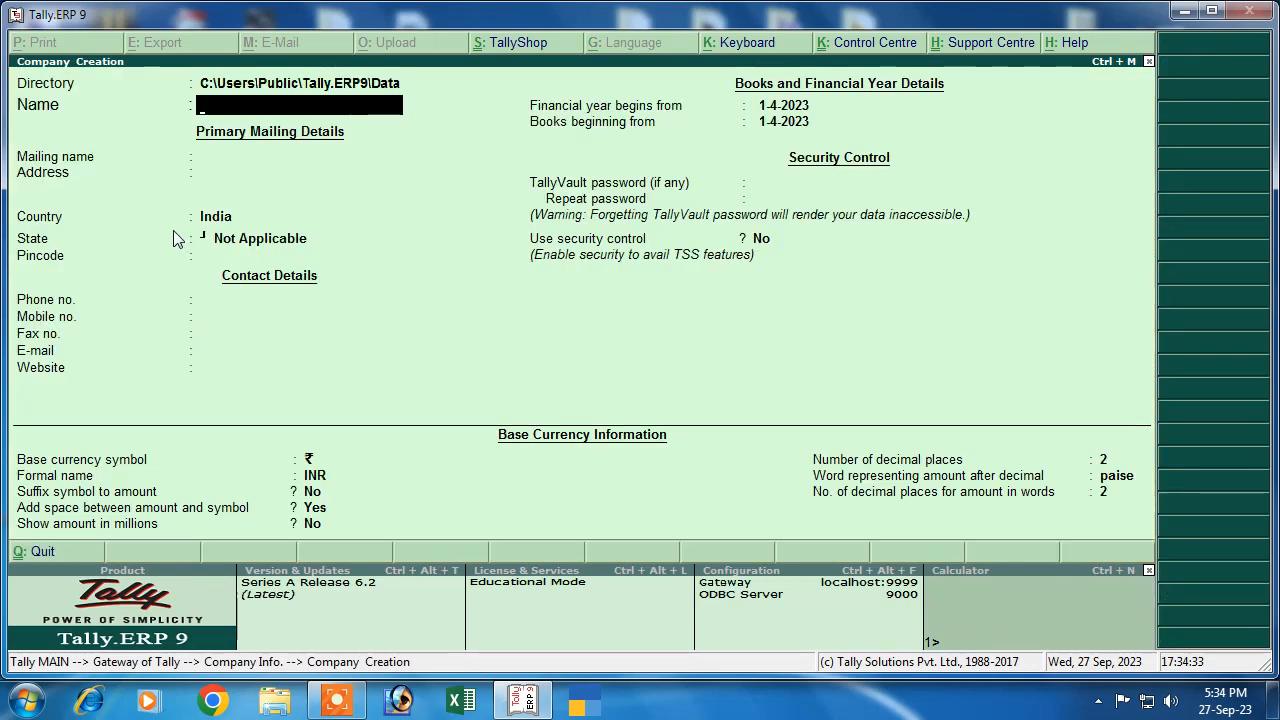
text(Abc)
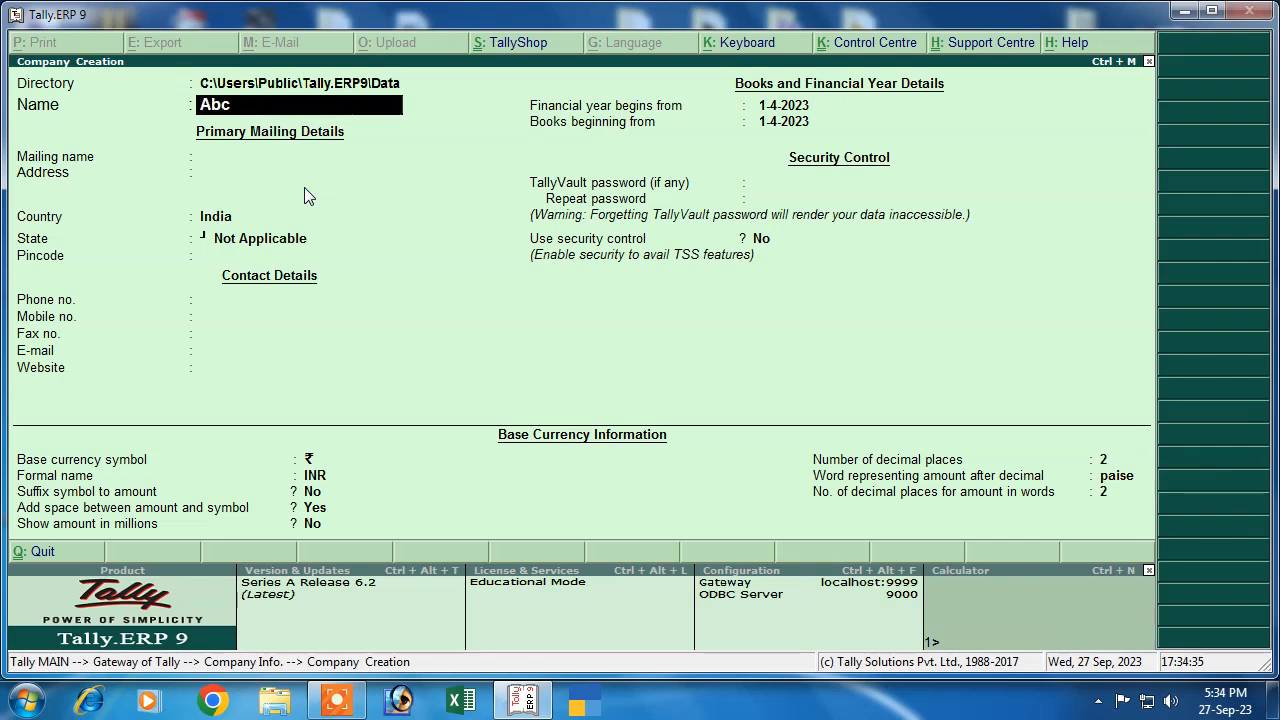
text( Pvt Ltd)
key(Return)
key(Return)
key(Return)
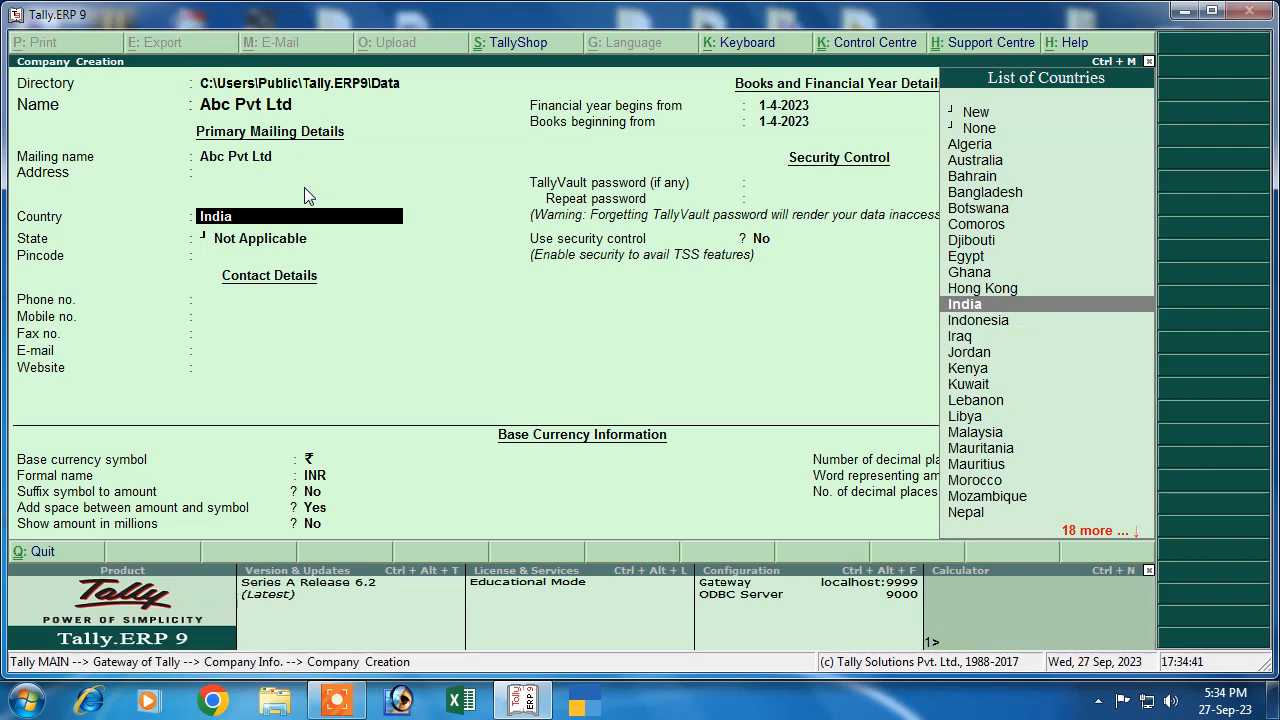
key(Return)
text(b)
key(Return)
key(Return)
key(Return)
key(Return)
key(Return)
key(Return)
key(Return)
key(Return)
key(Return)
key(Return)
key(Return)
key(Return)
key(Return)
key(Return)
key(Return)
key(Return)
key(Return)
key(Return)
key(Return)
key(Return)
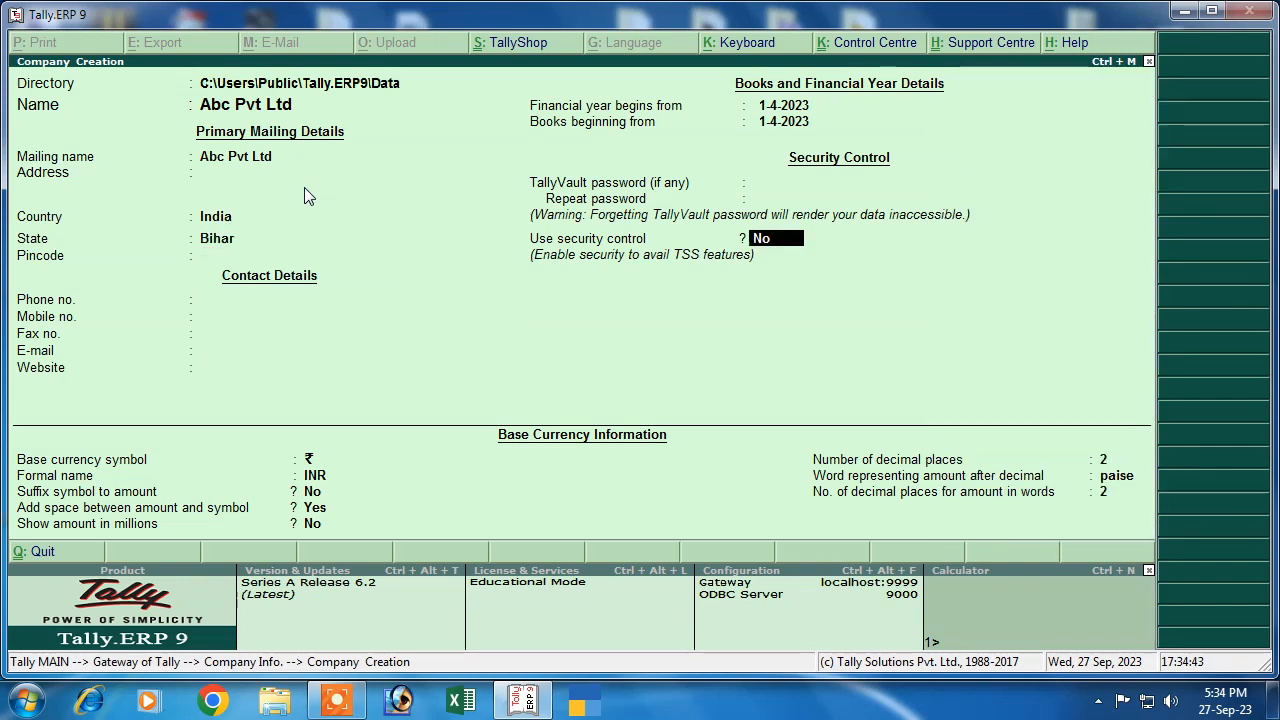
key(Escape)
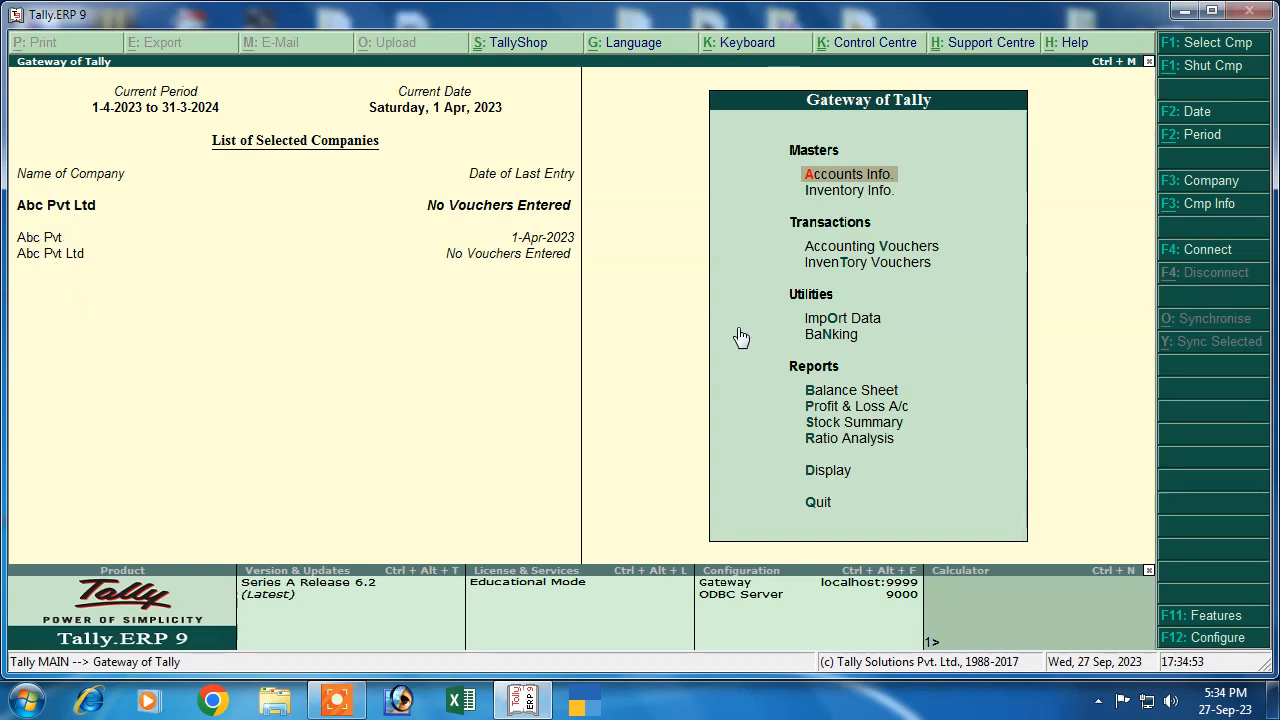
Open the Statutory & Taxation features (F11) for Abc Pvt Ltd
key(Escape)
key(n)
click(1182, 615)
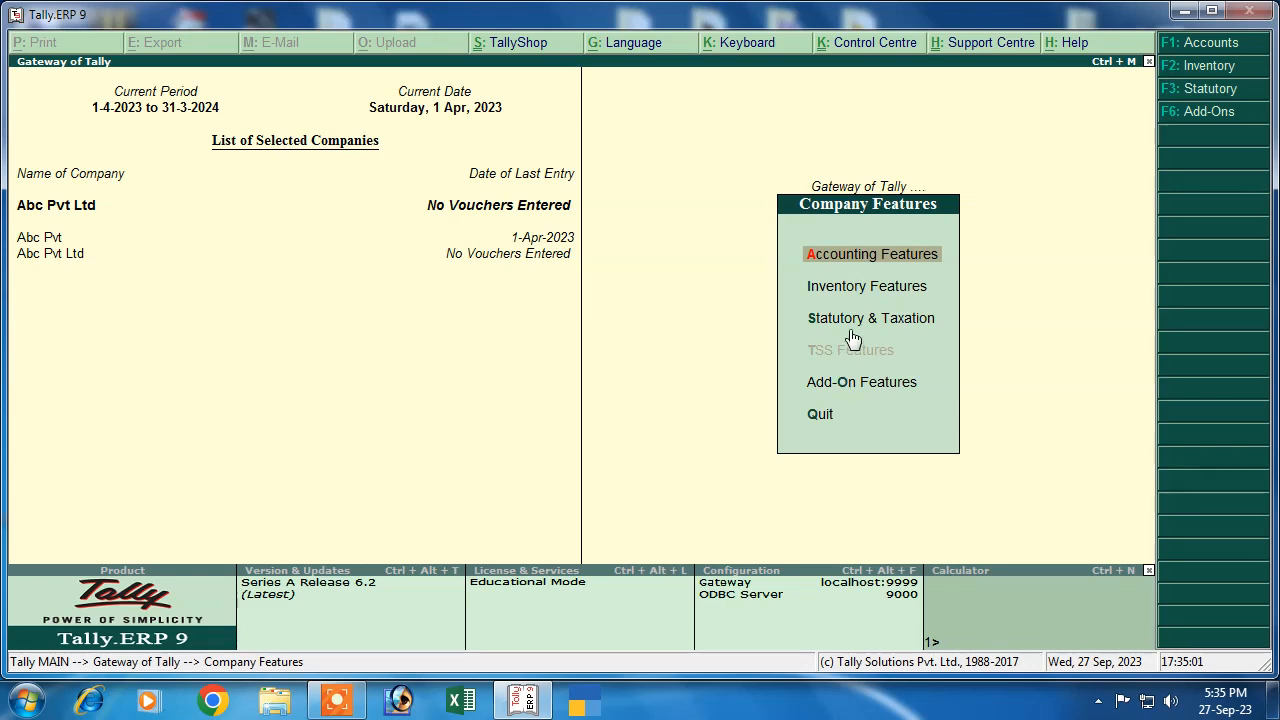
click(900, 320)
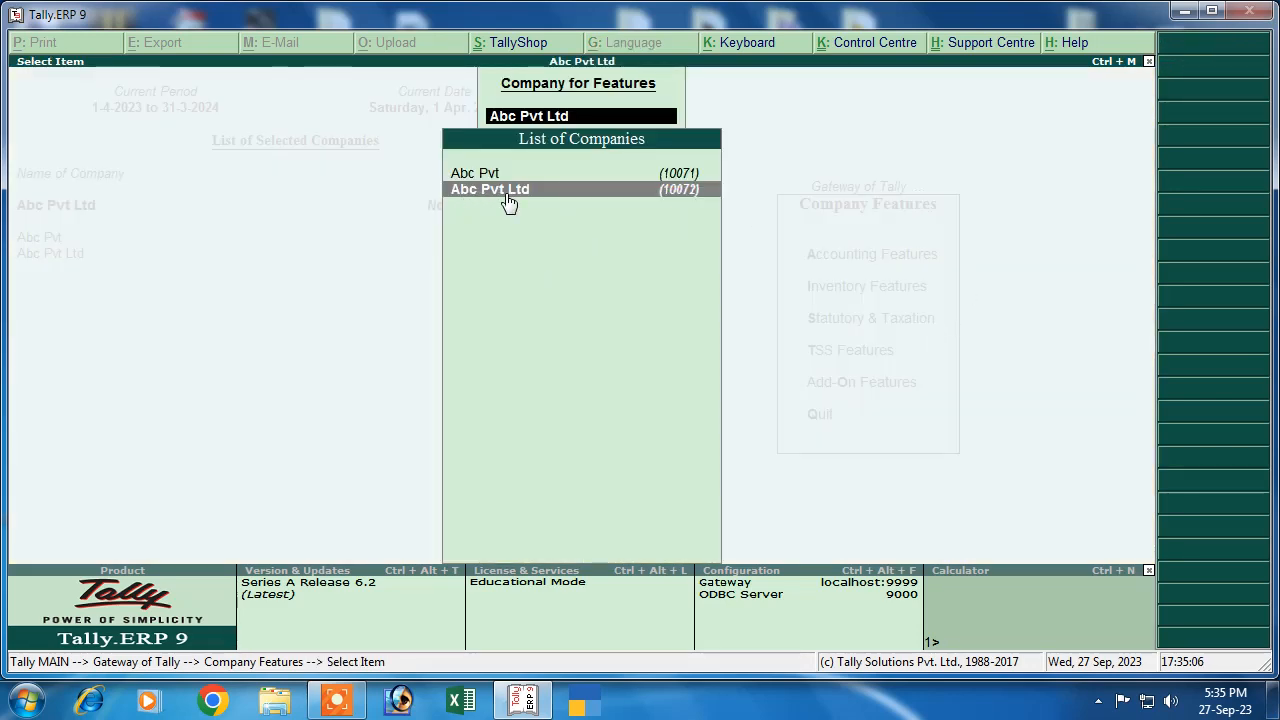
click(505, 194)
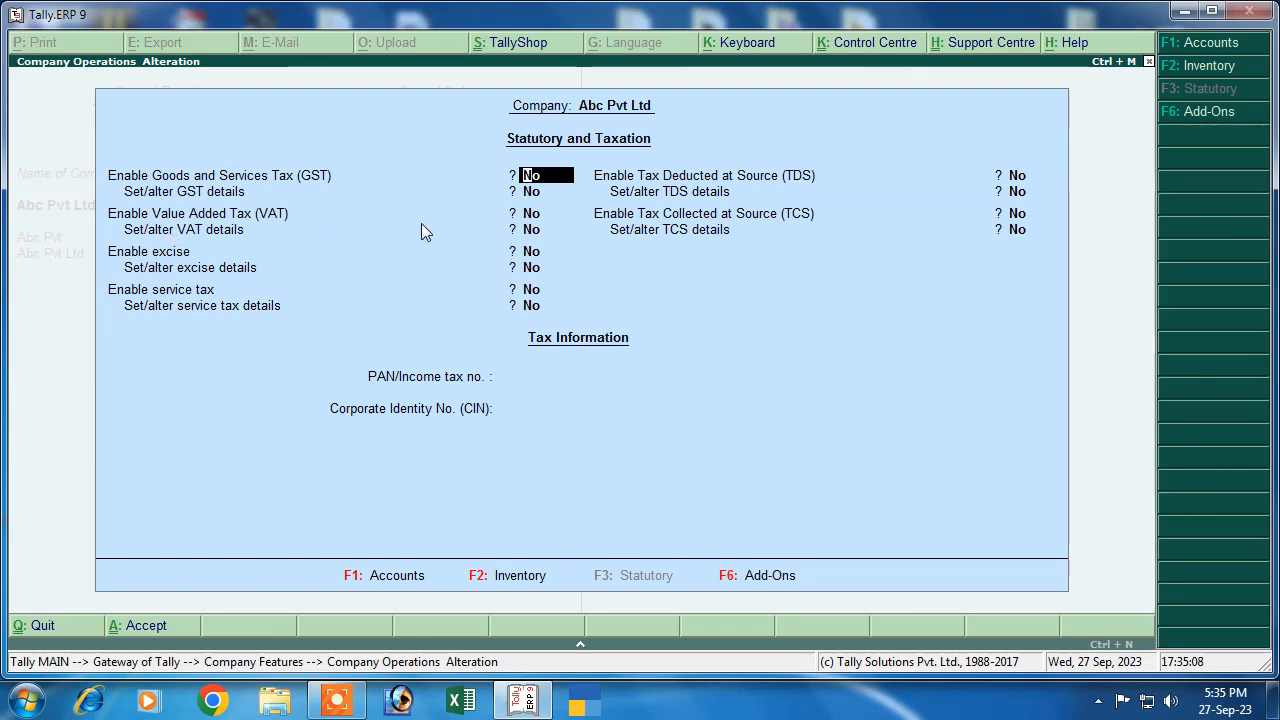
Enable GST as a Regular registration in Bihar, entering the company's GSTIN, and accept
text(y)
key(Return)
text(y)
key(Return)
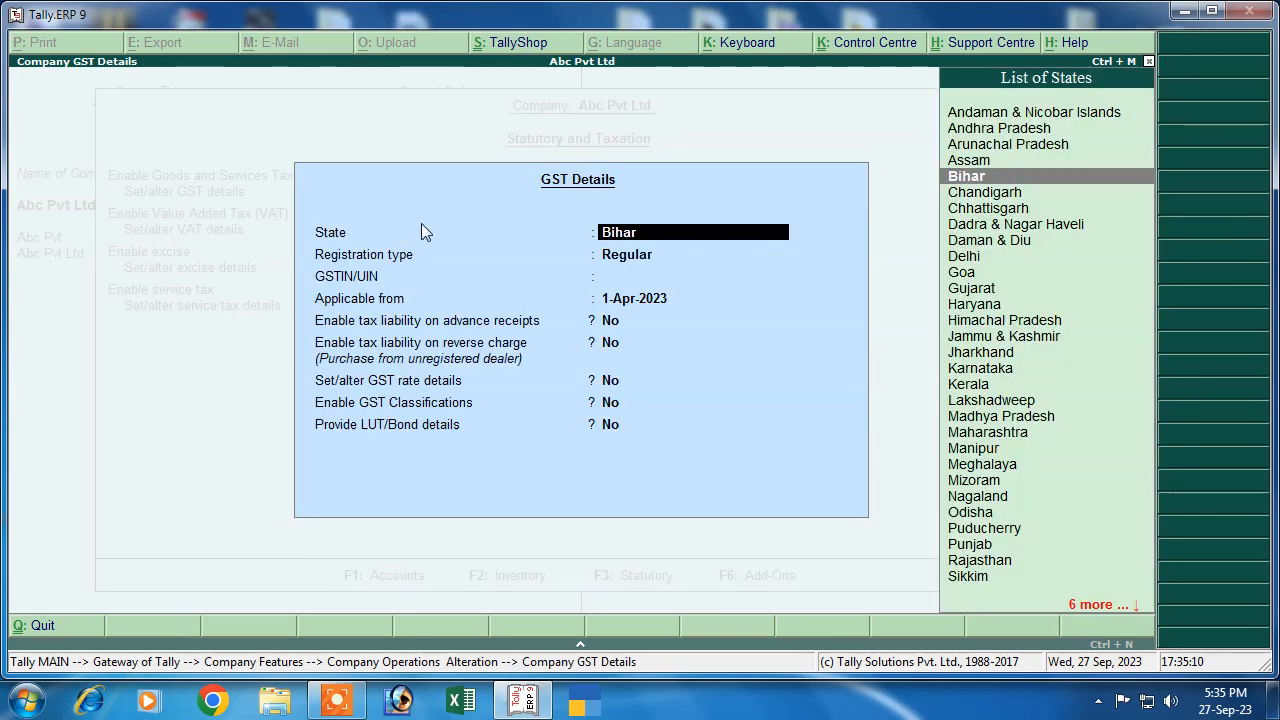
key(Return)
key(Return)
text(DGFG4FD54G56F4G)
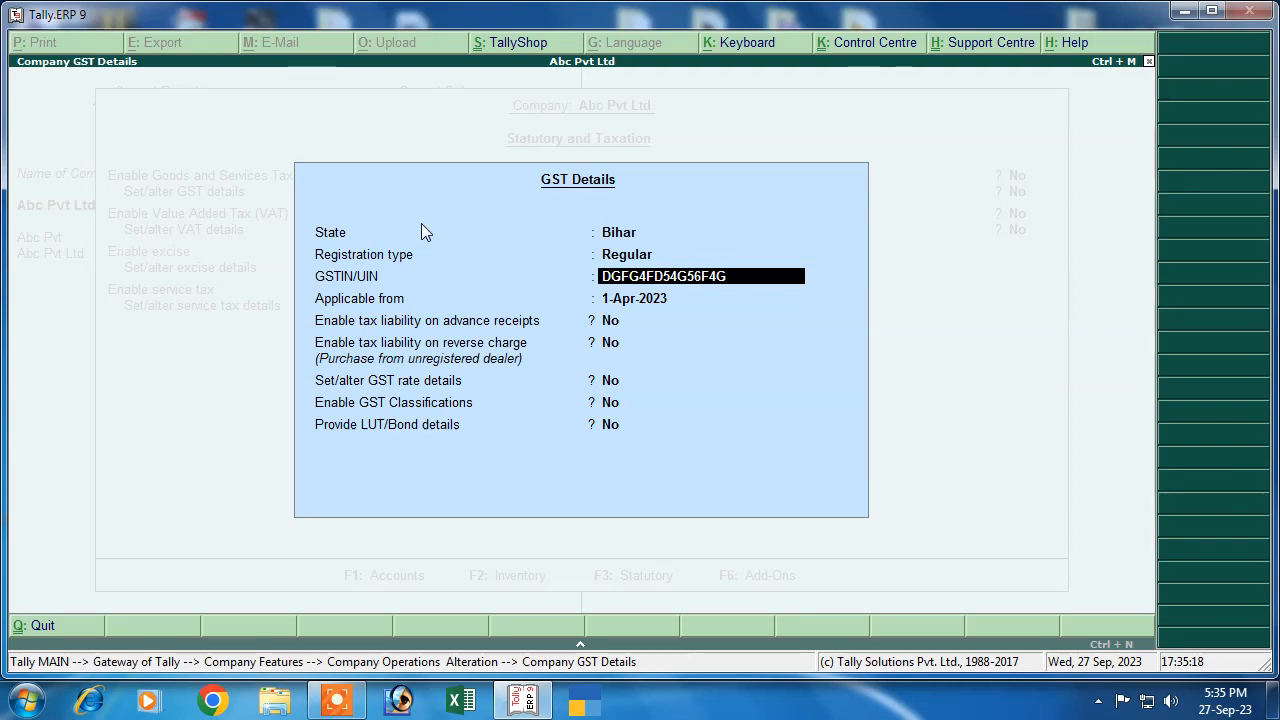
key(Return)
key(Return)
key(Return)
key(Return)
key(Return)
key(Return)
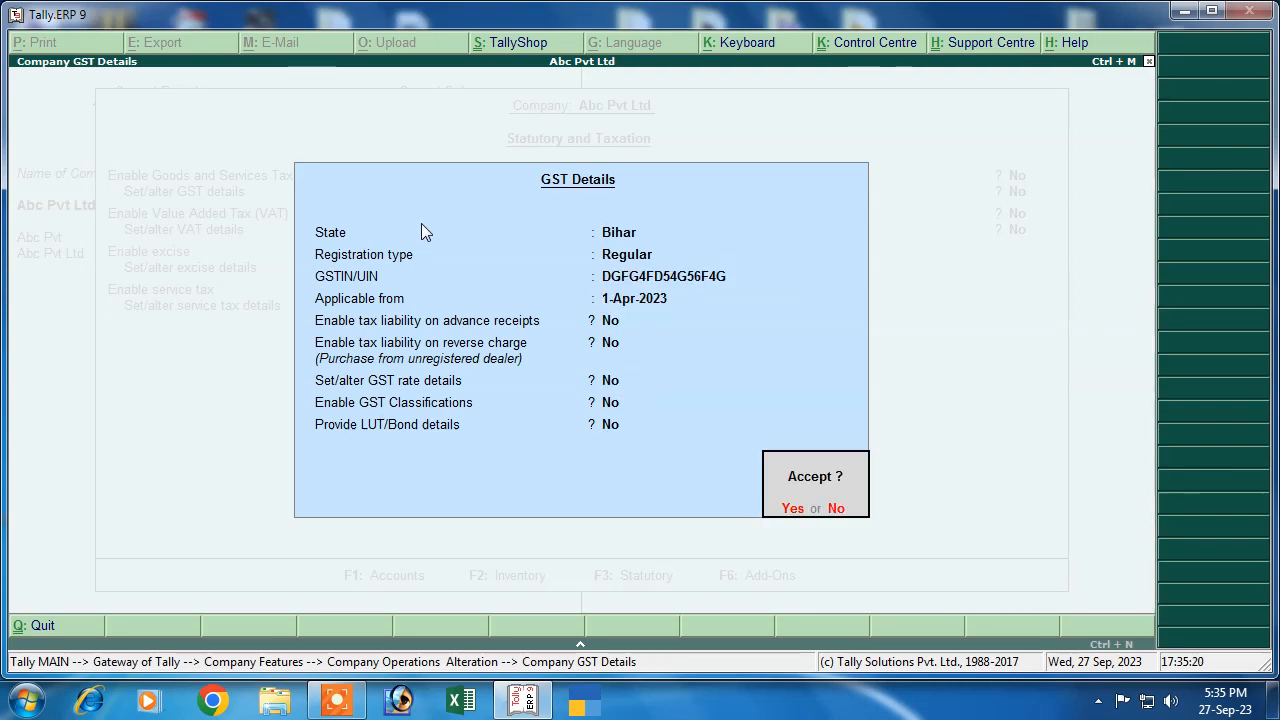
key(Return)
key(Return)
key(Return)
key(Return)
key(Return)
key(Return)
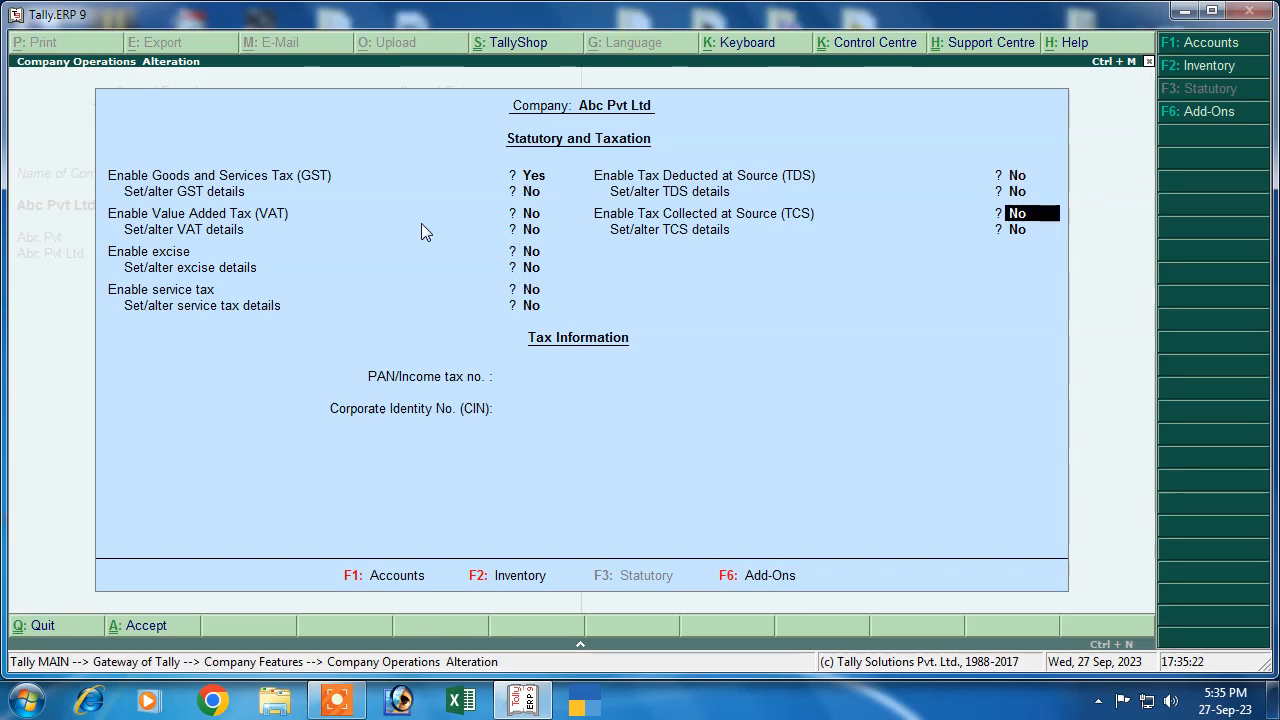
key(Return)
key(Return)
key(Return)
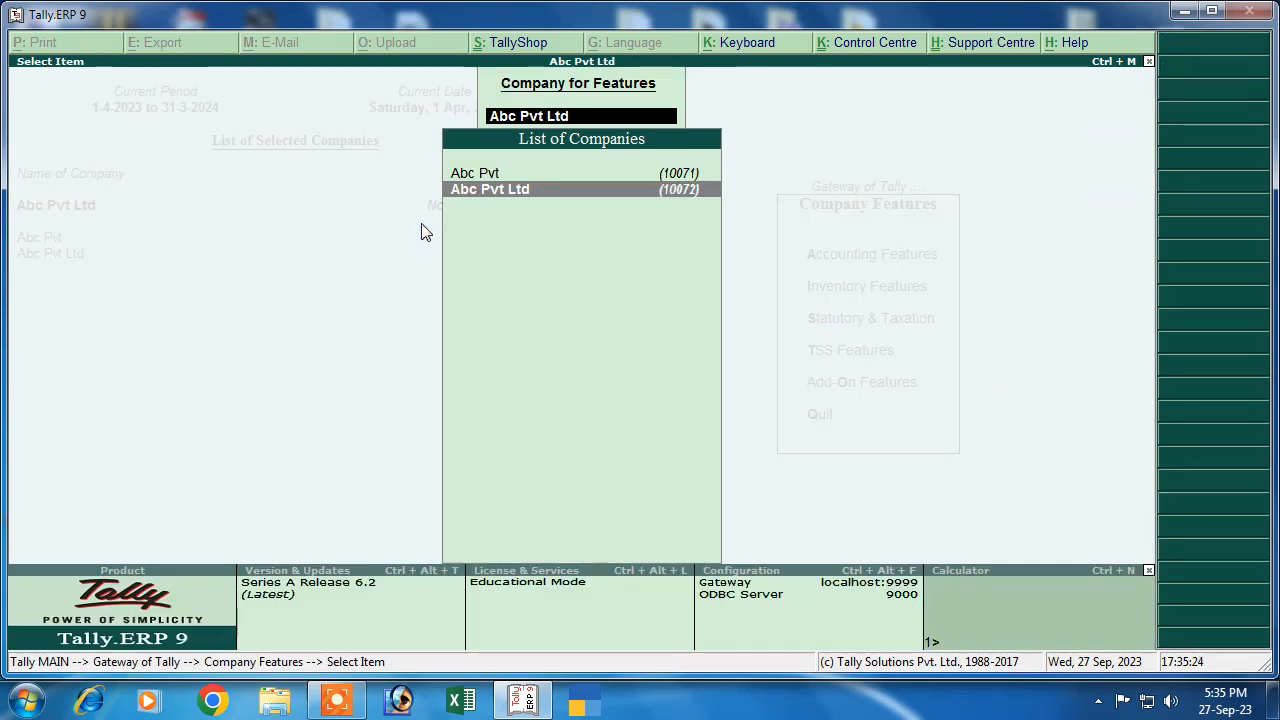
key(Escape)
key(Escape)
key(Escape)
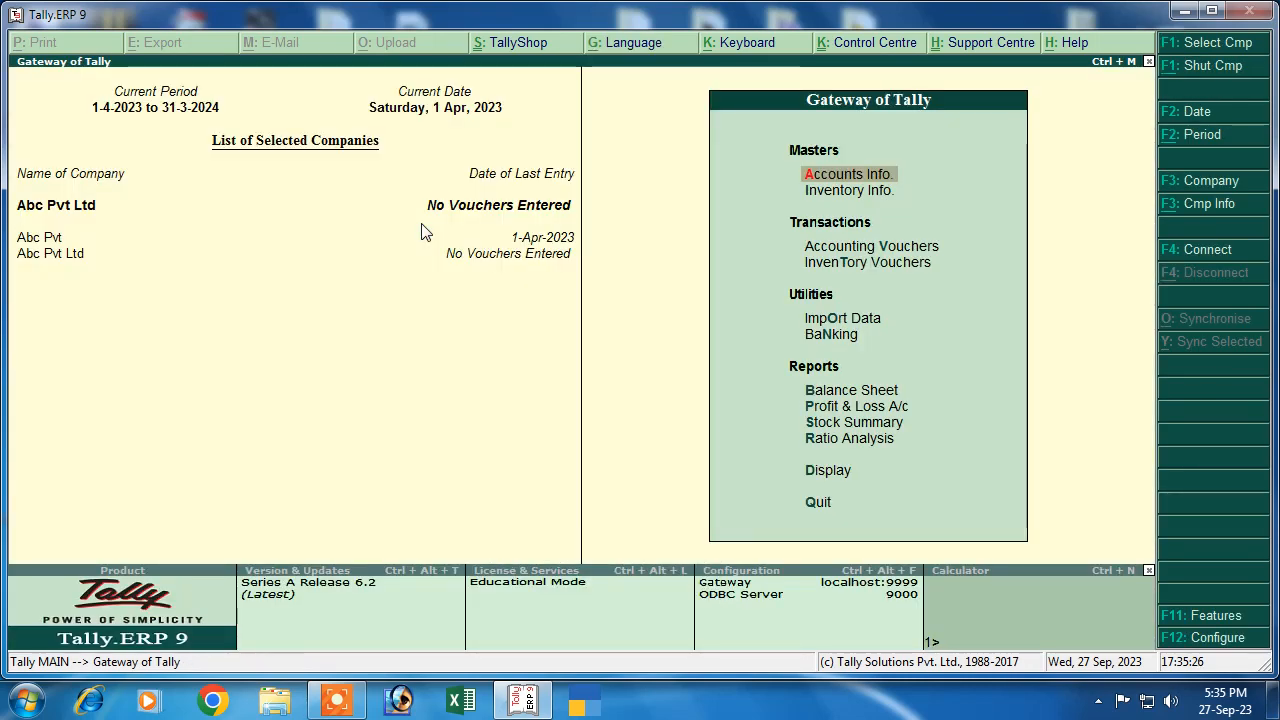
Start a new ledger from Accounts Info > Ledgers > Create
key(n)
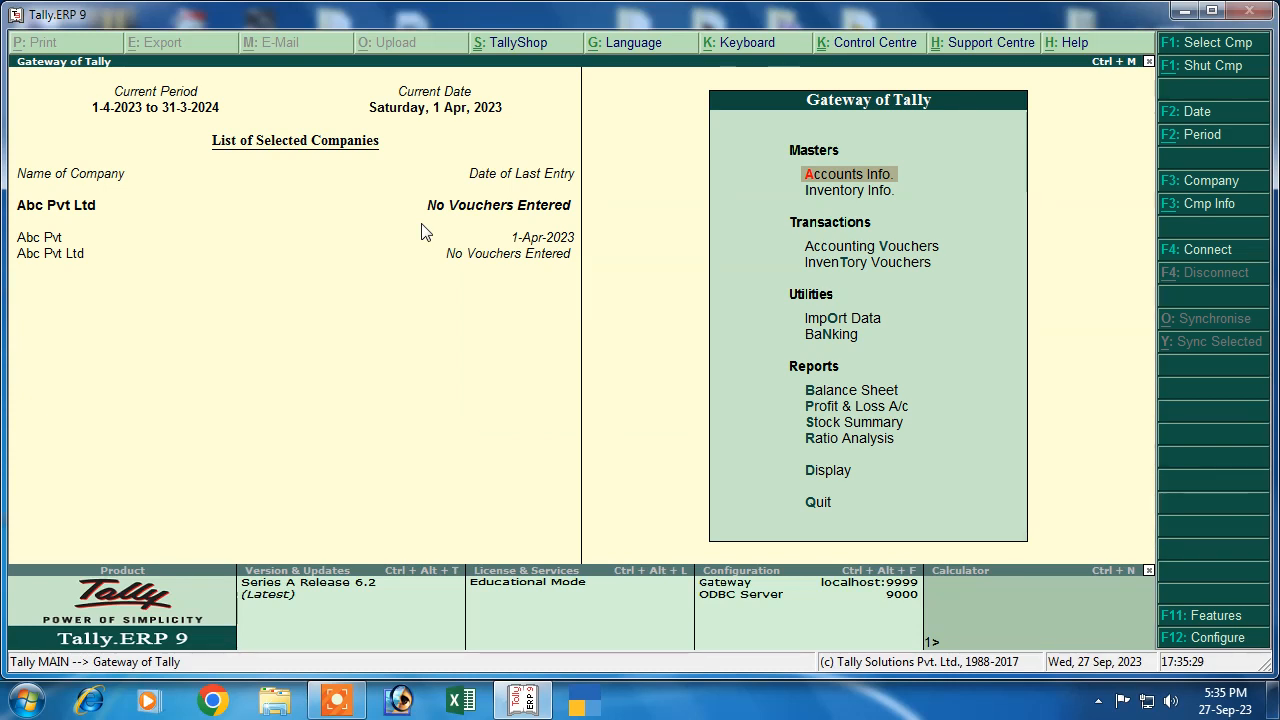
key(Down)
key(Up)
key(Down)
key(Up)
key(Return)
key(Down)
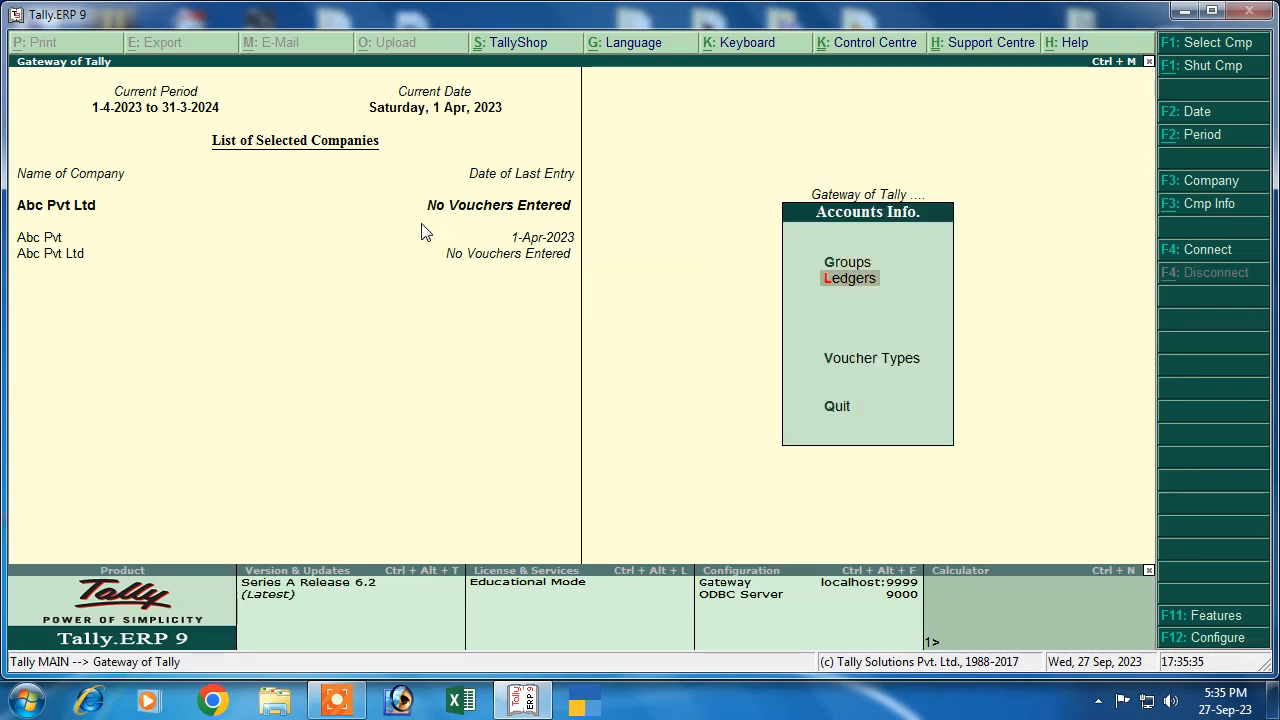
key(Return)
key(Return)
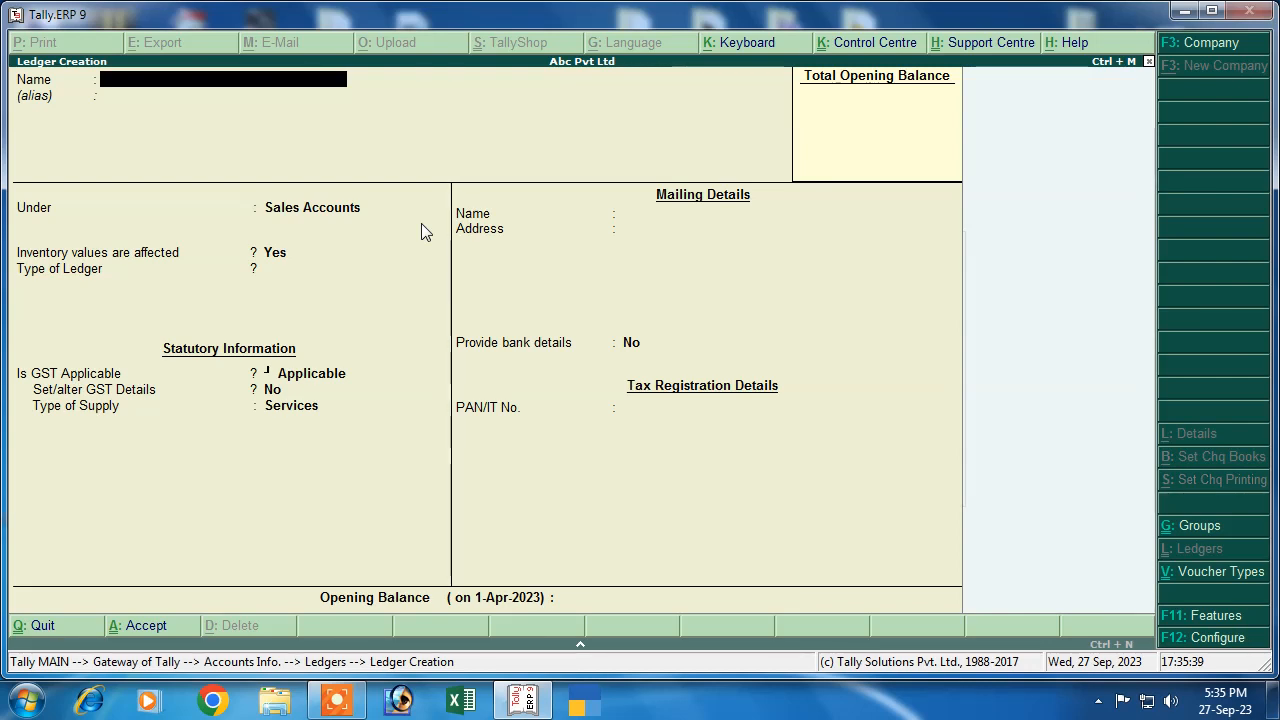
Name the supplier party ledger and place it under Sundry Creditors
text(Rahul)
key(Return)
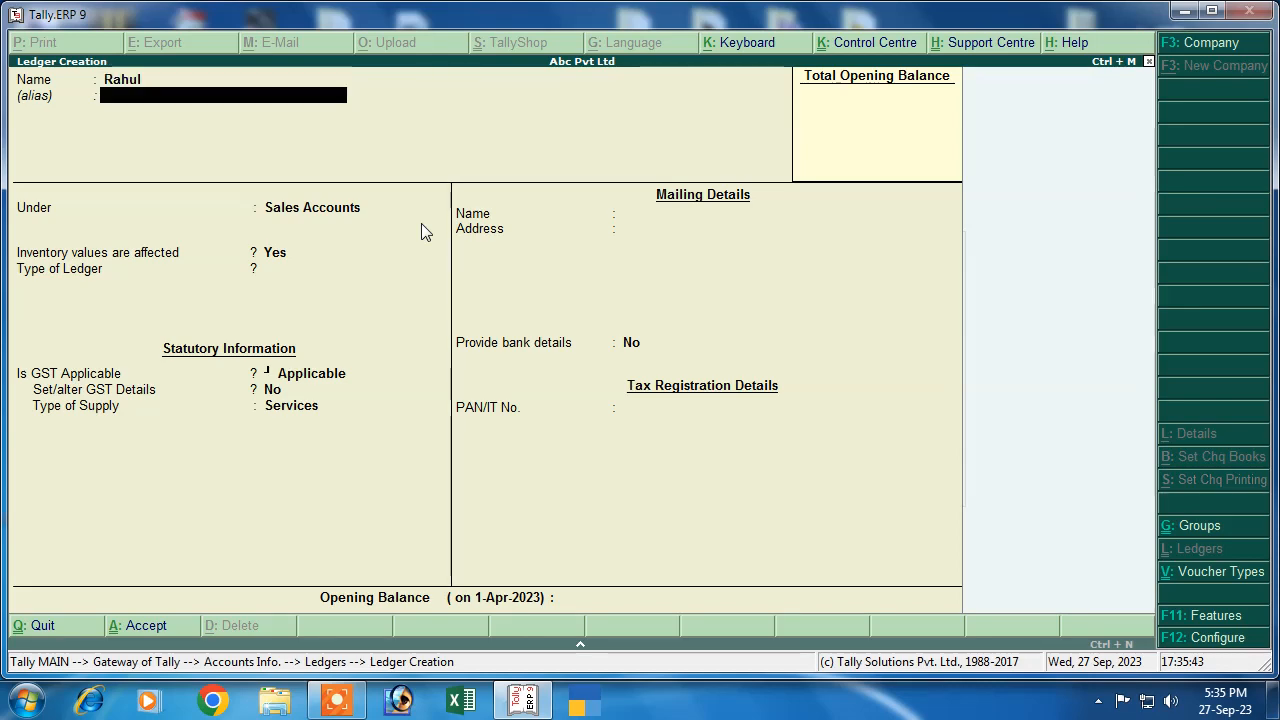
key(Return)
text(S)
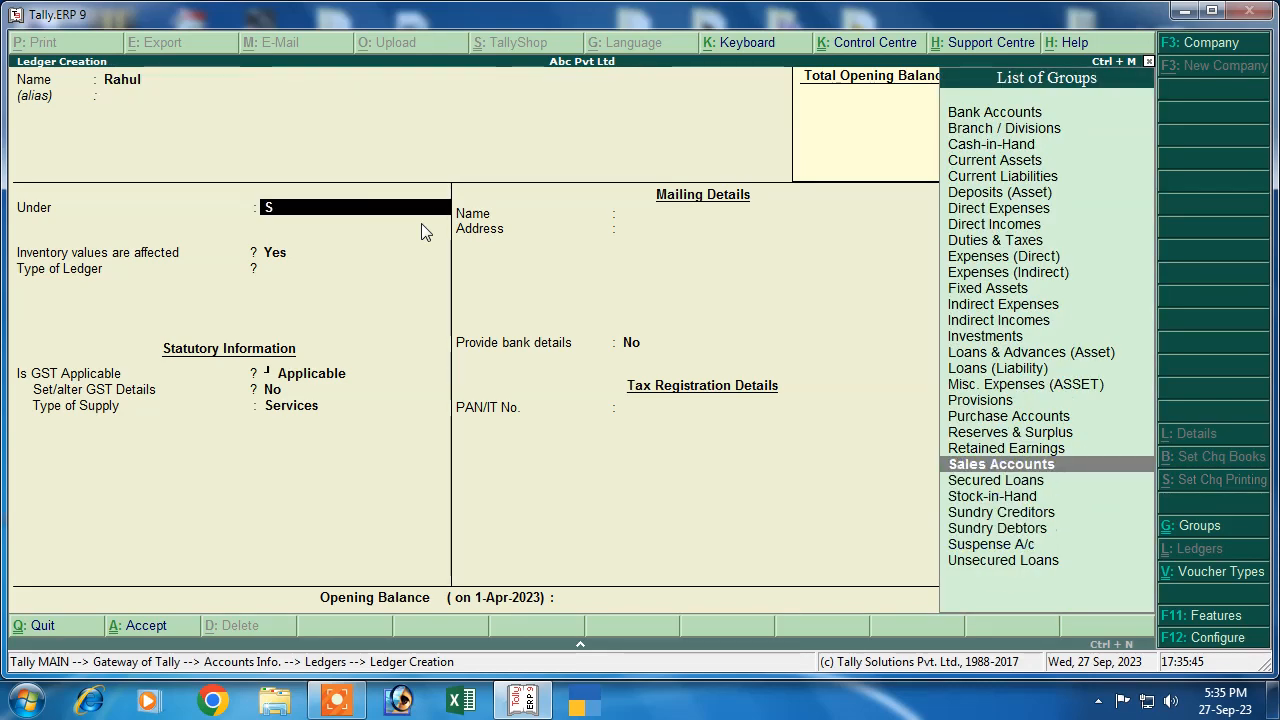
key(Down)
key(Down)
key(Down)
key(Return)
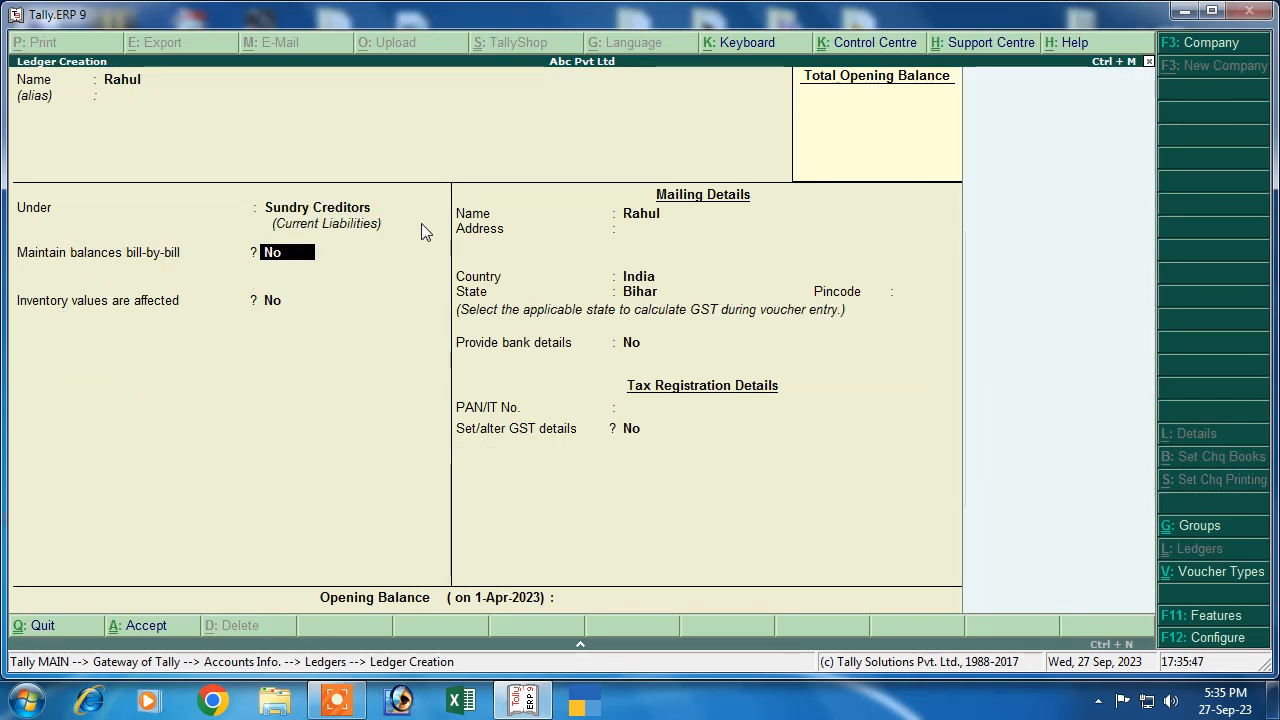
Turn on bill-by-bill balances, add Regular GST details with the party's GSTIN, and accept the ledger
key(y)
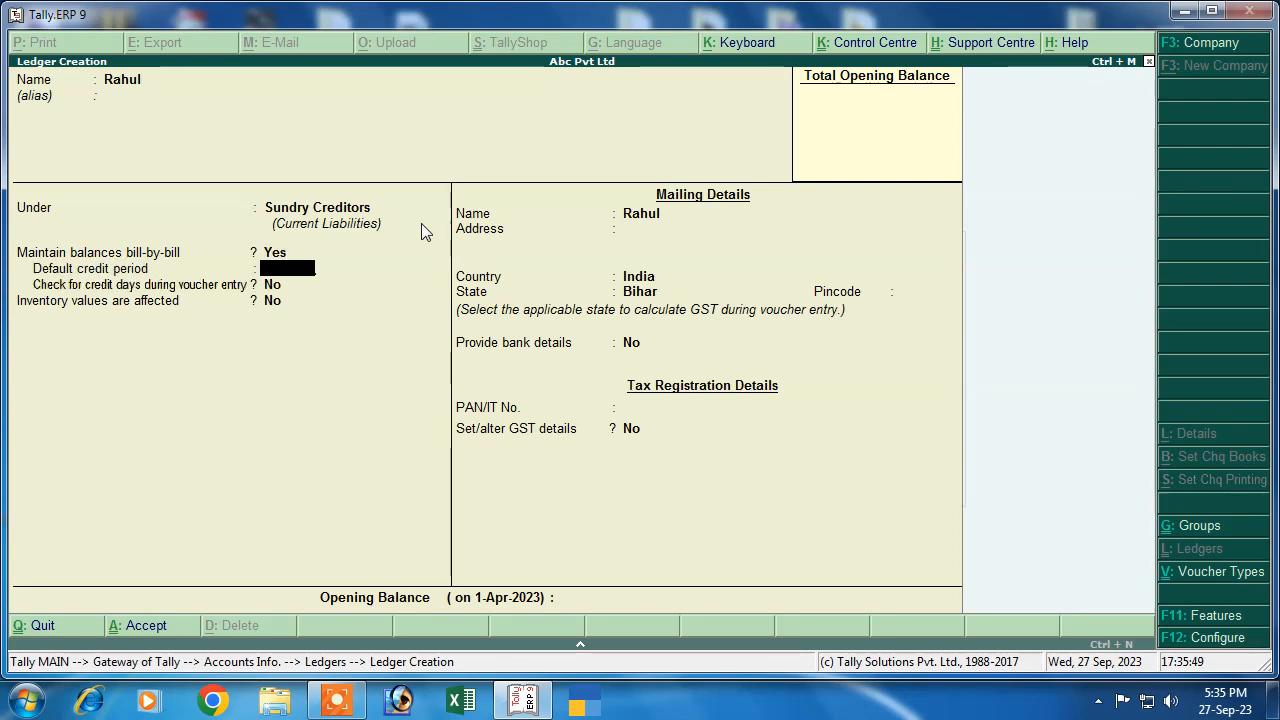
key(Return)
key(Return)
key(Return)
key(Return)
key(Return)
key(Return)
key(Return)
key(Return)
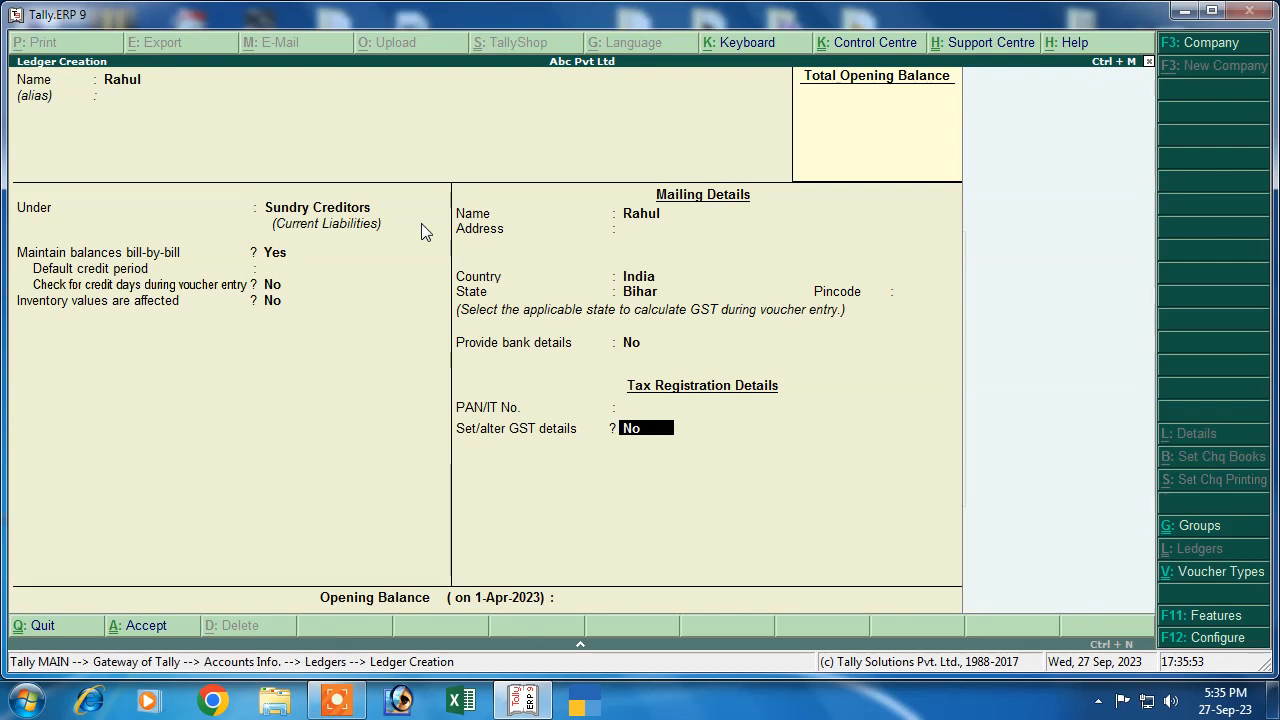
text(y)
key(Return)
key(Return)
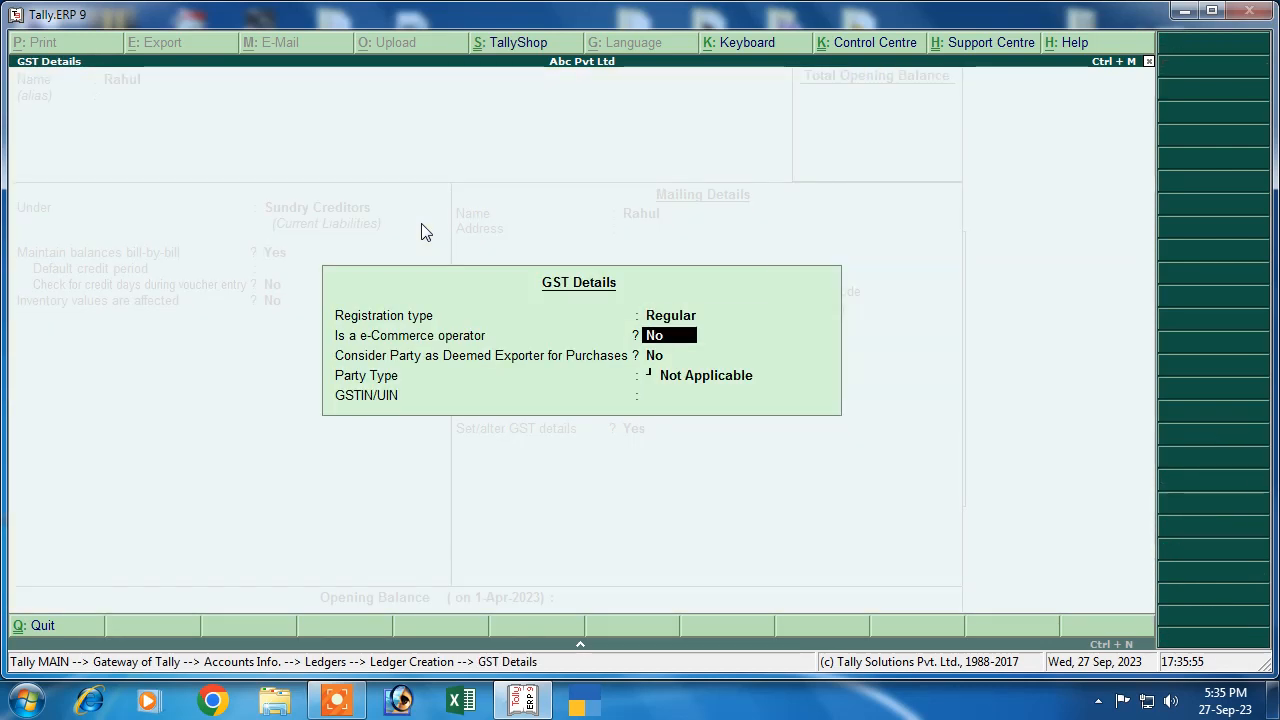
key(Return)
key(Return)
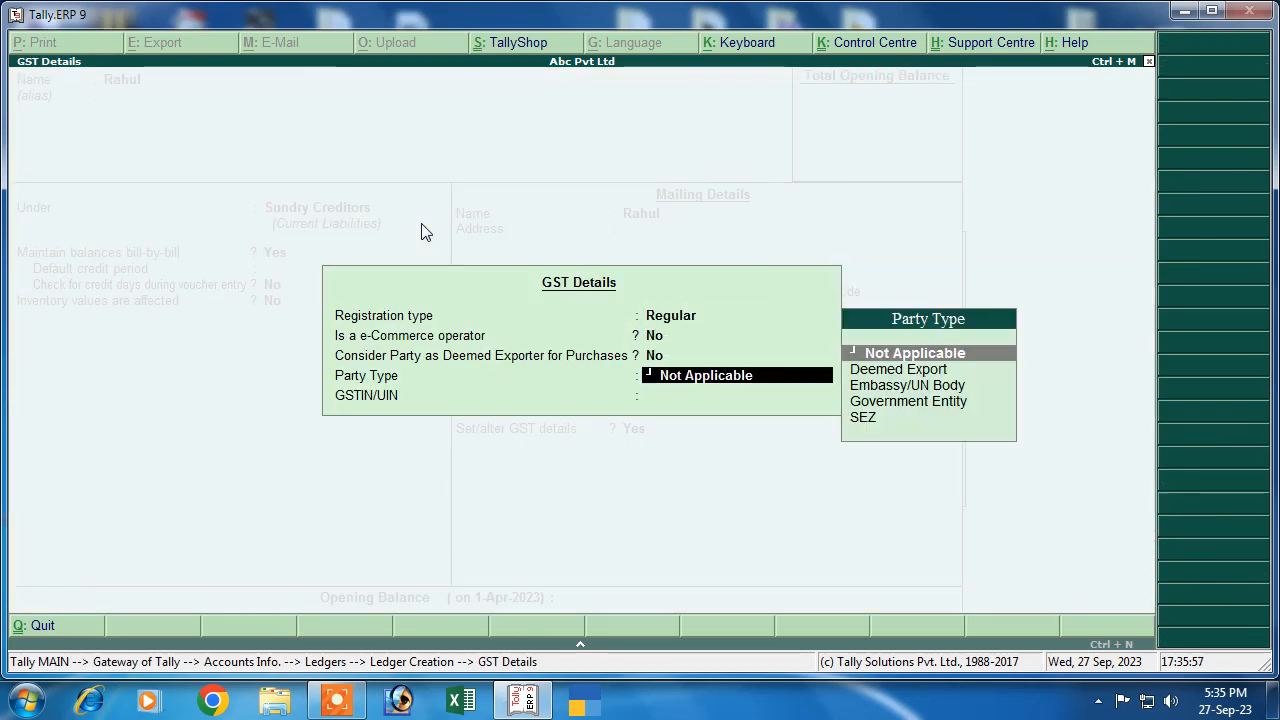
key(Return)
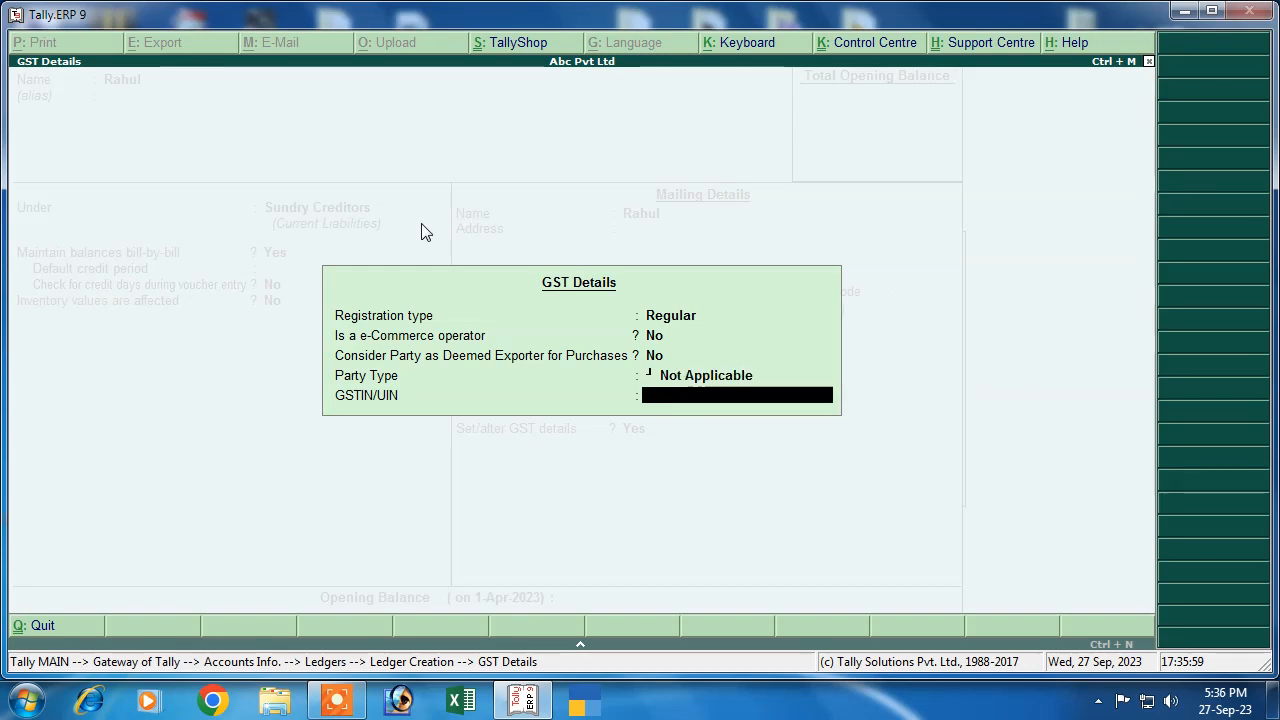
text(VB4CV65B46)
key(Return)
key(Return)
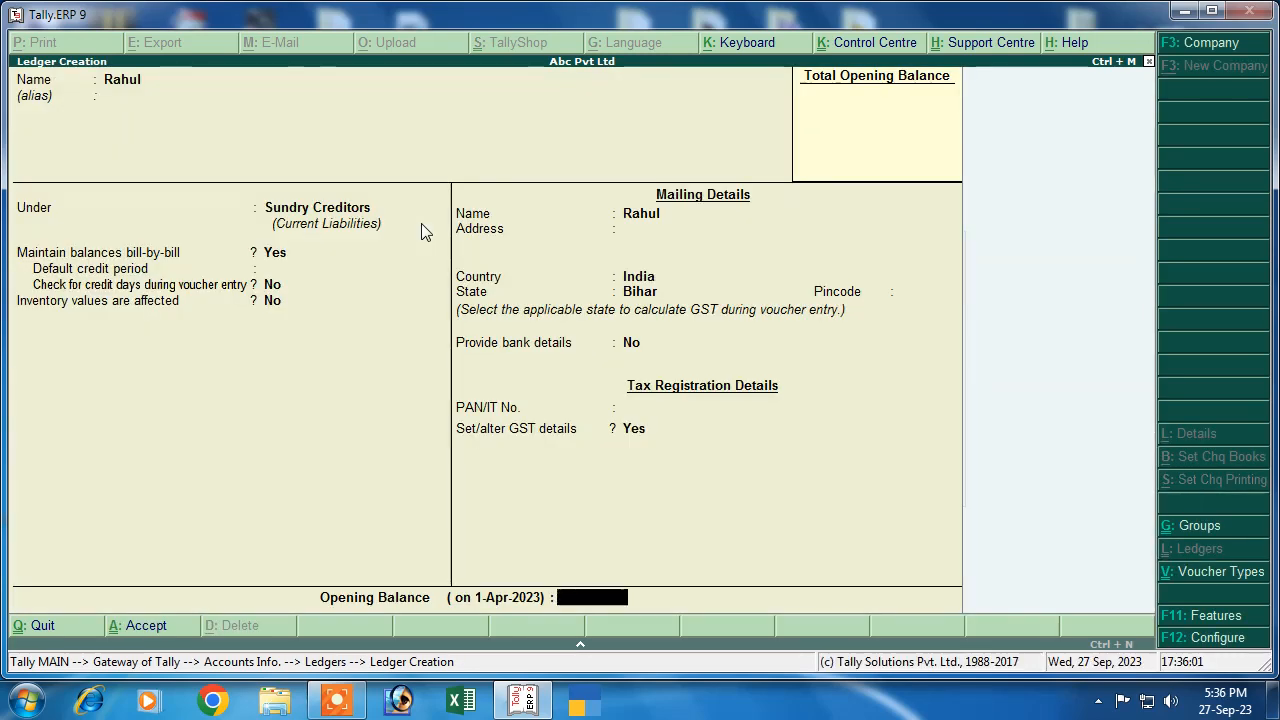
key(Return)
key(Return)
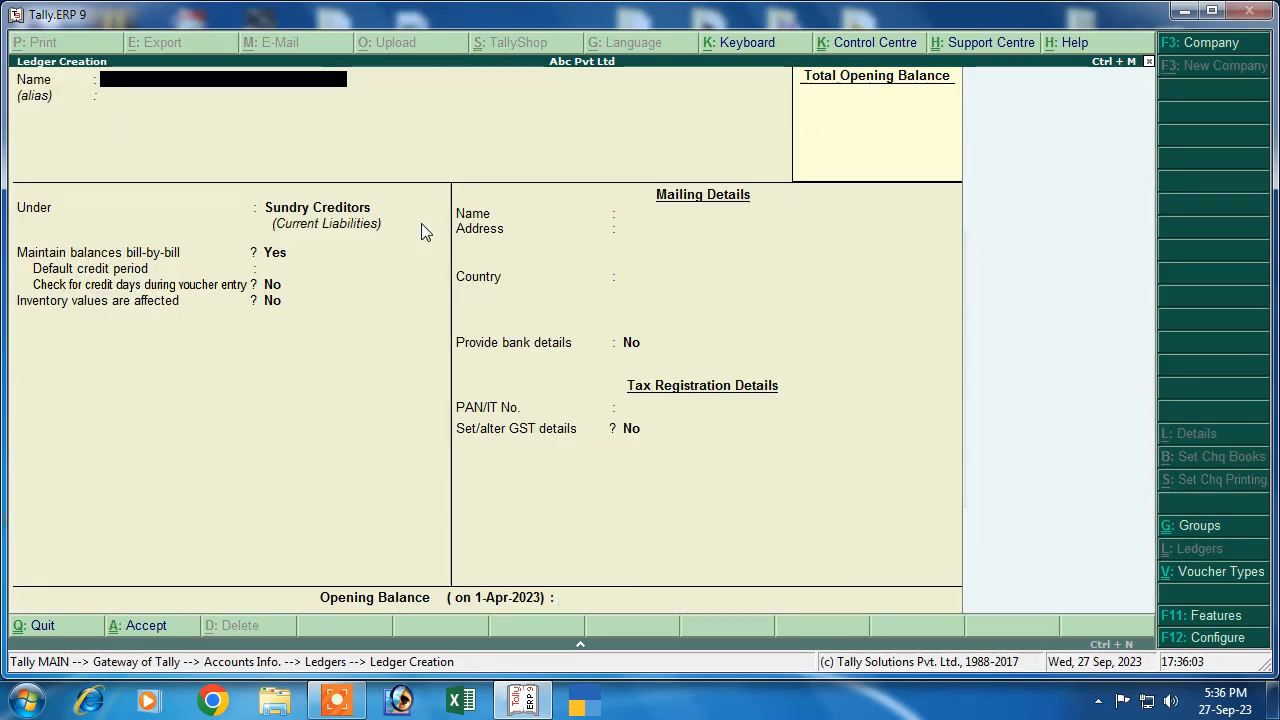
Create the customer party ledger under Sundry Debtors with Regular GST details and its GSTIN
text(S)
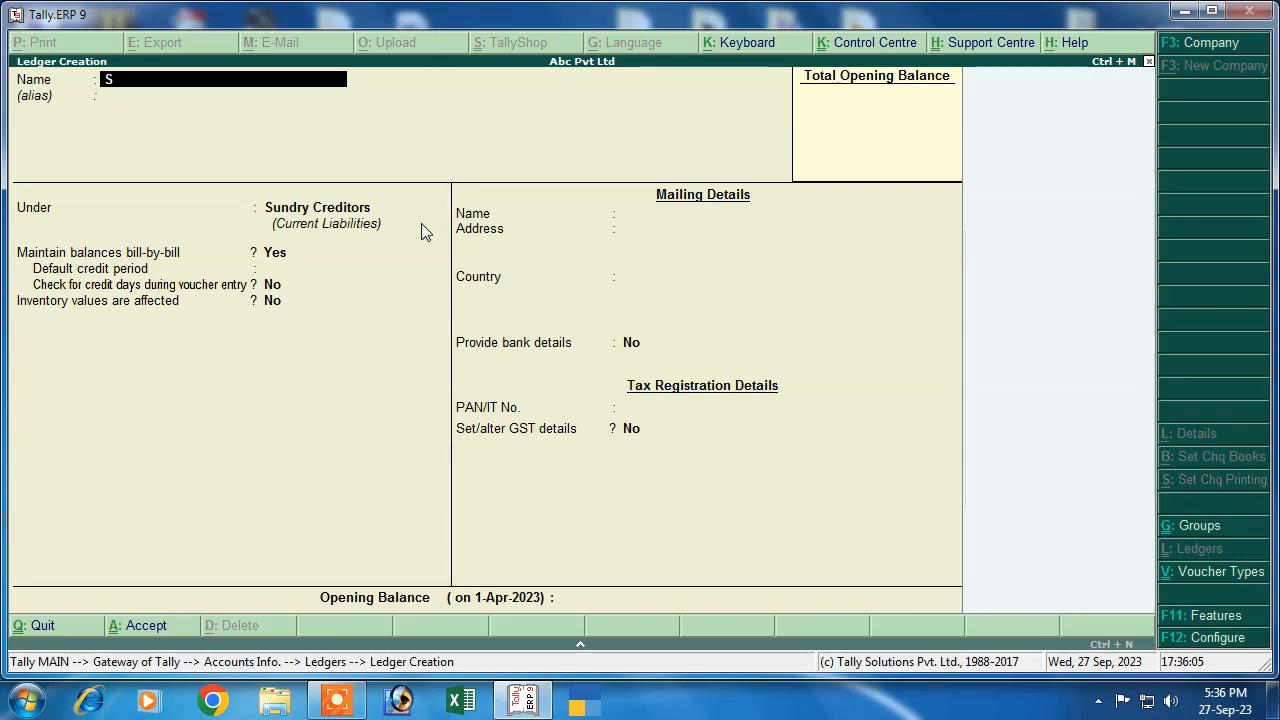
text(umit)
key(Return)
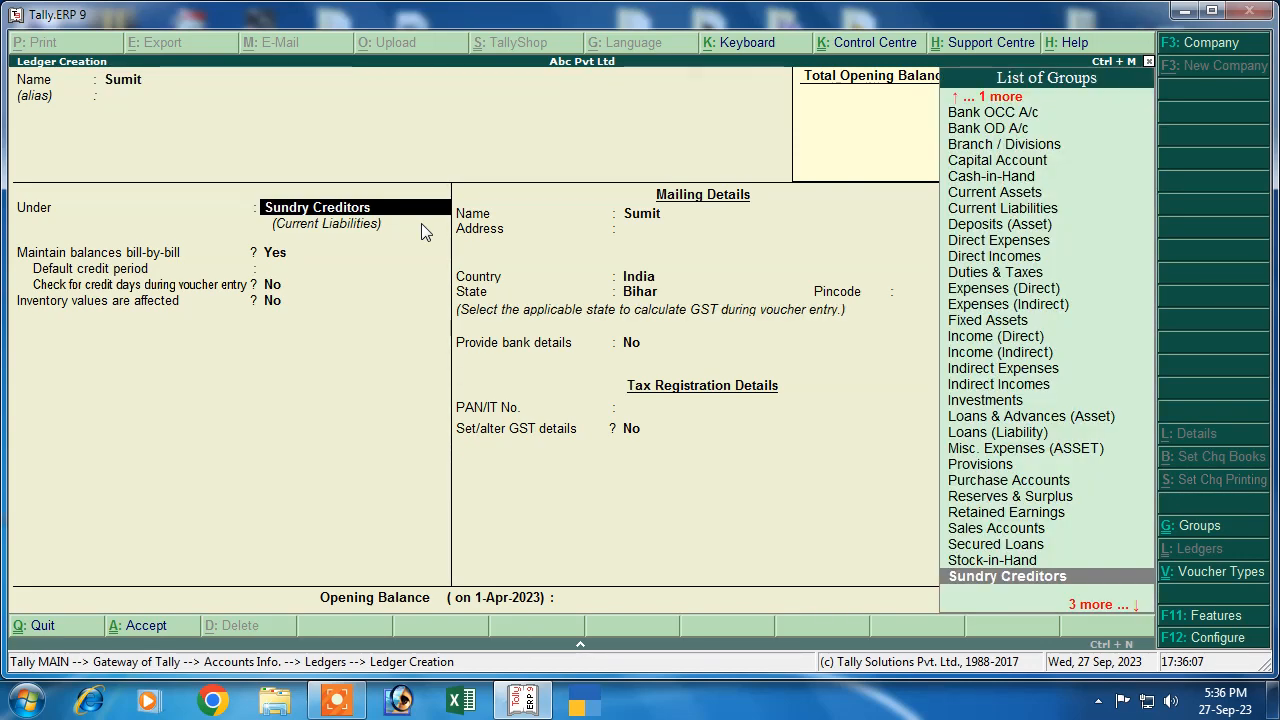
text(S)
key(Down)
key(Down)
key(Down)
key(Down)
key(Return)
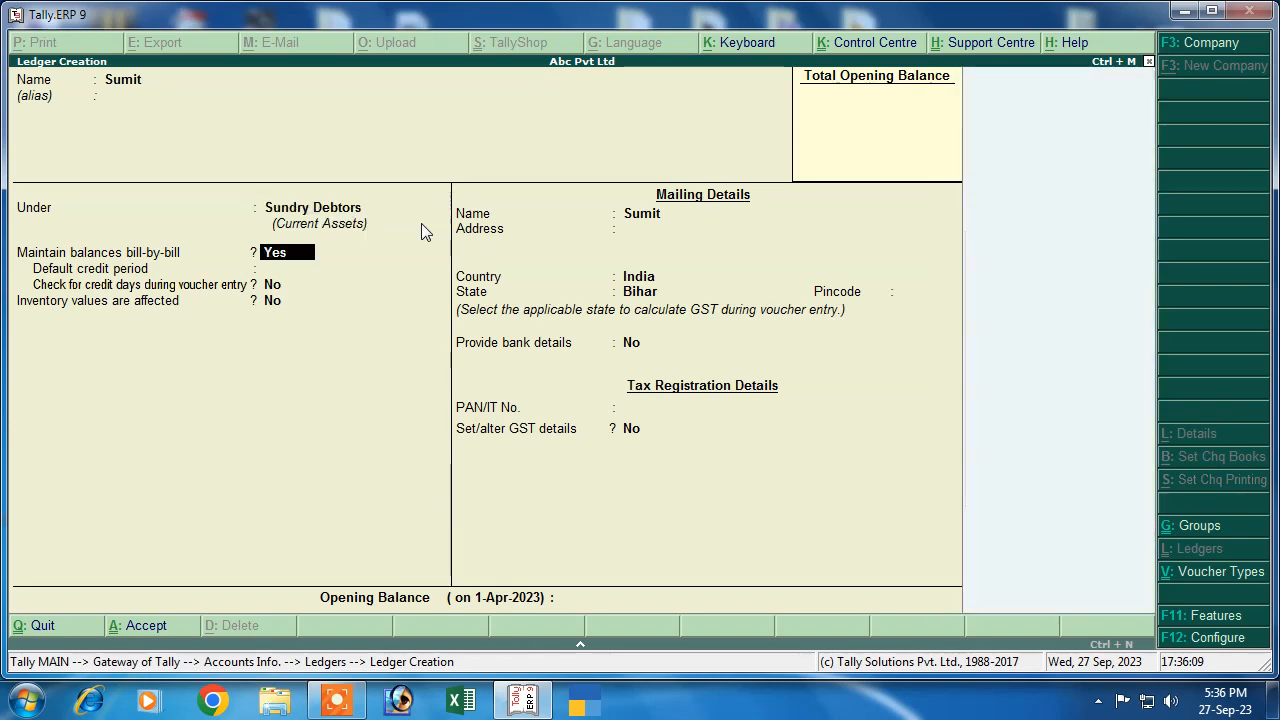
key(Return)
key(Return)
key(Return)
key(Return)
key(Return)
key(Return)
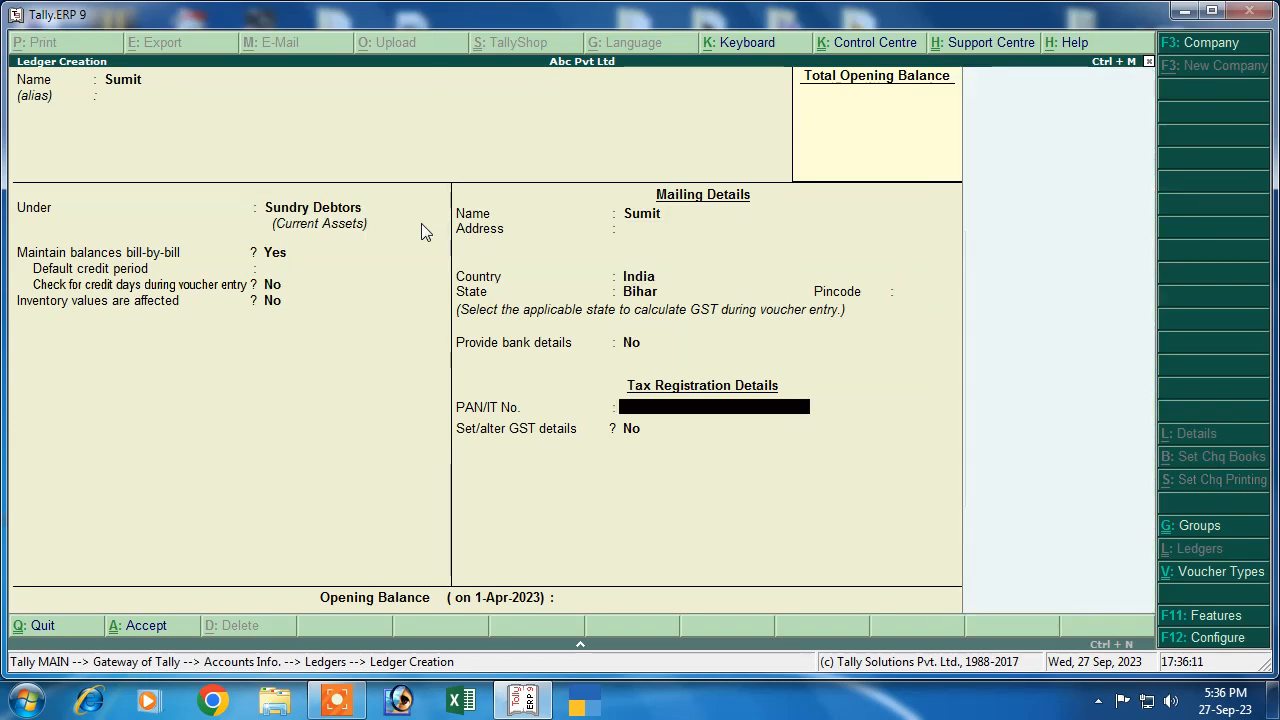
key(y)
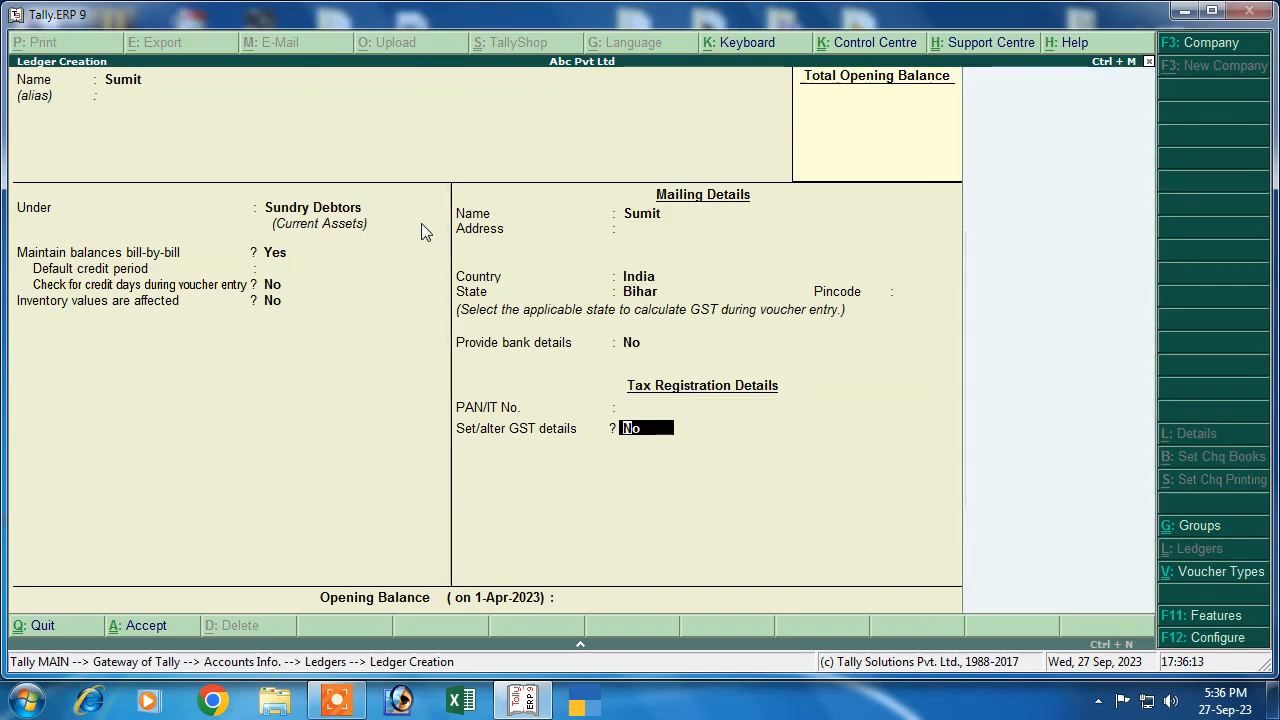
key(Return)
key(Return)
key(Return)
text(F4DF65G4F6D54G)
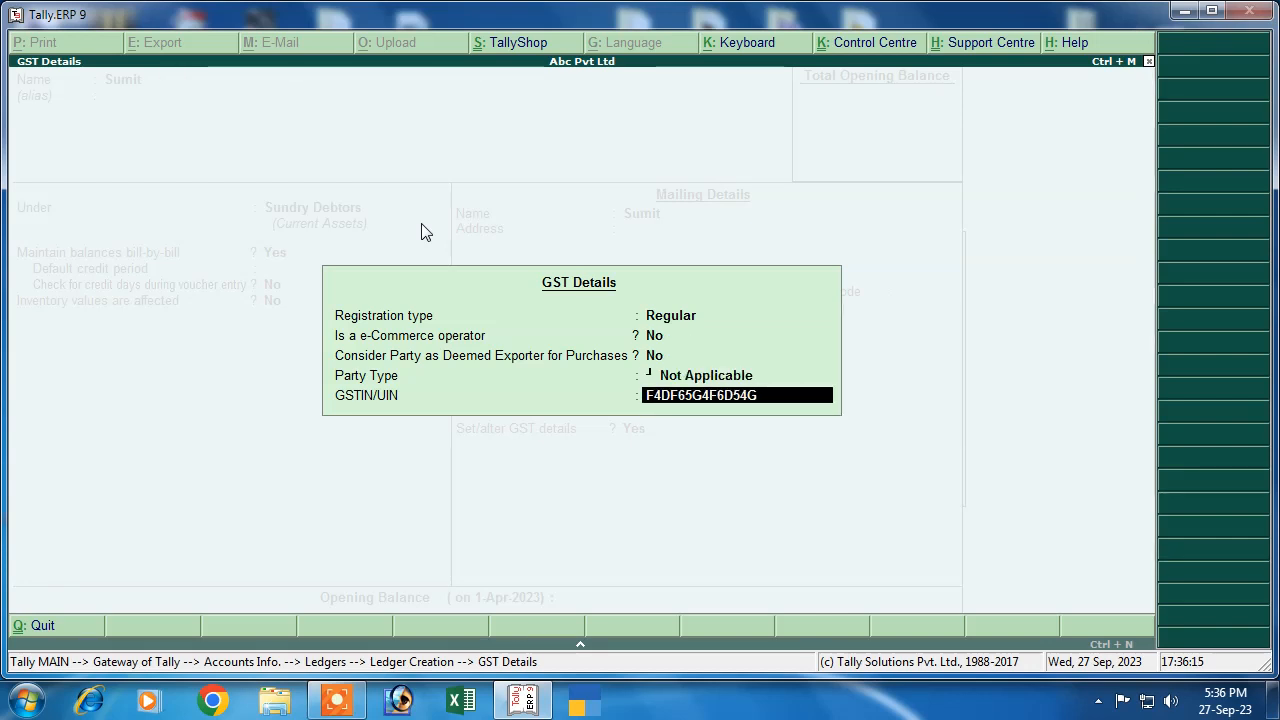
key(Return)
key(Return)
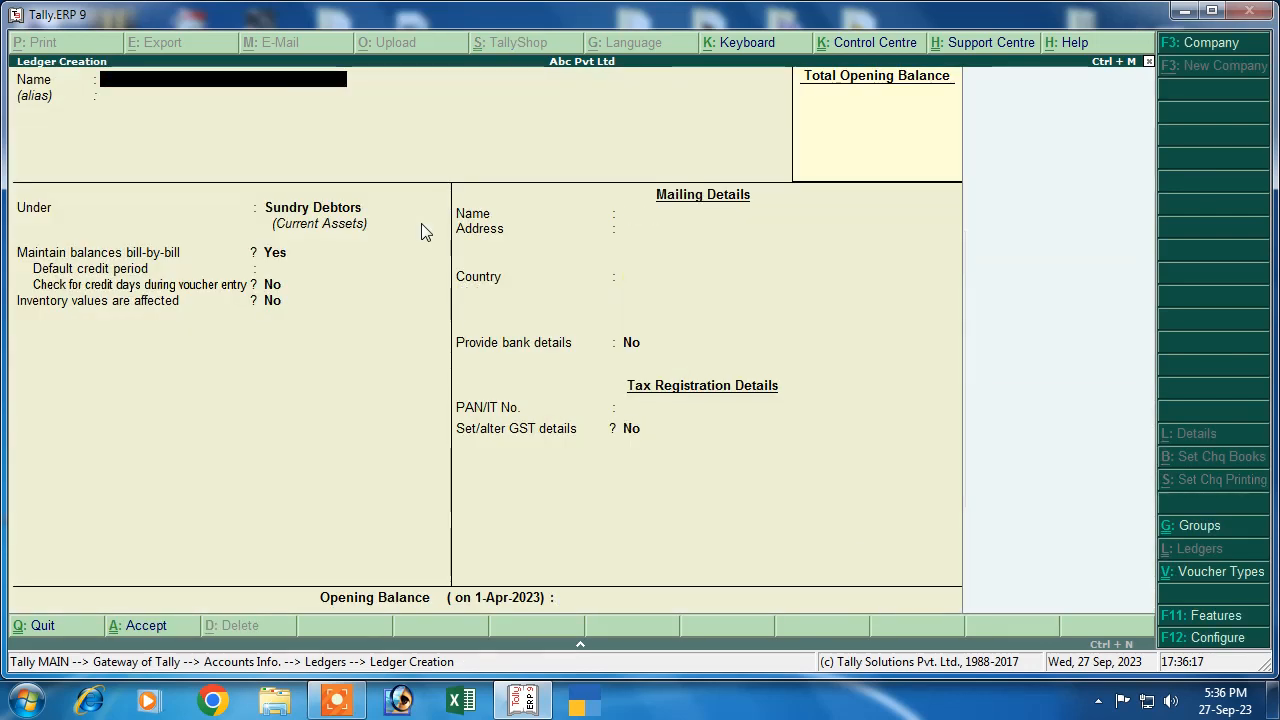
Create a Purchase ledger under Purchase Accounts, GST applicable, supply type Goods
text(Purchase)
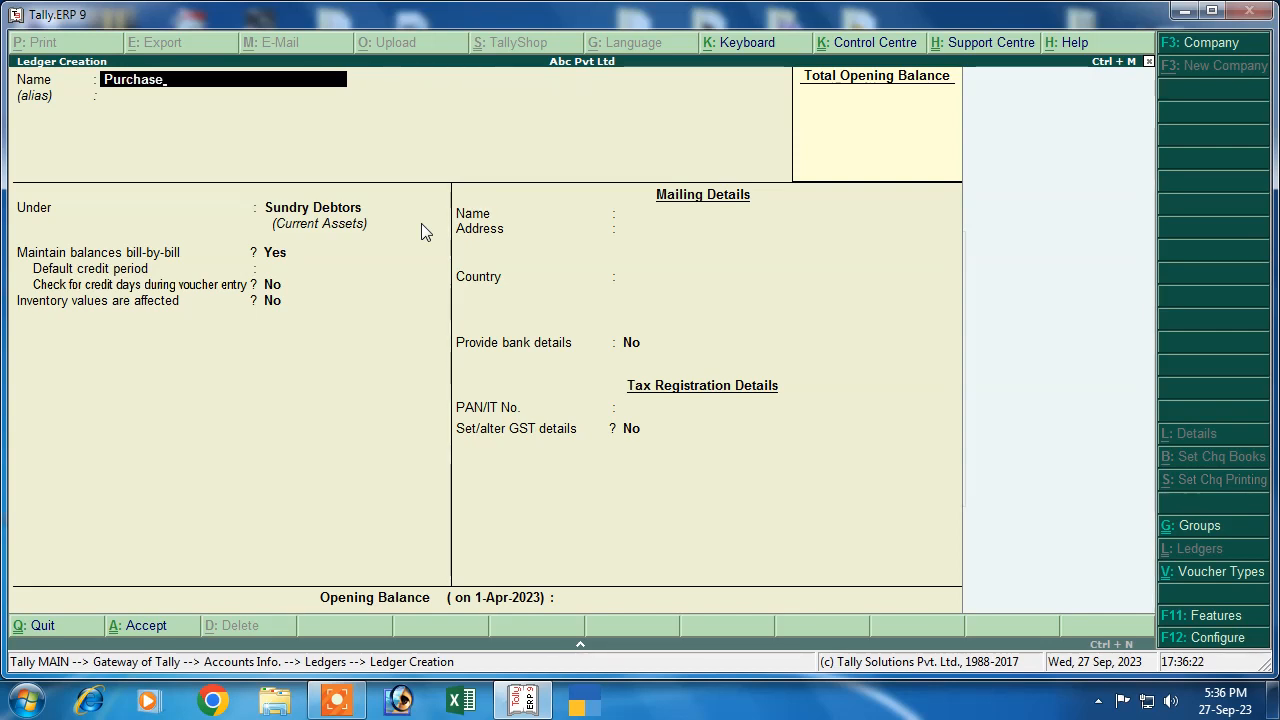
key(BackSpace)
key(BackSpace)
key(BackSpace)
text(ase)
key(Return)
key(Return)
text(P)
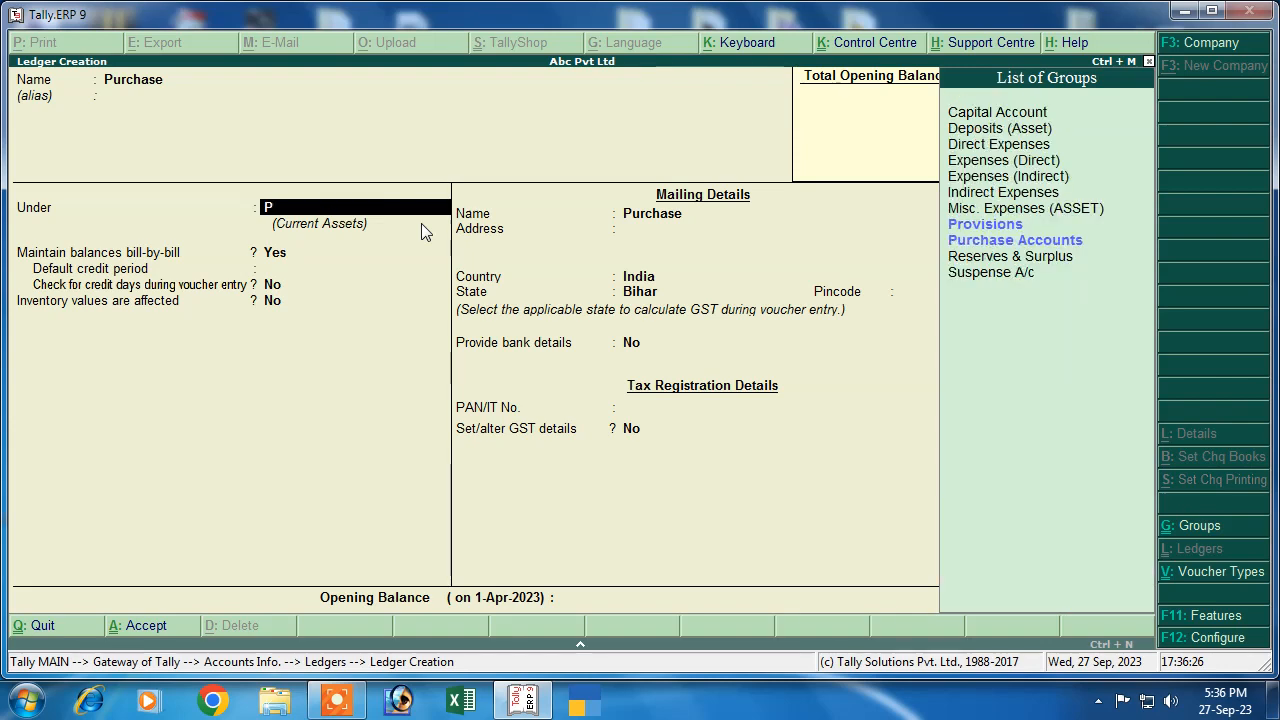
key(Down)
key(Return)
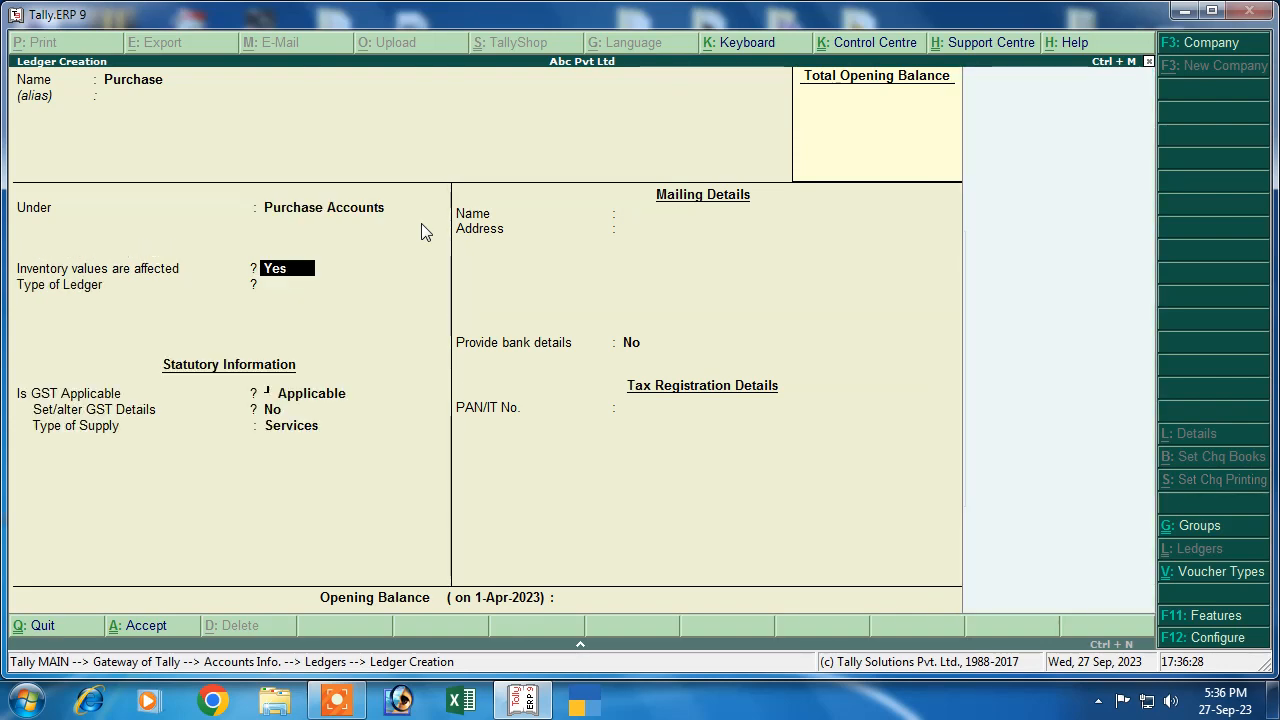
key(Return)
key(Return)
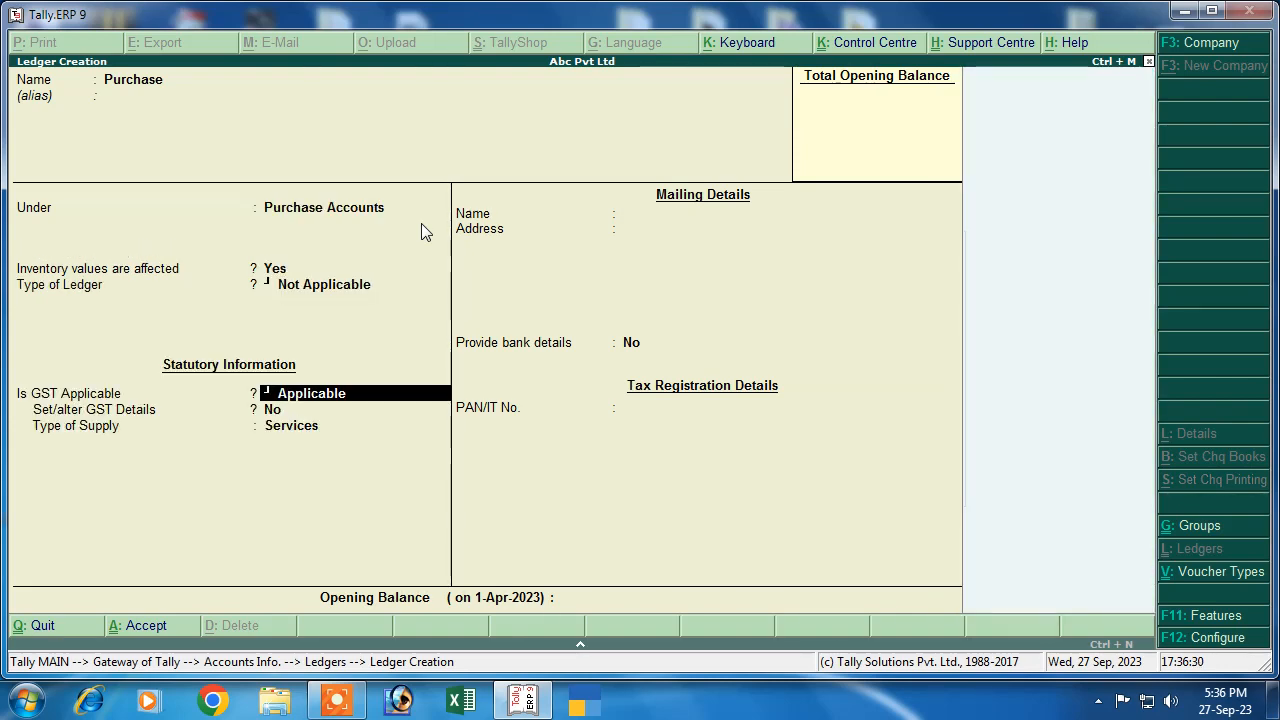
key(Return)
key(Return)
key(Up)
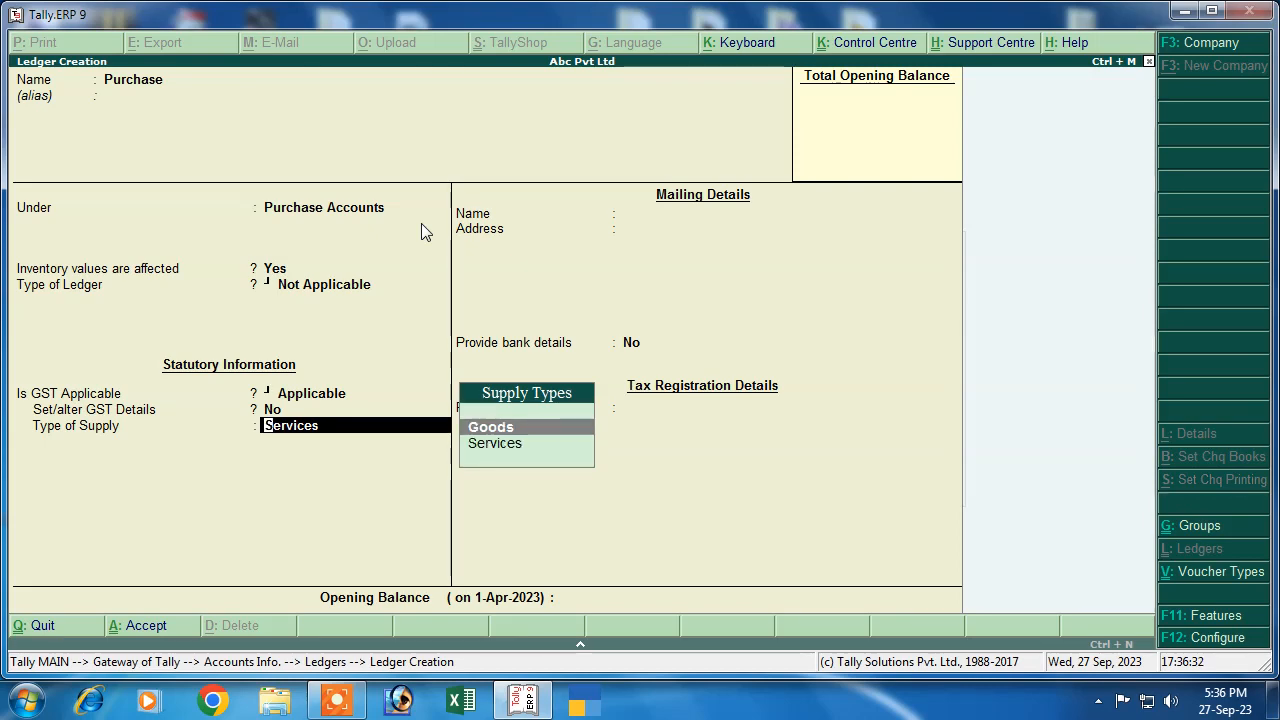
key(Return)
Create a Sales ledger under Sales Accounts with supply type Goods
key(Return)
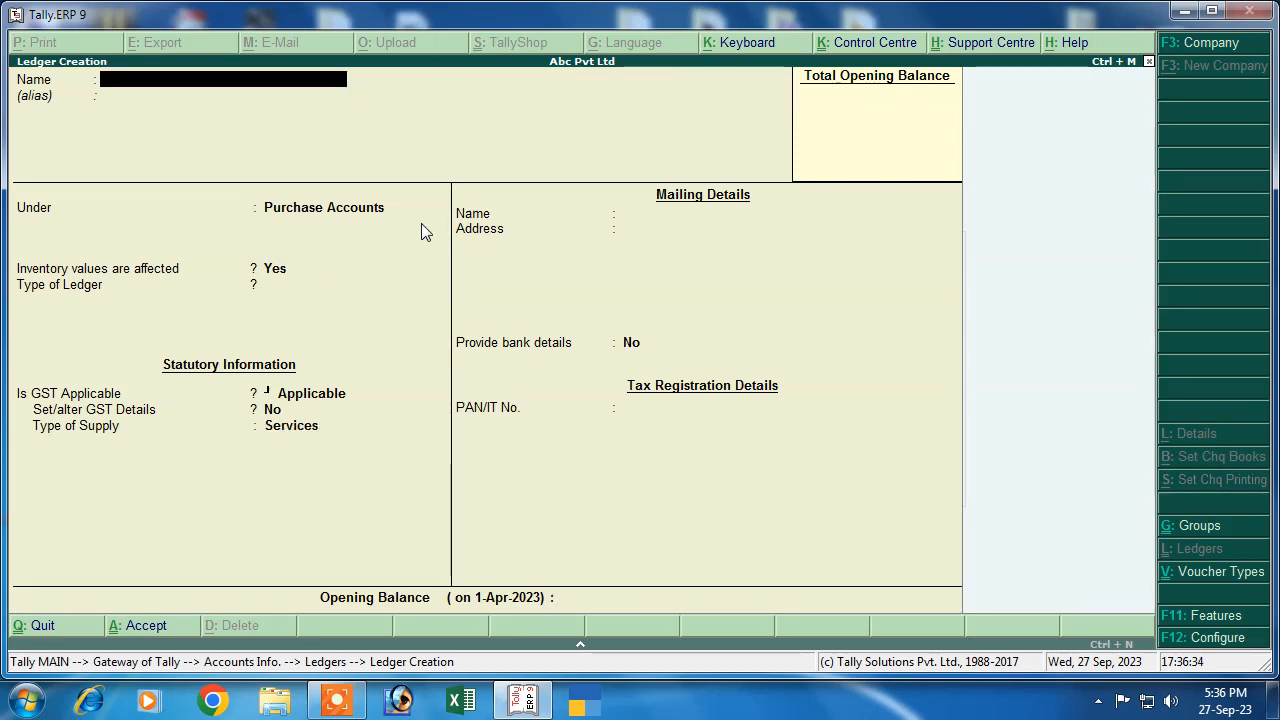
text(Sales)
key(Return)
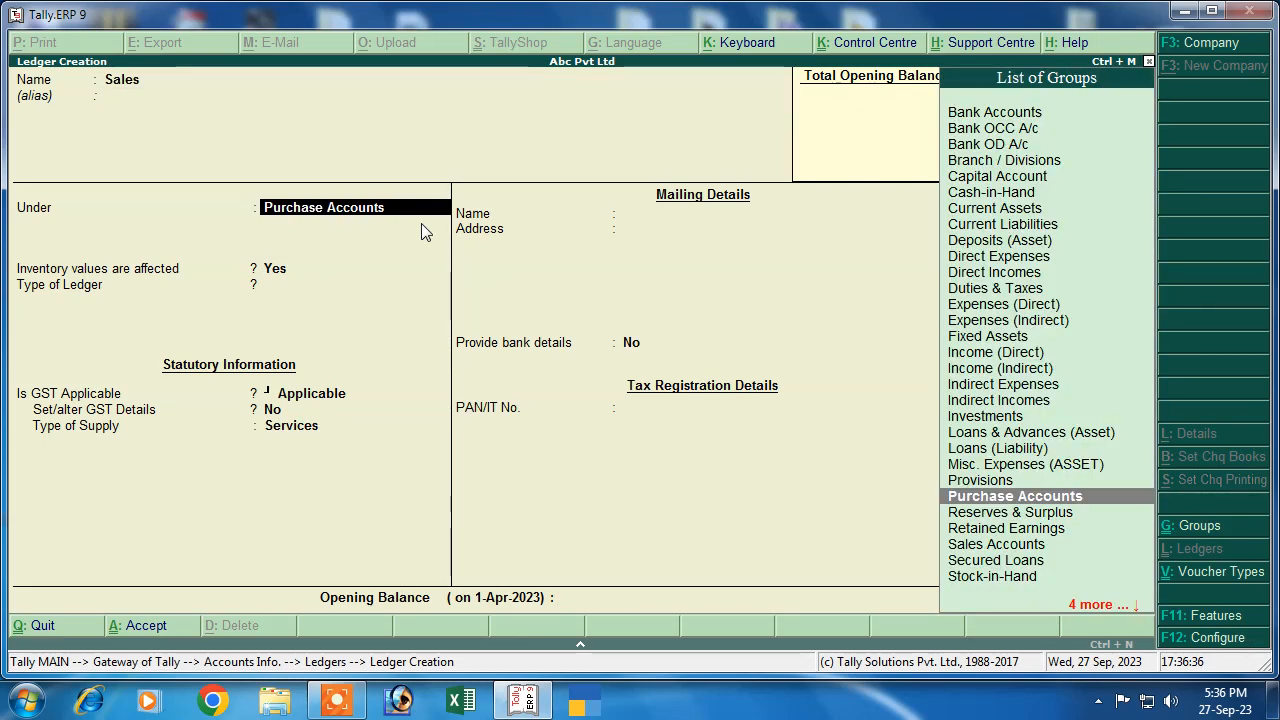
text(S)
key(Return)
key(Return)
key(Return)
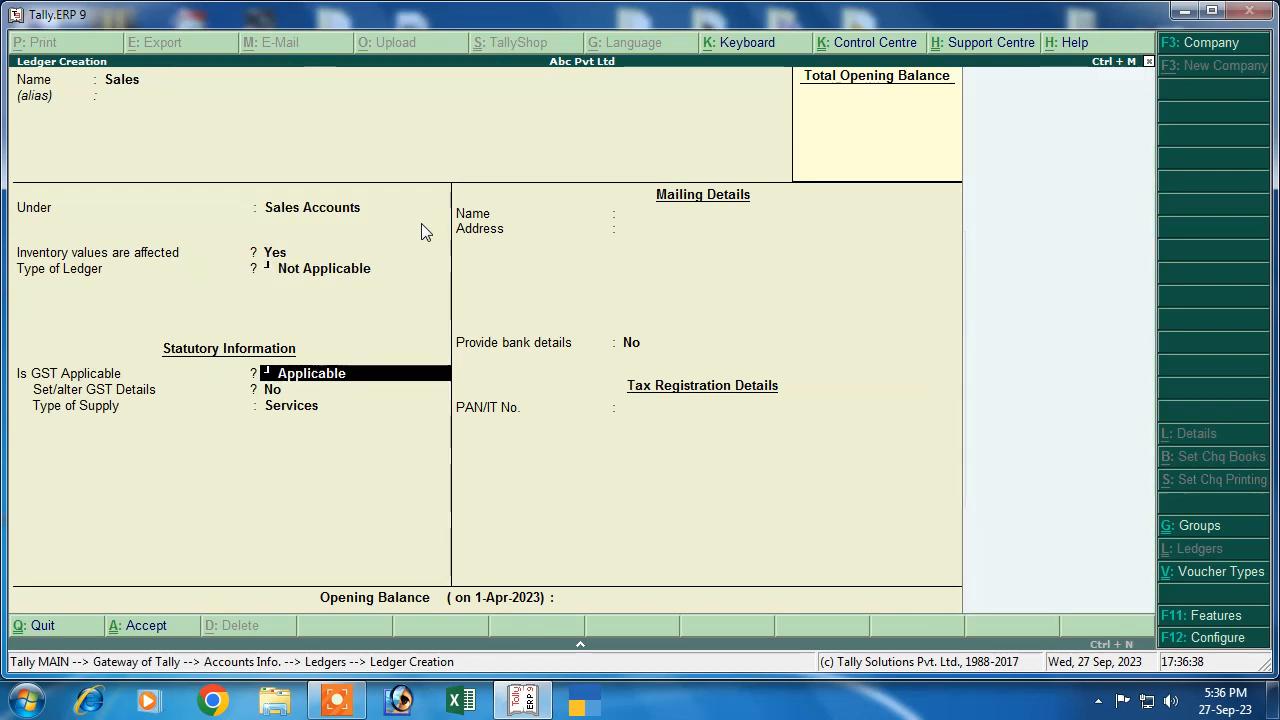
key(Return)
key(Return)
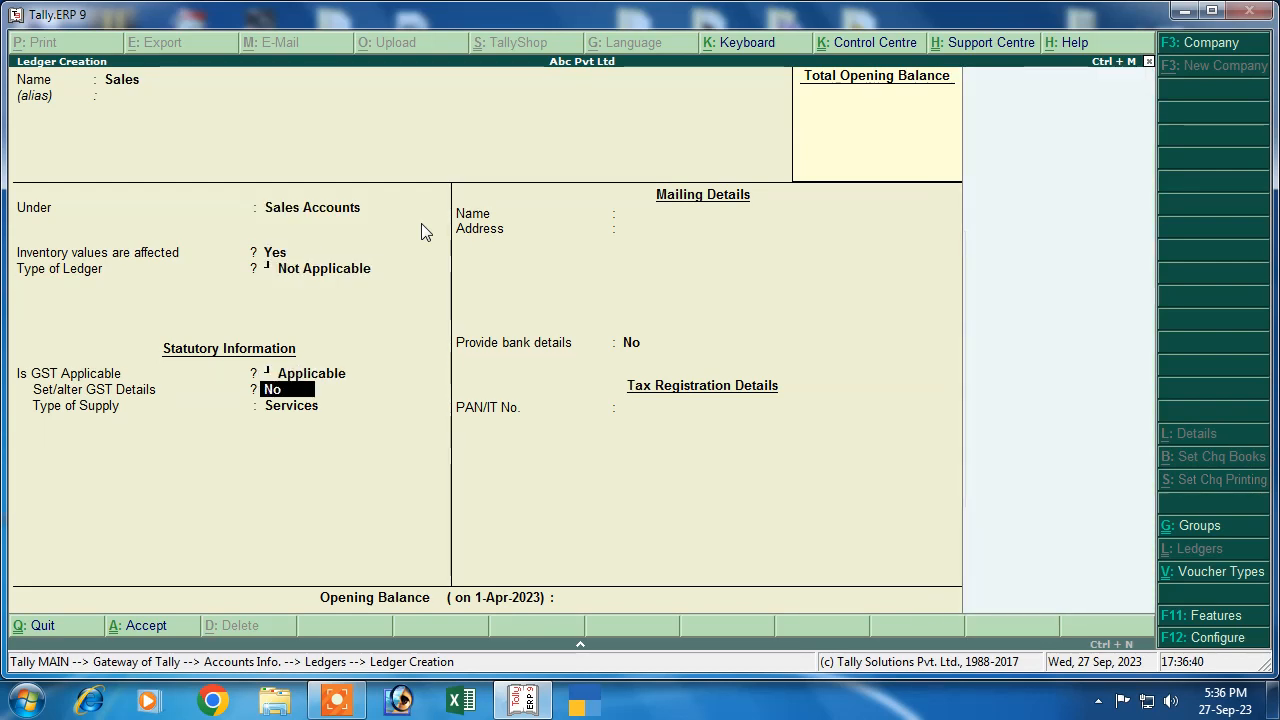
key(Up)
key(Return)
key(Return)
key(Return)
key(Return)
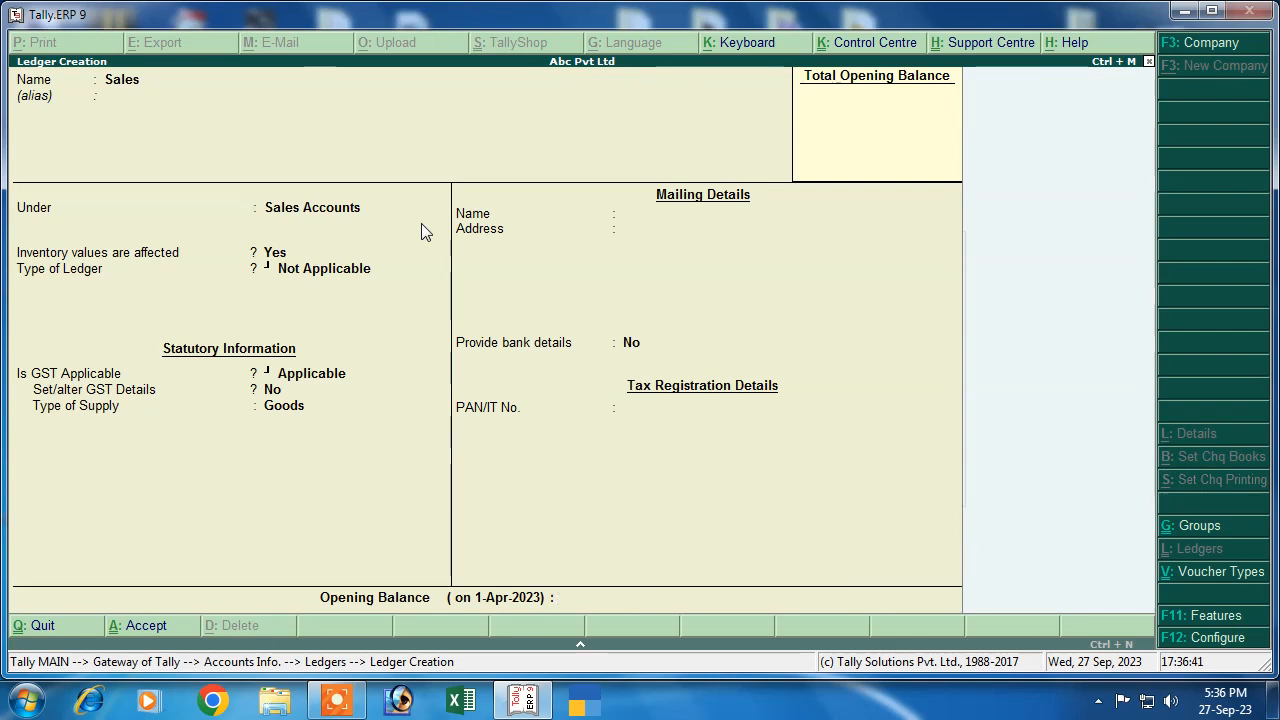
key(Return)
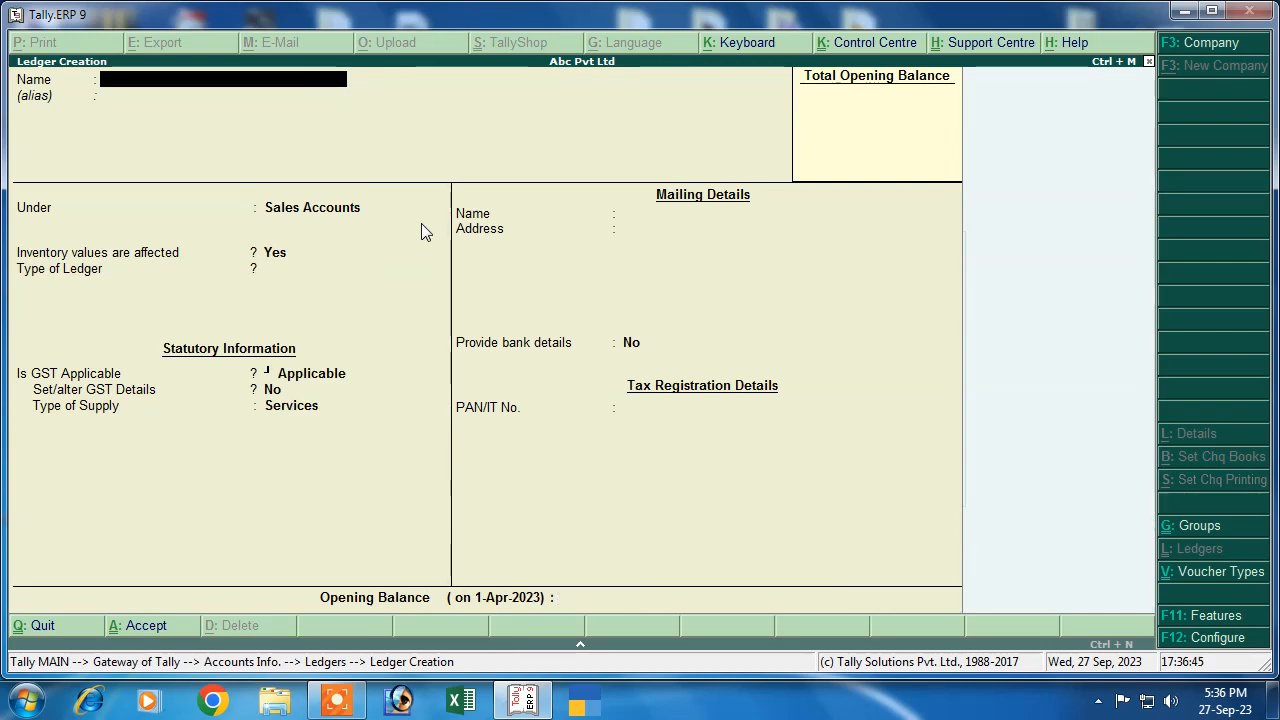
Create the Cgst ledger under Duties & Taxes as GST Central Tax at 6%, rounding Not Applicable
text(Cgast)
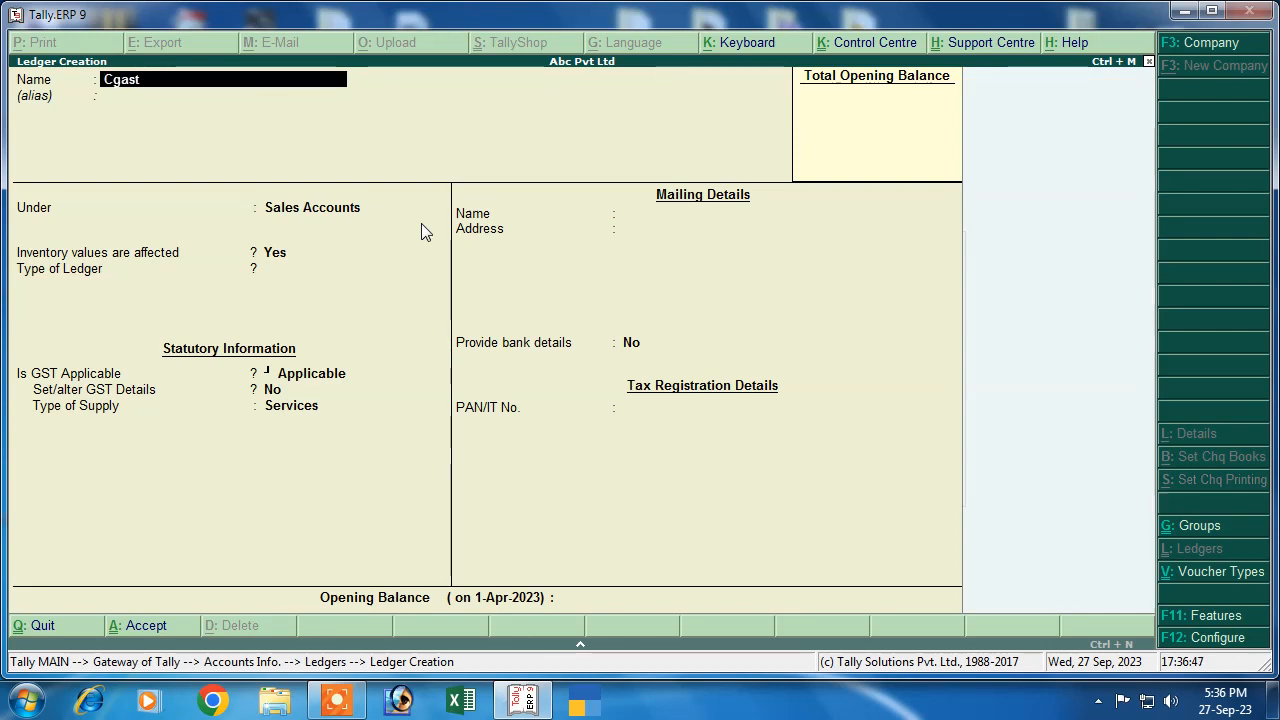
key(BackSpace)
key(BackSpace)
key(BackSpace)
text(s)
key(BackSpace)
text(st)
key(Return)
key(Return)
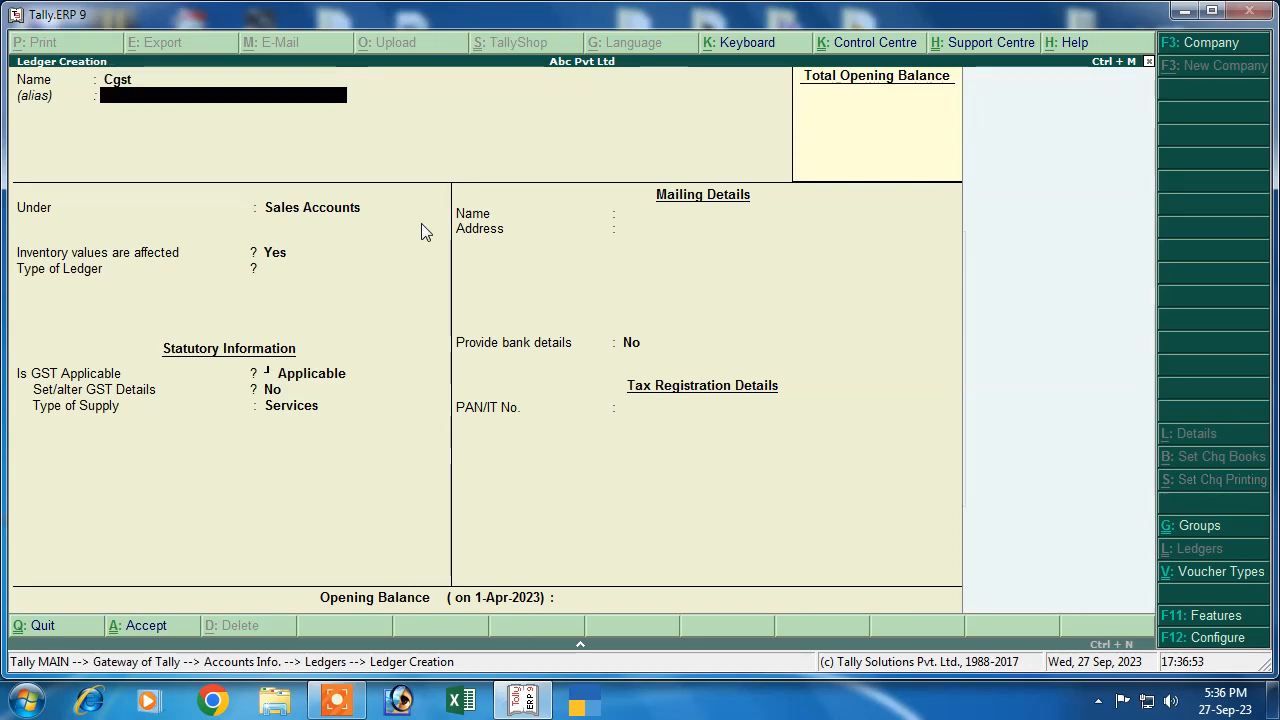
text(D)
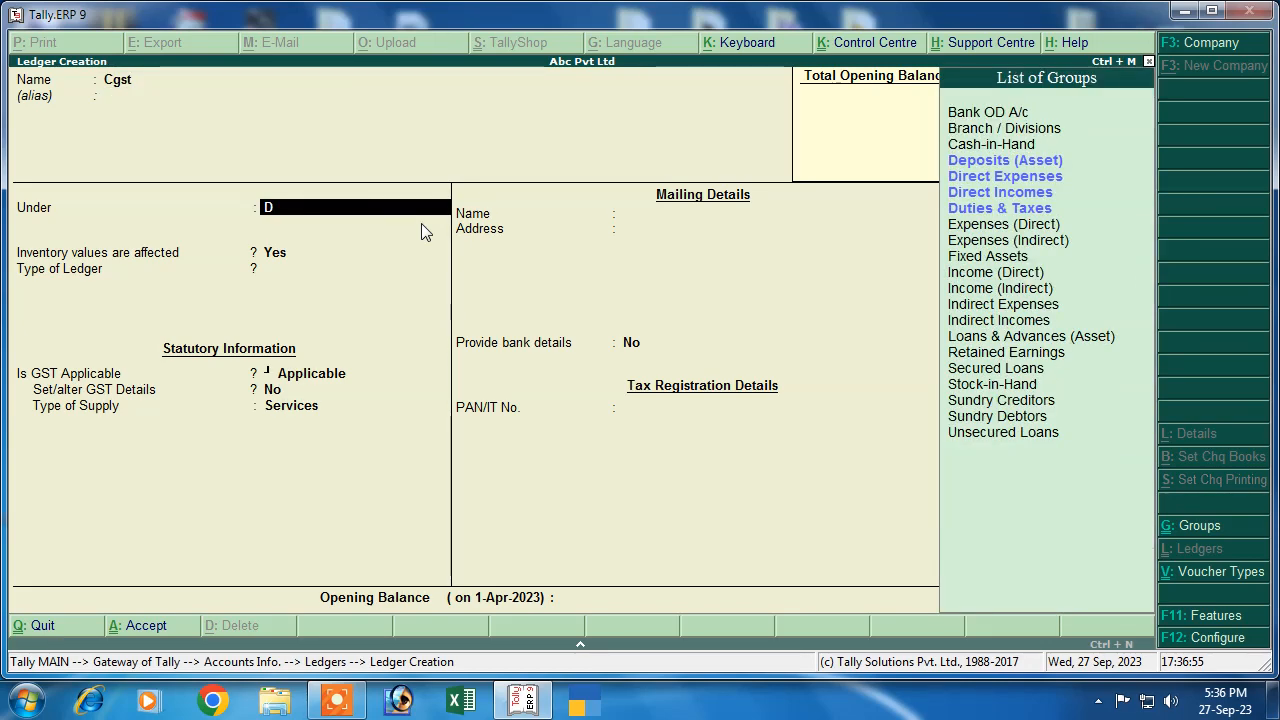
key(Down)
key(Down)
key(Down)
key(Down)
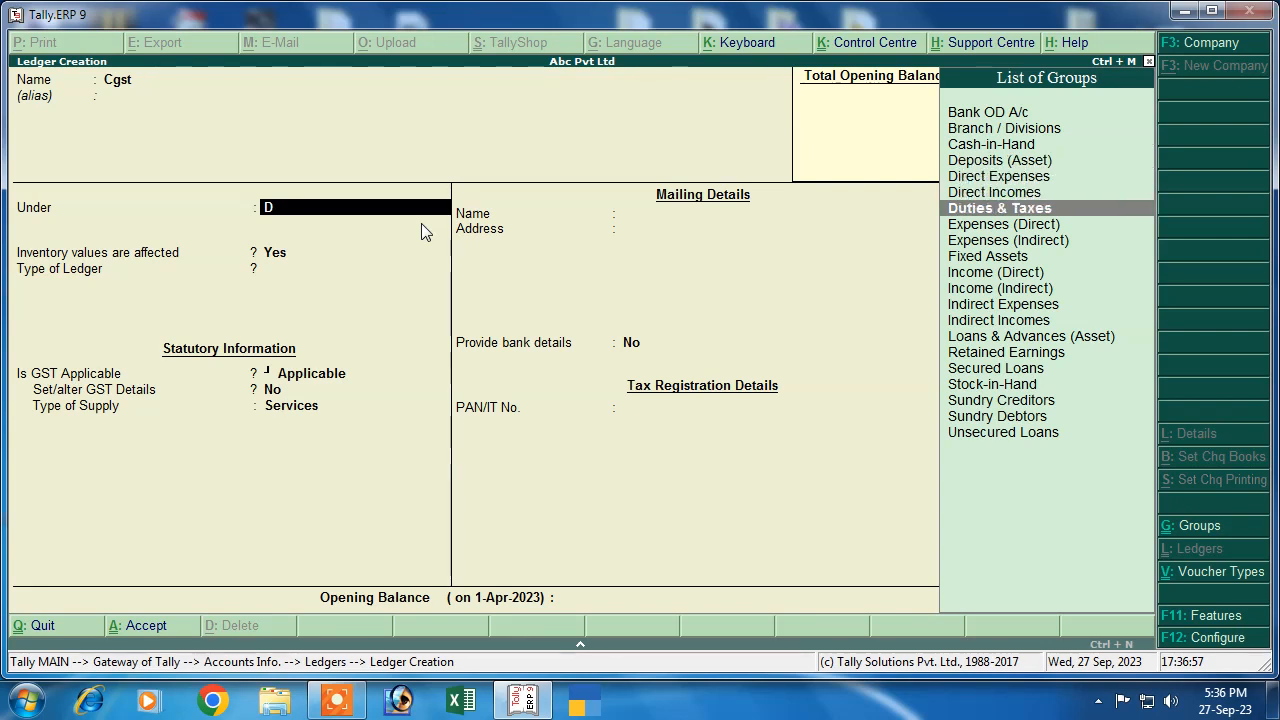
key(Return)
key(Up)
key(Return)
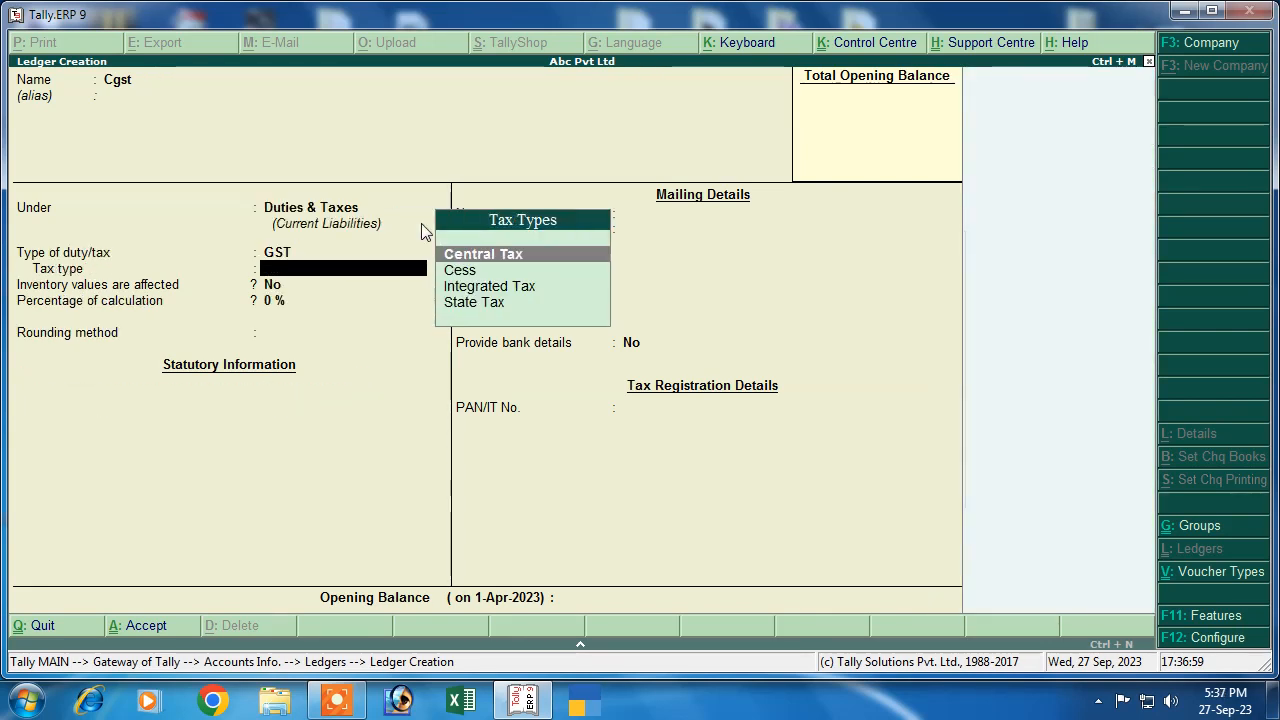
key(Return)
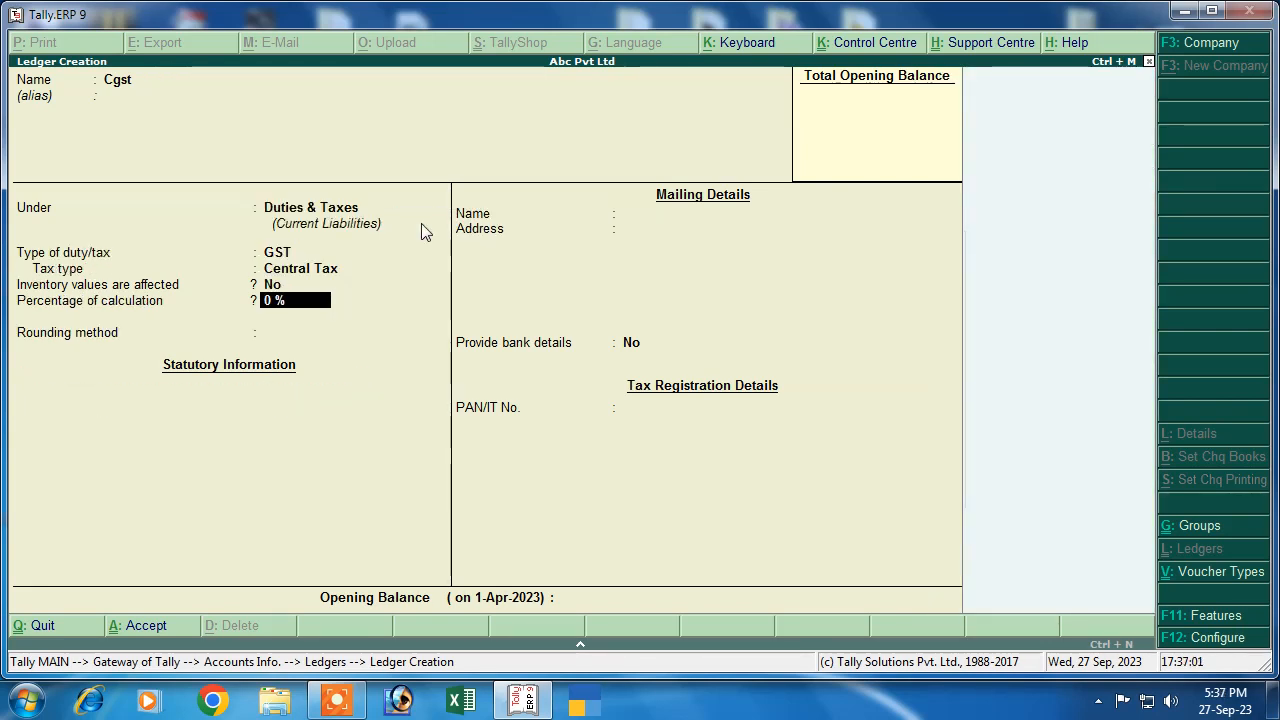
text(6)
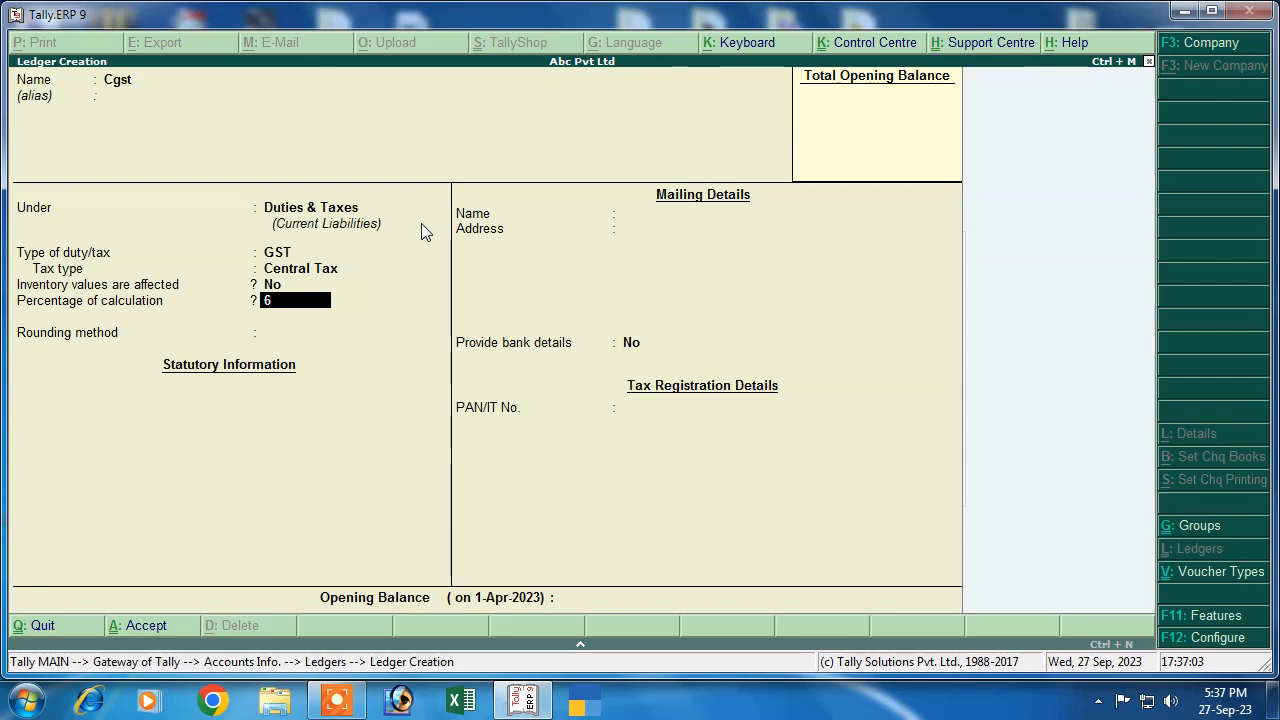
key(Return)
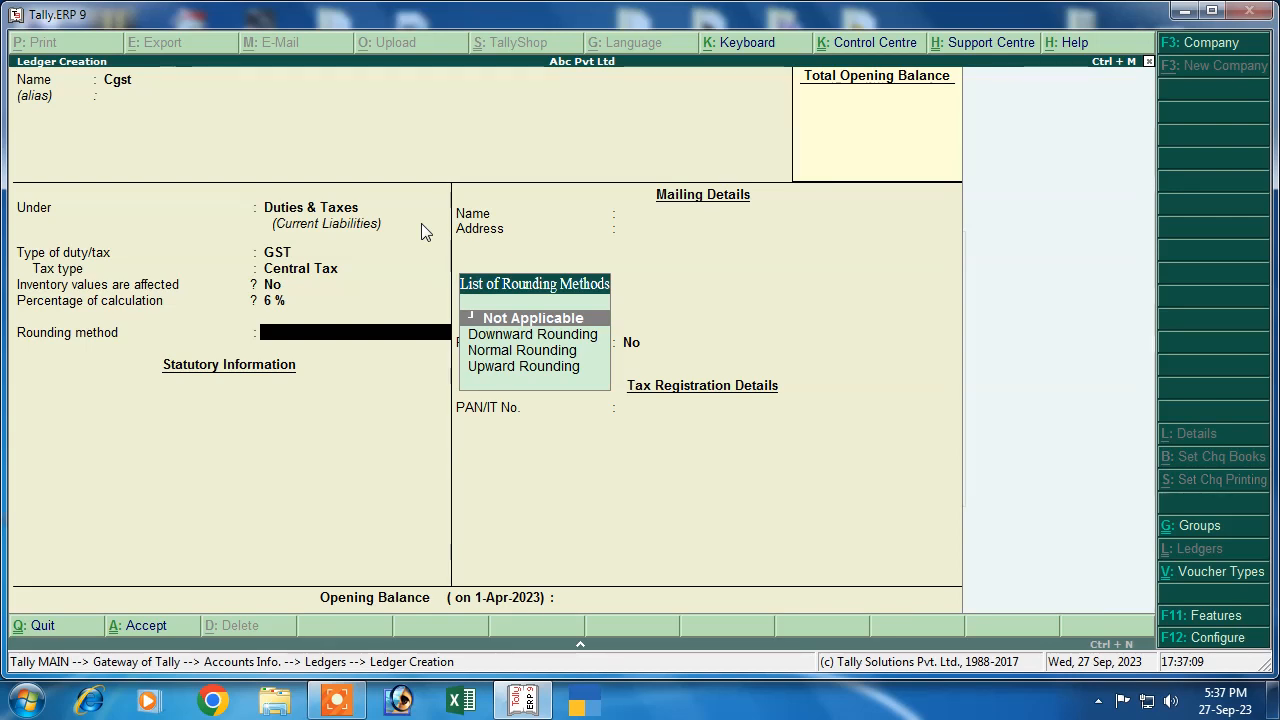
key(Return)
key(Return)
key(Return)
Create the Sgst ledger under Duties & Taxes as GST State Tax at 6%
text(S)
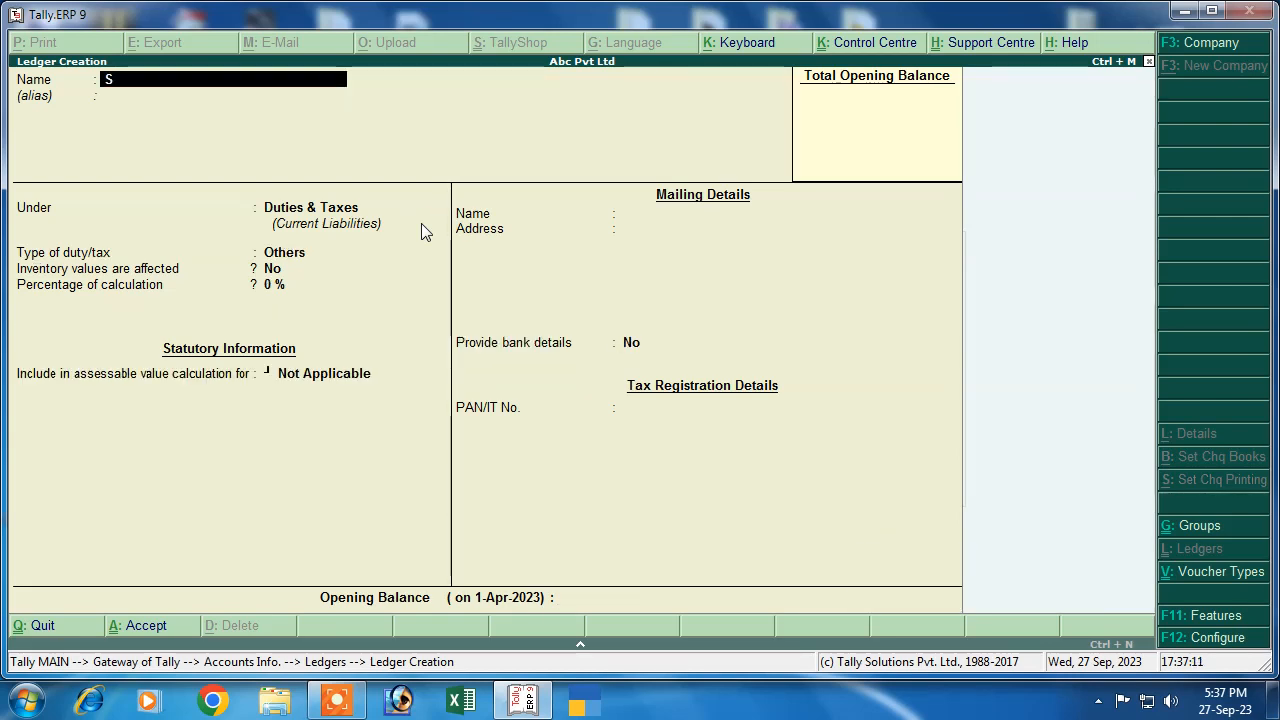
text(gst)
key(Return)
key(Return)
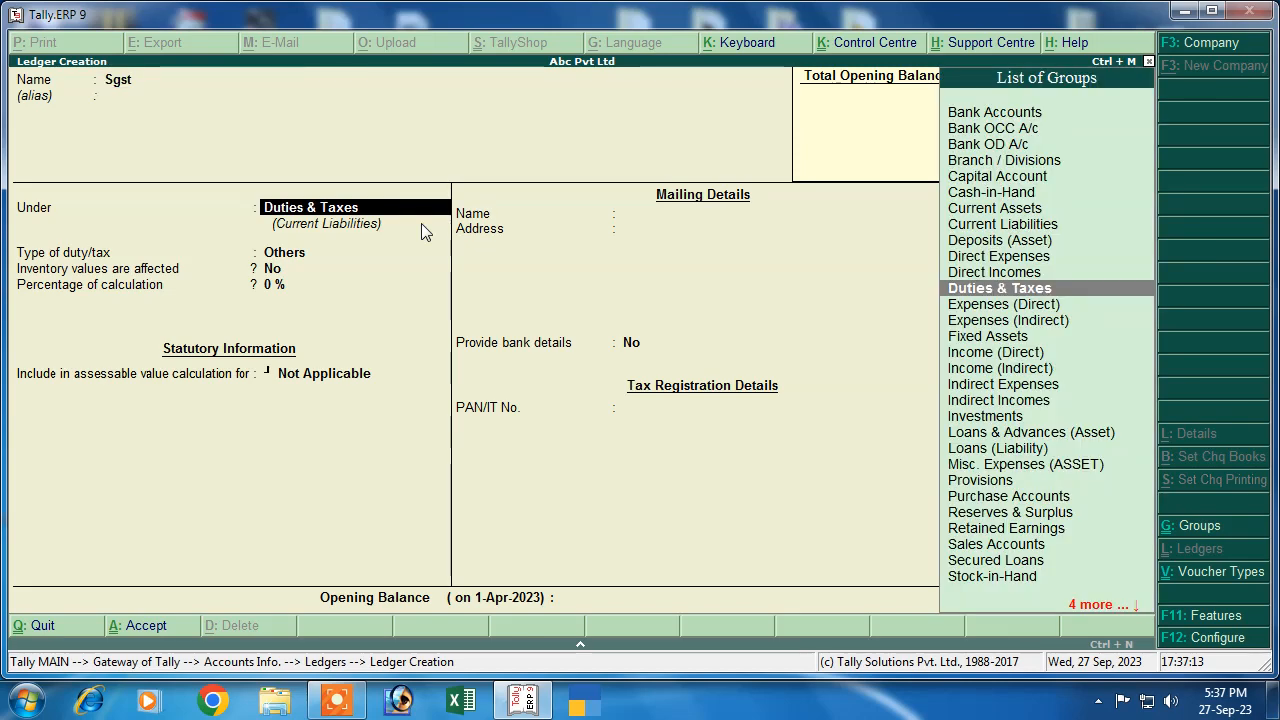
key(Return)
key(Up)
key(Return)
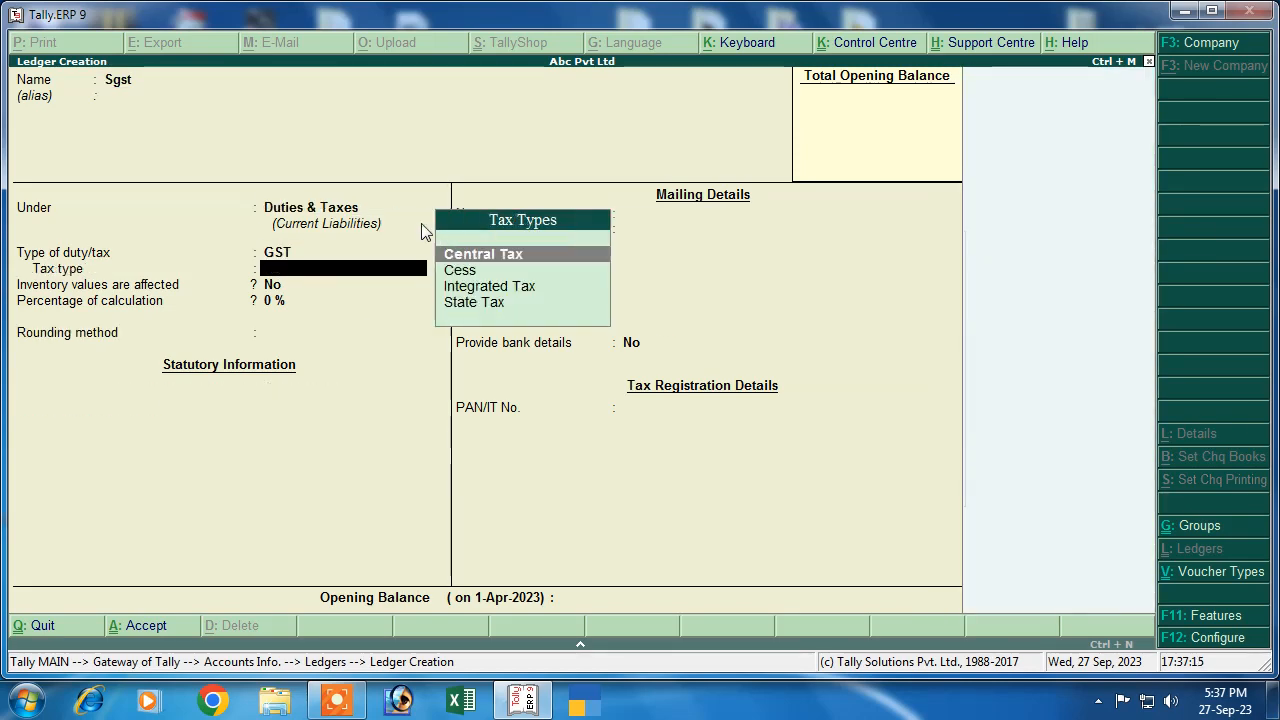
key(Down)
key(Down)
key(Down)
key(Return)
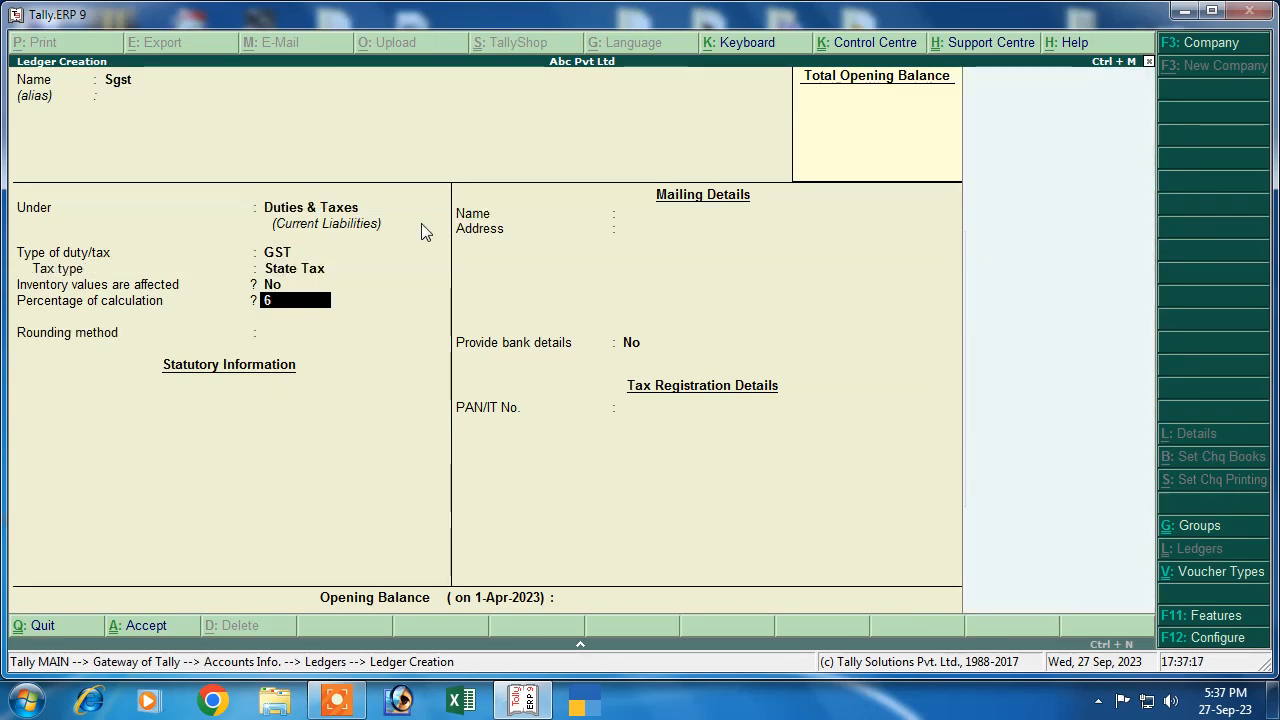
key(Return)
key(Return)
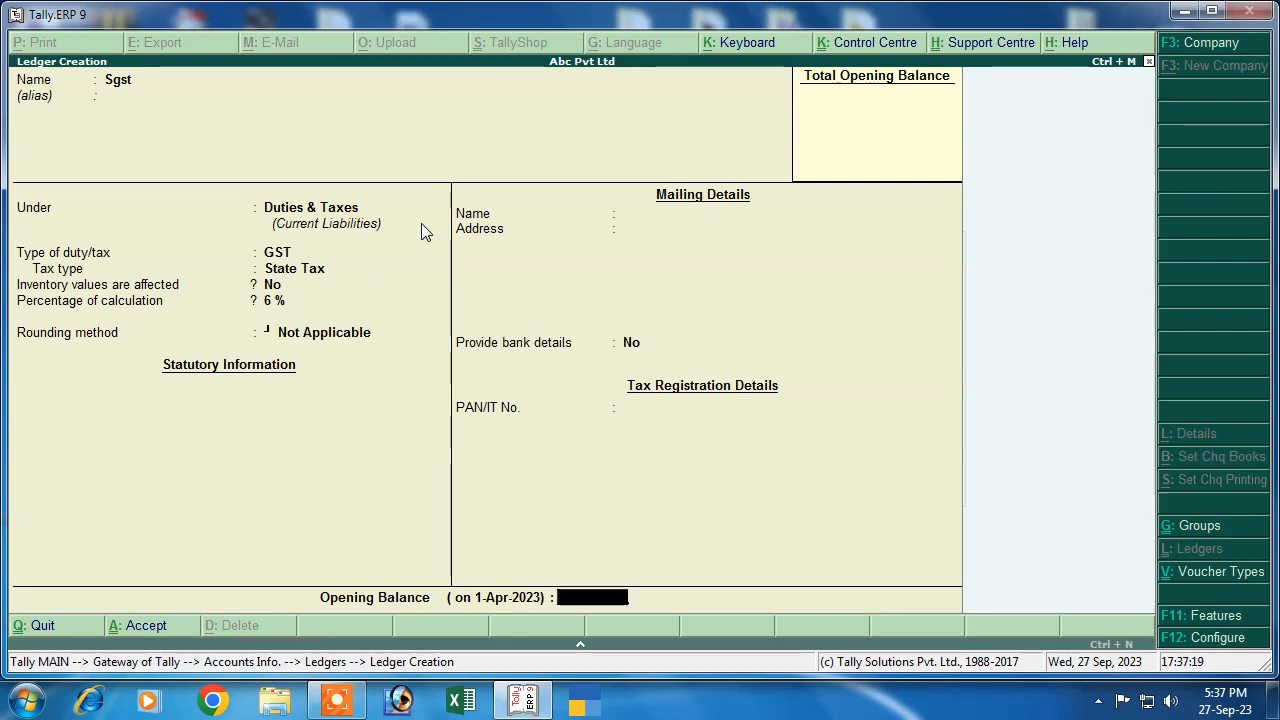
key(Return)
key(Return)
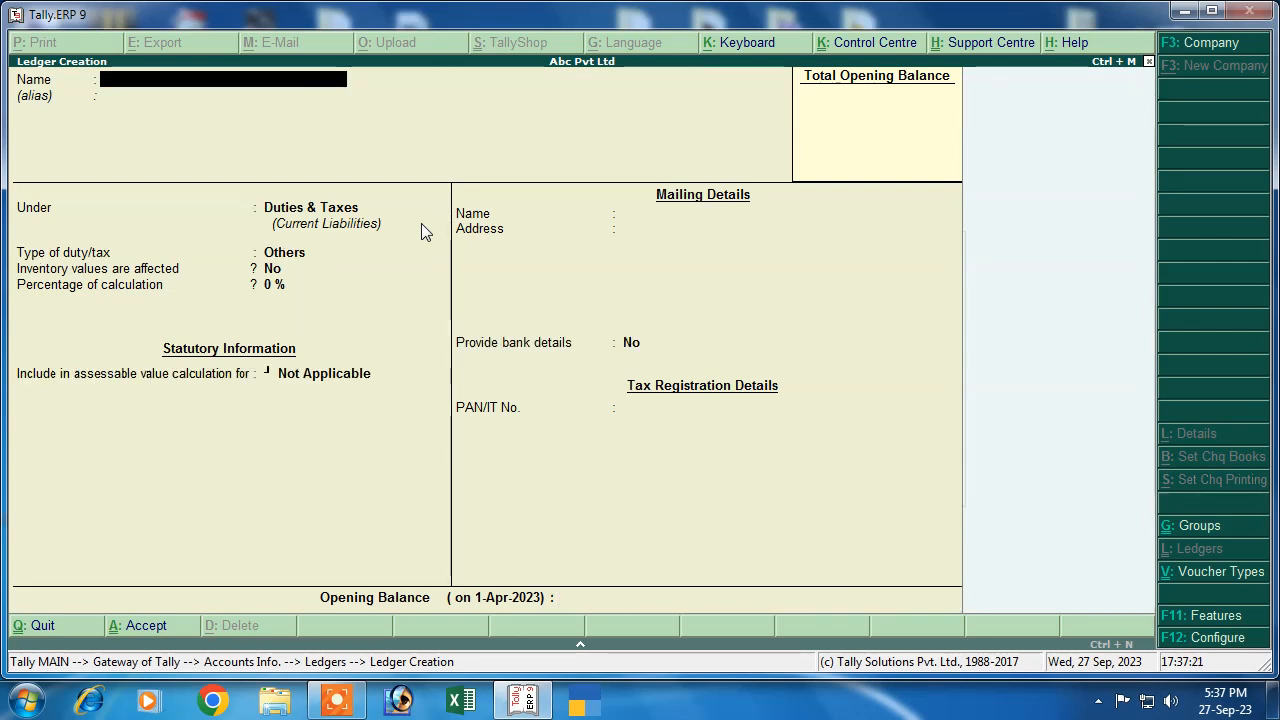
key(Escape)
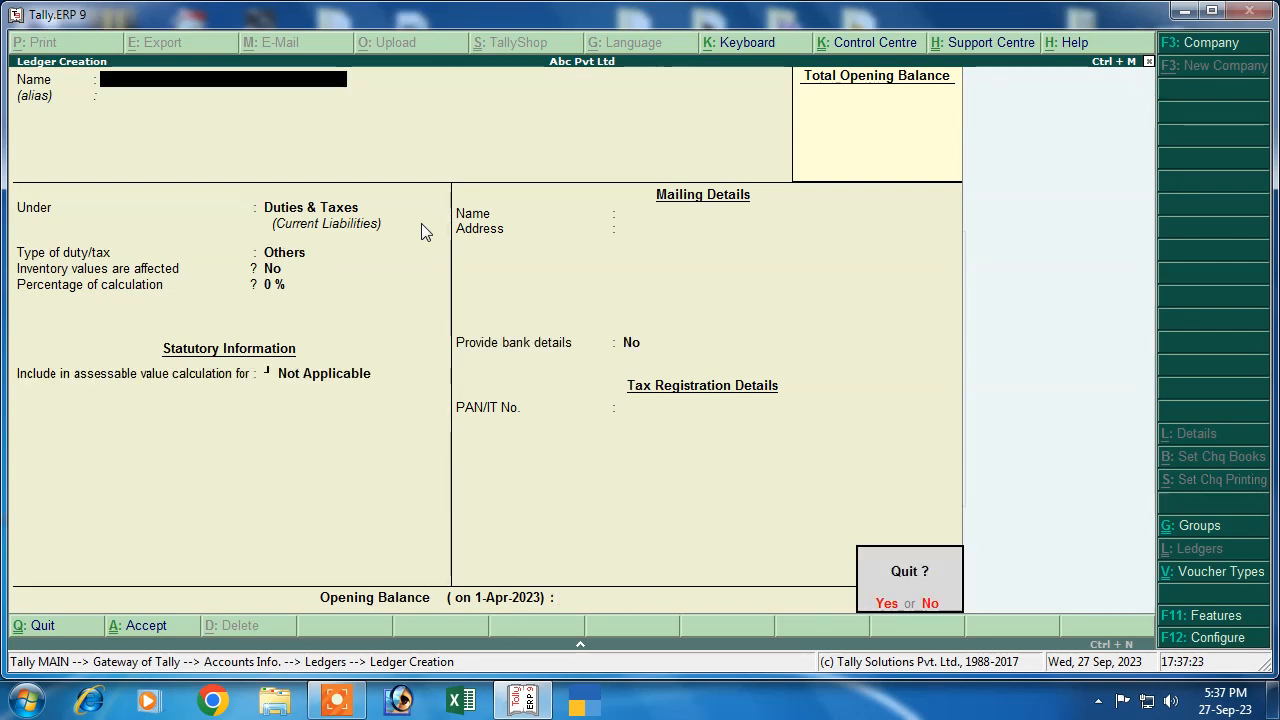
Quit ledger creation and go to Inventory Info > Units of Measure
key(y)
key(Escape)
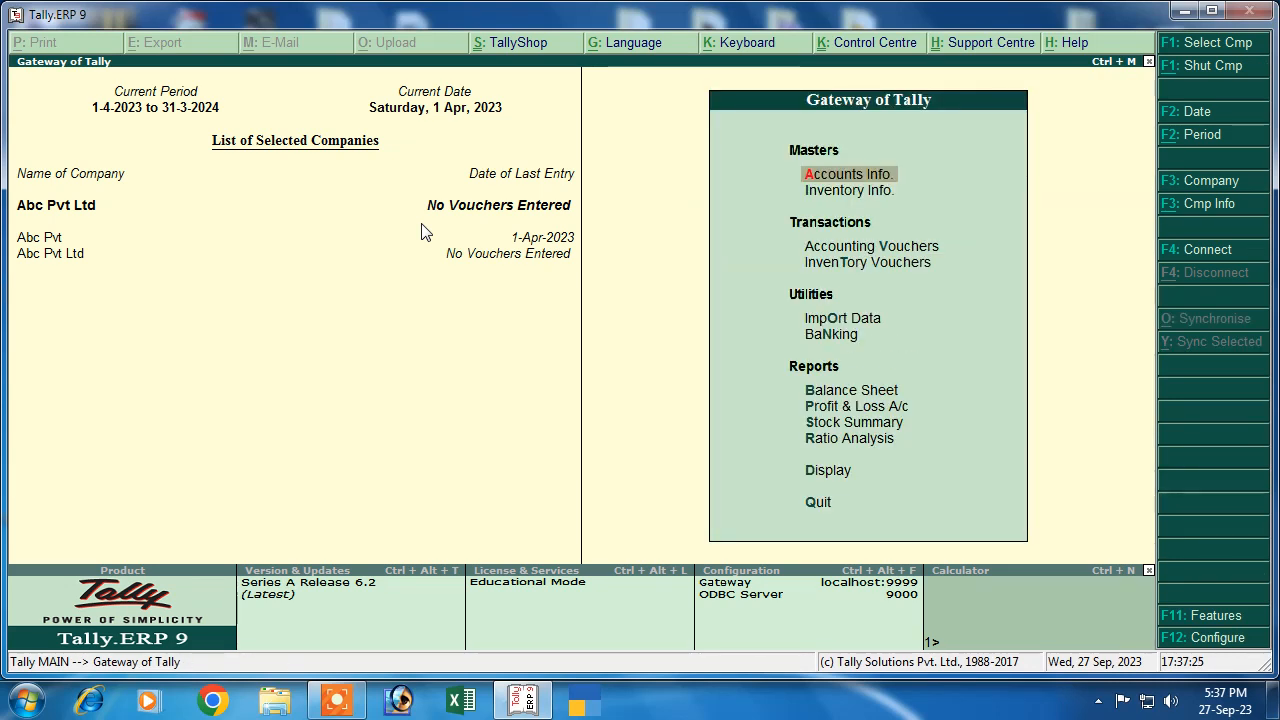
click(817, 192)
key(Return)
key(Down)
key(Down)
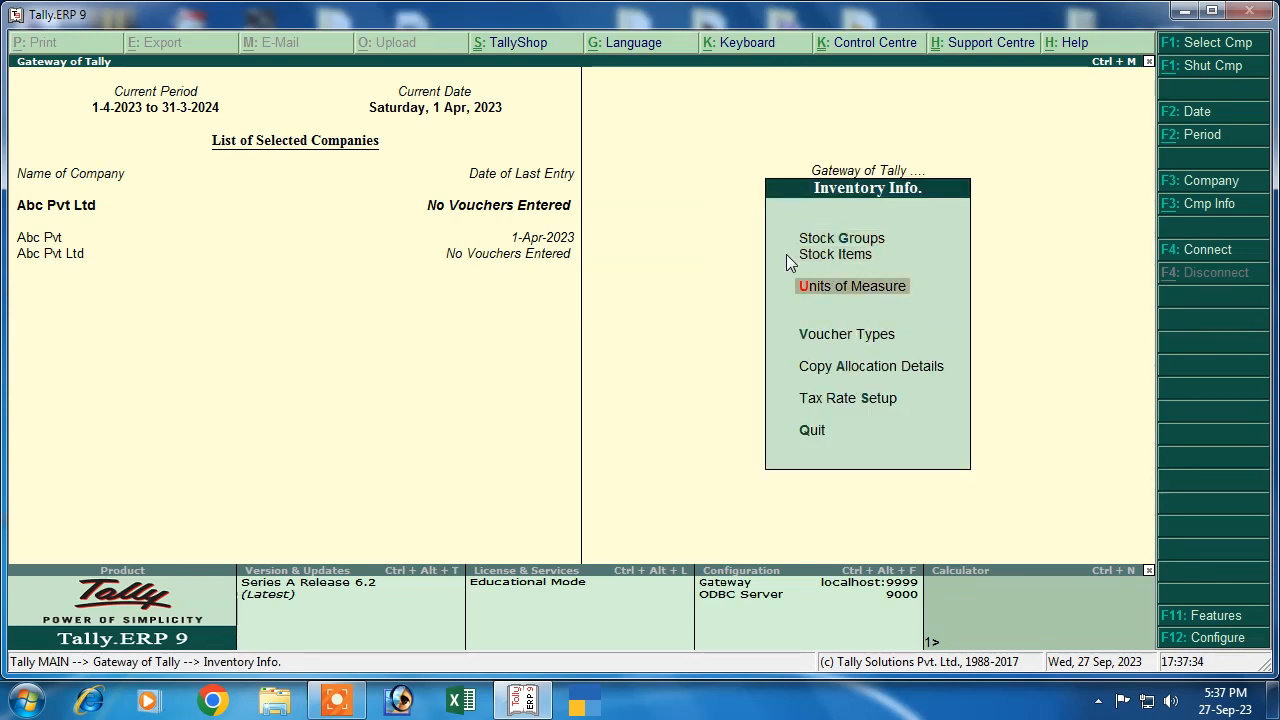
key(Return)
Create unit pcs with formal name Piece and UQC PCS-PIECES
key(Return)
text(p)
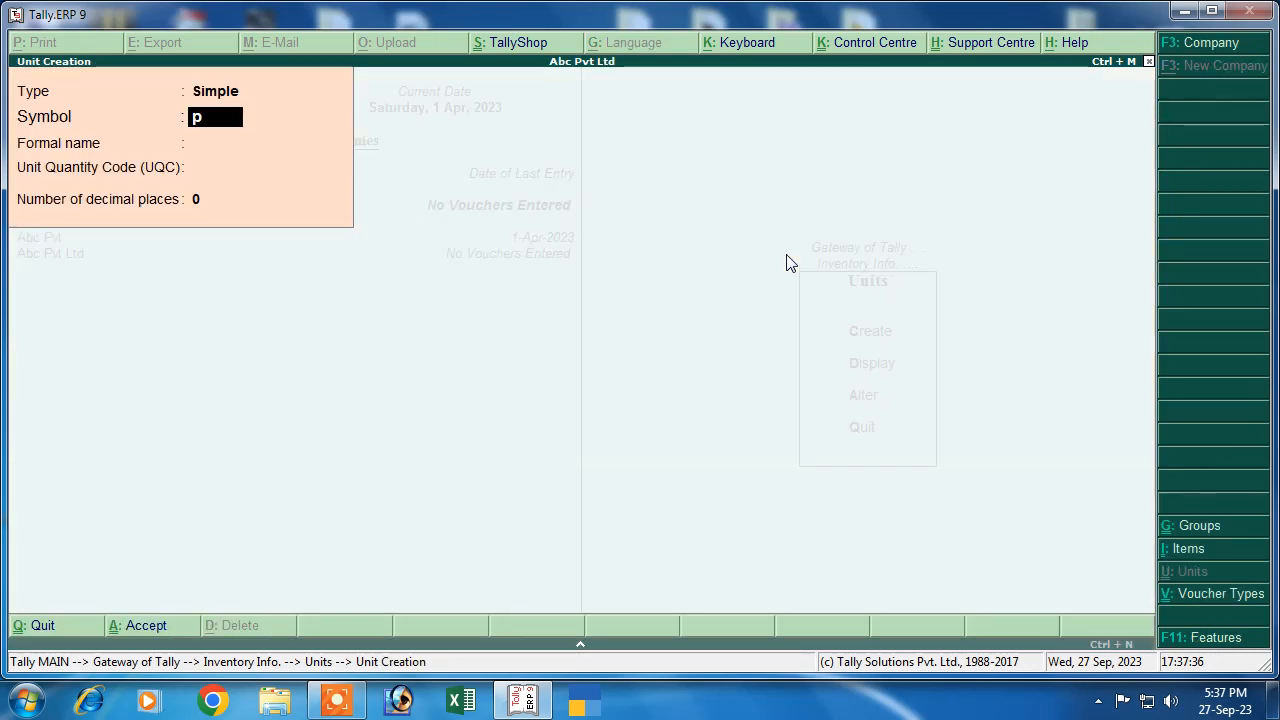
text(cs)
key(Return)
text(Pi)
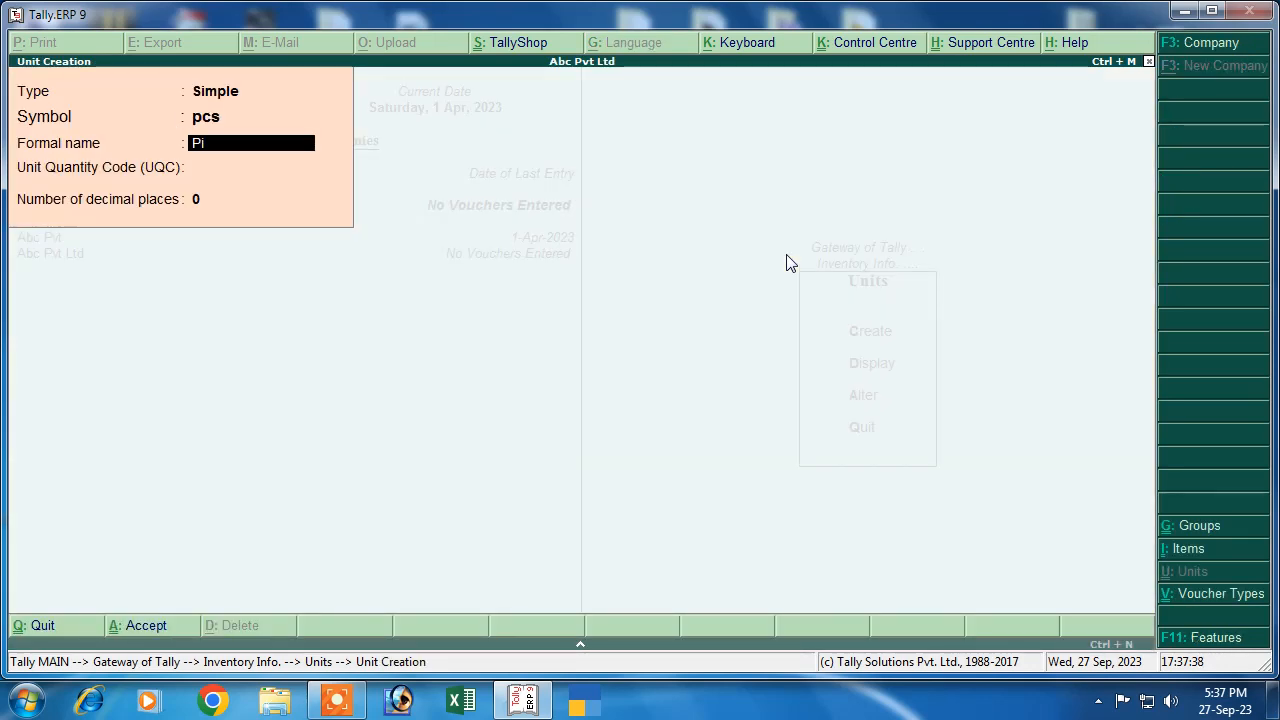
text(ece)
key(Return)
text(p)
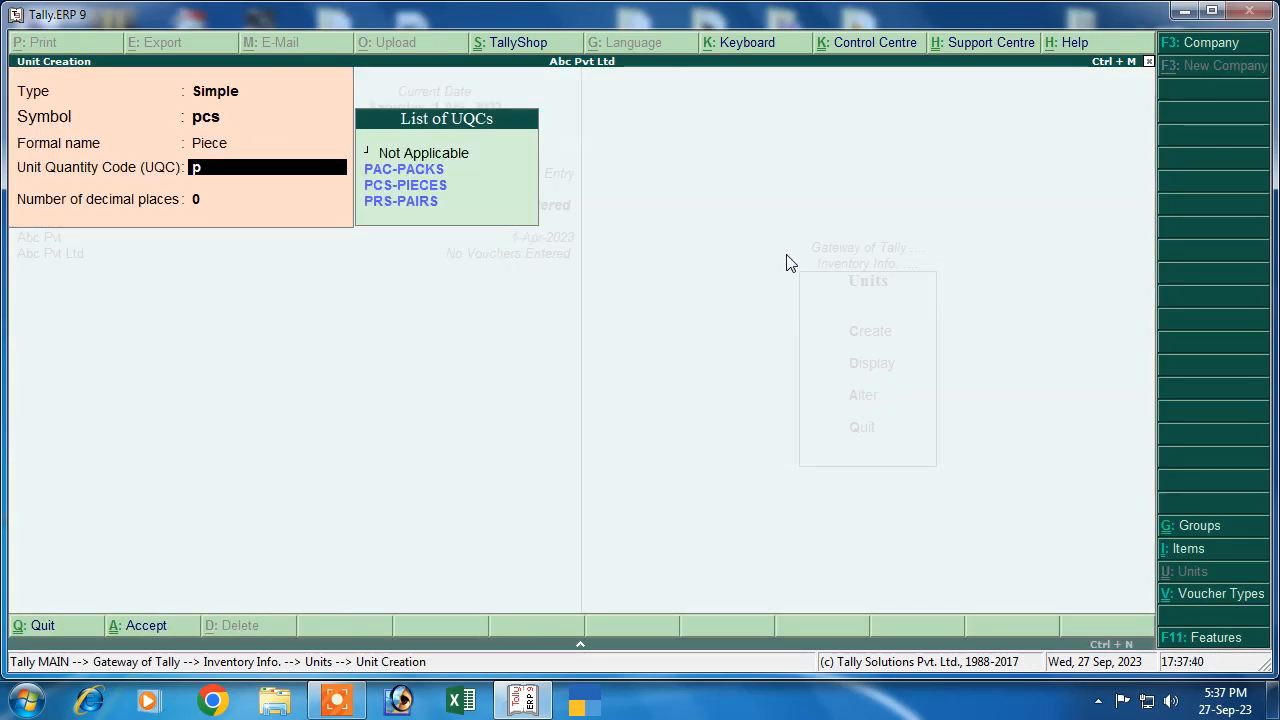
key(Down)
key(Down)
key(Return)
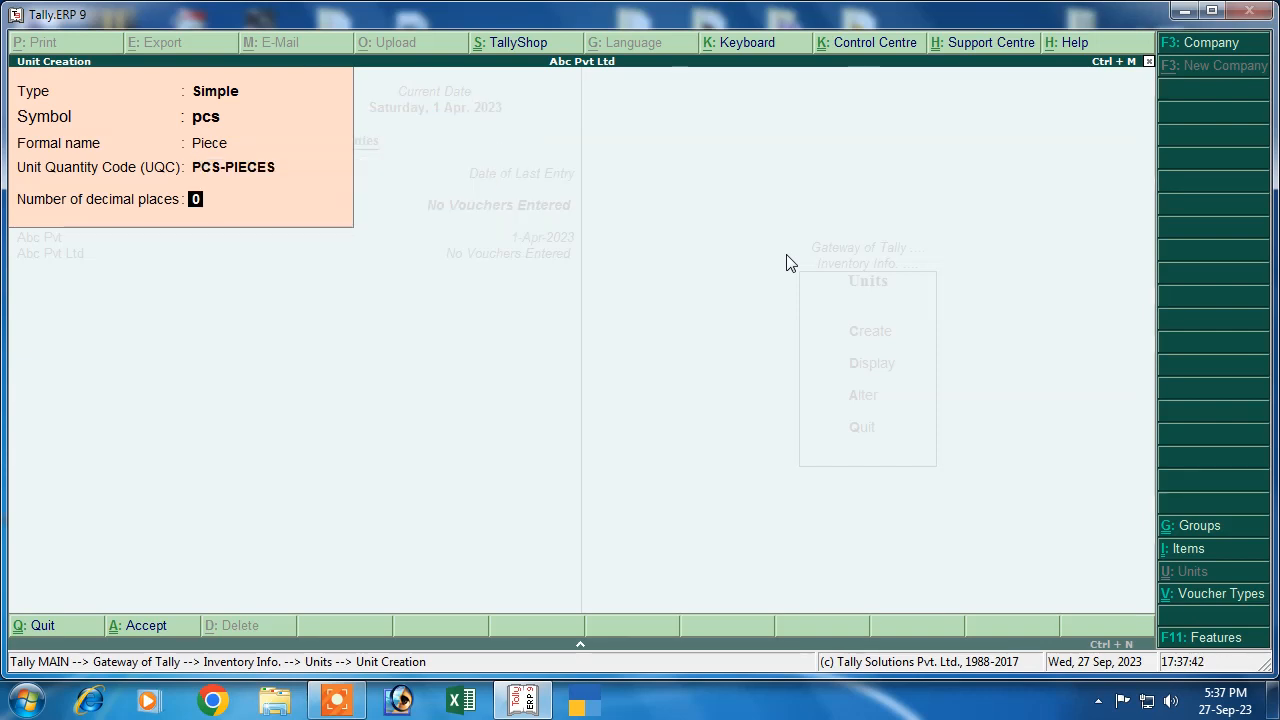
key(Return)
key(Return)
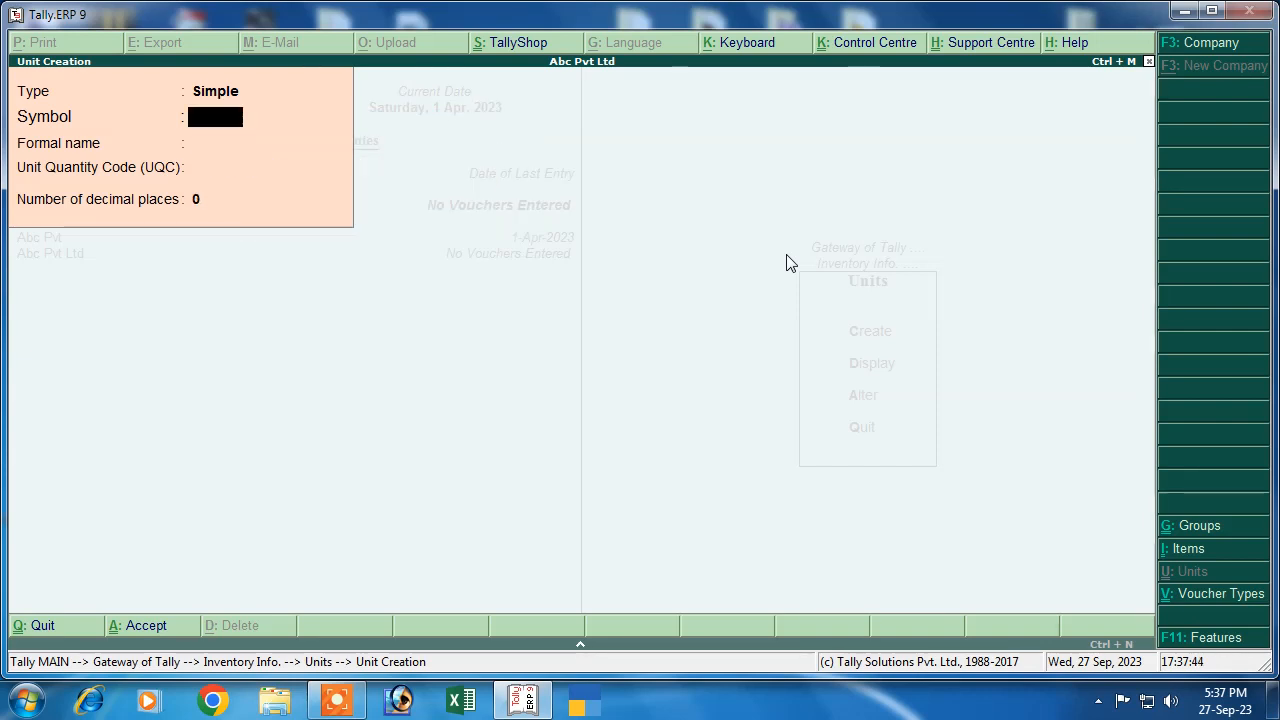
key(Escape)
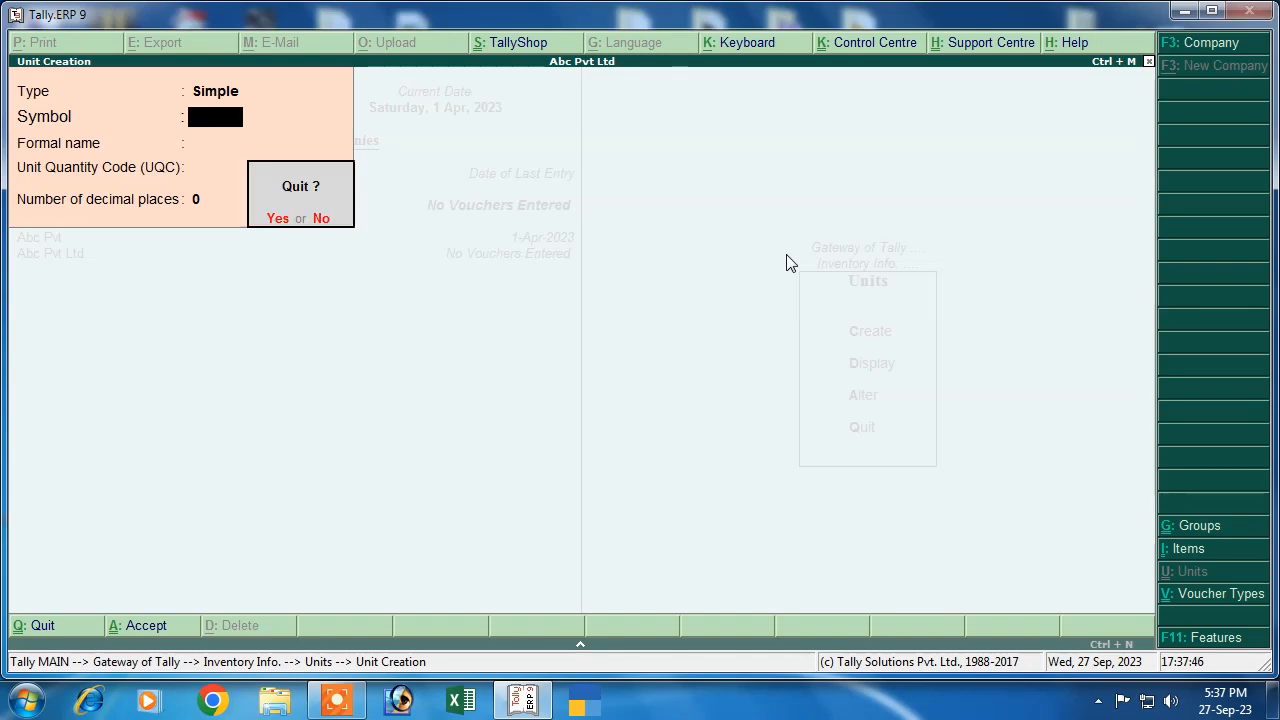
key(y)
key(Escape)
Create the stock group Cloth
key(Up)
key(Up)
key(Return)
text(c)
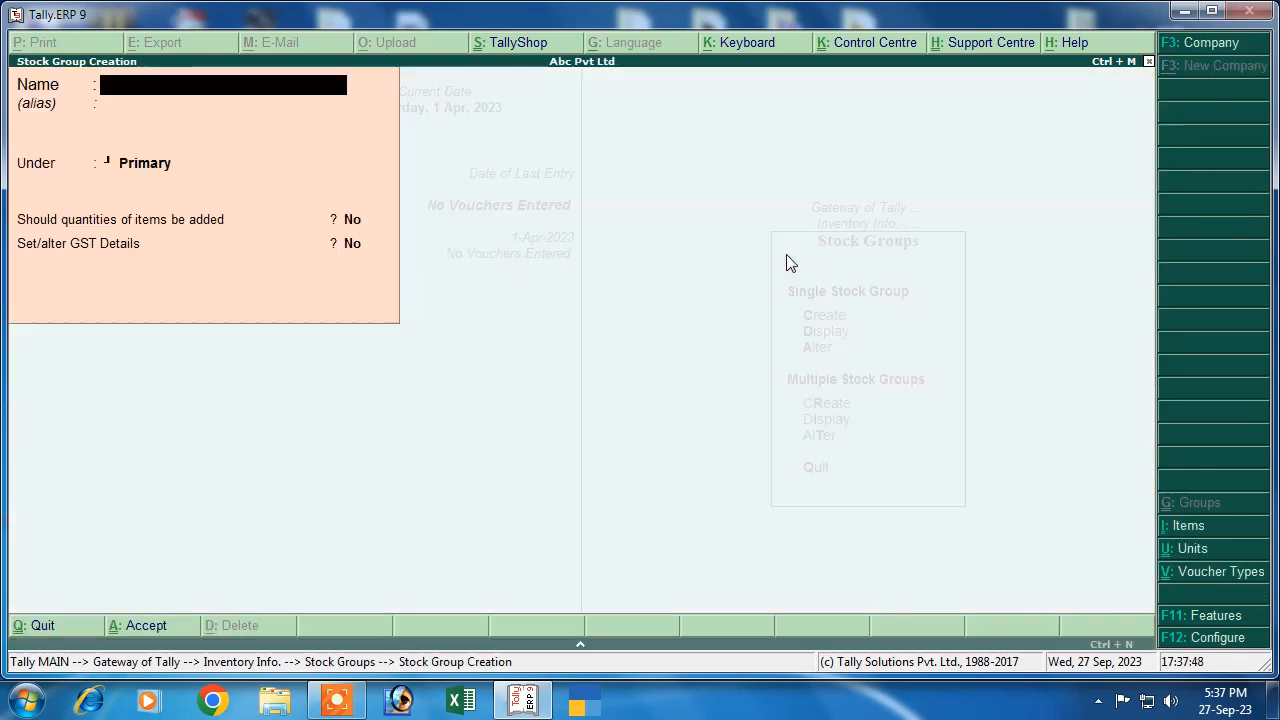
text(Clothj)
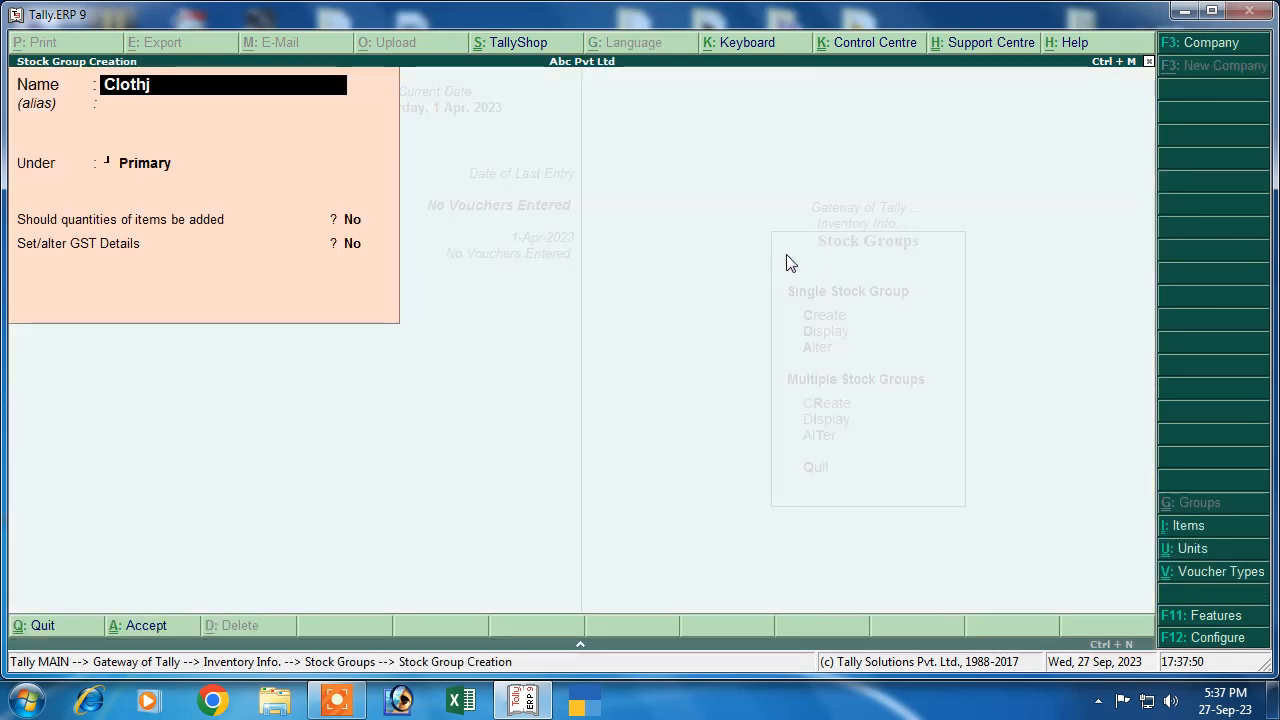
key(Return)
key(Return)
key(Return)
key(Return)
key(Return)
key(Return)
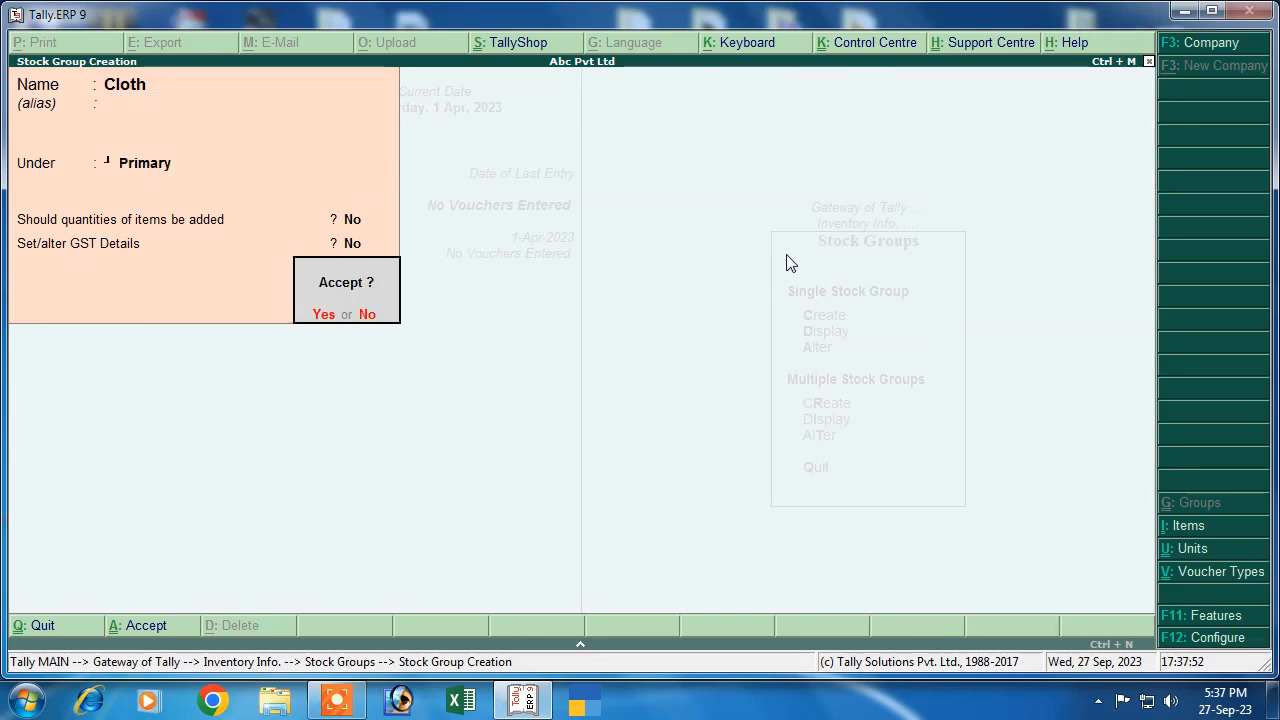
key(Escape)
key(Return)
key(Escape)
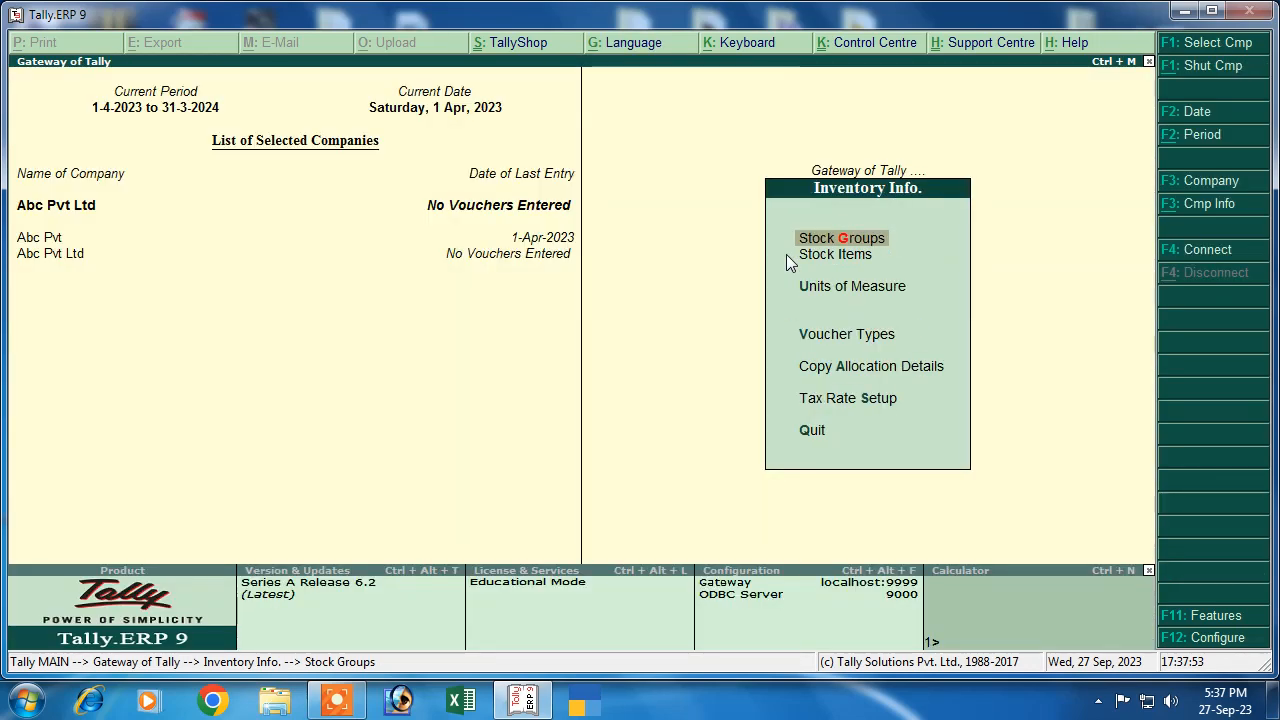
Start stock item Shirt under the Cloth group with unit pcs
key(Down)
key(Return)
key(Return)
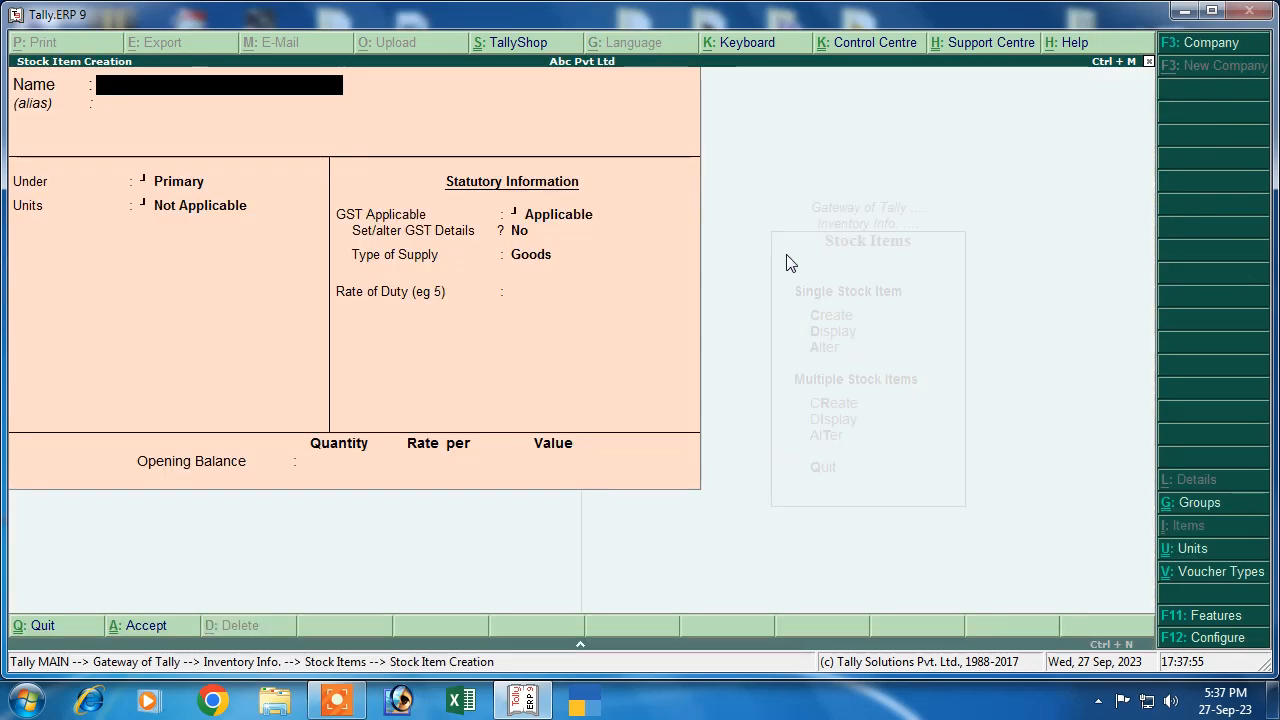
text(Shirt)
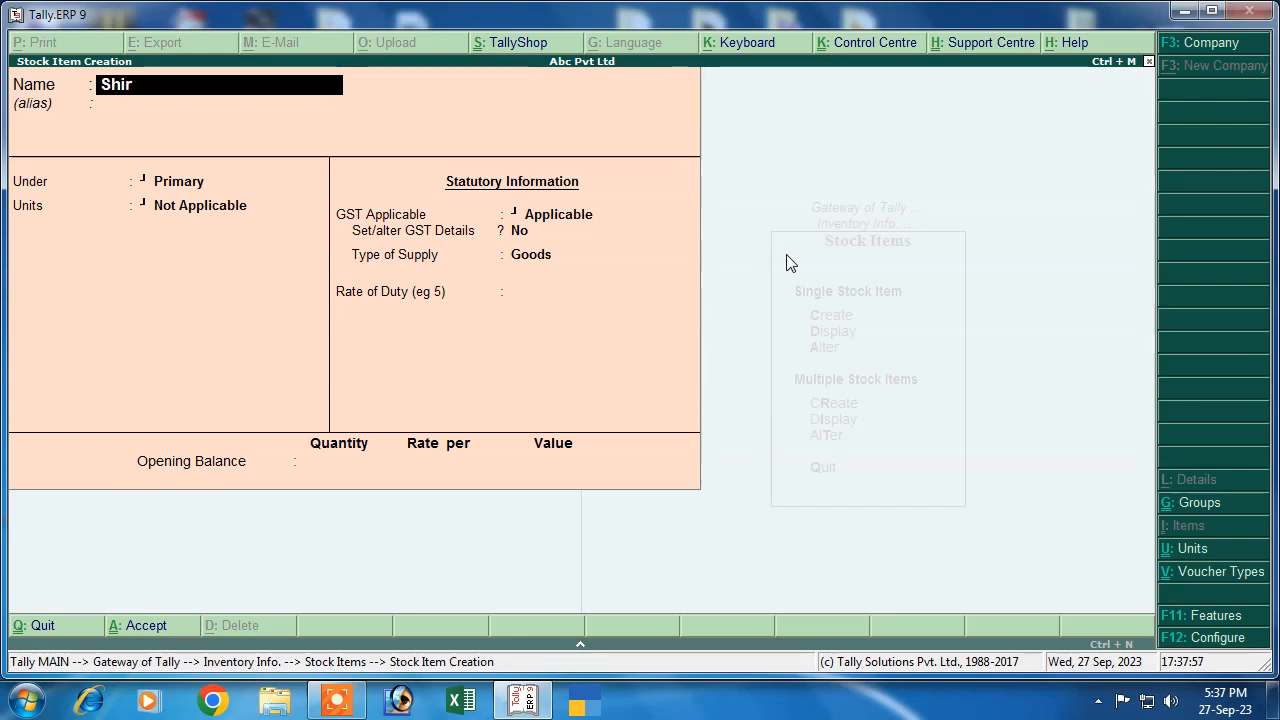
key(Return)
key(Return)
key(Down)
key(Return)
key(Down)
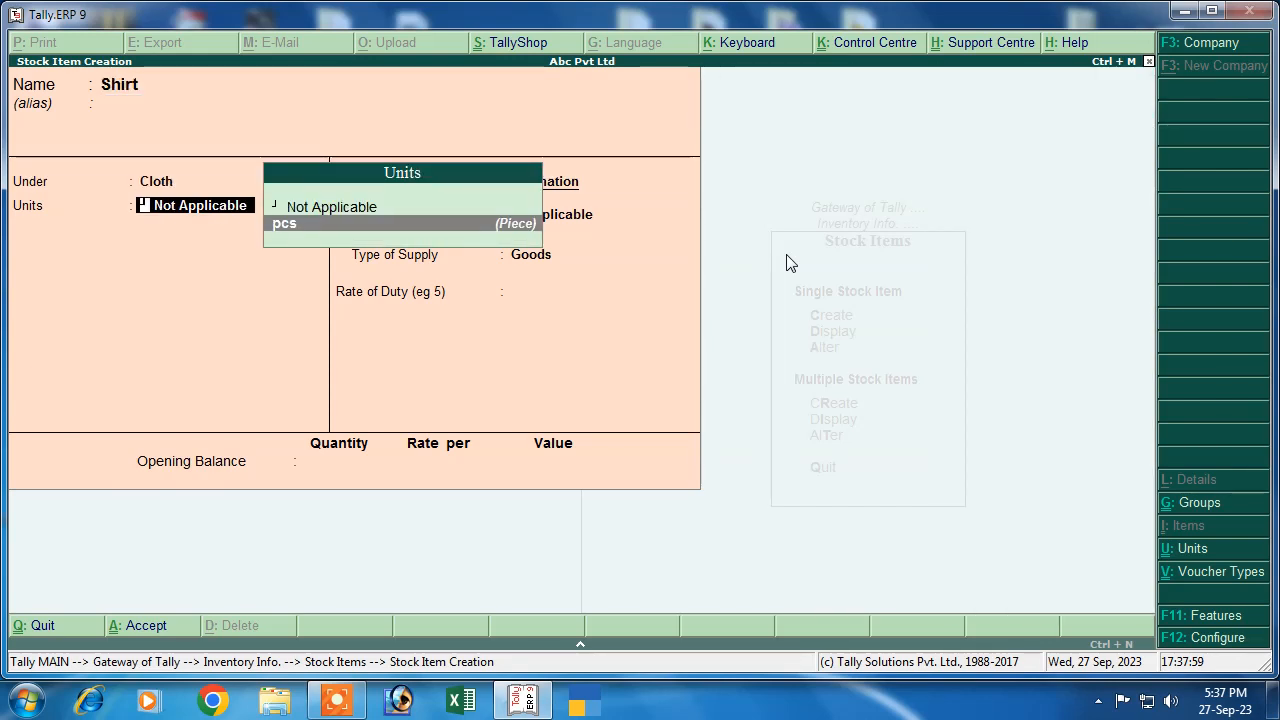
key(Return)
key(Return)
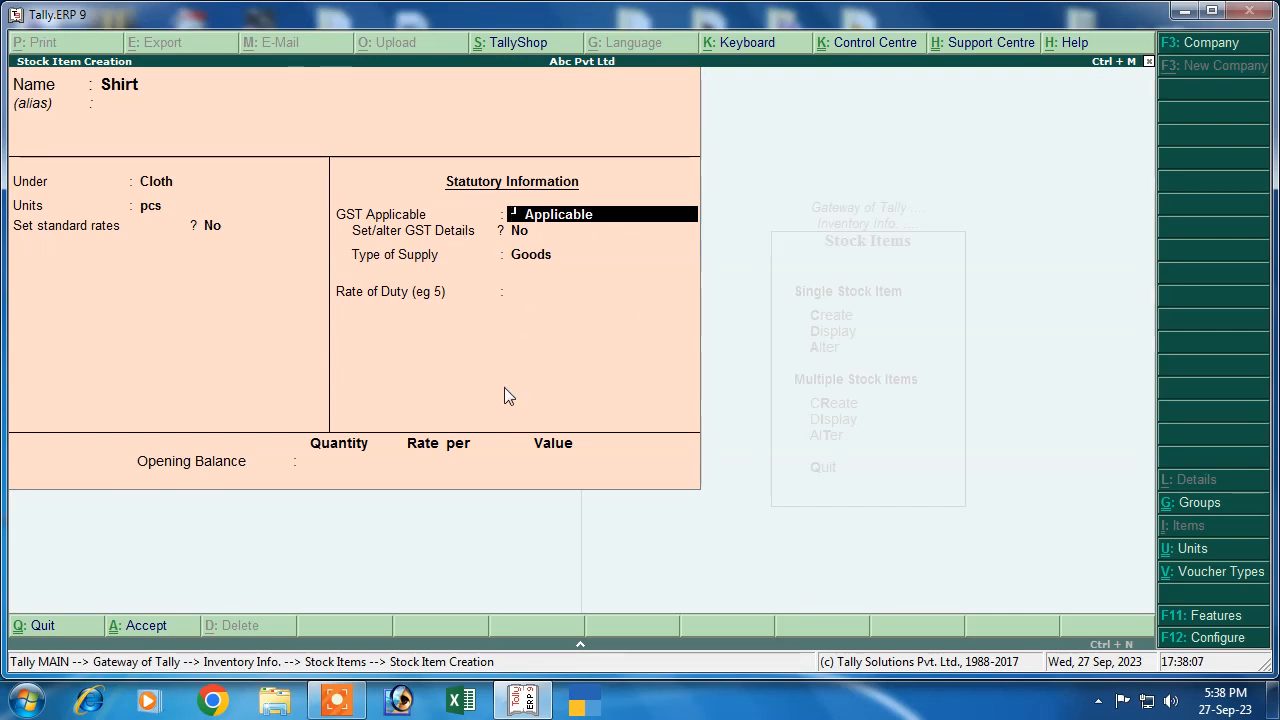
Give Shirt GST details: Goods, HSN 87844, Taxable, 12% integrated (6% central, 6% state)
click(506, 240)
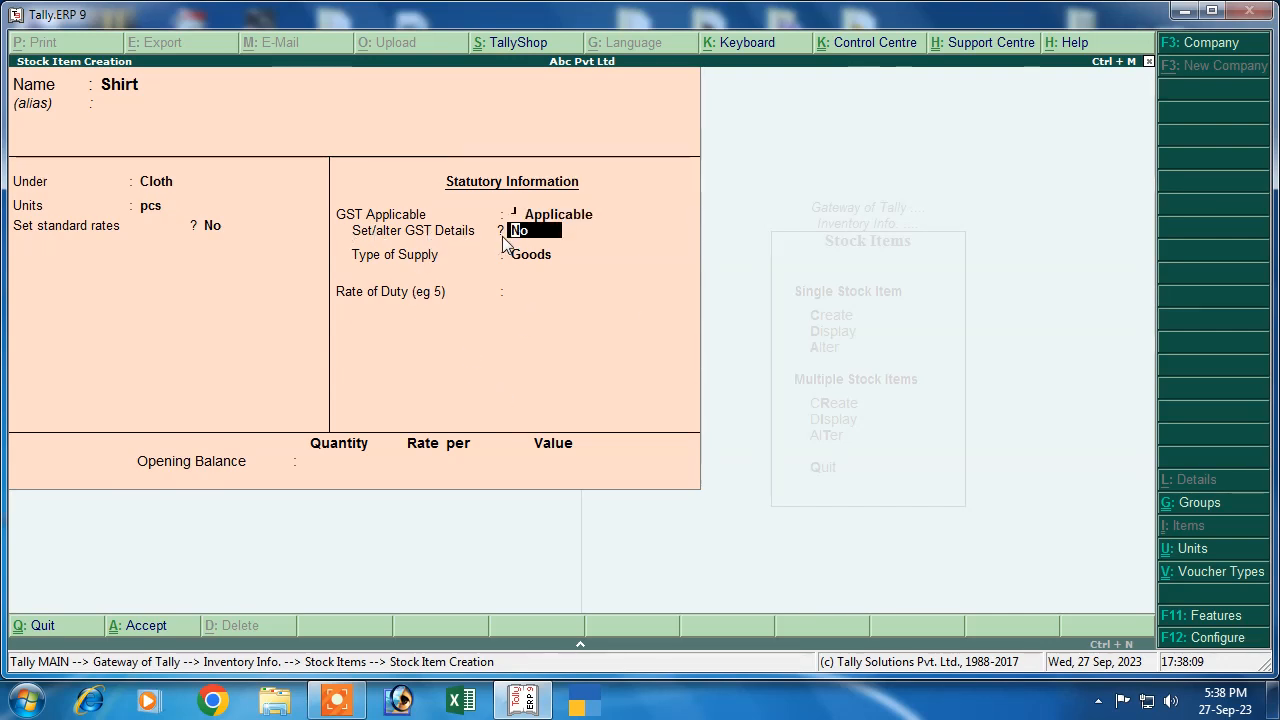
text(y)
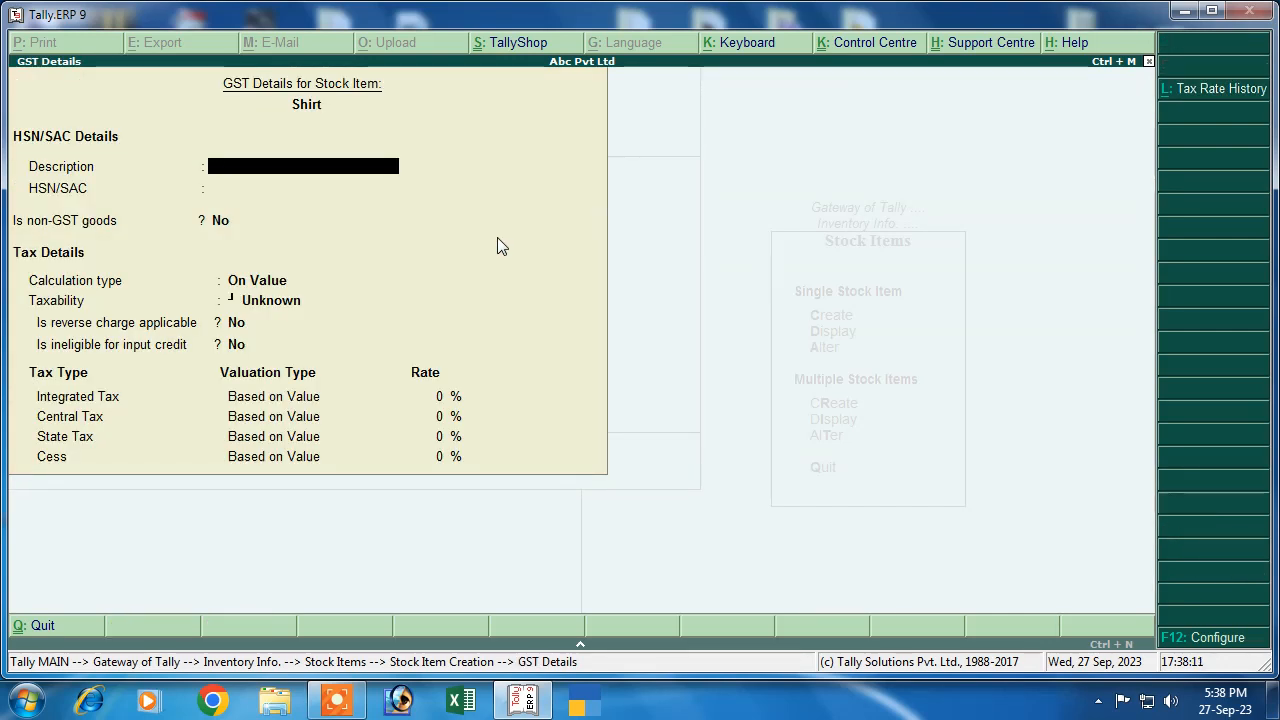
text(Goods)
key(Return)
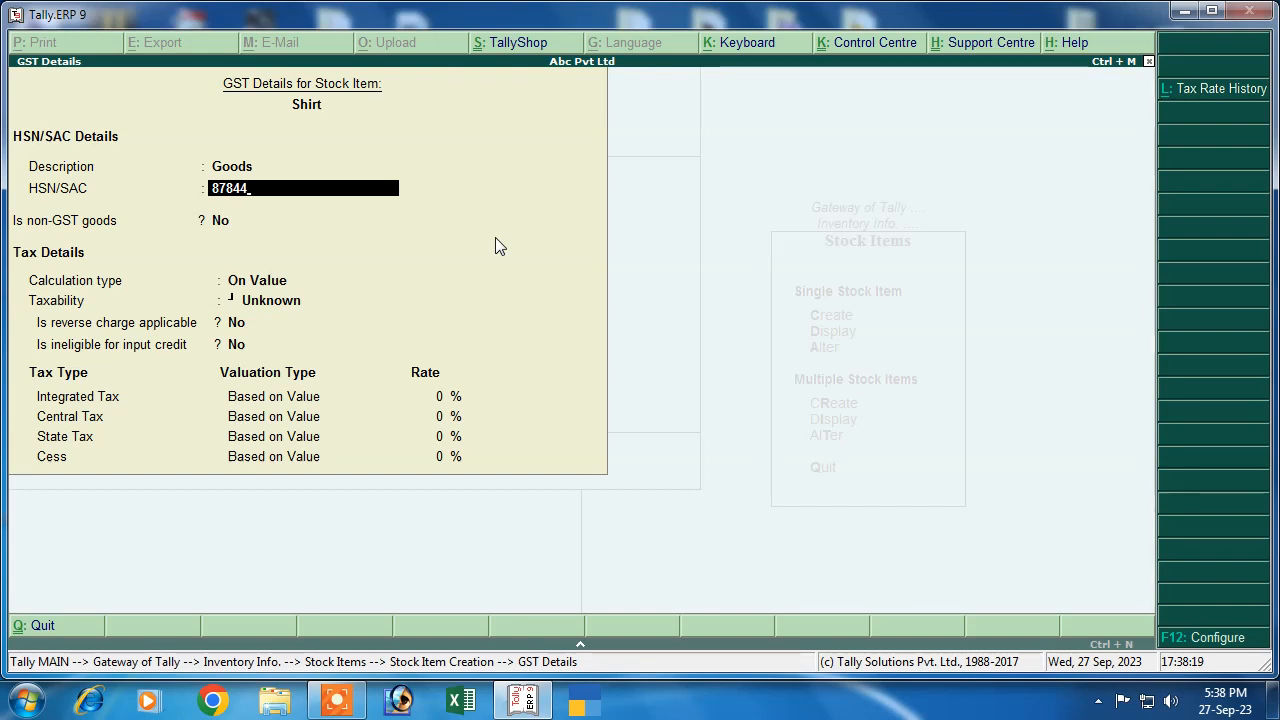
key(Return)
key(Return)
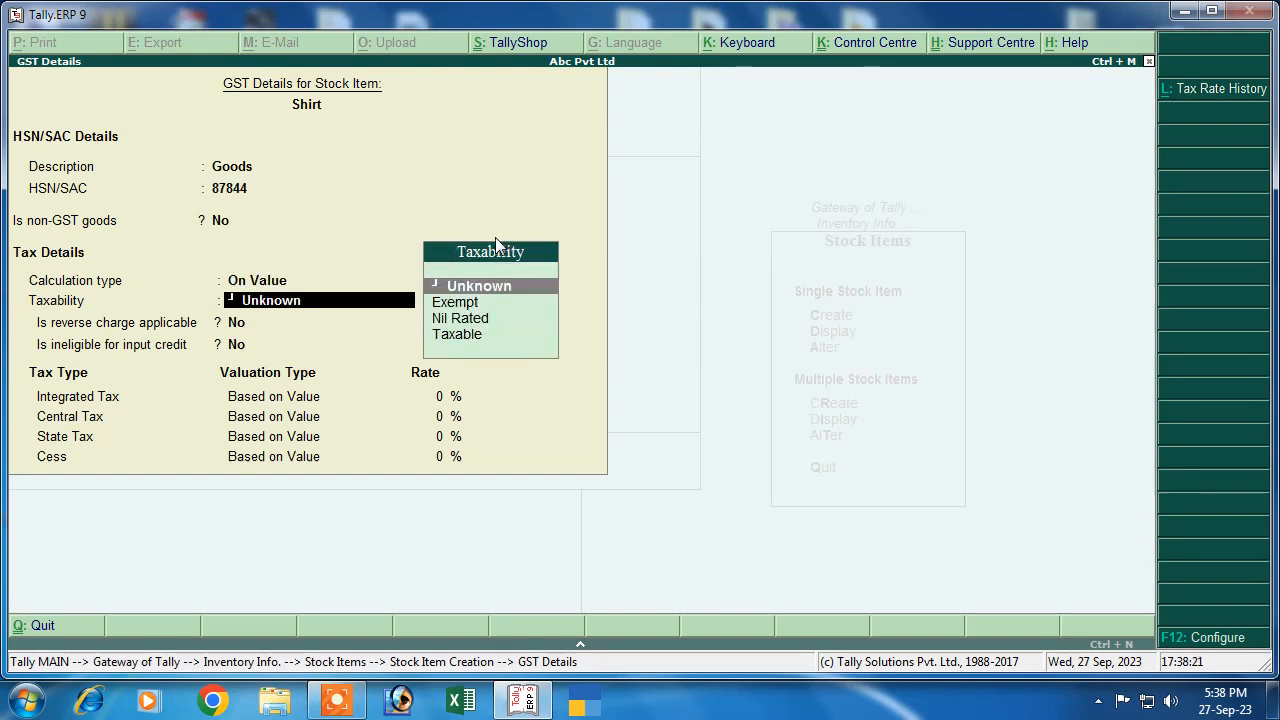
key(Down)
key(Down)
key(Down)
key(Return)
key(Return)
key(Return)
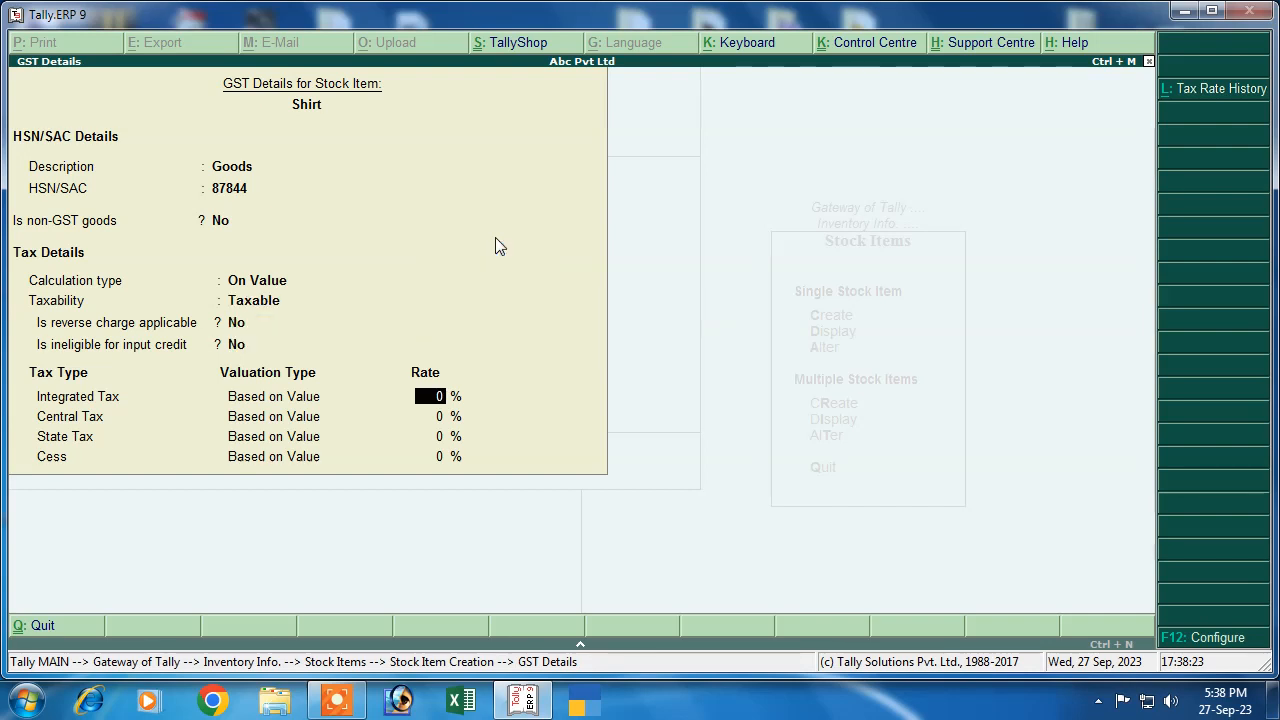
text(12)
key(Return)
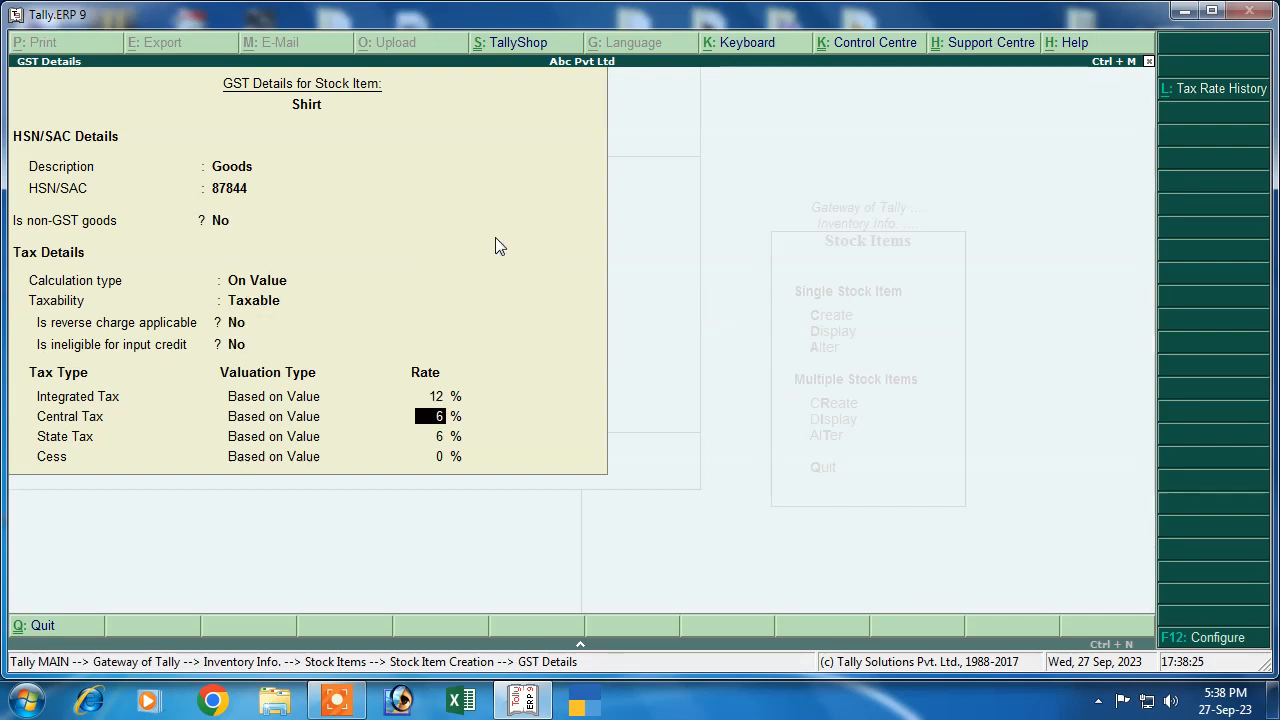
key(Return)
key(Return)
key(Return)
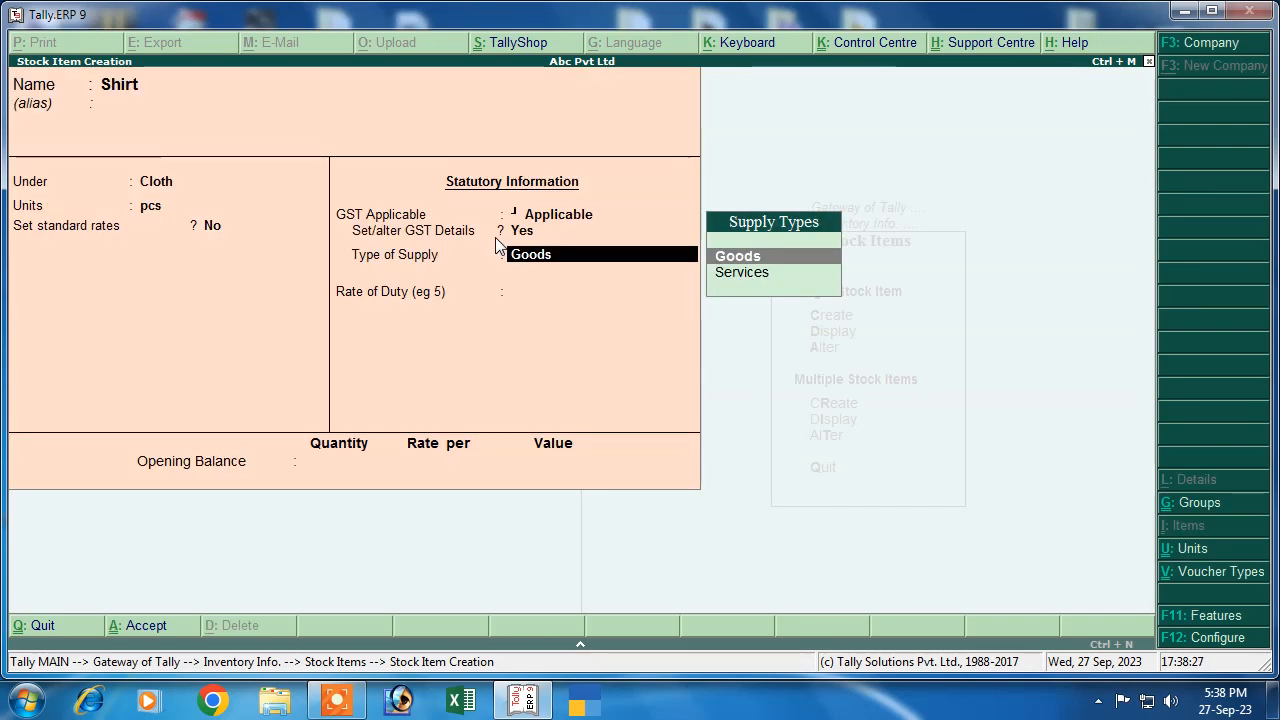
key(Return)
key(Return)
key(Return)
key(Return)
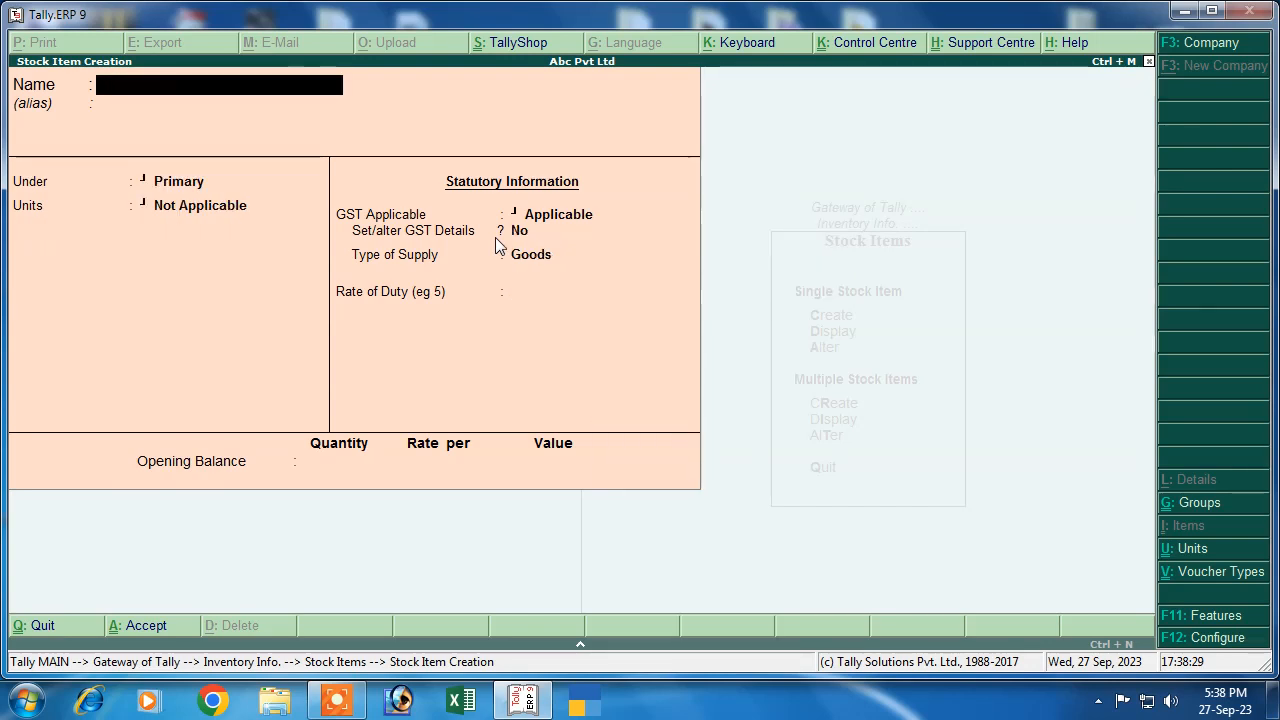
Create stock item T Shirt under Cloth with unit pcs, choosing to set GST details
text(T S)
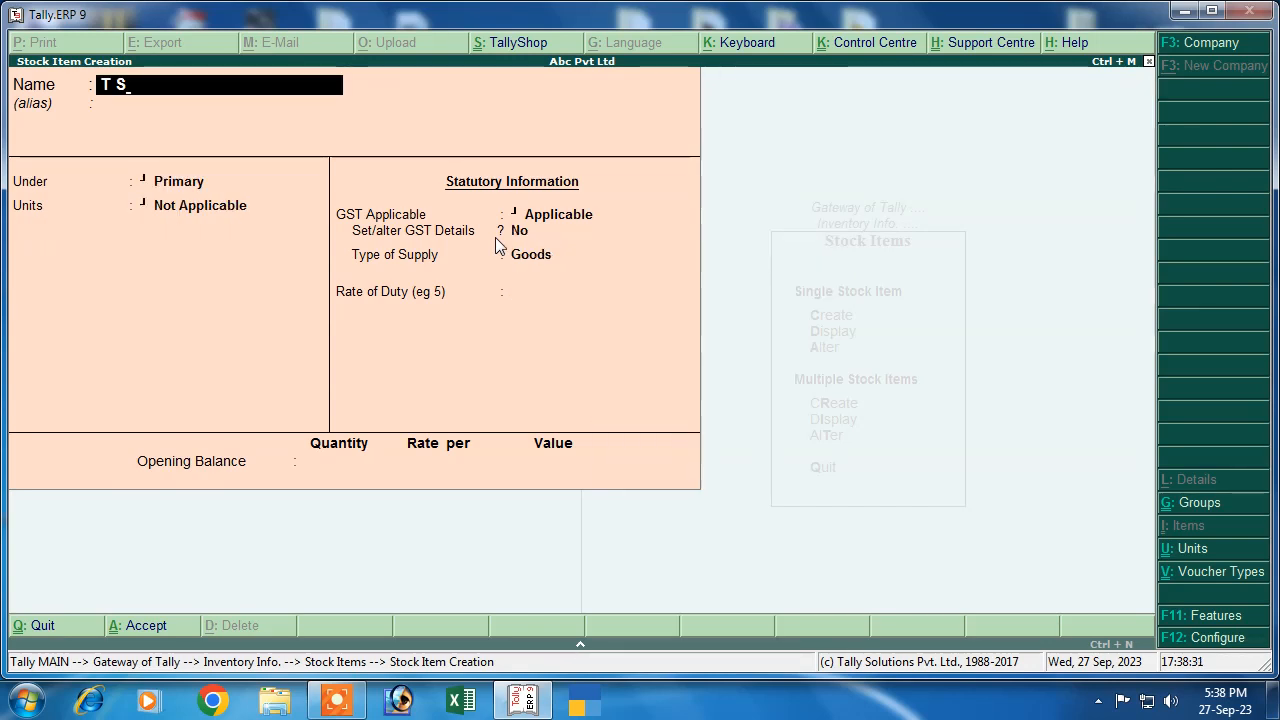
text(hir)
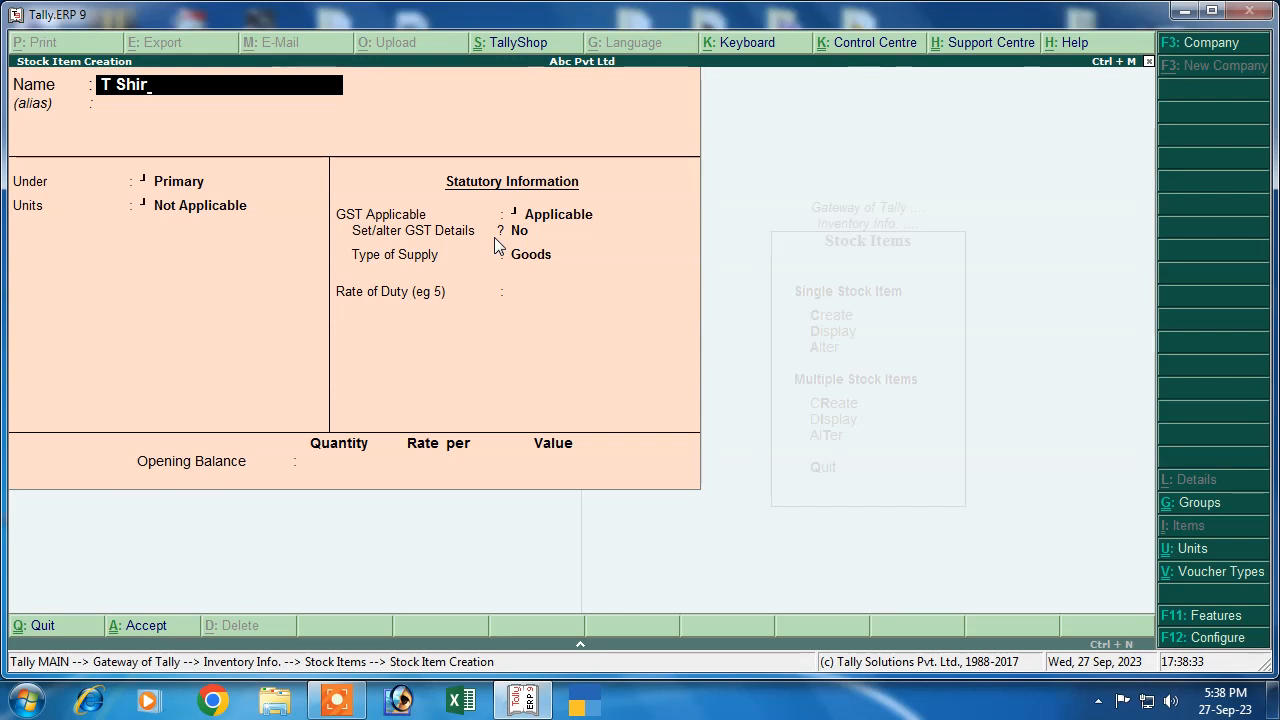
text(t)
key(Return)
key(Return)
key(Down)
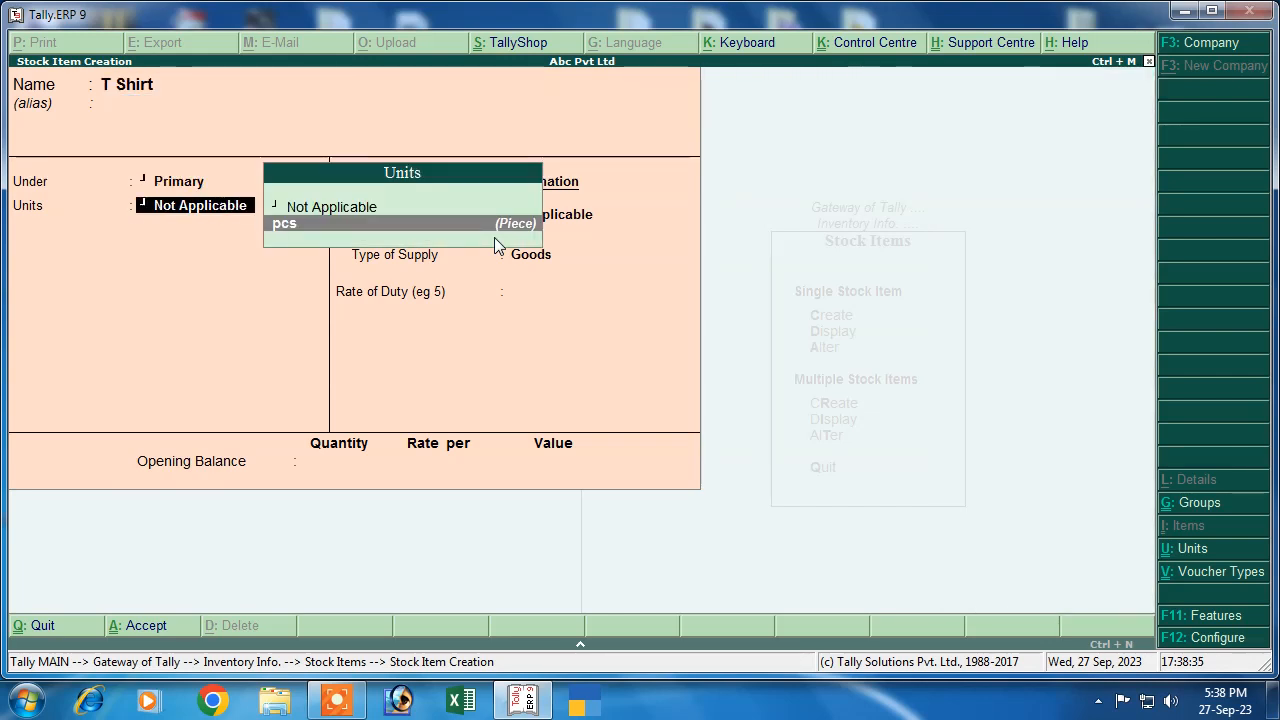
key(BackSpace)
key(BackSpace)
key(Return)
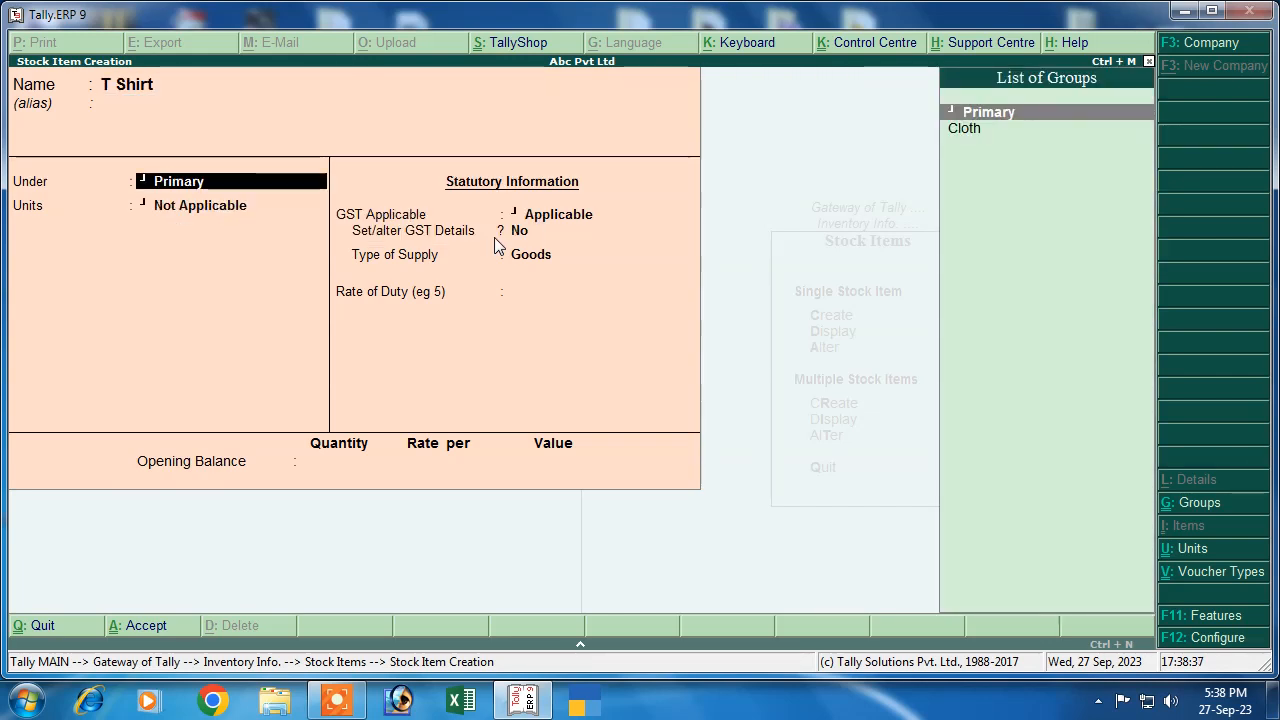
key(Down)
key(Return)
key(Return)
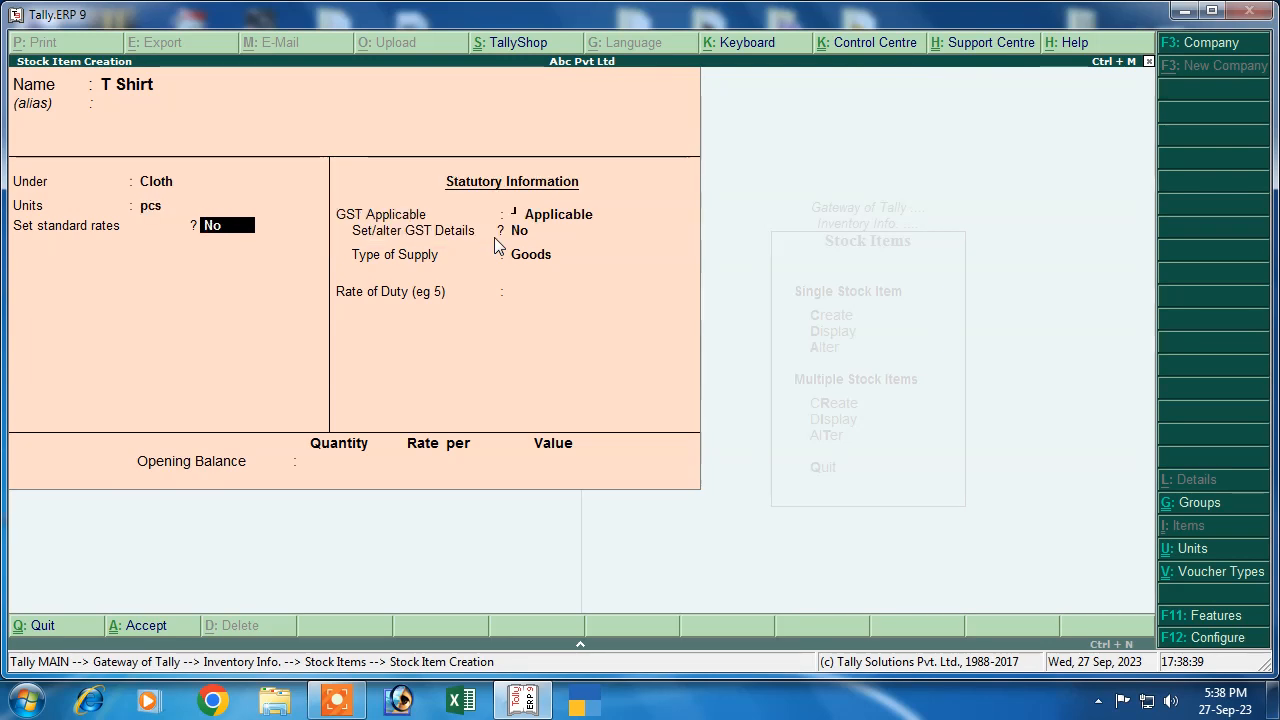
key(Return)
key(Return)
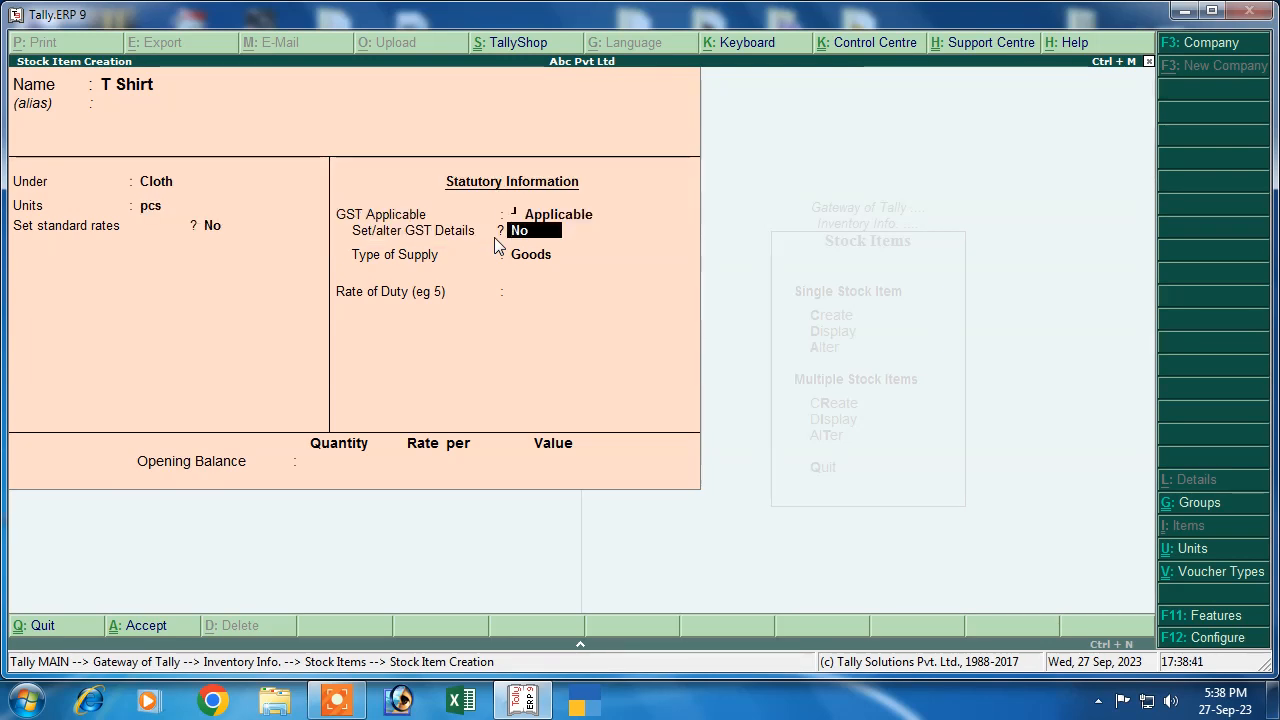
key(y)
Give T Shirt GST details: Goods, HSN 78547, Taxable at 12% integrated GST
key(Return)
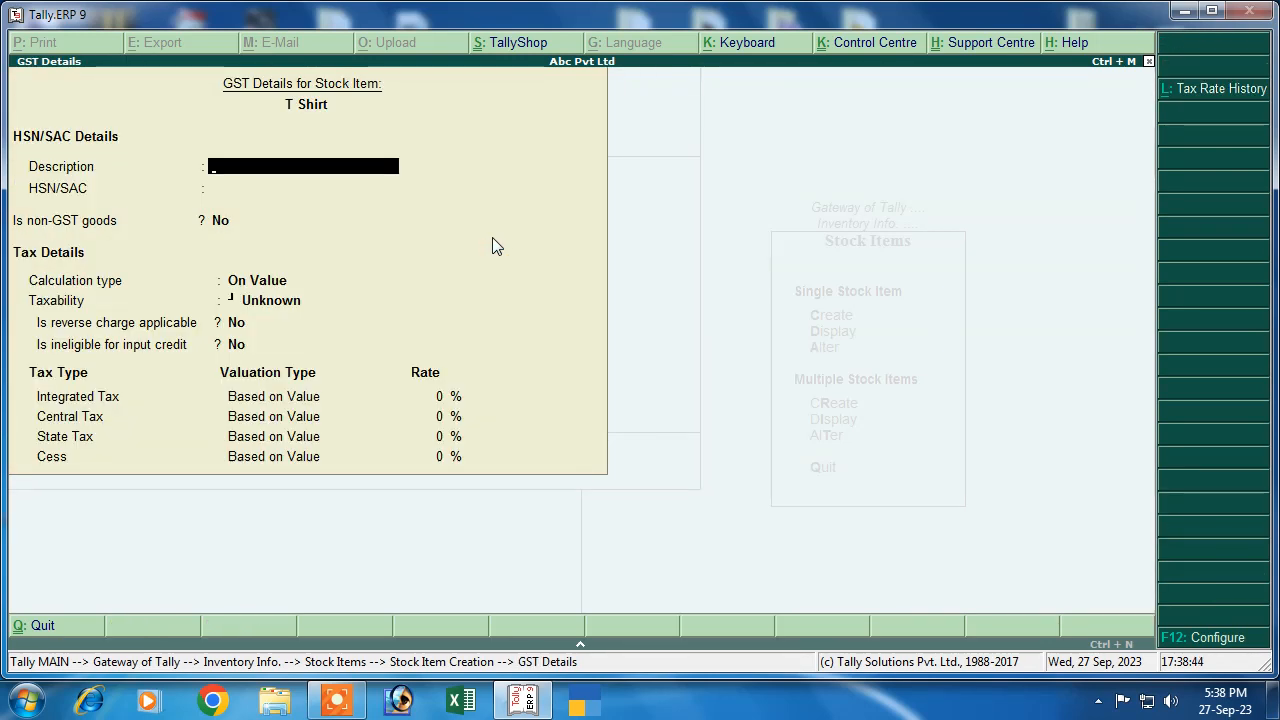
text(Goods)
key(Return)
text(7854)
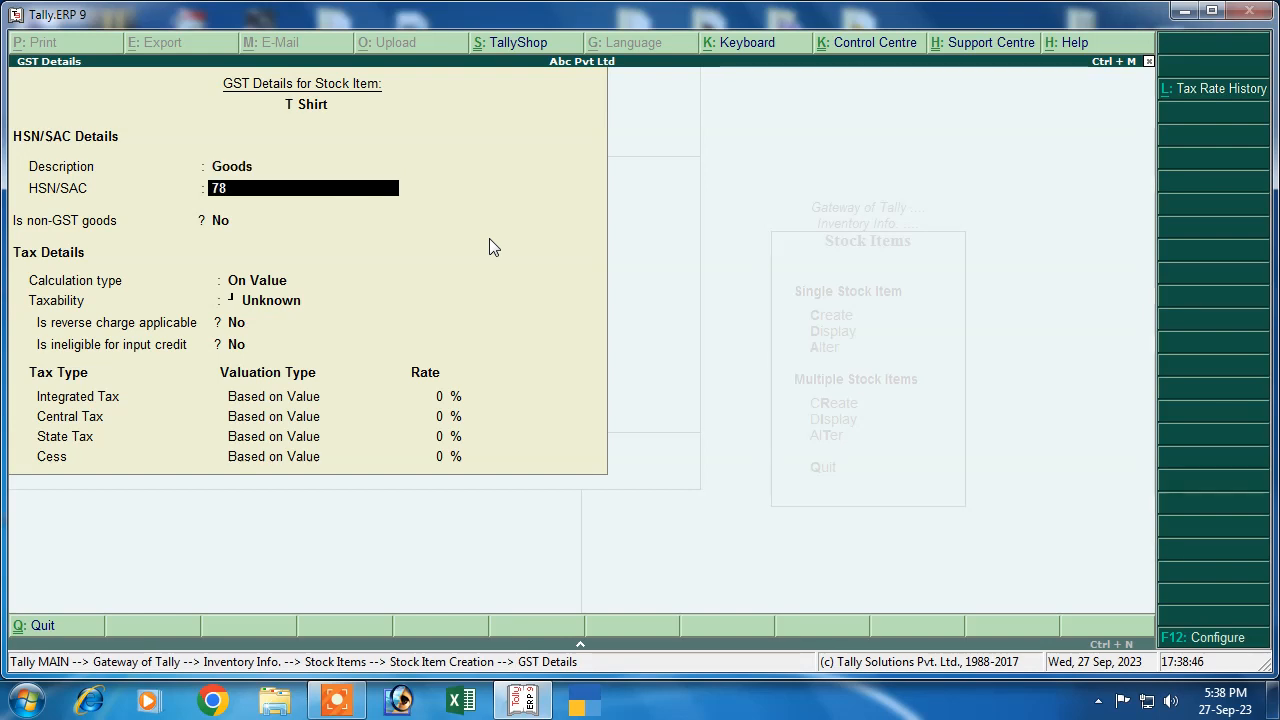
key(Return)
key(Return)
key(Return)
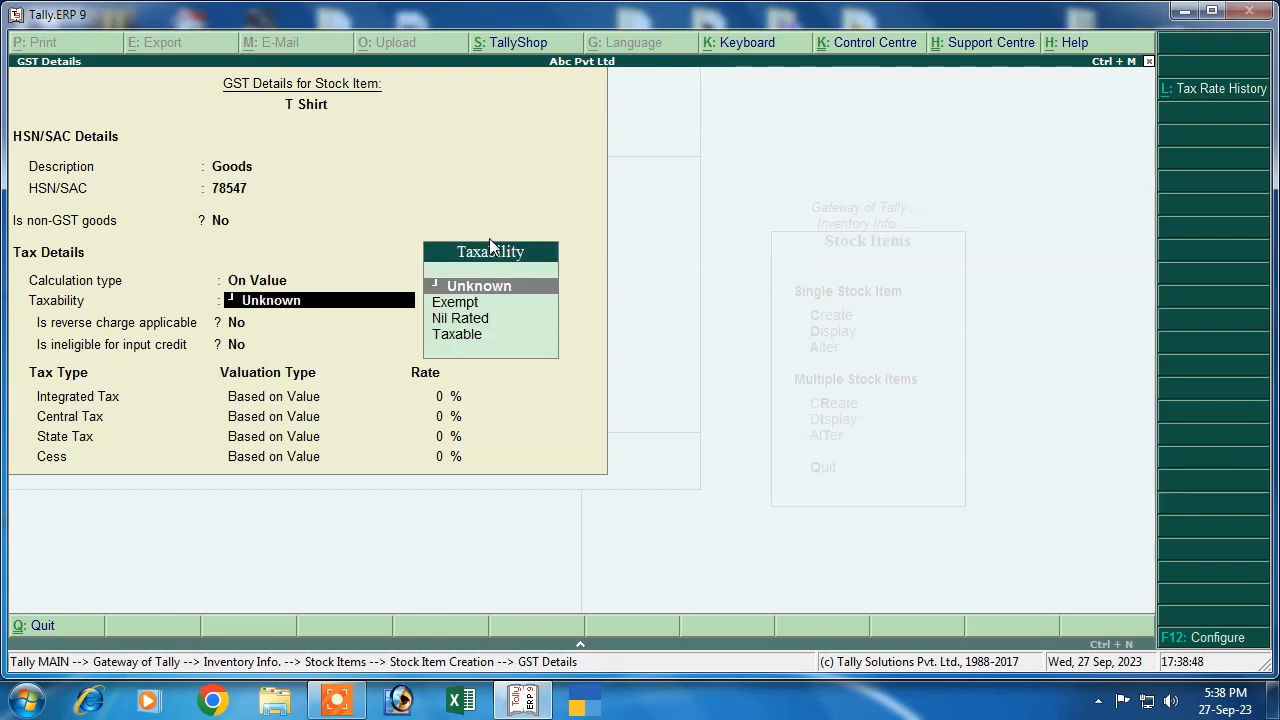
key(Down)
key(Down)
key(Down)
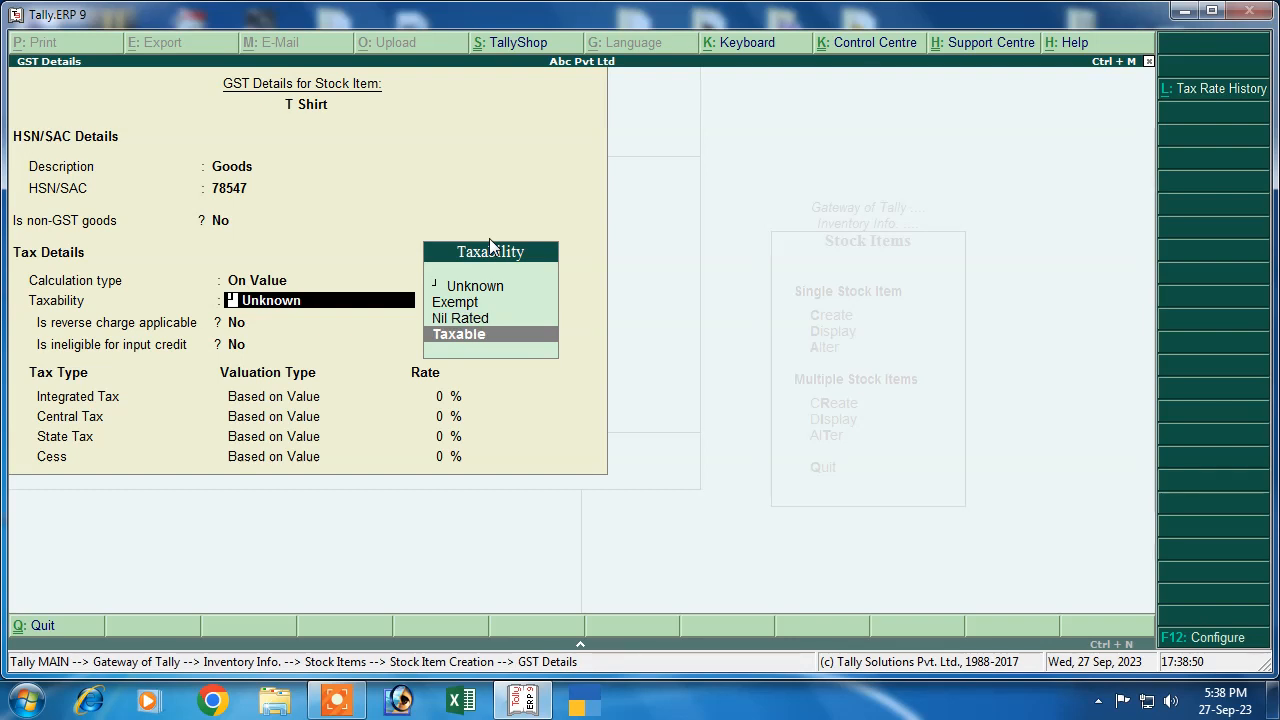
key(Return)
key(Return)
key(Return)
text(12)
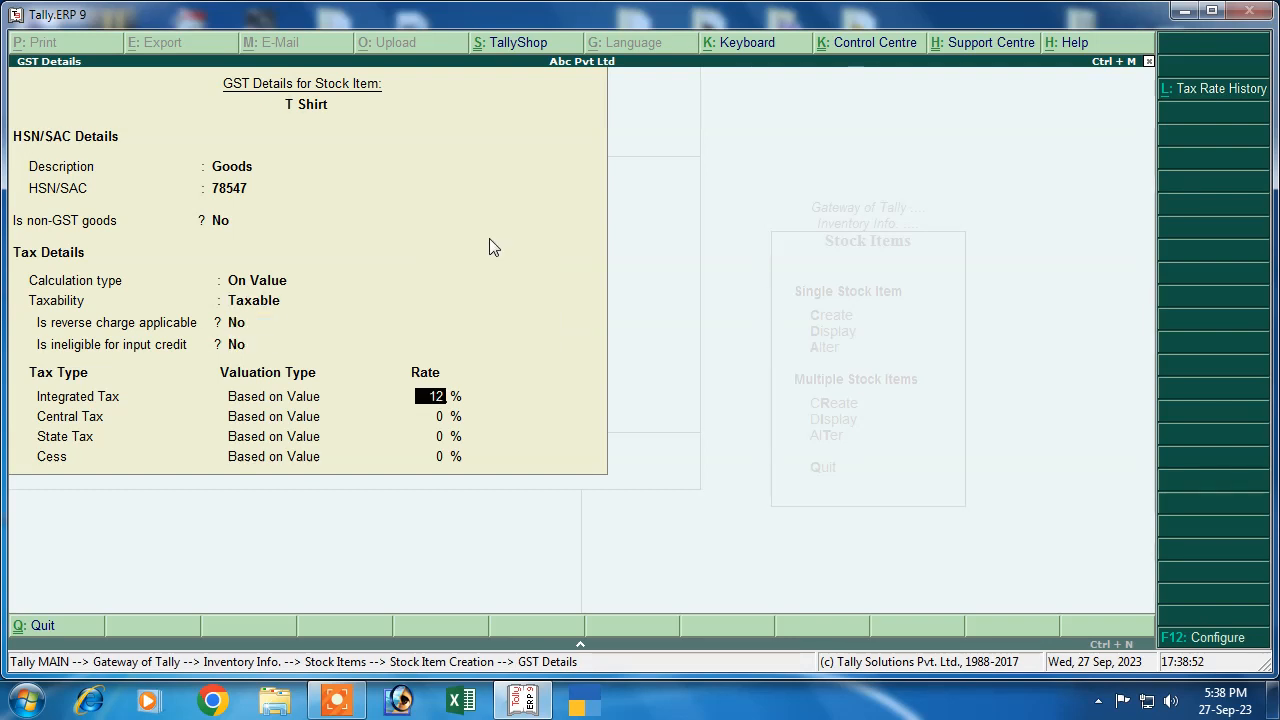
key(Return)
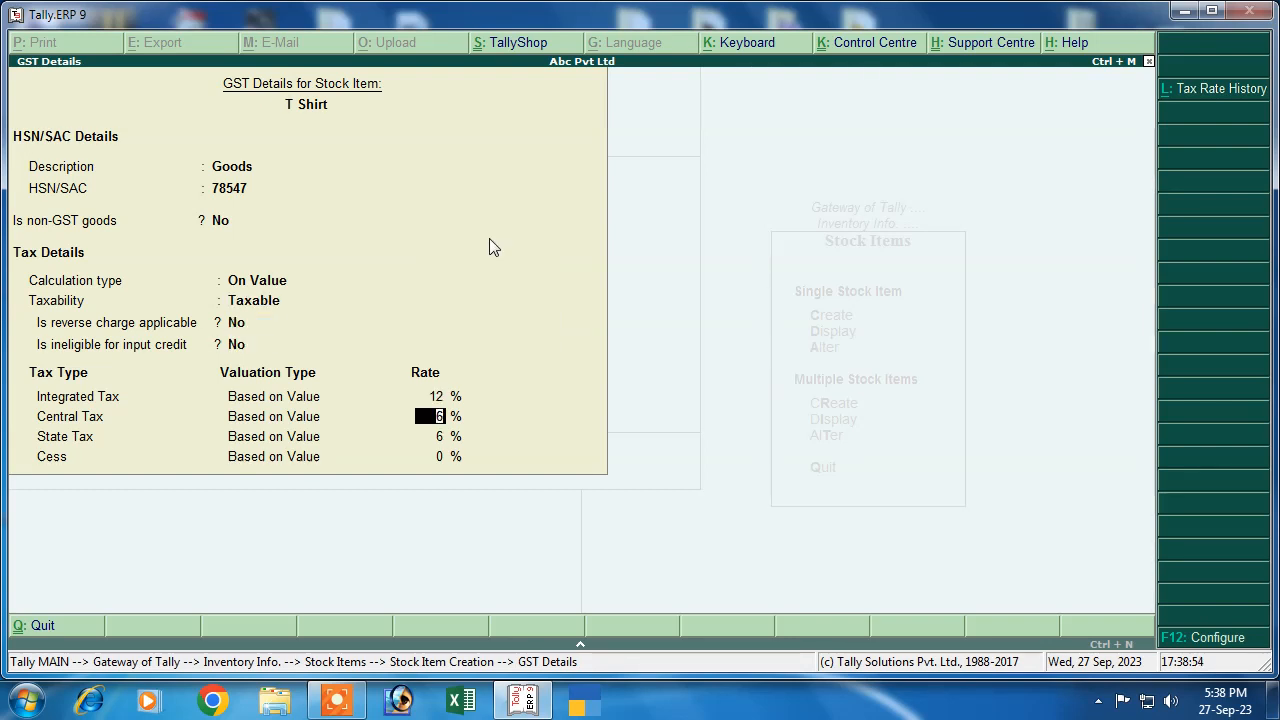
key(Return)
key(Return)
key(Return)
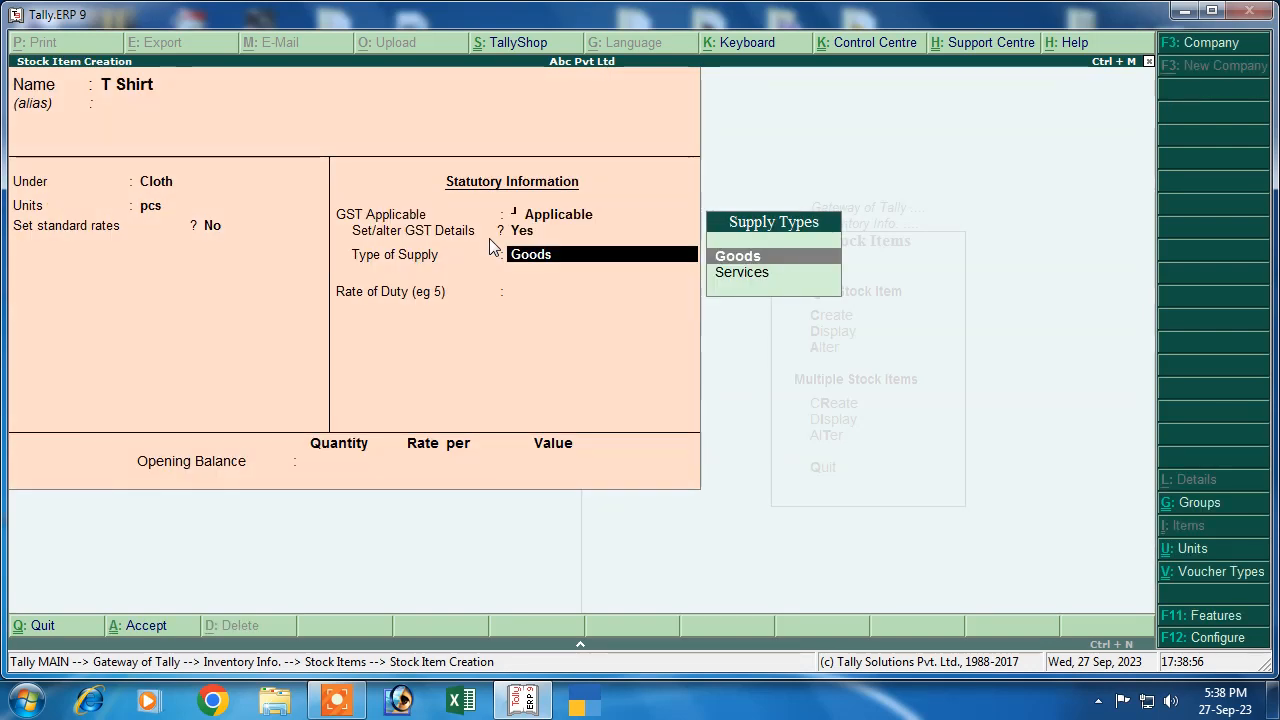
key(Return)
key(Return)
key(Return)
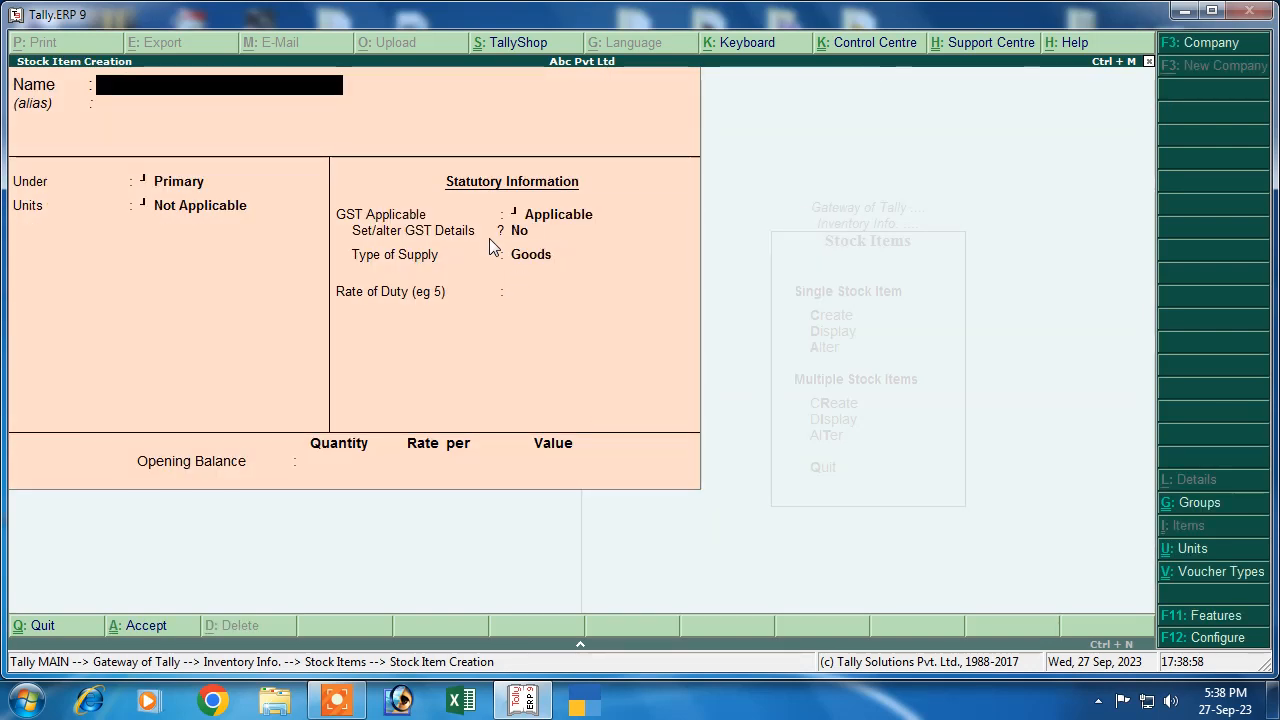
Create stock item Frock under Cloth with unit pcs, choosing to set GST details
text(Frock)
key(Return)
key(Return)
key(Down)
key(Return)
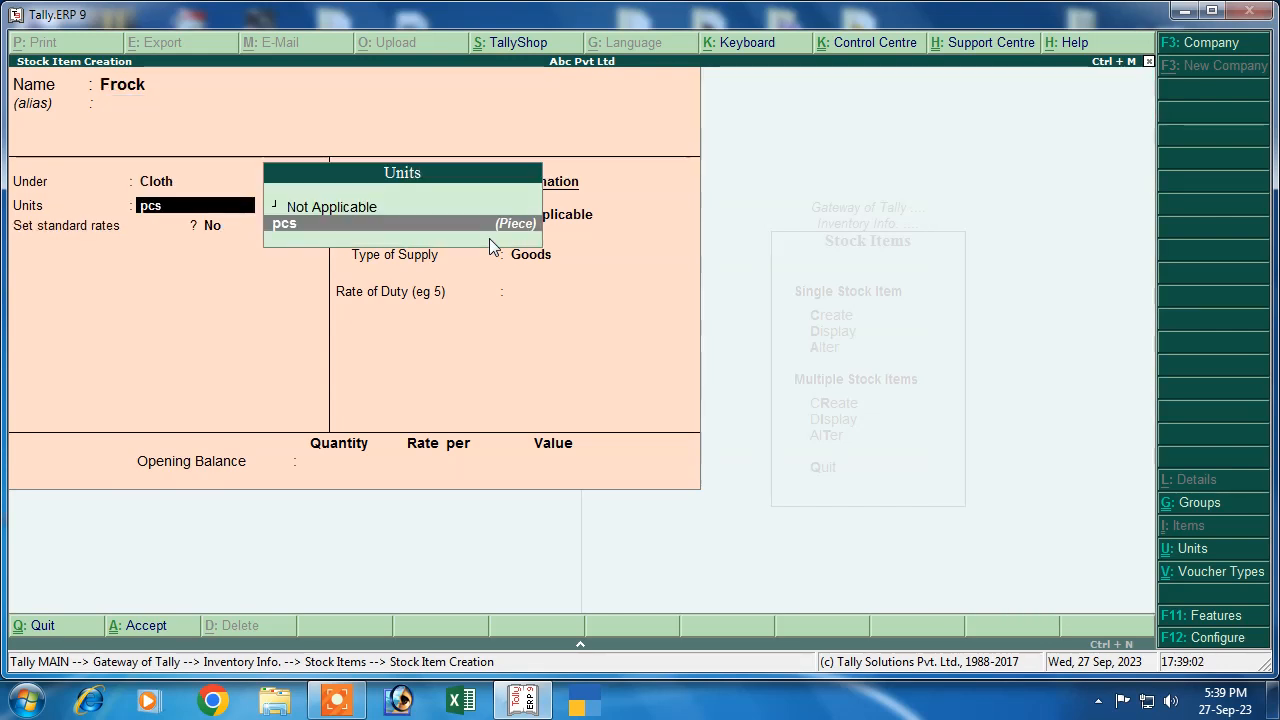
key(Return)
key(Return)
key(Return)
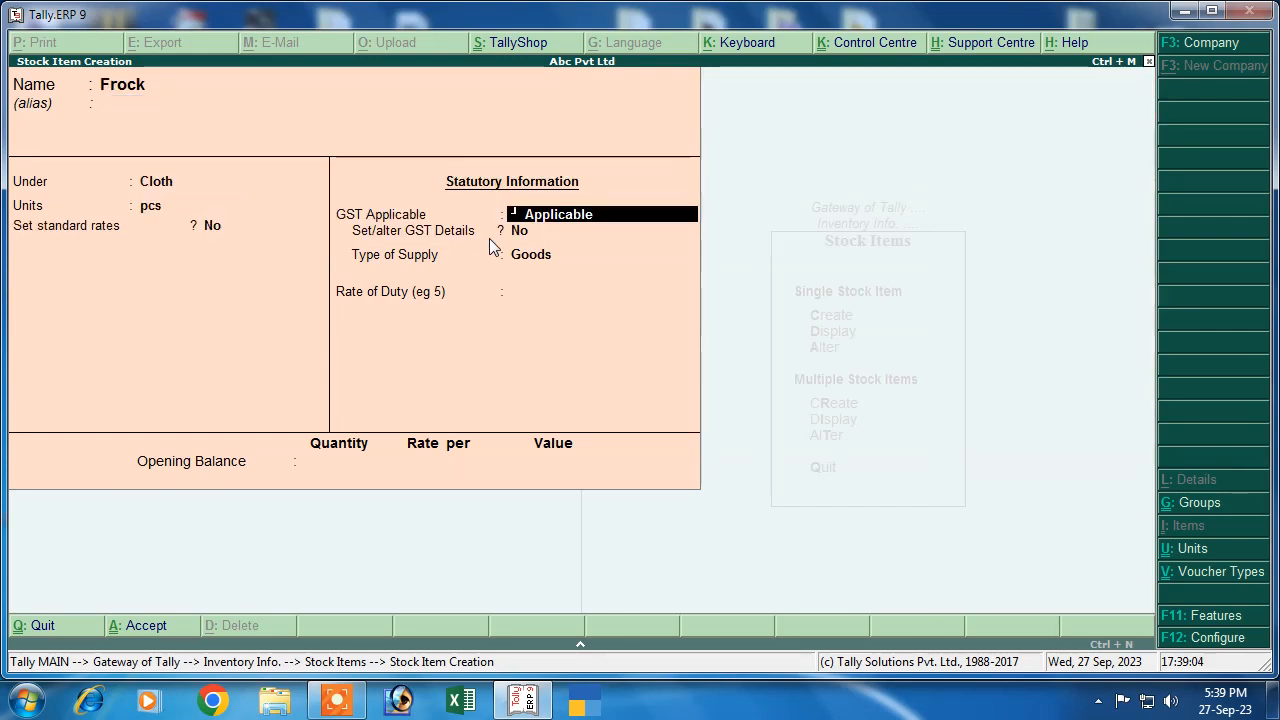
key(y)
key(Return)
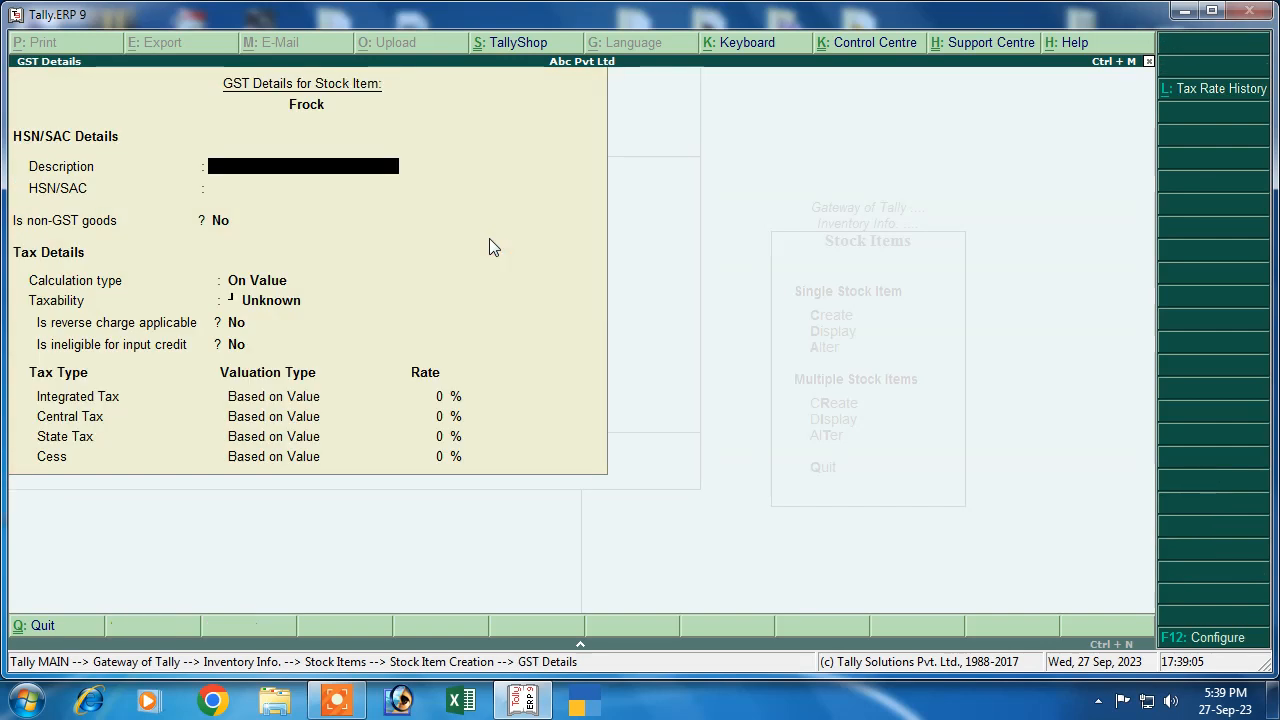
Set Frock's GST to Goods, HSN 7854, On Value, Taxable at 12%, and save it
text(Goo)
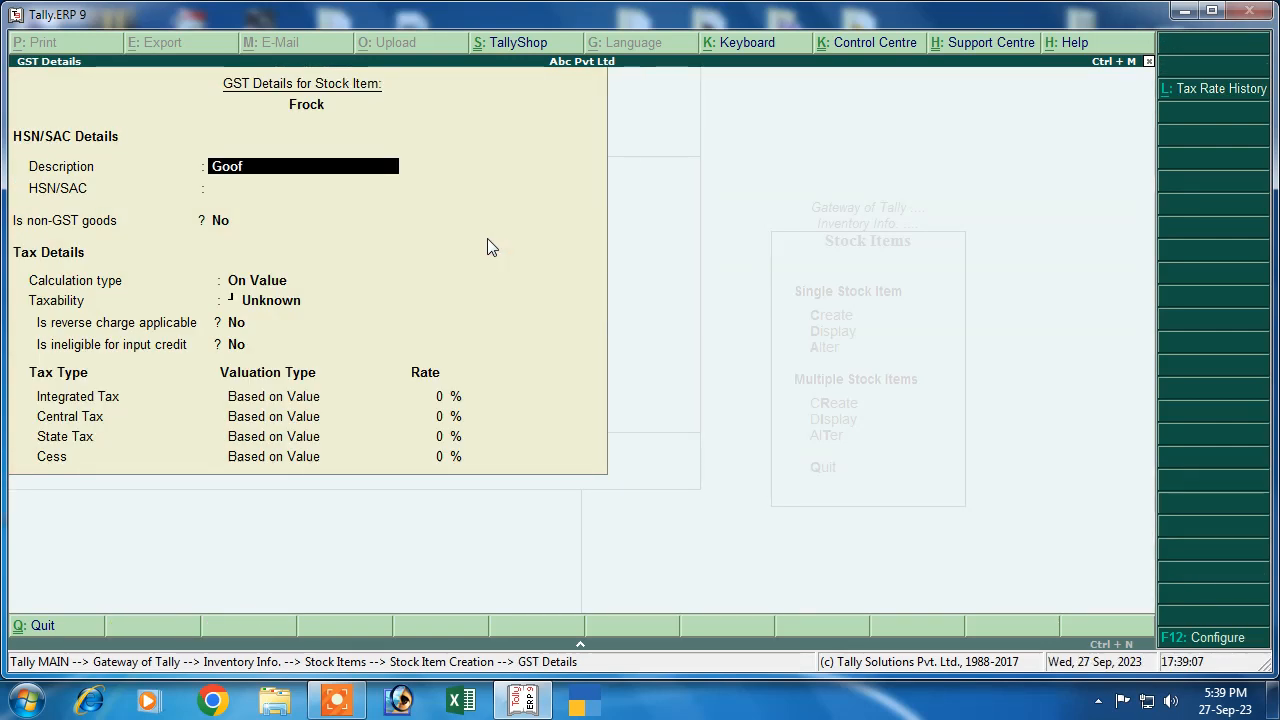
text(ds)
key(Return)
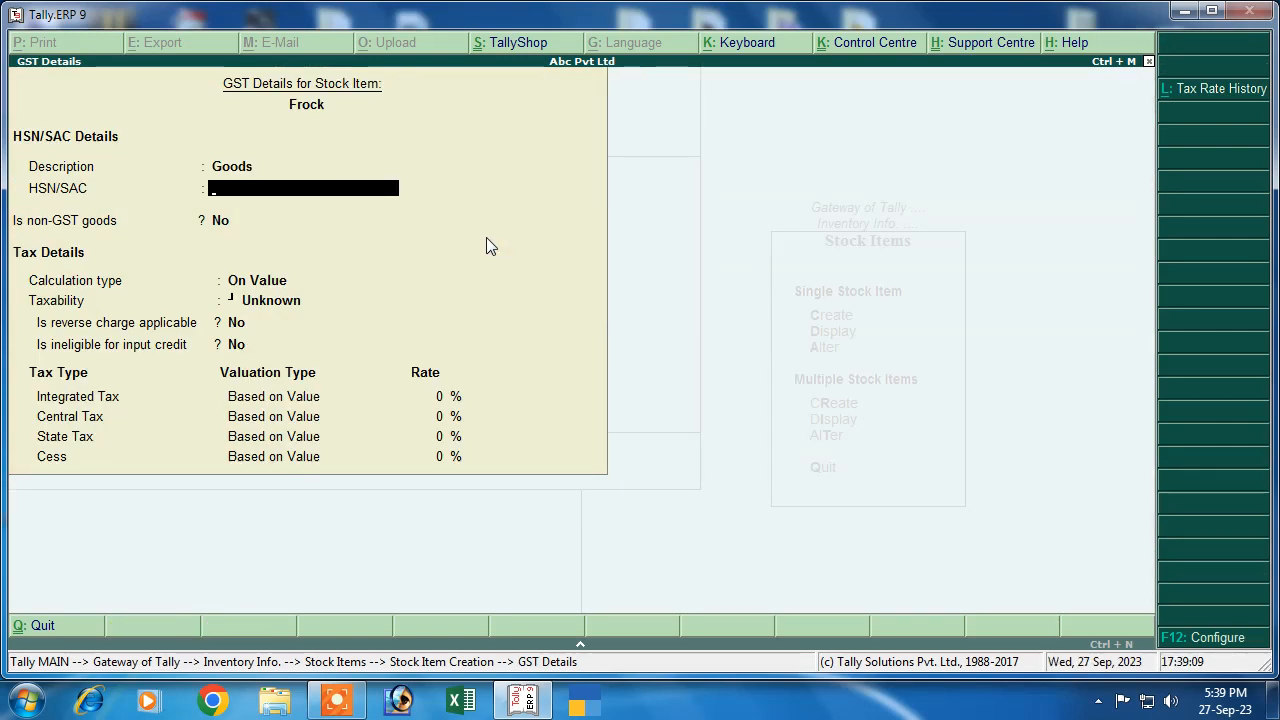
text(7854)
key(Return)
key(Return)
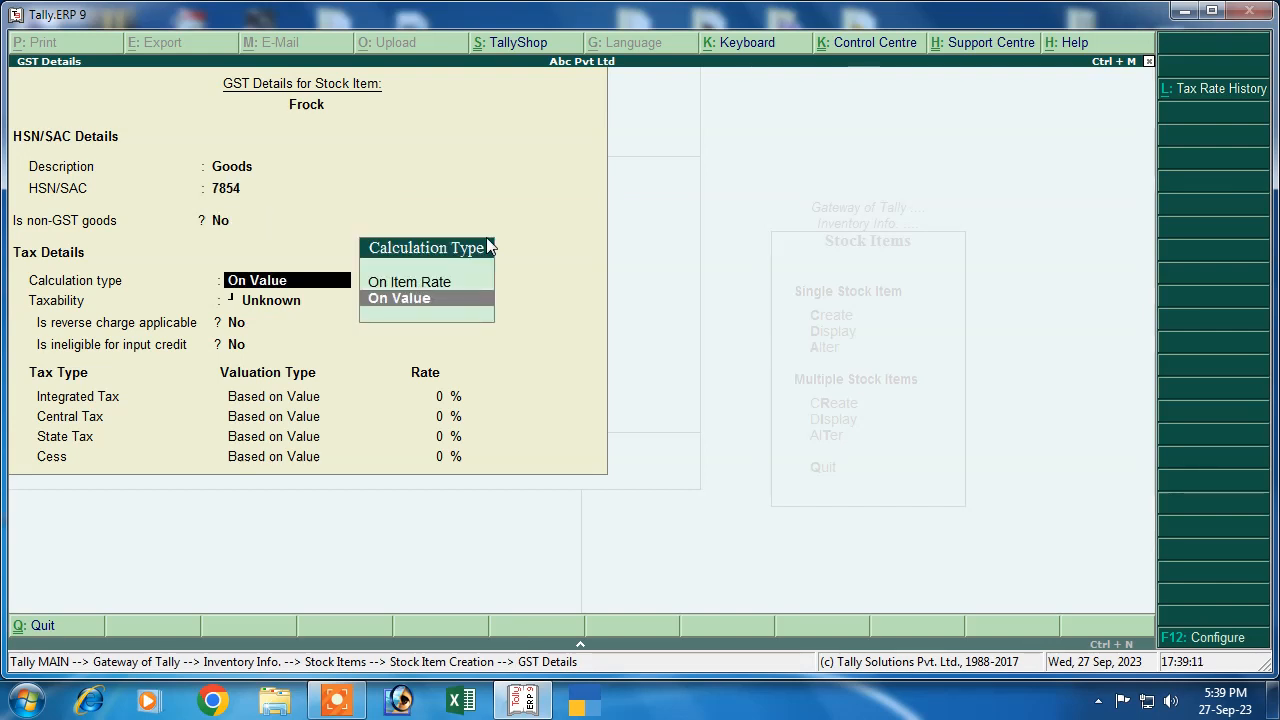
key(Return)
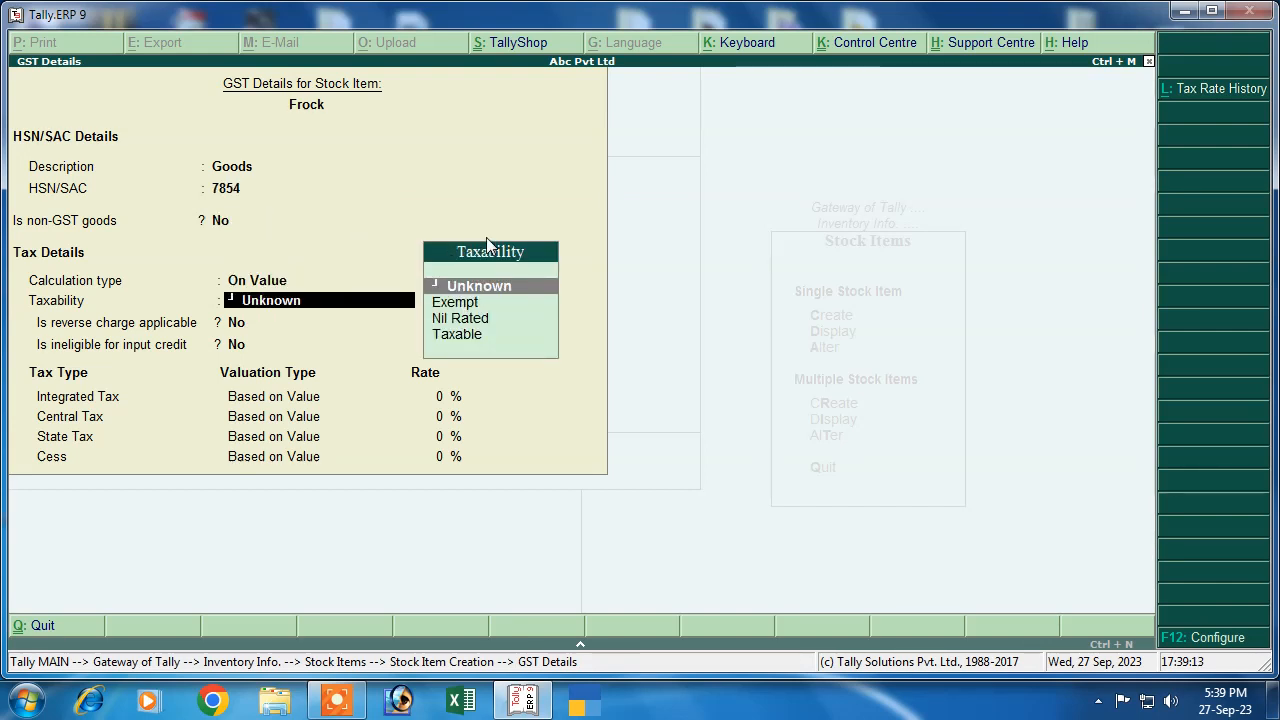
key(Down)
key(Down)
key(Down)
key(Return)
key(Return)
key(Return)
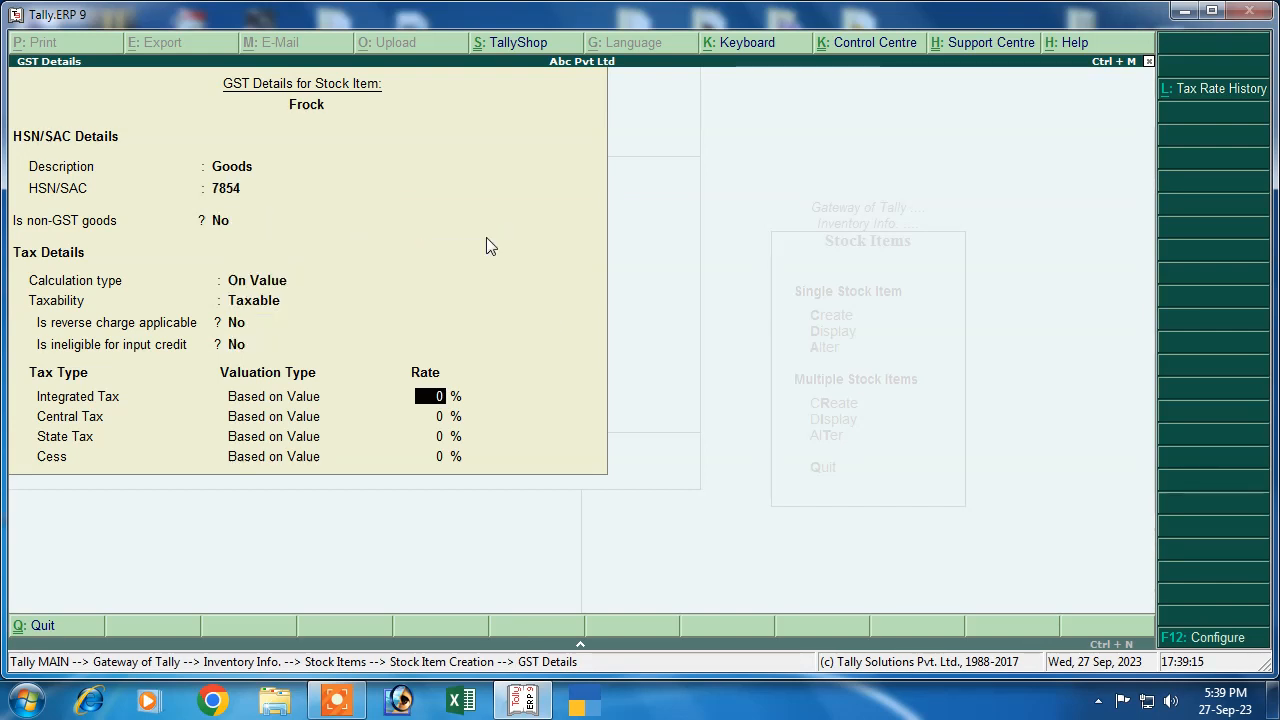
text(12)
key(Return)
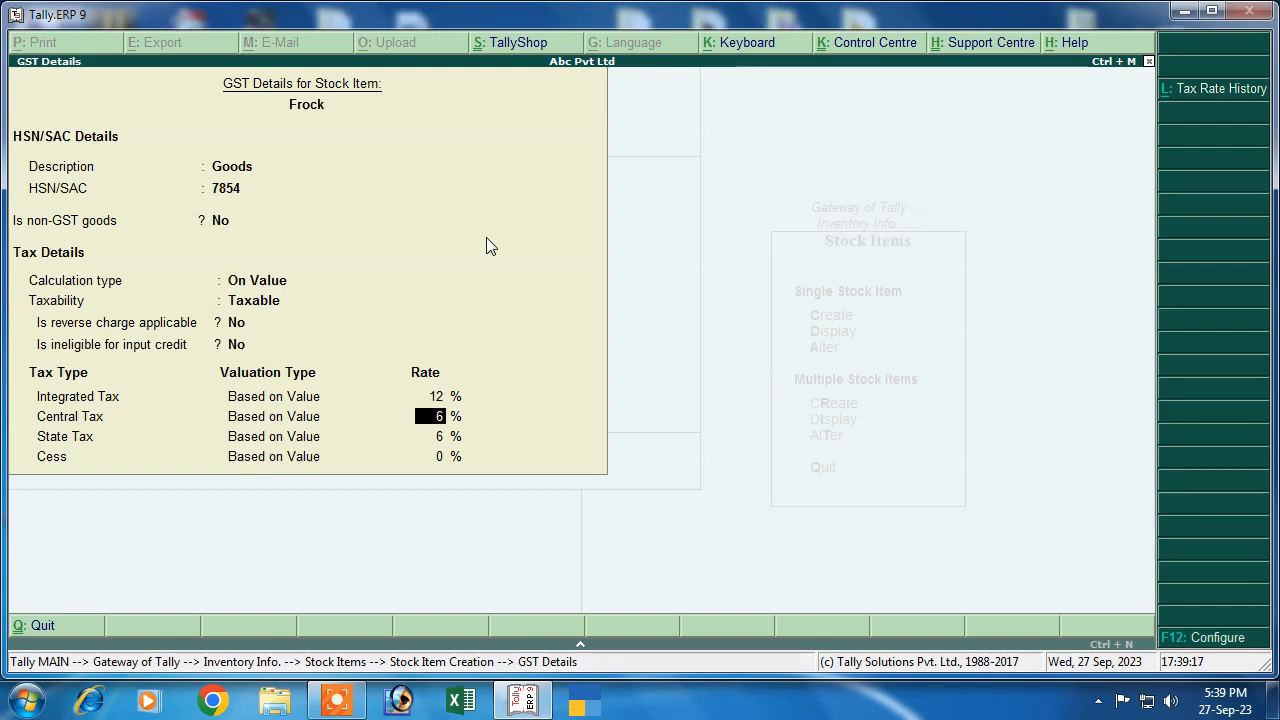
key(Return)
key(Return)
key(Return)
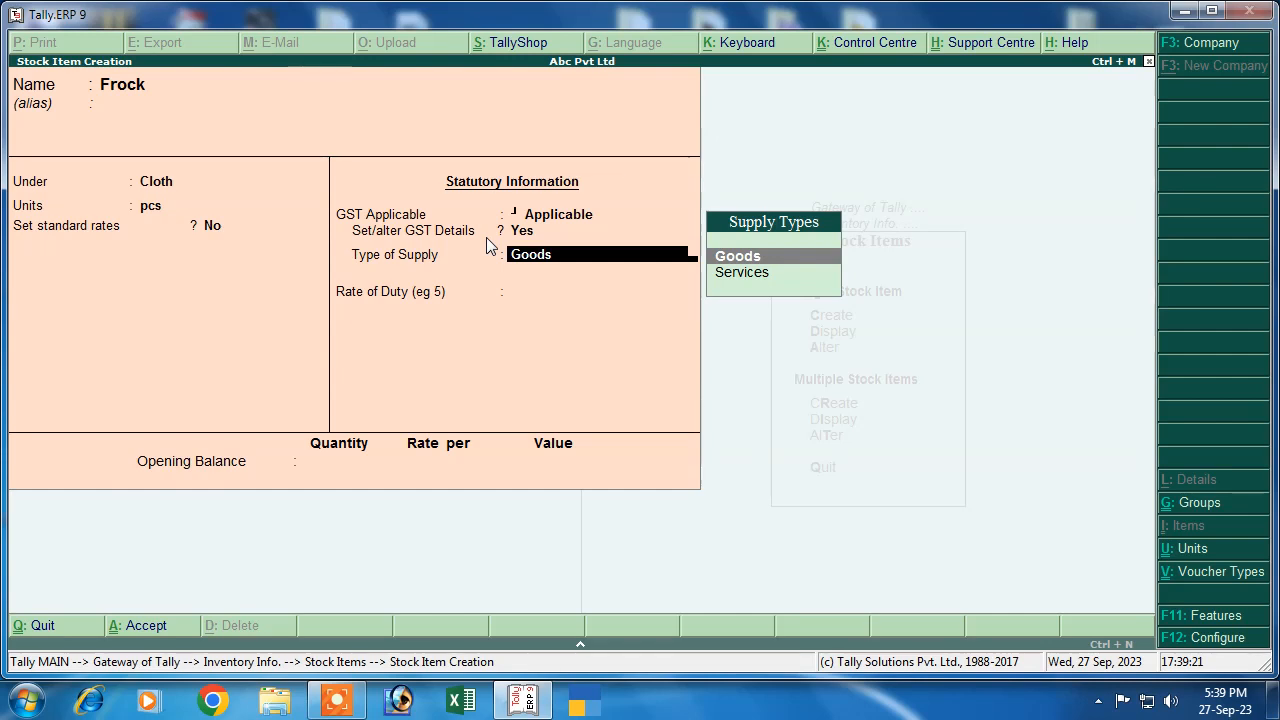
key(Return)
key(Return)
key(Return)
key(Return)
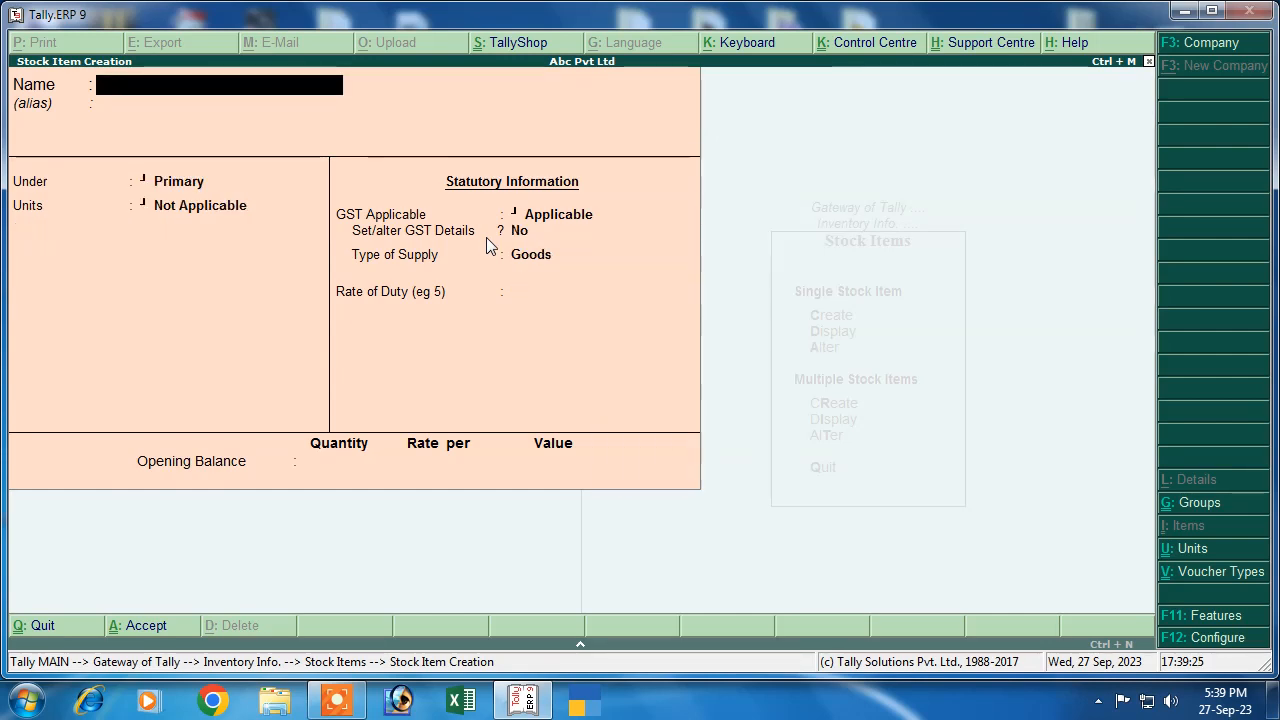
key(Escape)
key(Escape)
key(Escape)
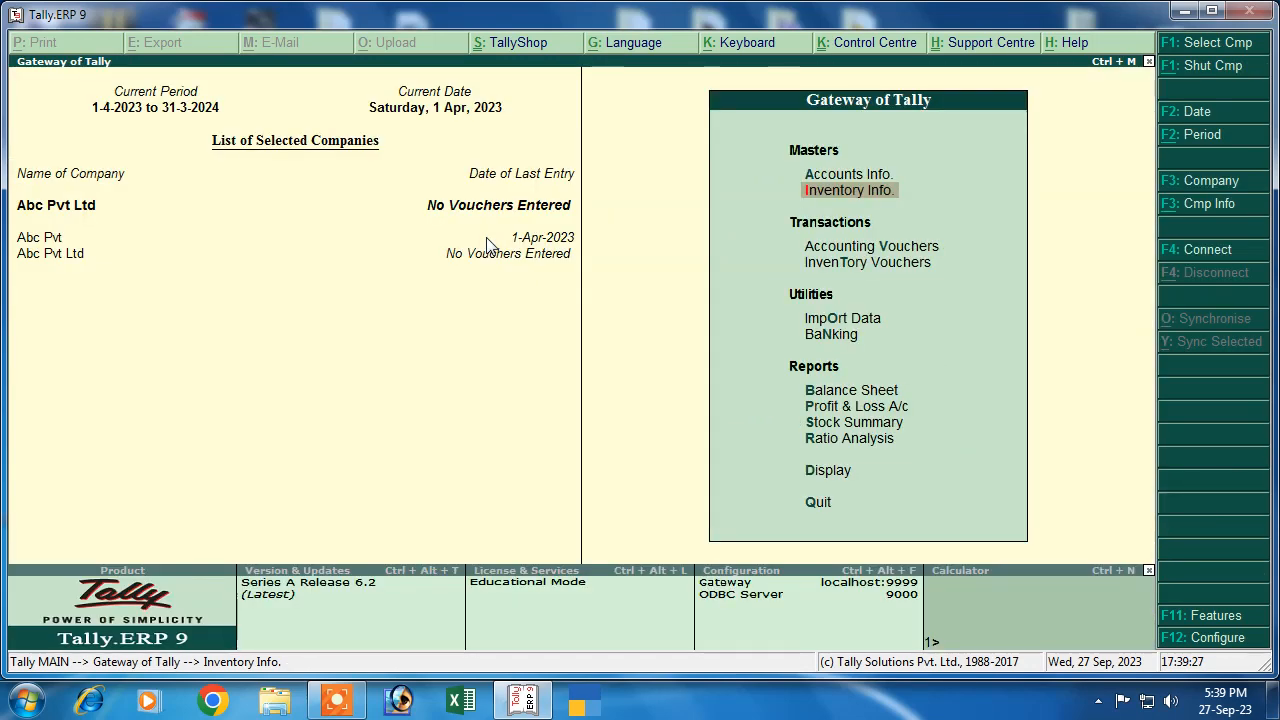
Start a purchase voucher for supplier invoice 03 dated 1-Apr-2023 with the Purchase ledger
key(Down)
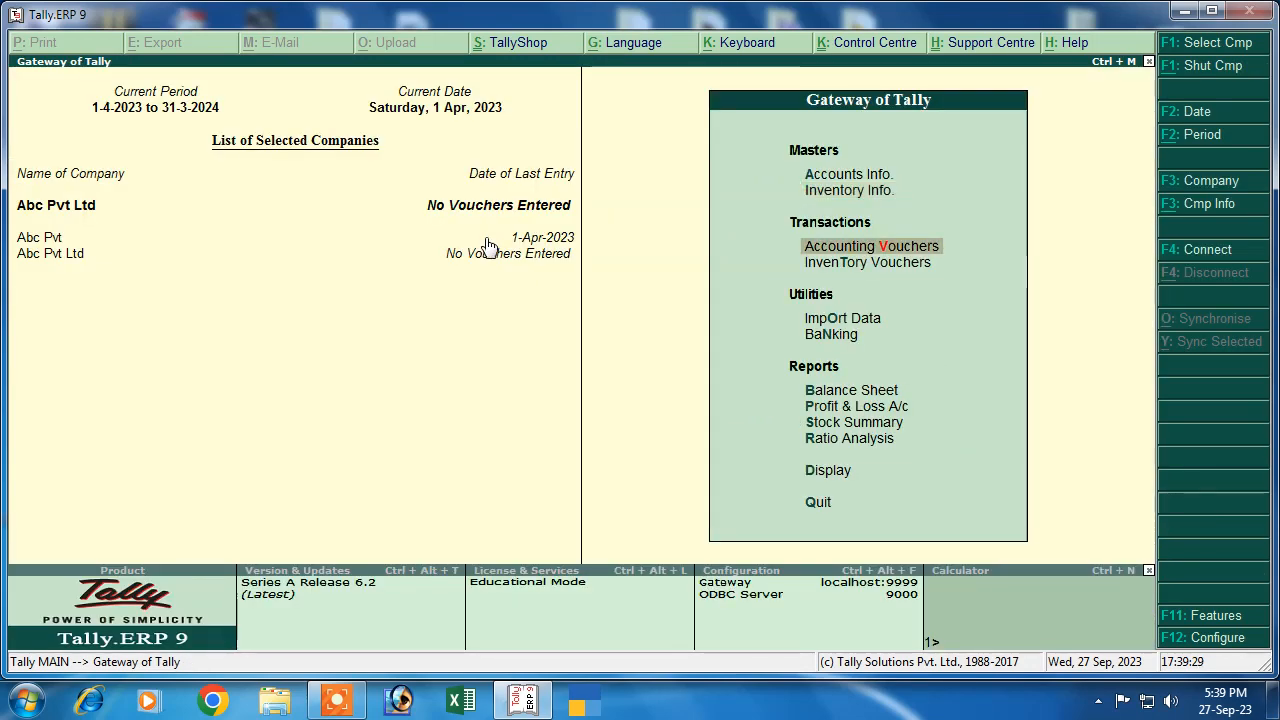
key(Return)
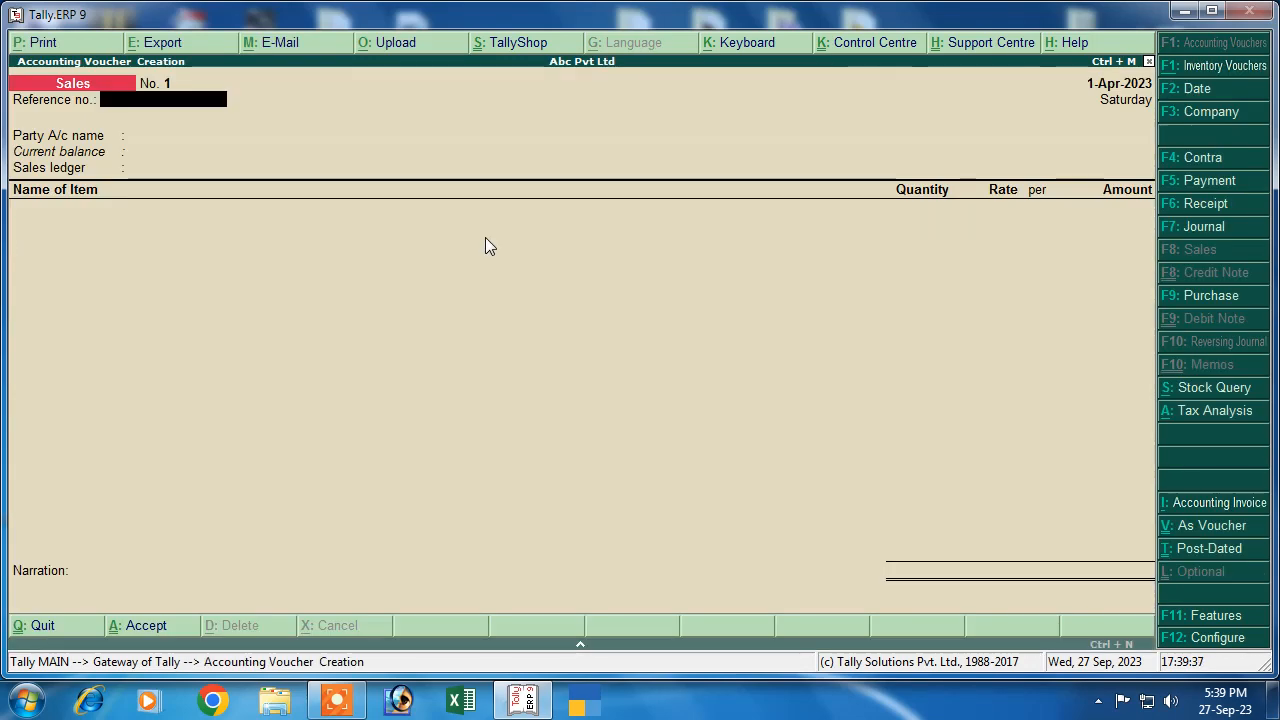
click(1188, 296)
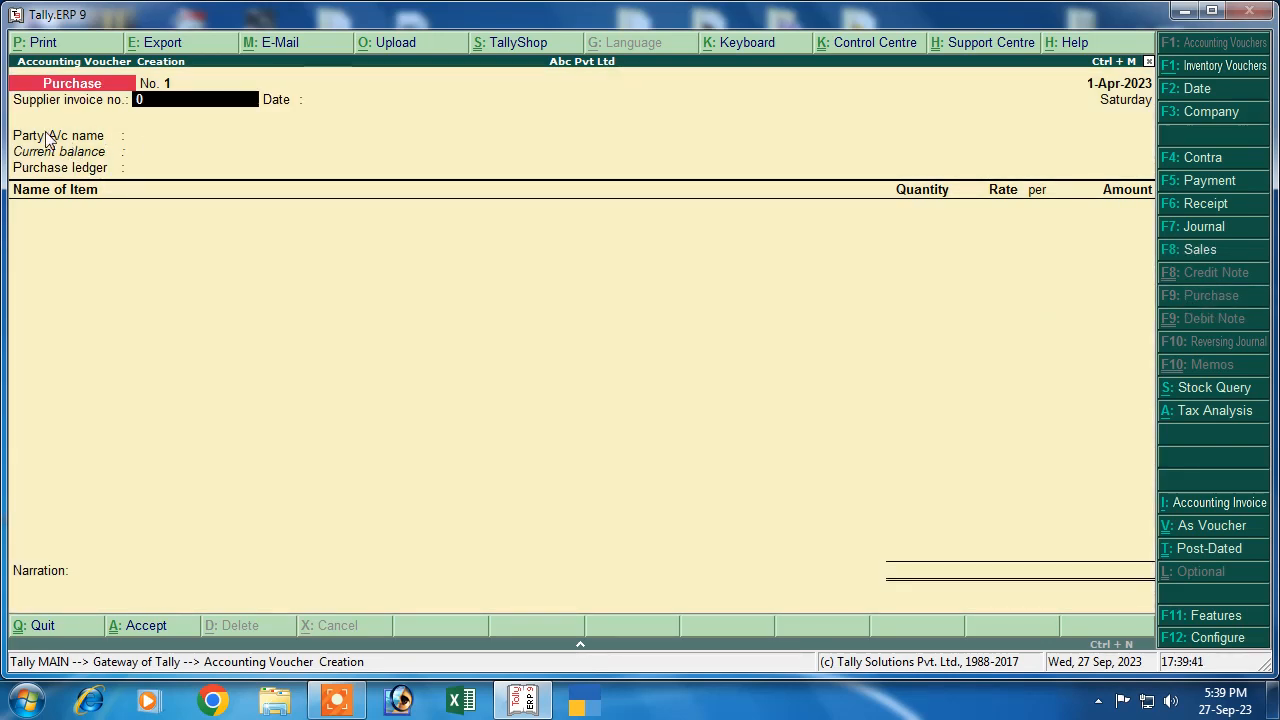
text(03)
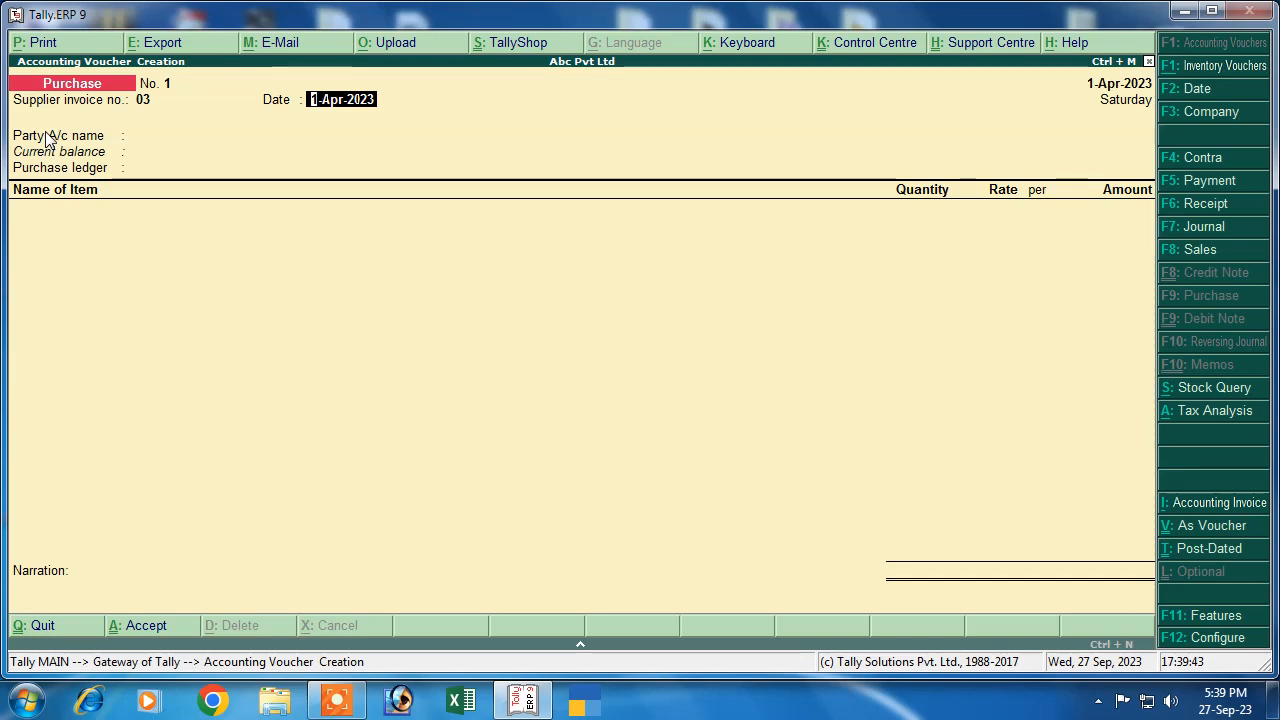
key(Return)
key(Down)
key(Down)
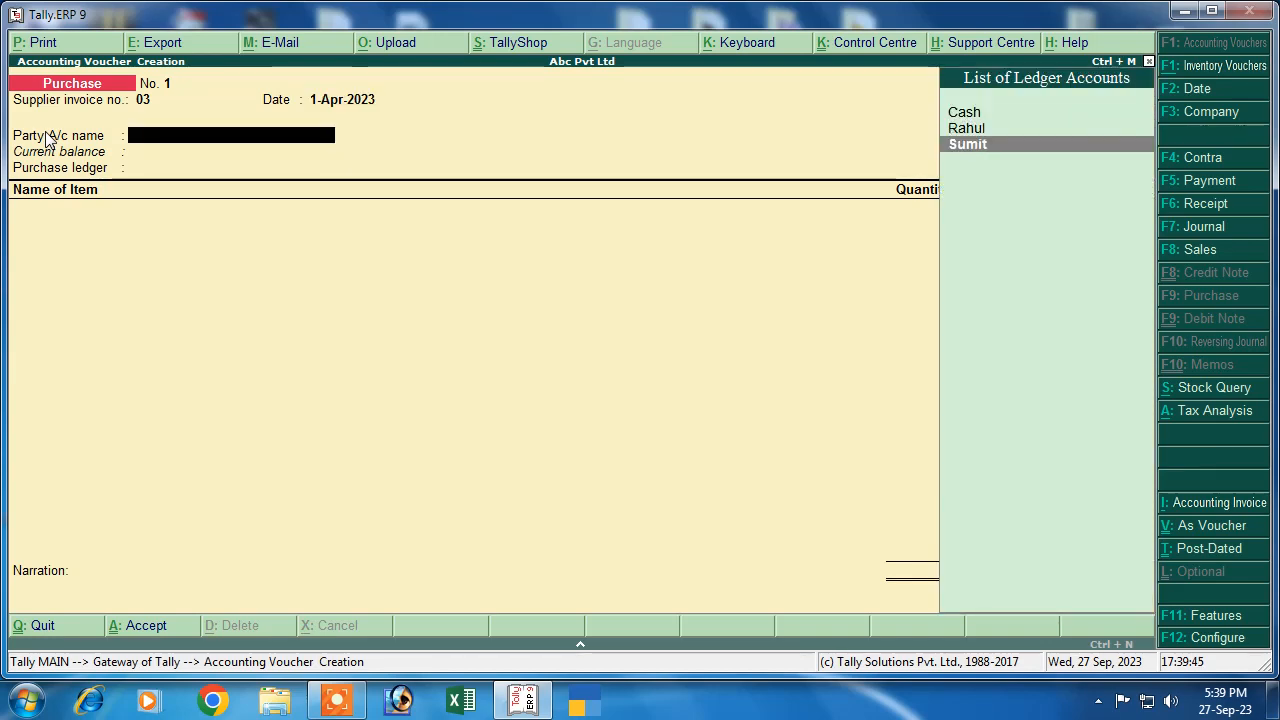
key(Up)
key(Return)
key(Return)
key(Return)
key(Return)
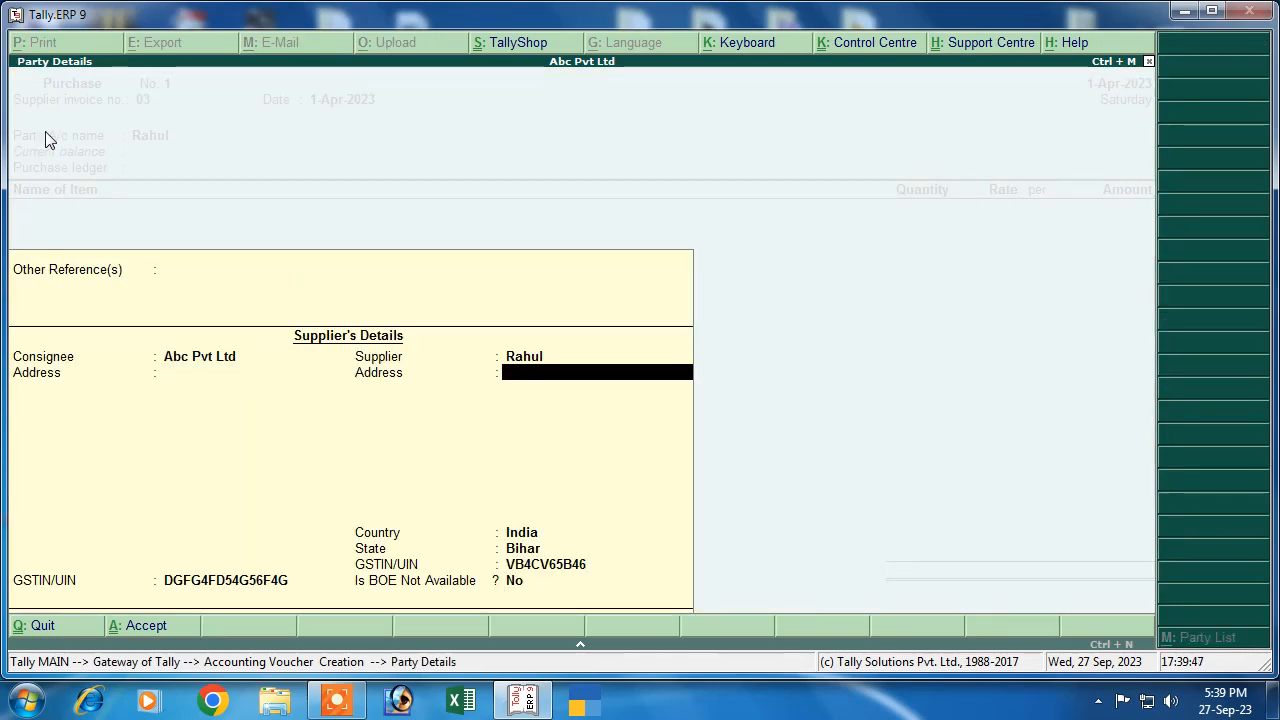
key(Return)
key(Return)
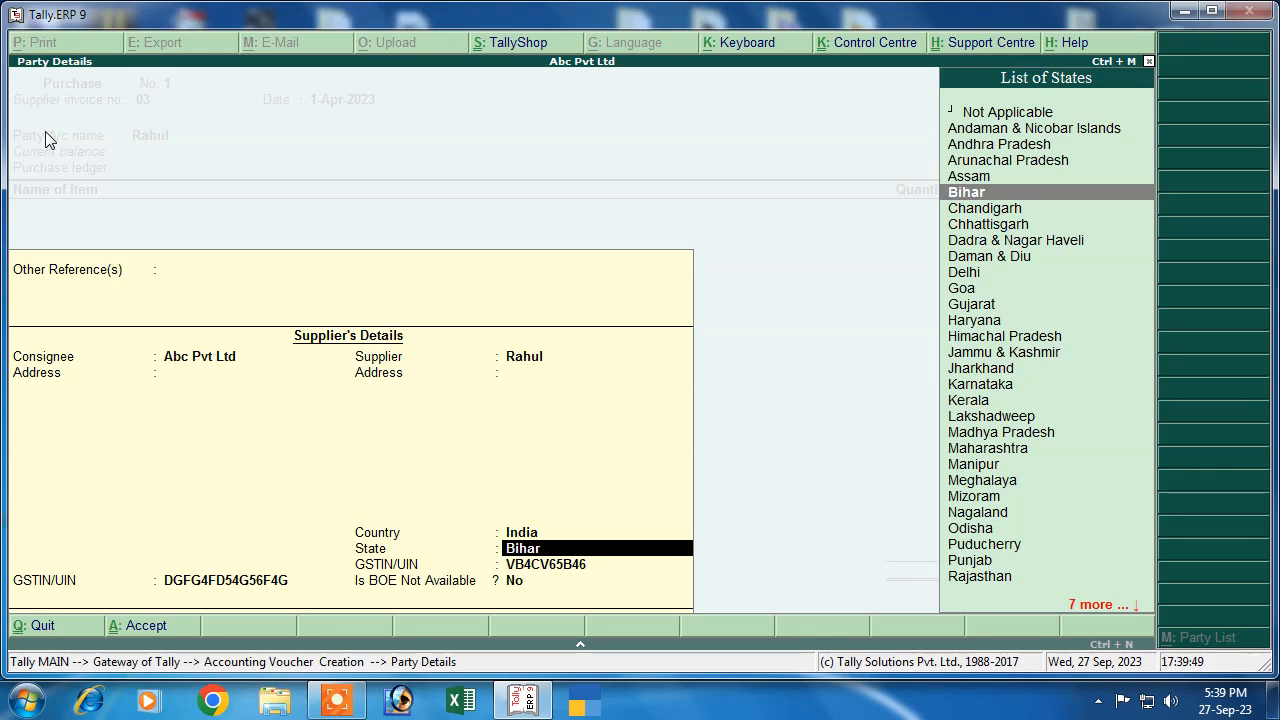
key(Return)
key(Return)
key(Return)
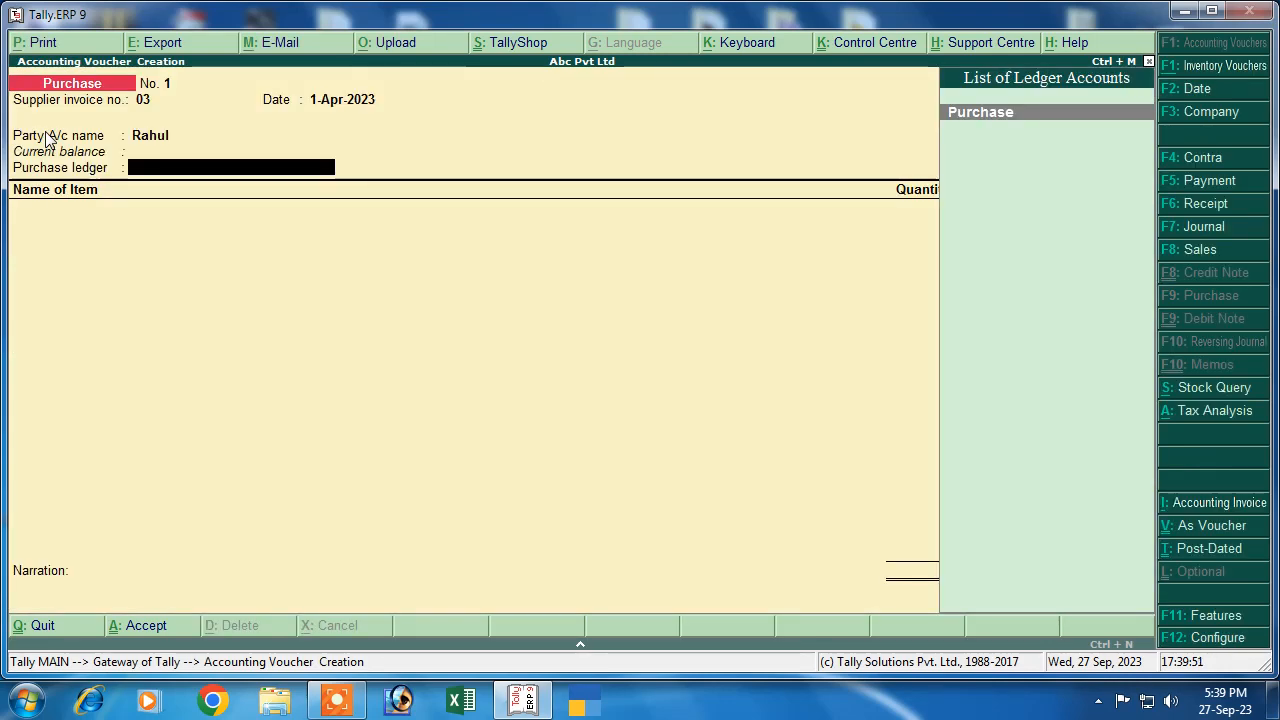
key(Return)
Add 1,000 pcs each of Frock at 300, Shirt at 400 and T Shirt at 500
key(Down)
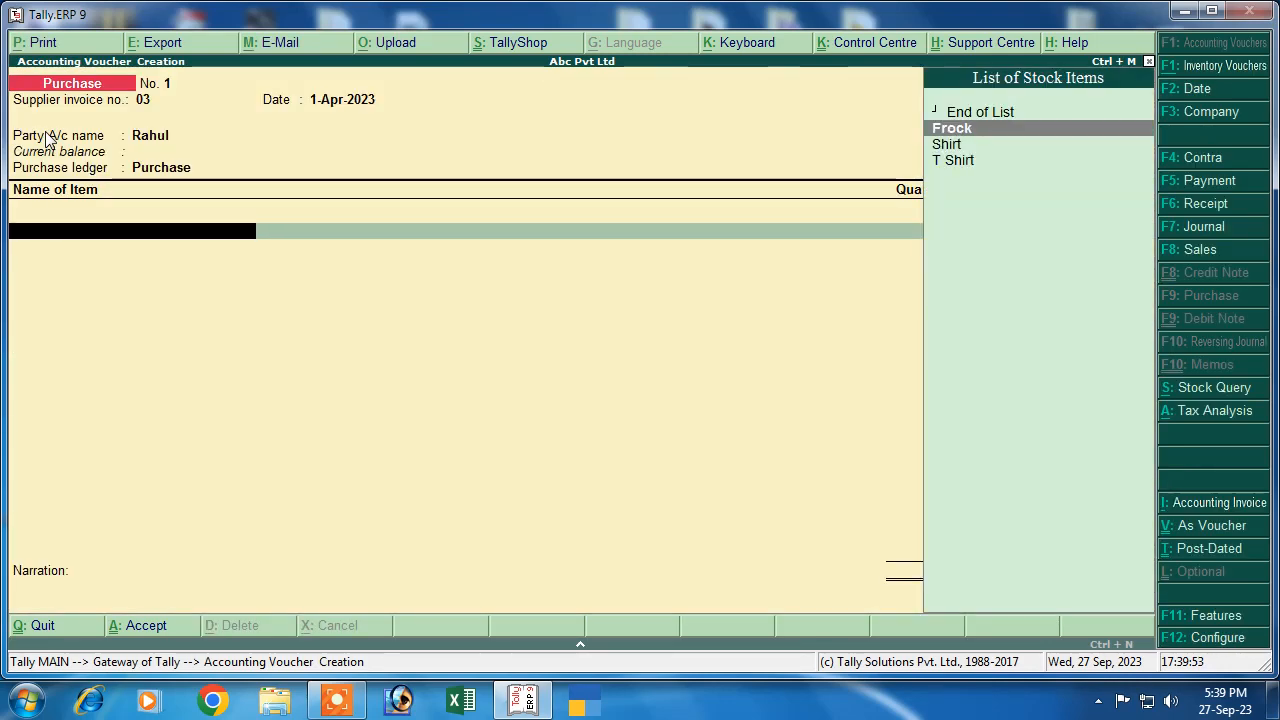
key(Return)
key(Return)
text(1000)
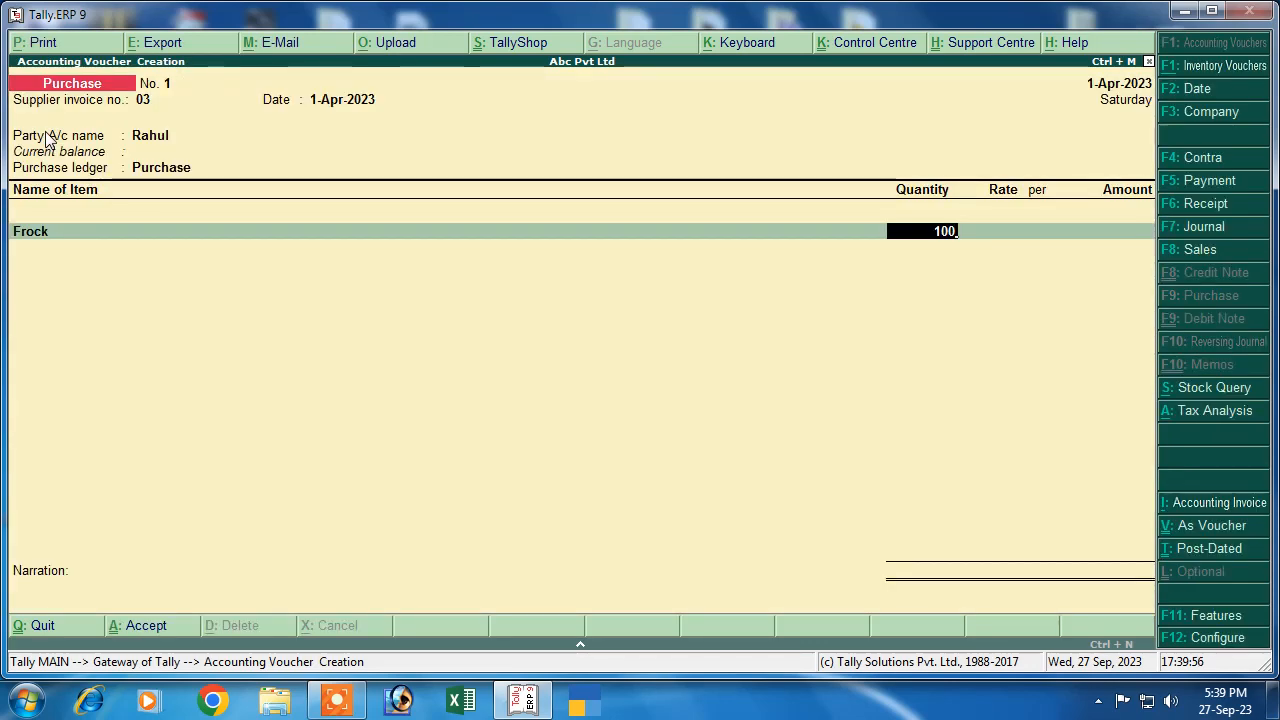
key(Return)
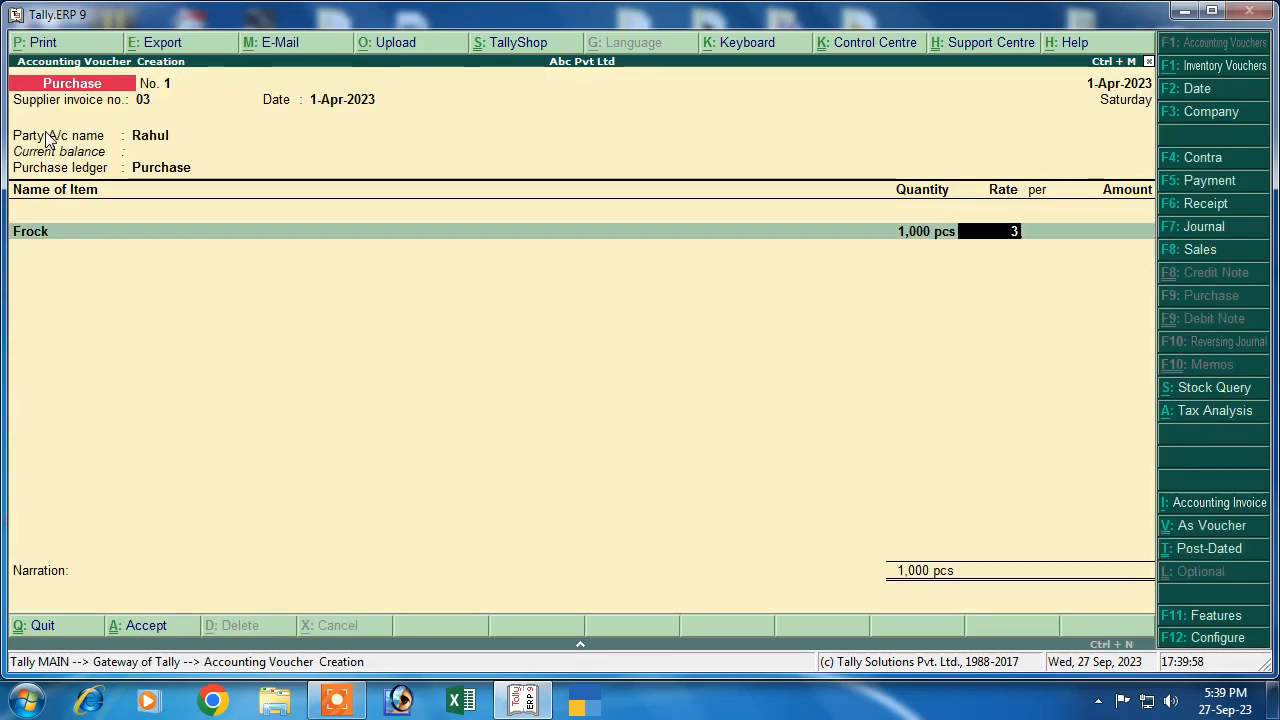
text(300)
key(Return)
key(Return)
key(Return)
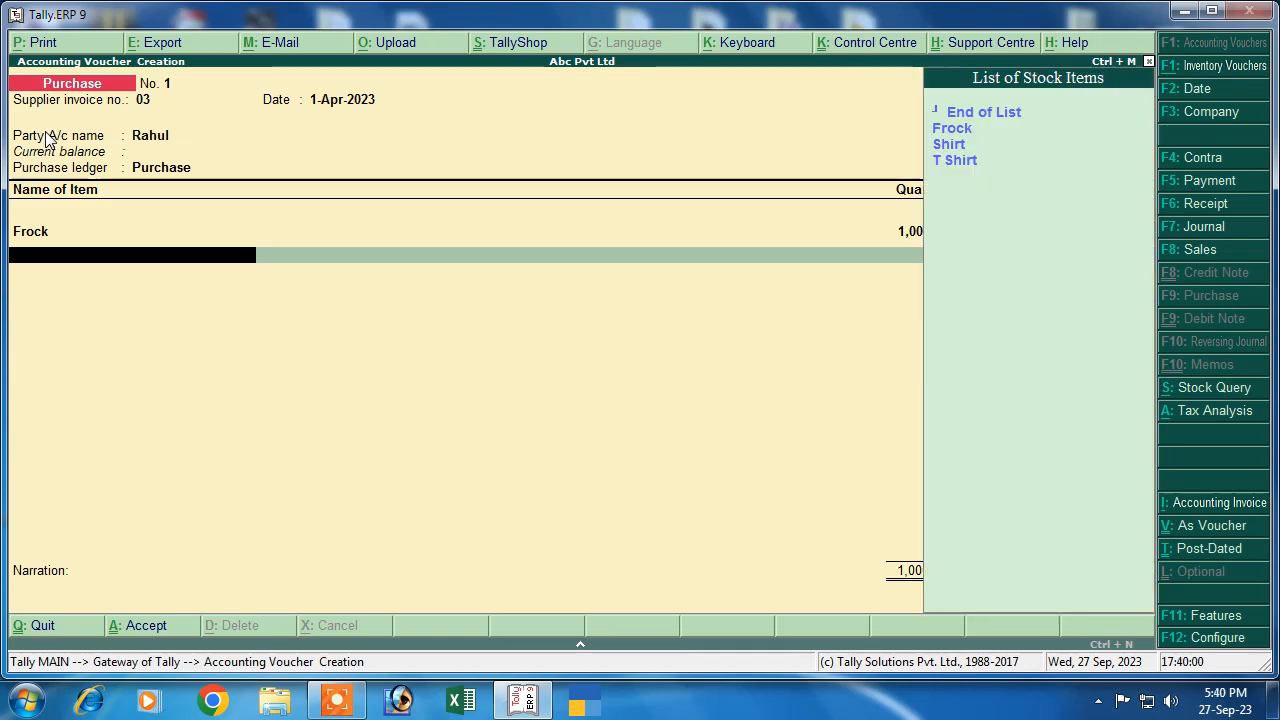
key(Down)
key(Down)
key(Return)
key(Return)
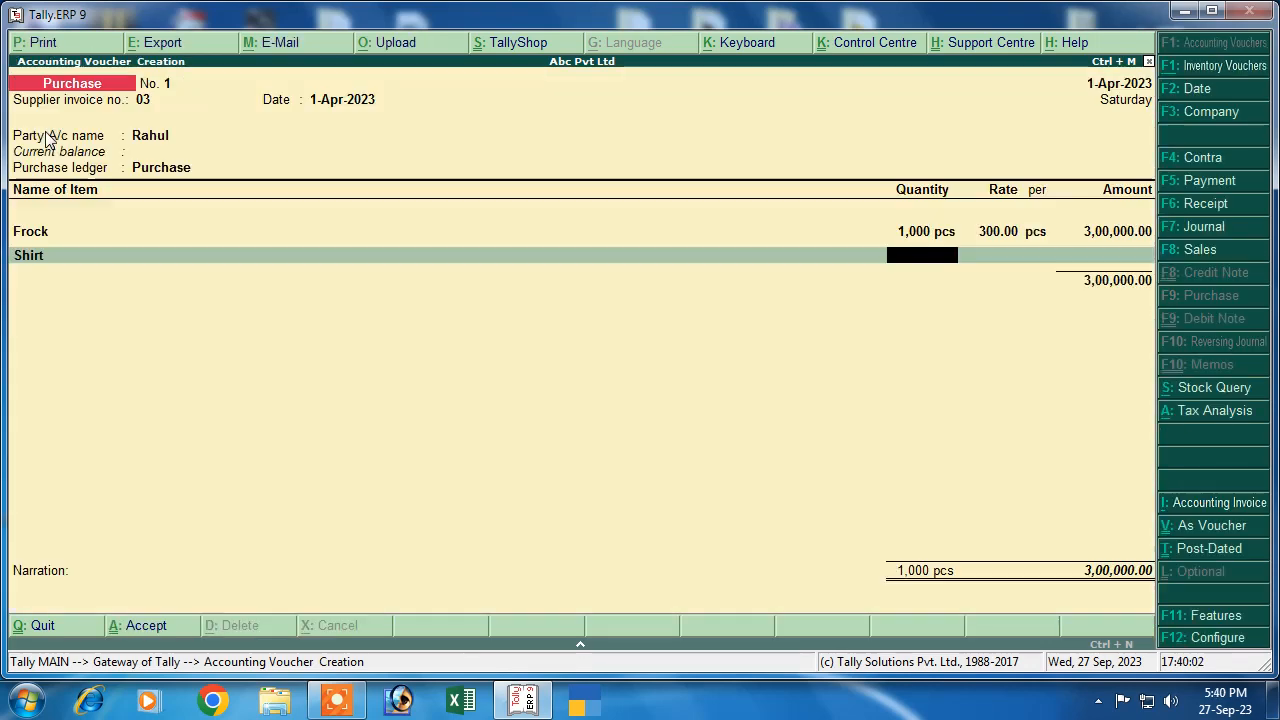
text(1000)
key(Return)
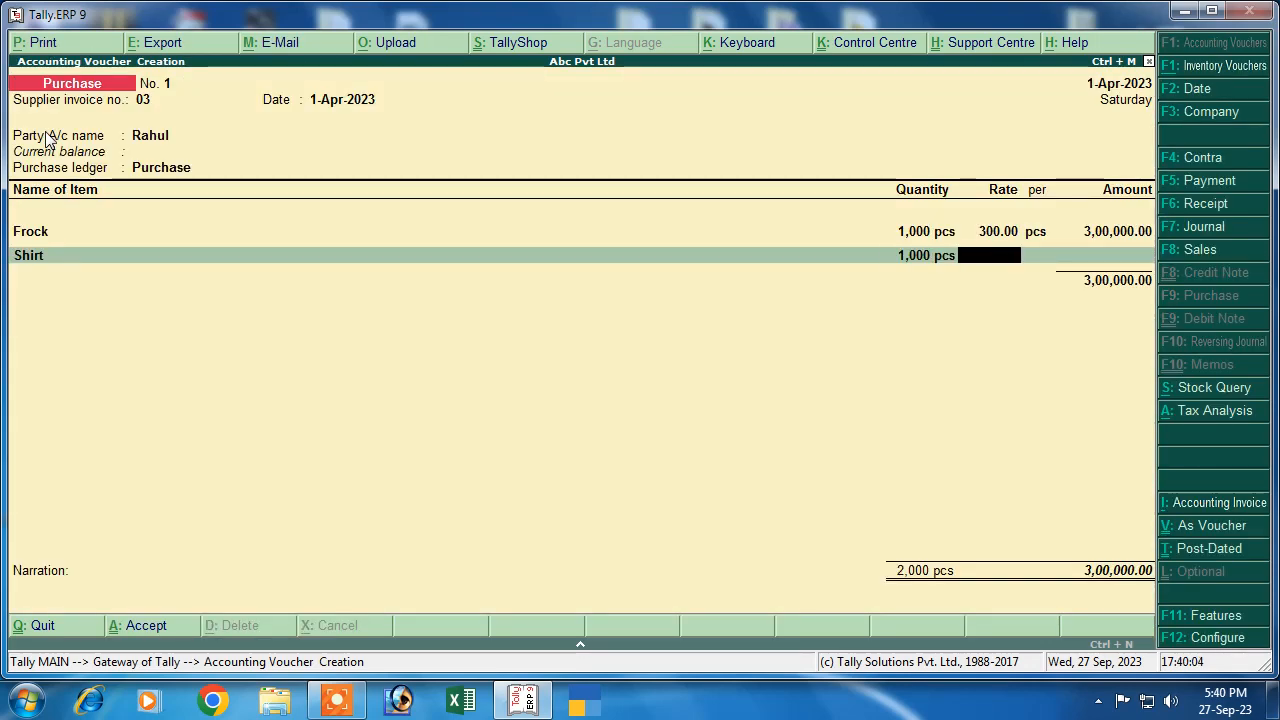
text(400)
key(Return)
key(Return)
key(Return)
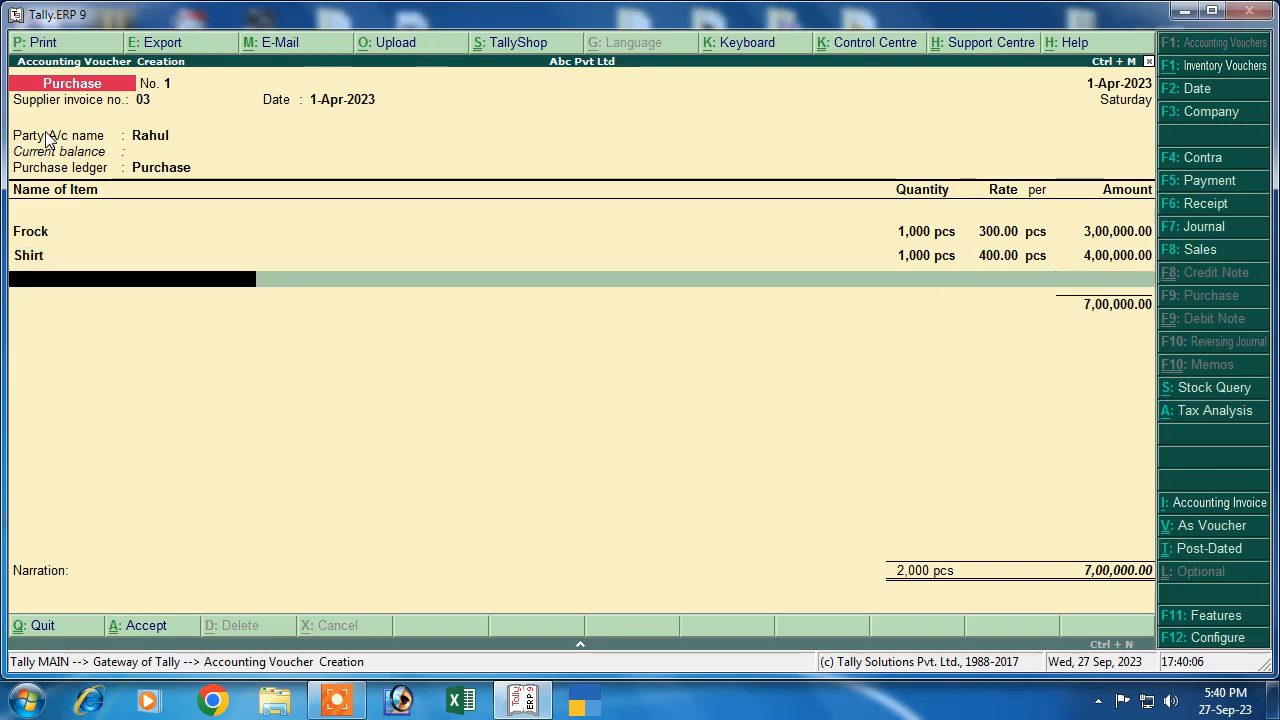
key(Down)
key(Down)
key(Down)
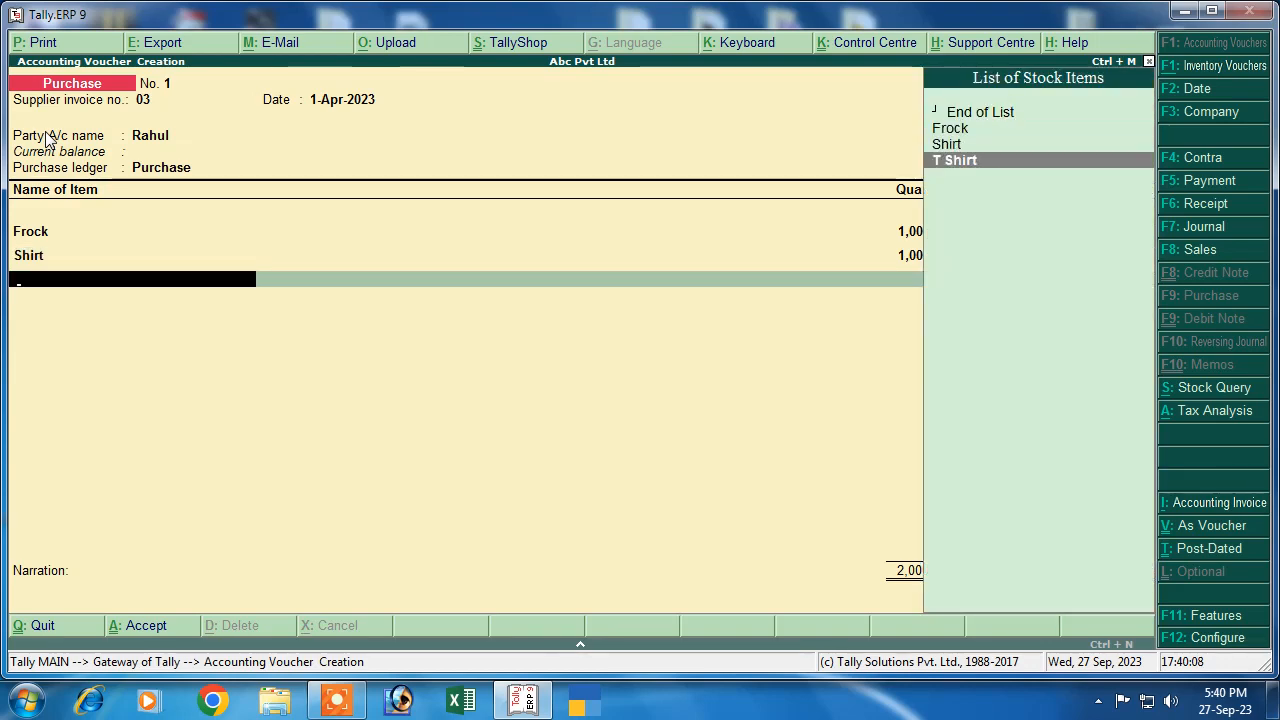
key(Return)
key(Return)
text(10)
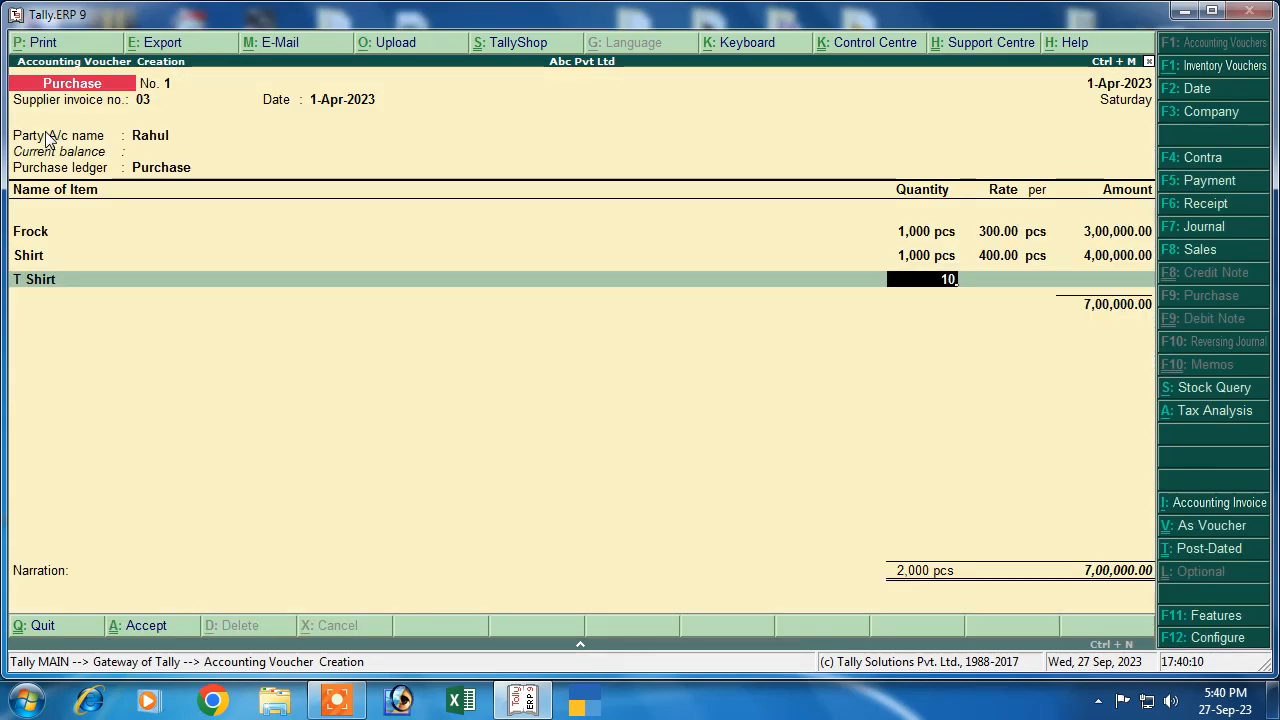
text(00)
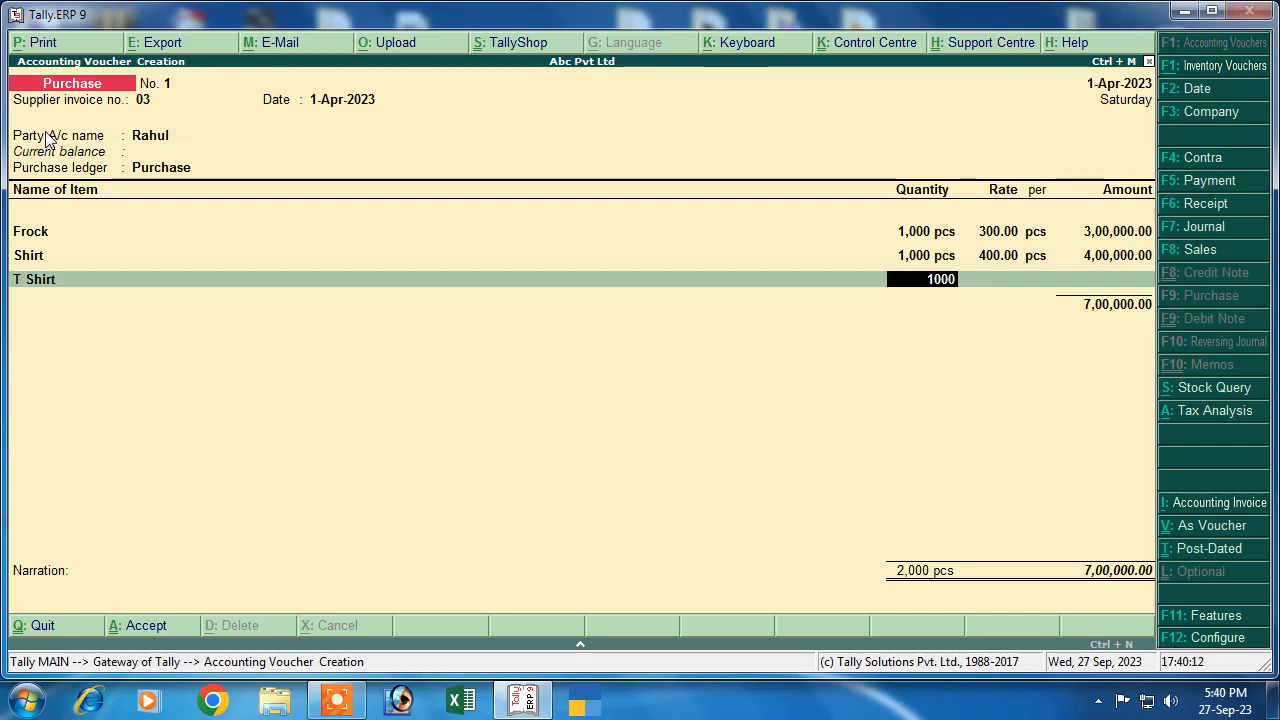
key(Return)
text(500)
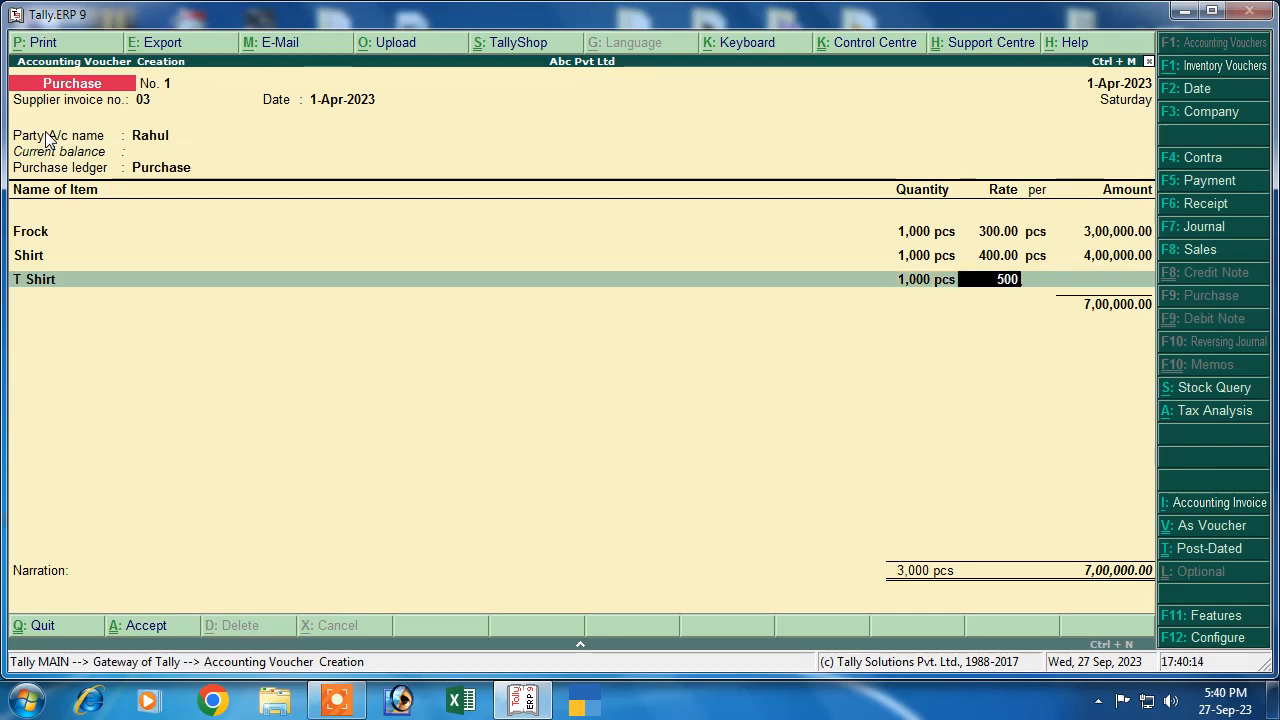
key(Return)
key(Return)
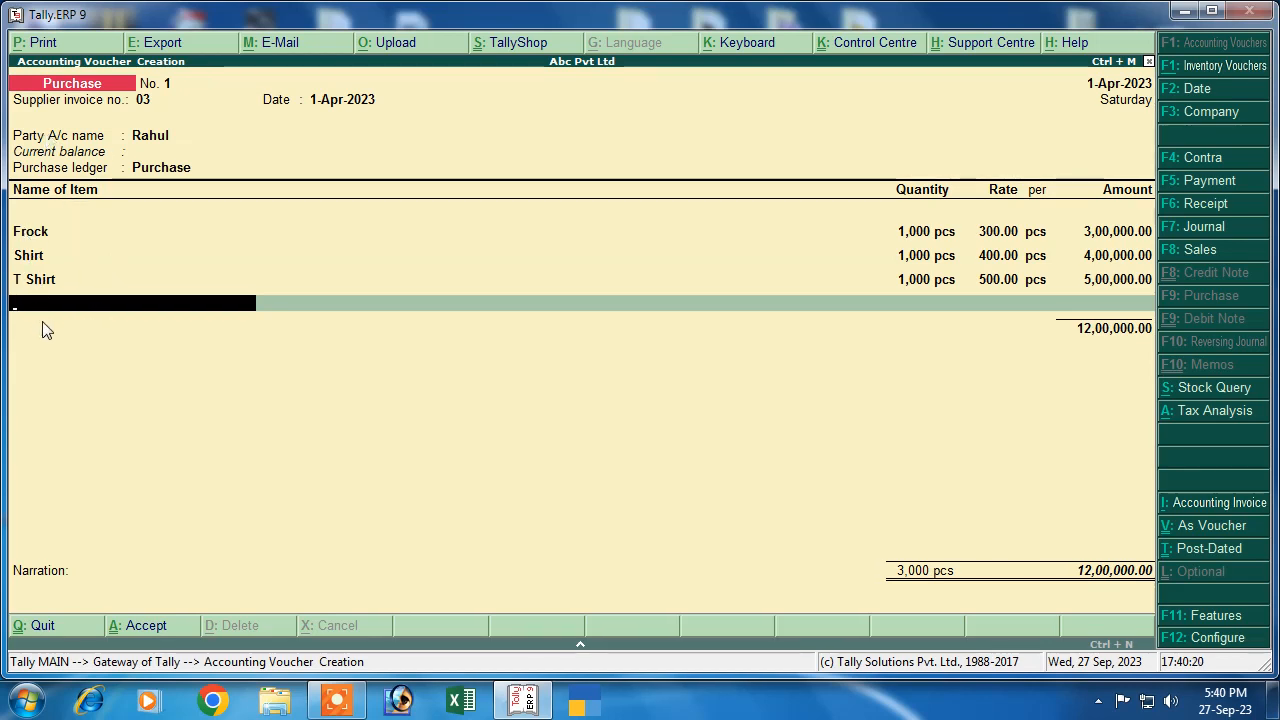
Add Cgst and Sgst at 6% (72,000.00 each) to the purchase voucher
key(Return)
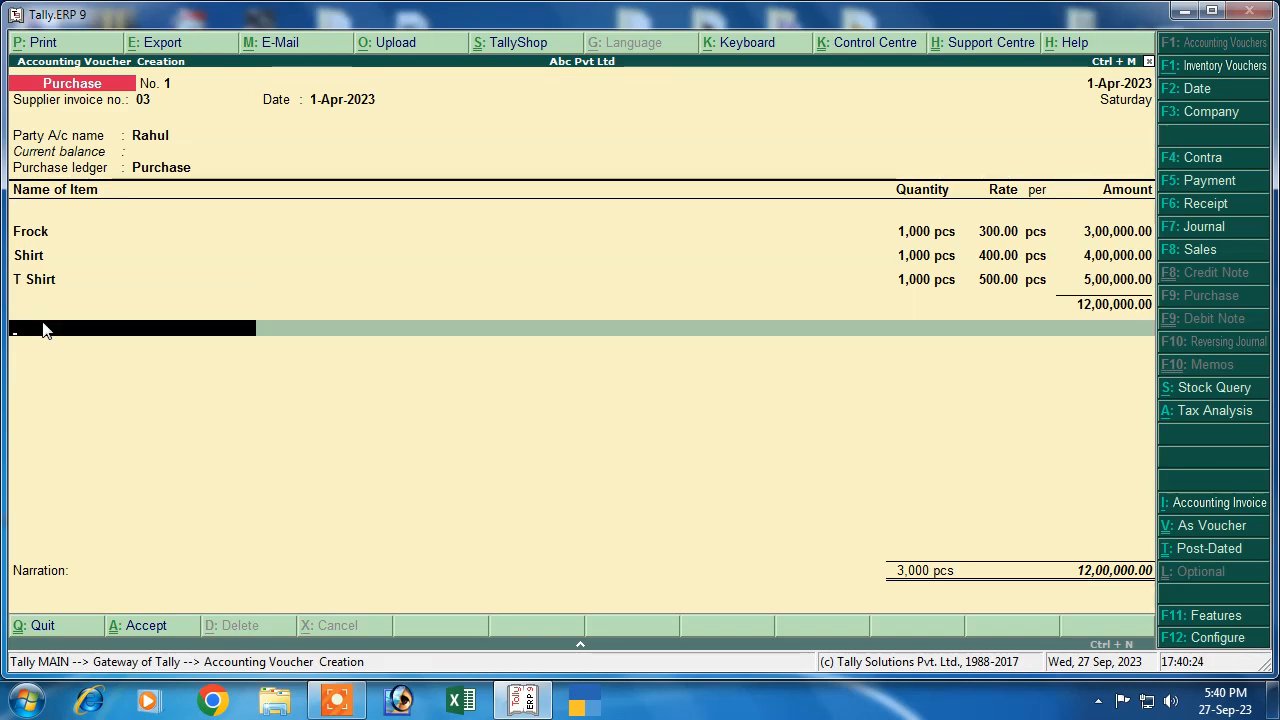
text(C)
key(Return)
key(Return)
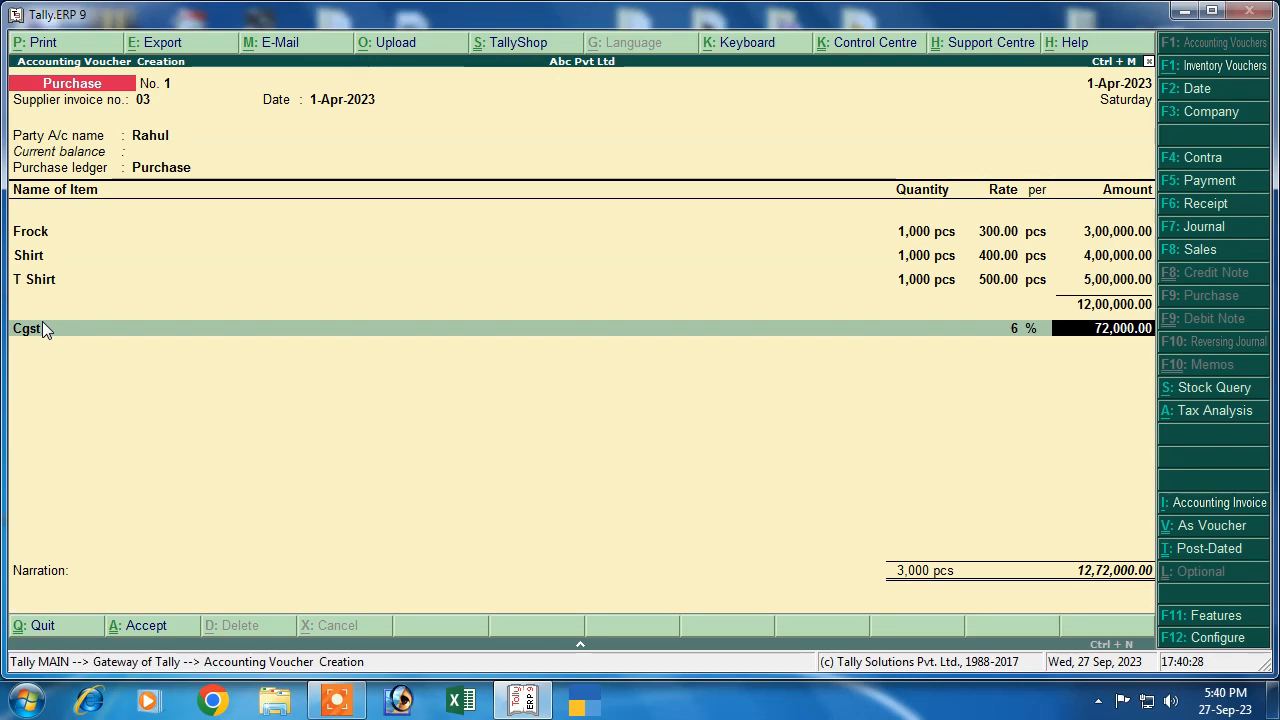
key(Return)
text(S)
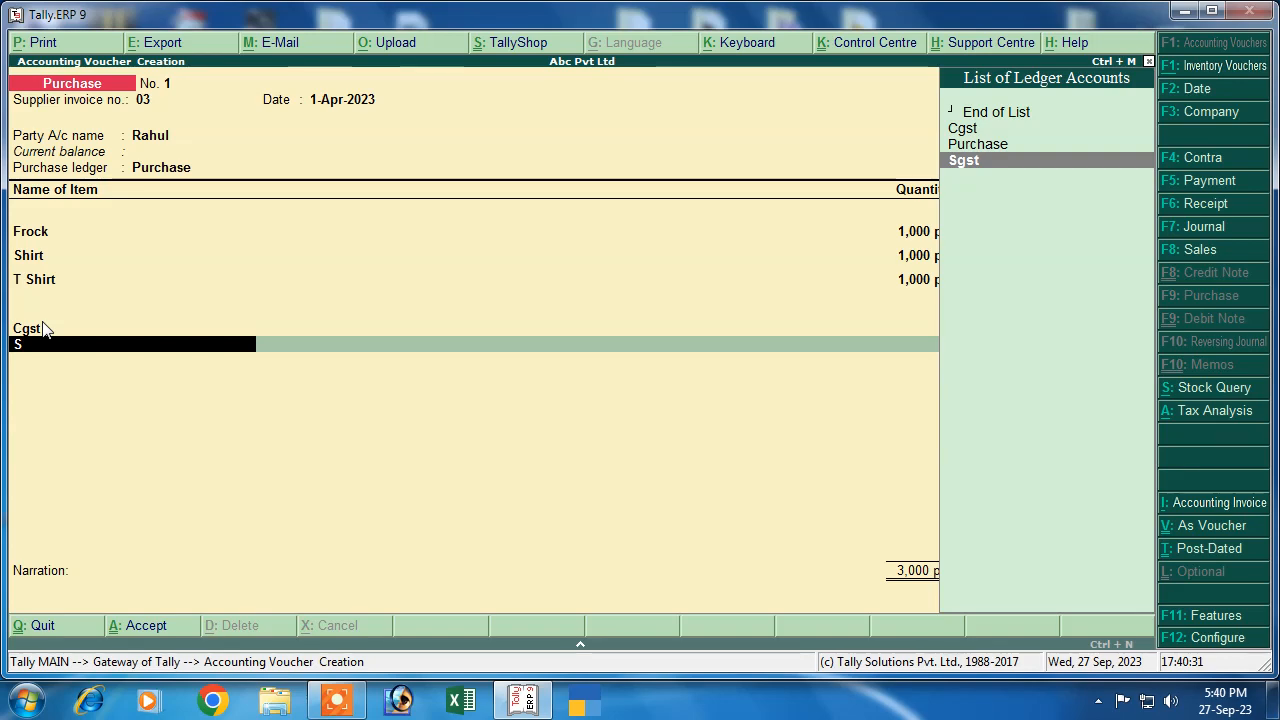
key(Return)
key(Return)
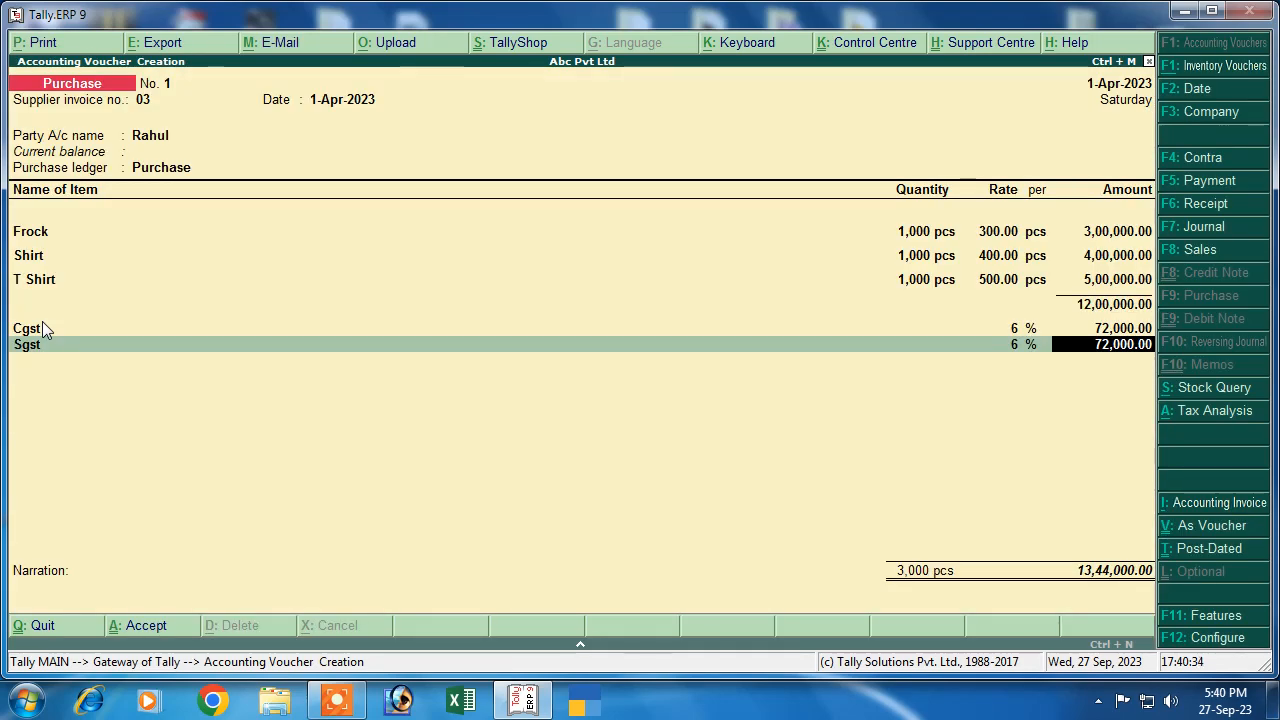
key(Return)
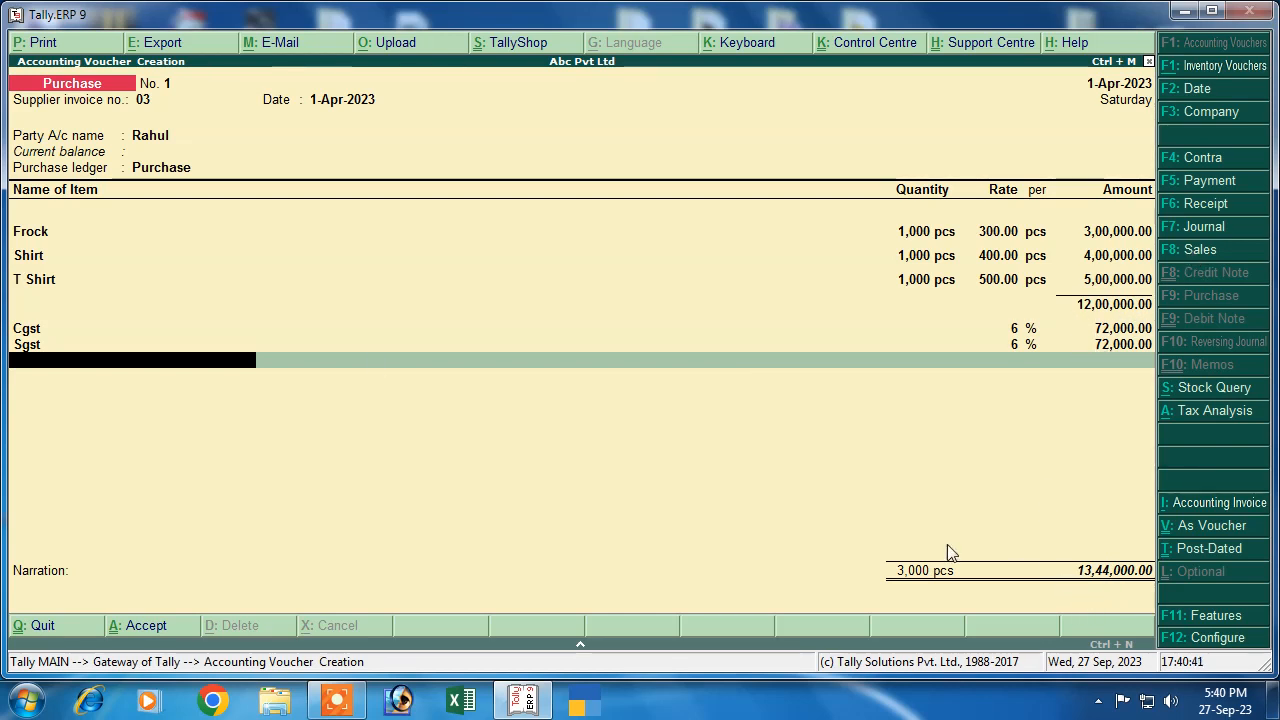
Name the new bill reference after the supplier and save the 13,44,000.00 purchase
key(Return)
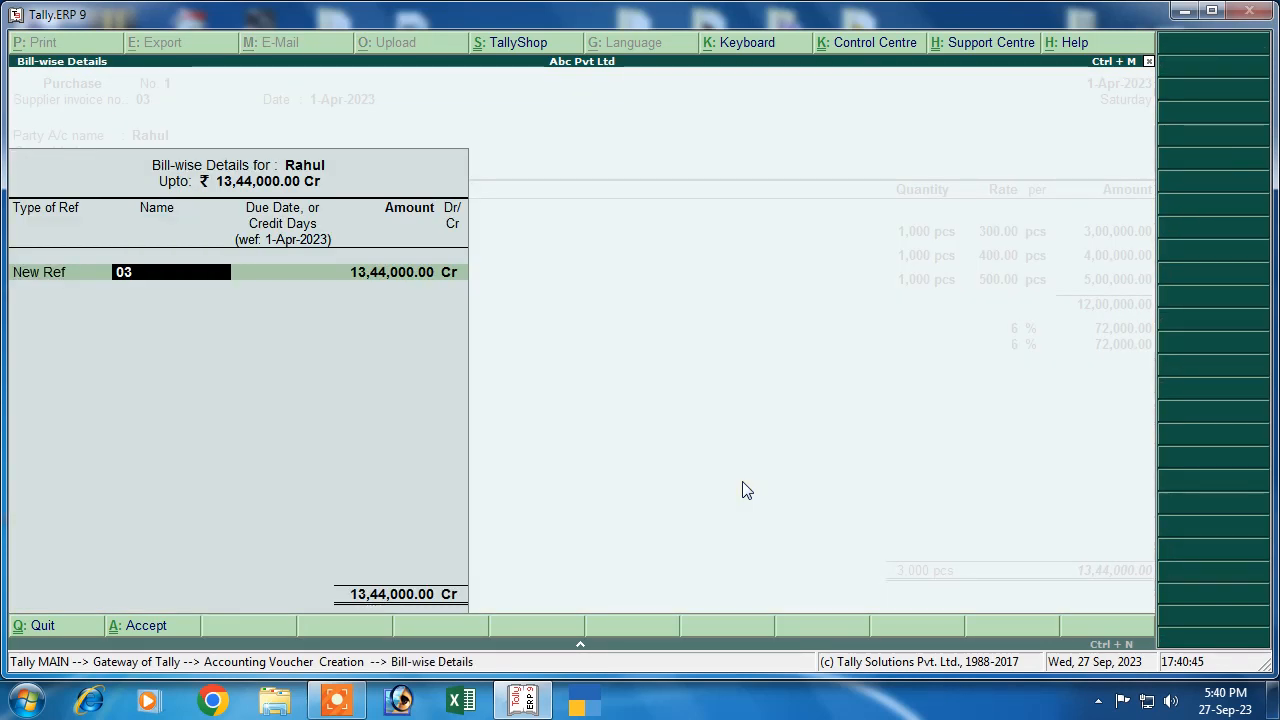
text(Rahul)
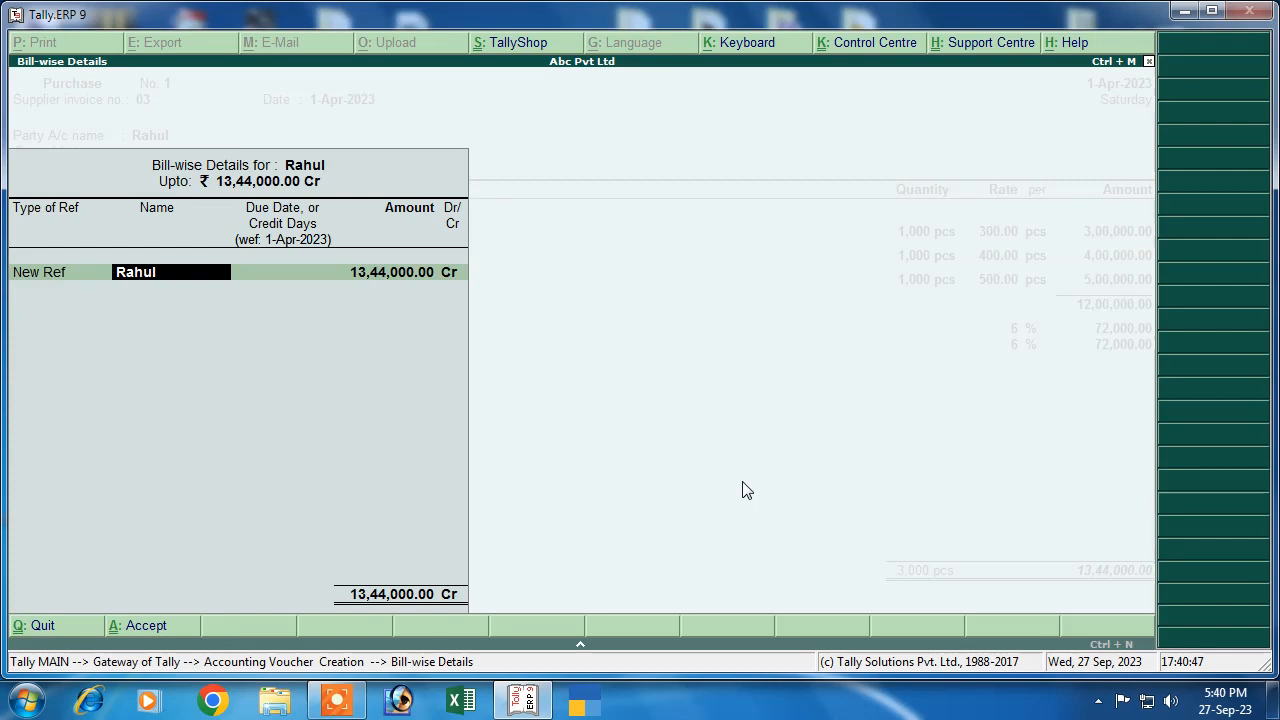
key(Return)
key(Return)
key(Return)
key(Return)
key(Return)
key(Return)
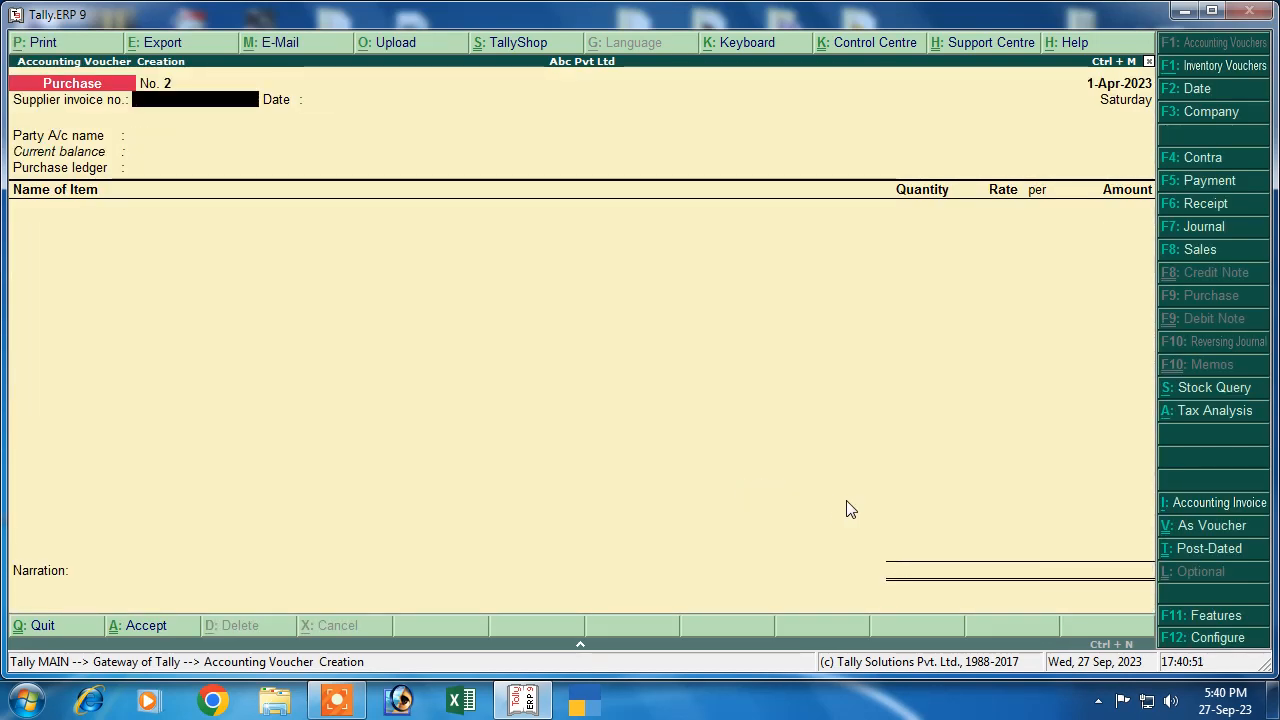
Pay the supplier 13,44,000.00 from Cash against the pending purchase bill
click(1198, 182)
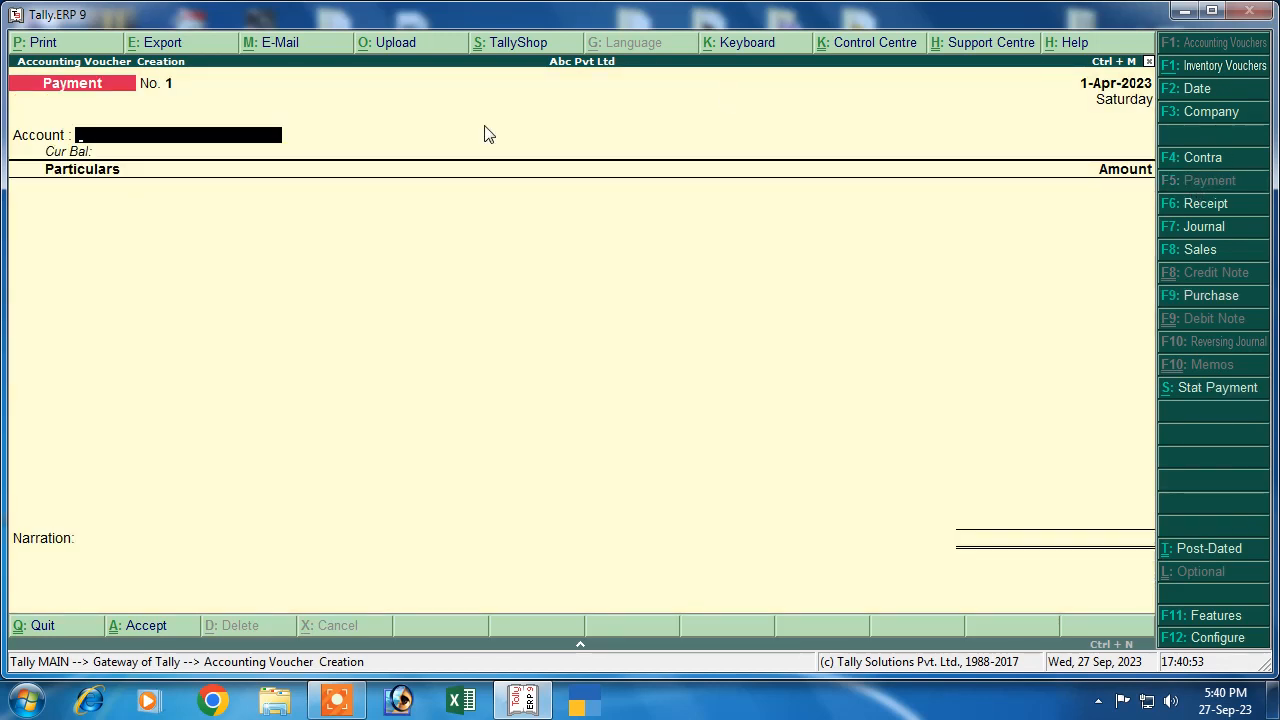
key(Return)
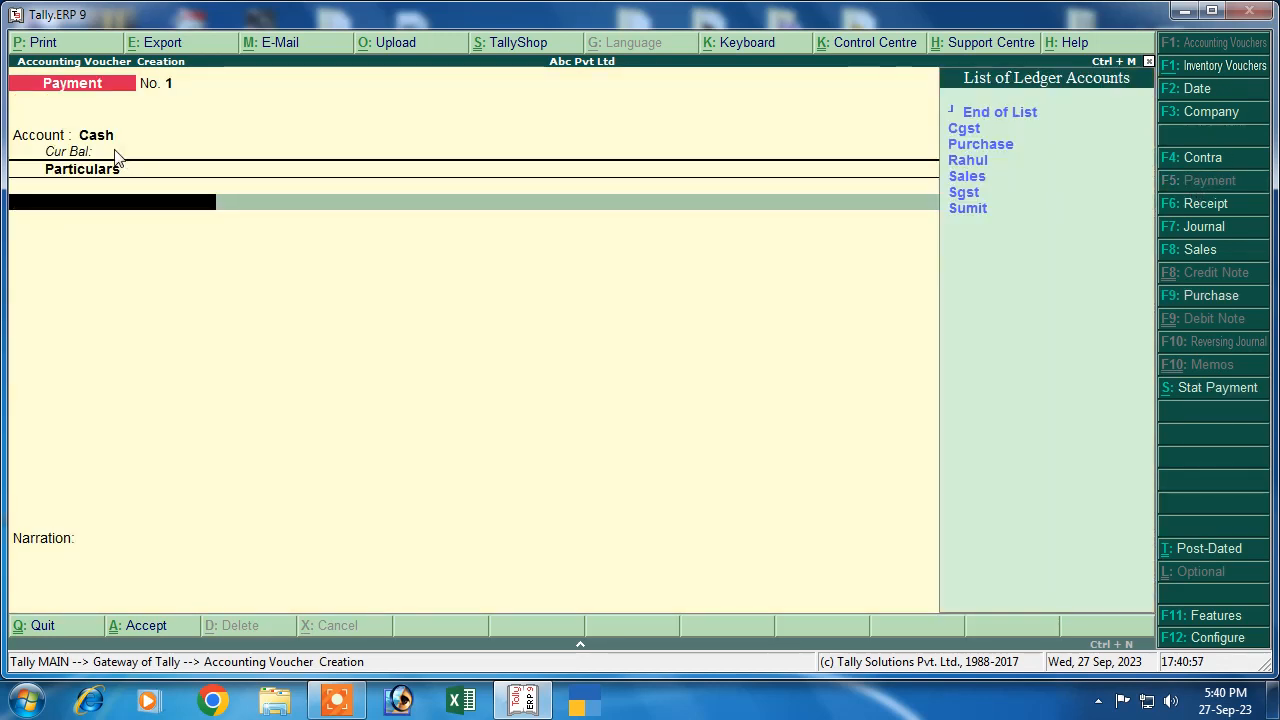
key(Down)
key(Down)
key(Down)
key(Return)
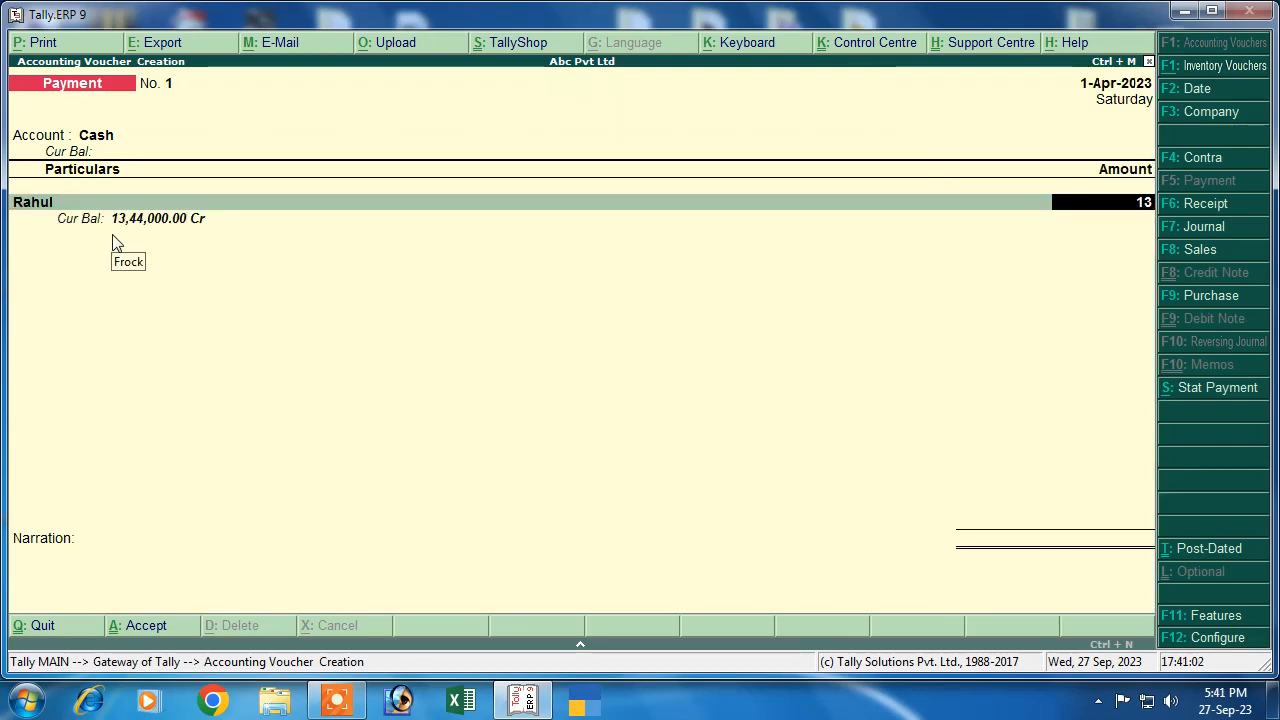
text(13,4)
text(4,000)
text(.)
text(00)
key(Return)
key(Return)
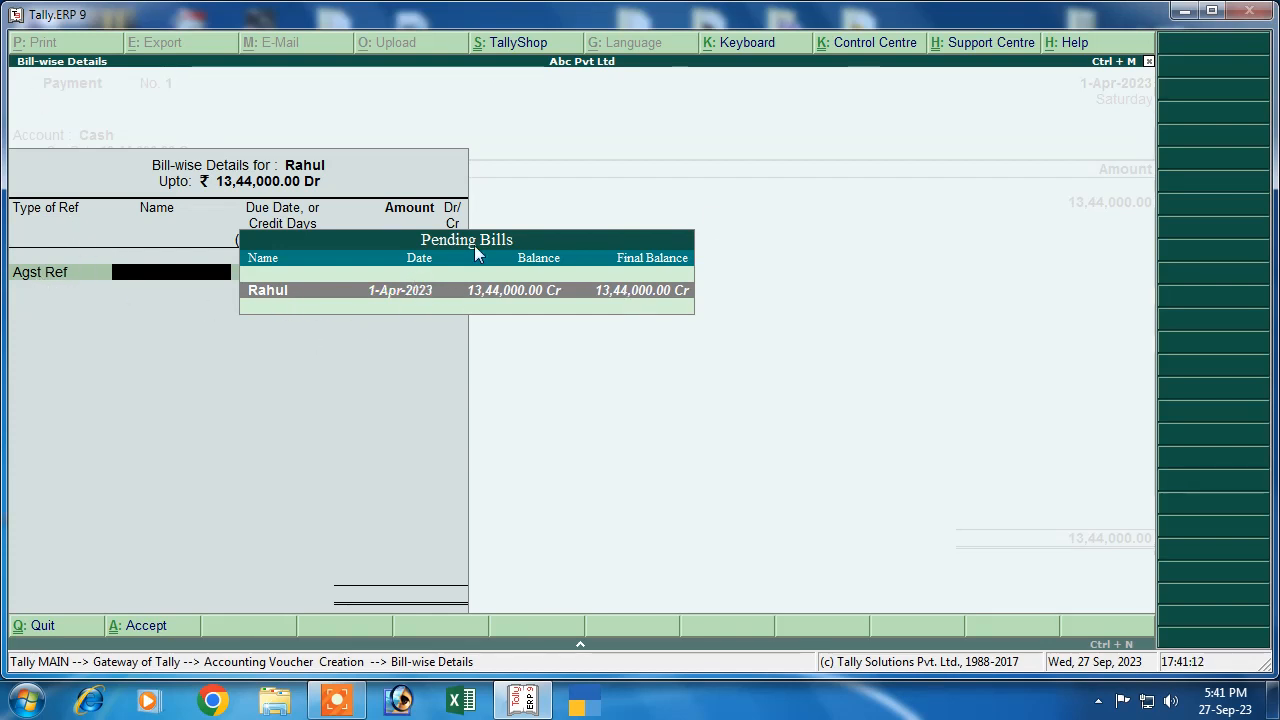
key(Return)
key(Return)
key(Return)
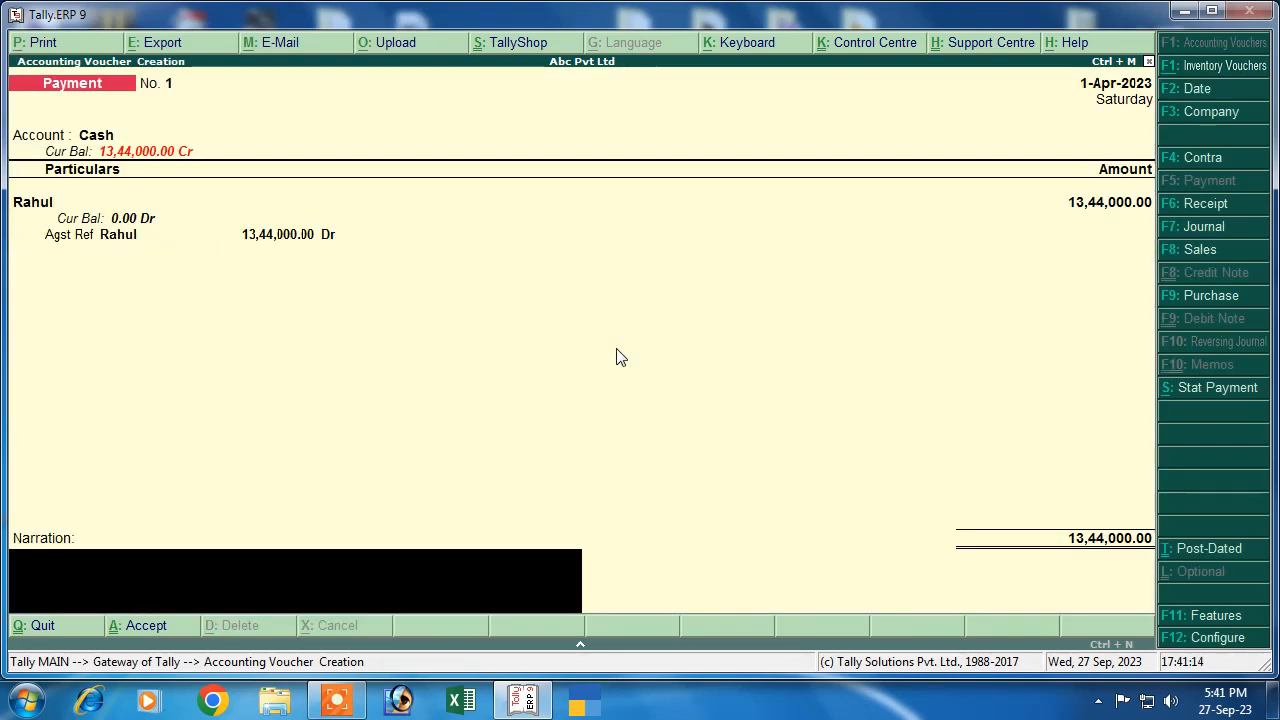
key(Return)
key(Return)
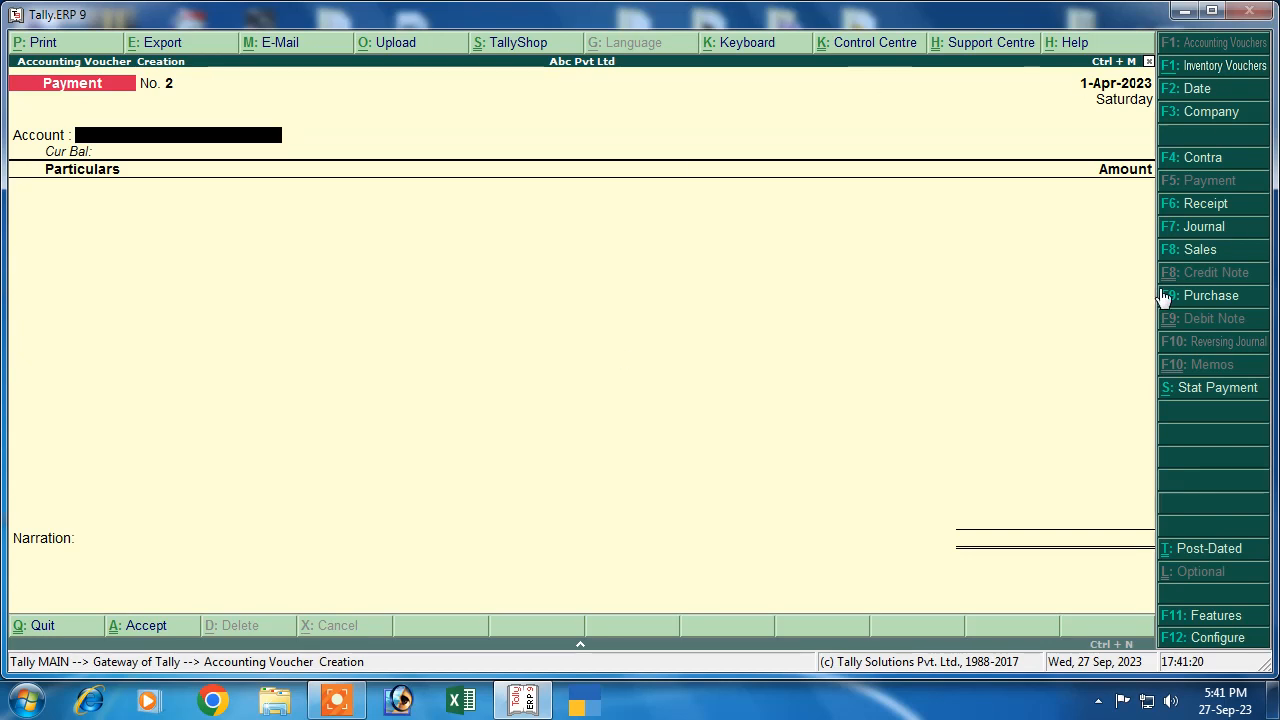
Start sales voucher reference 01 for the customer using the Sales ledger
click(1195, 252)
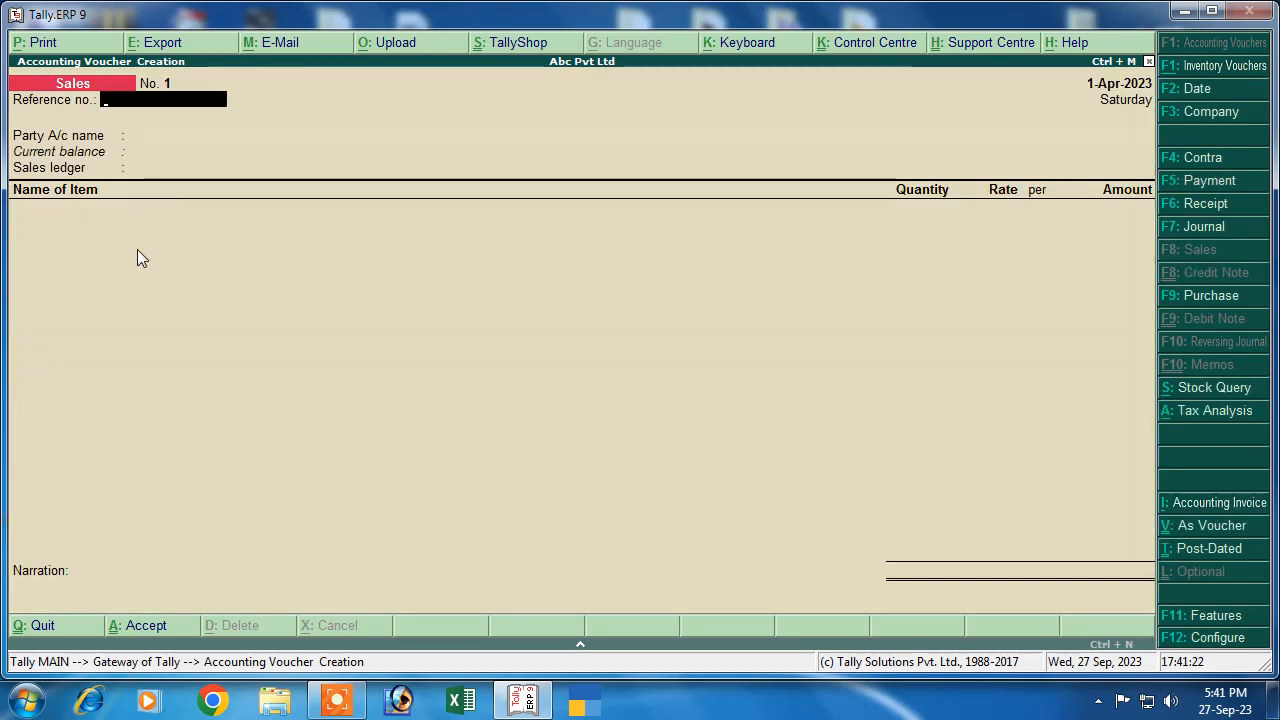
text(01)
key(Return)
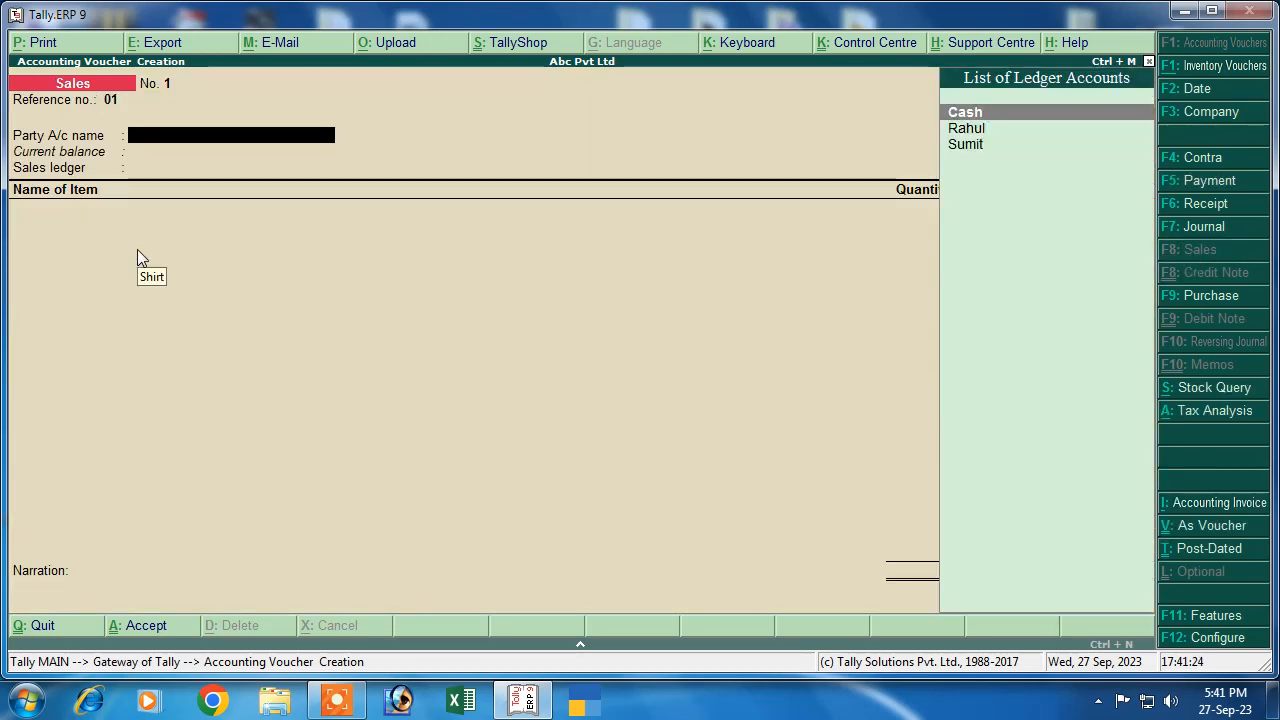
key(Down)
key(Down)
key(Return)
key(Return)
key(Return)
key(Return)
key(Return)
key(Return)
key(Return)
key(Return)
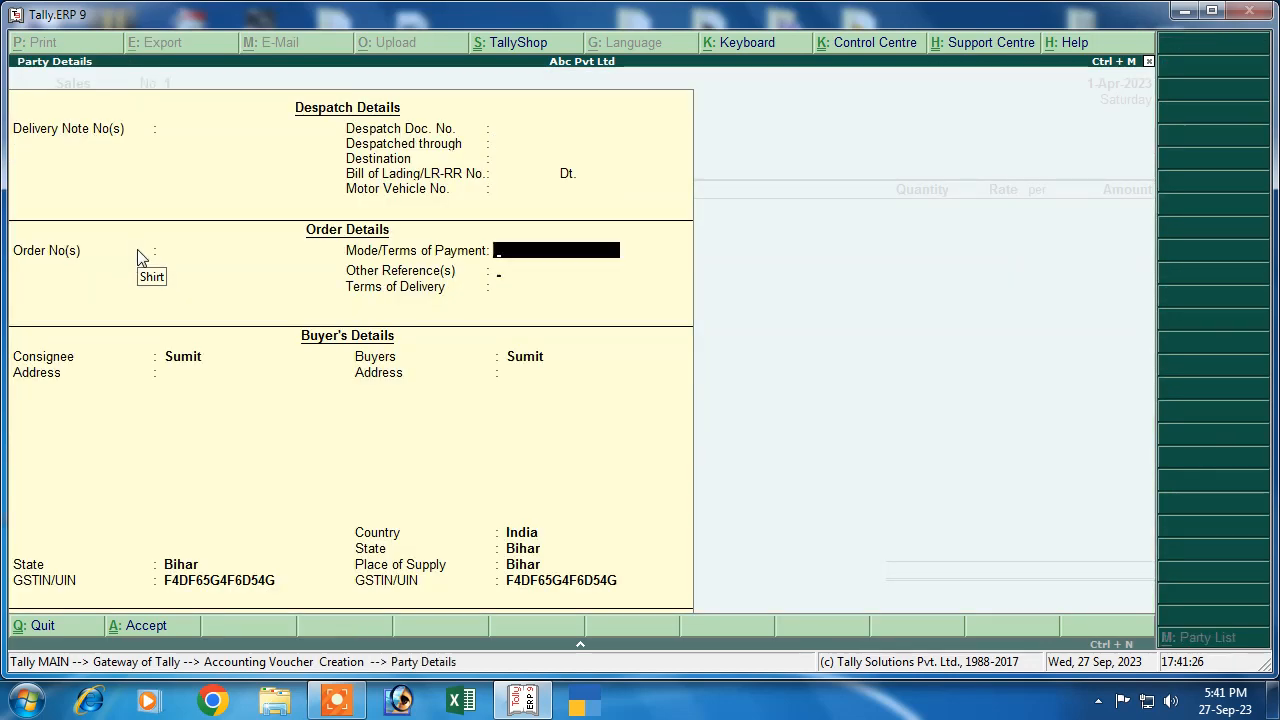
key(Return)
key(Return)
key(Return)
key(Return)
key(Return)
key(Return)
key(Return)
key(Return)
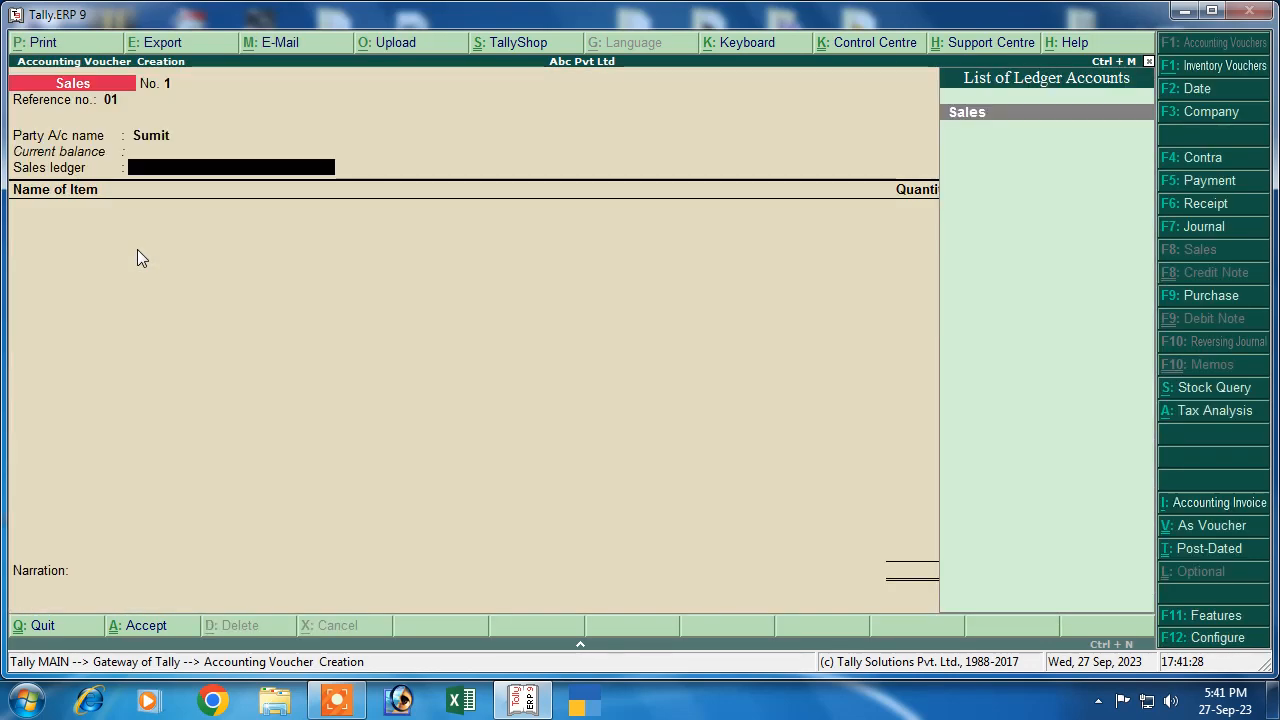
key(Return)
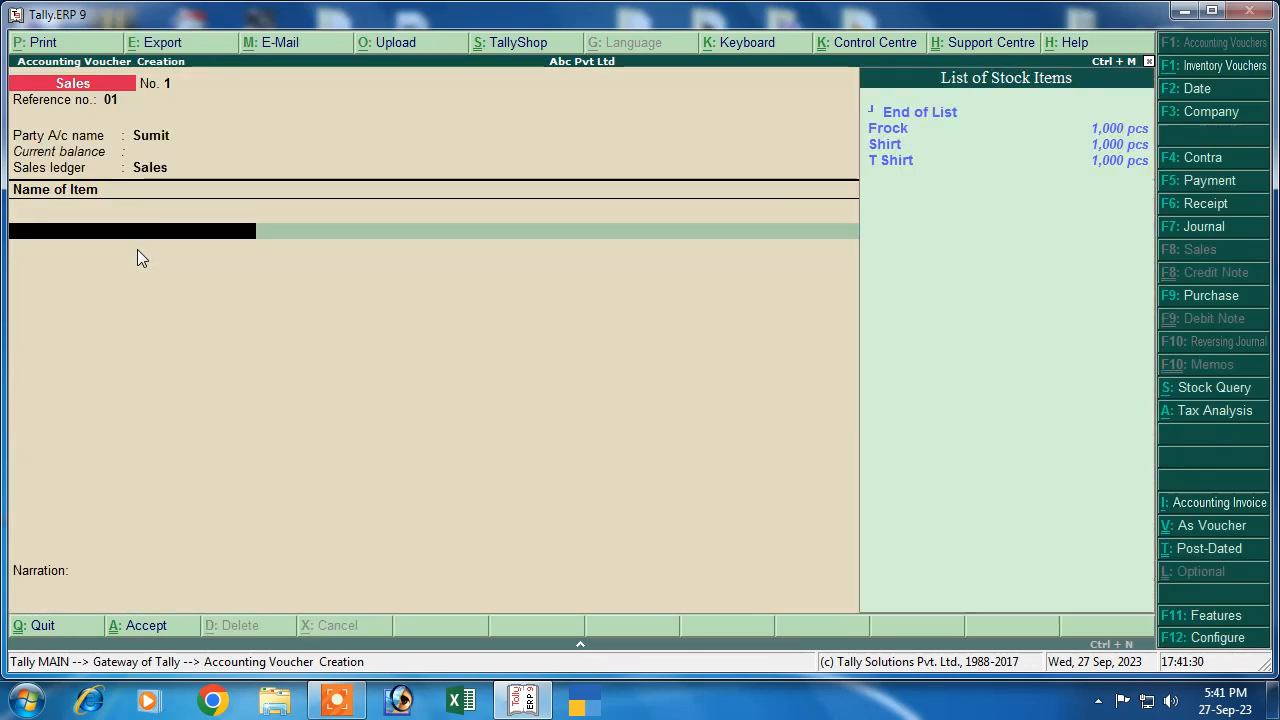
Sell 500 pcs each of Frock at 600, Shirt at 700 and T Shirt at 800
key(Down)
key(Return)
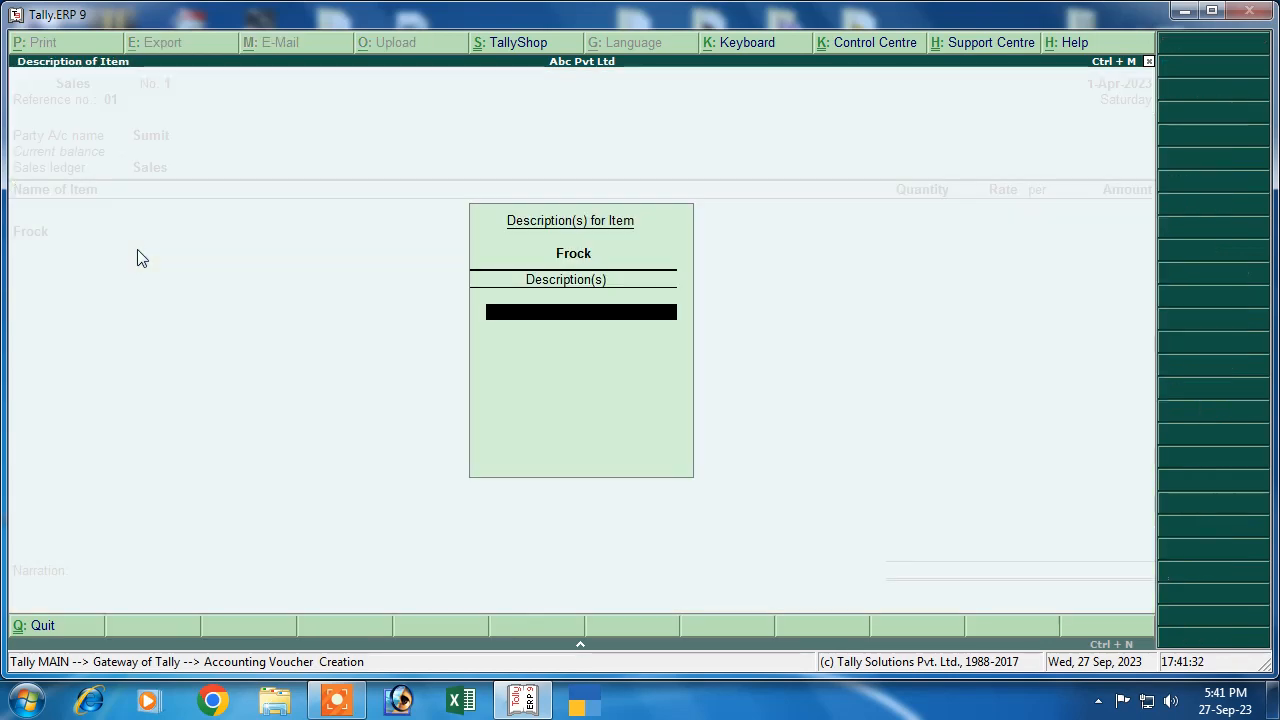
key(Return)
text(500)
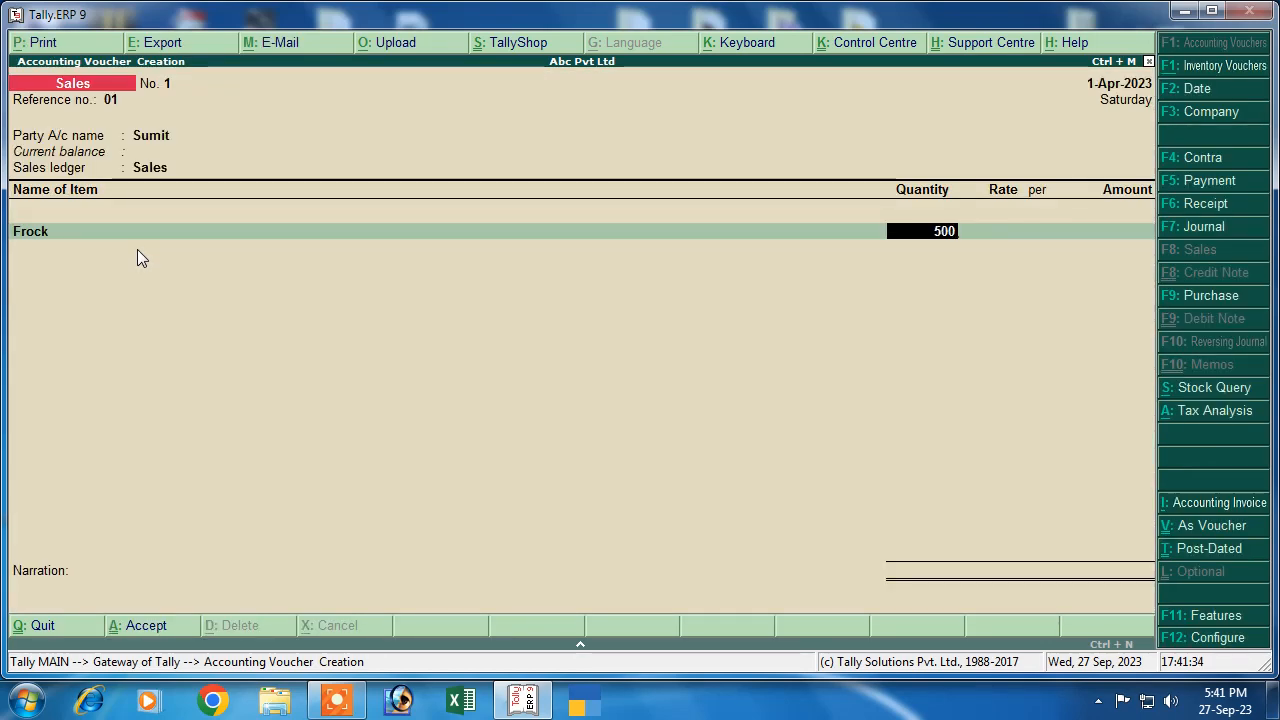
key(Return)
text(600)
key(Return)
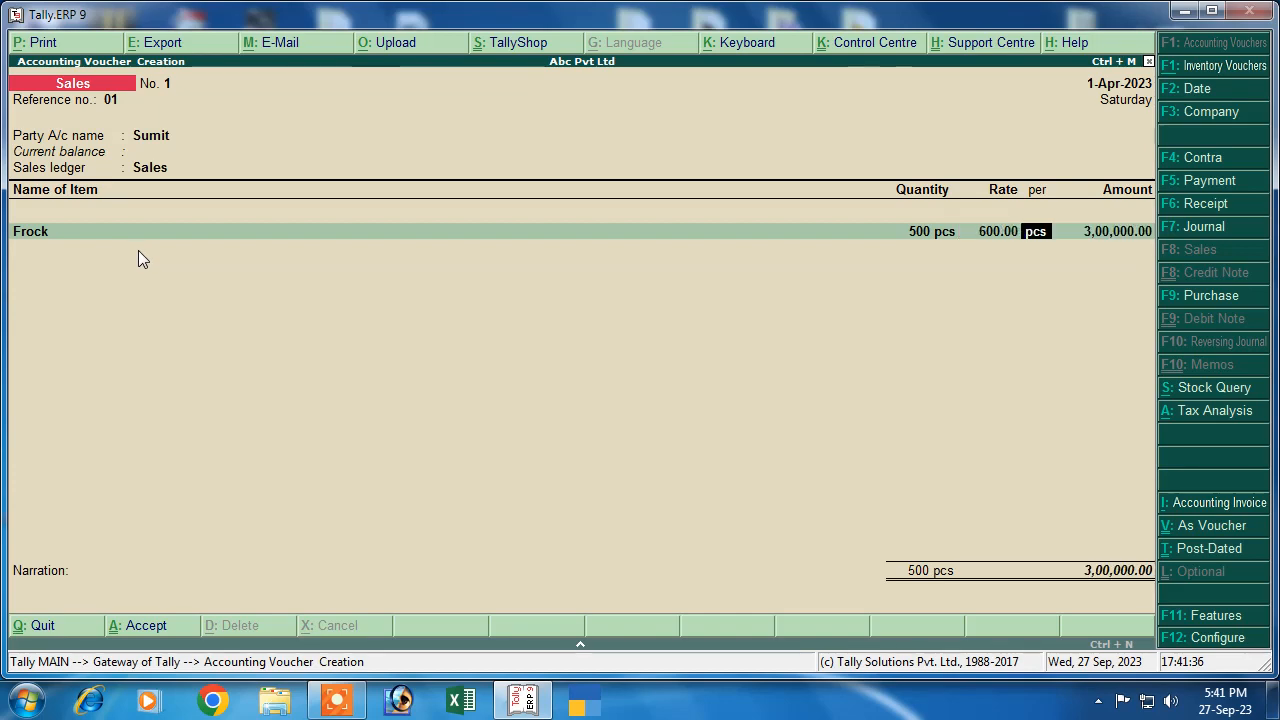
key(Return)
key(Return)
key(Down)
key(Down)
key(Return)
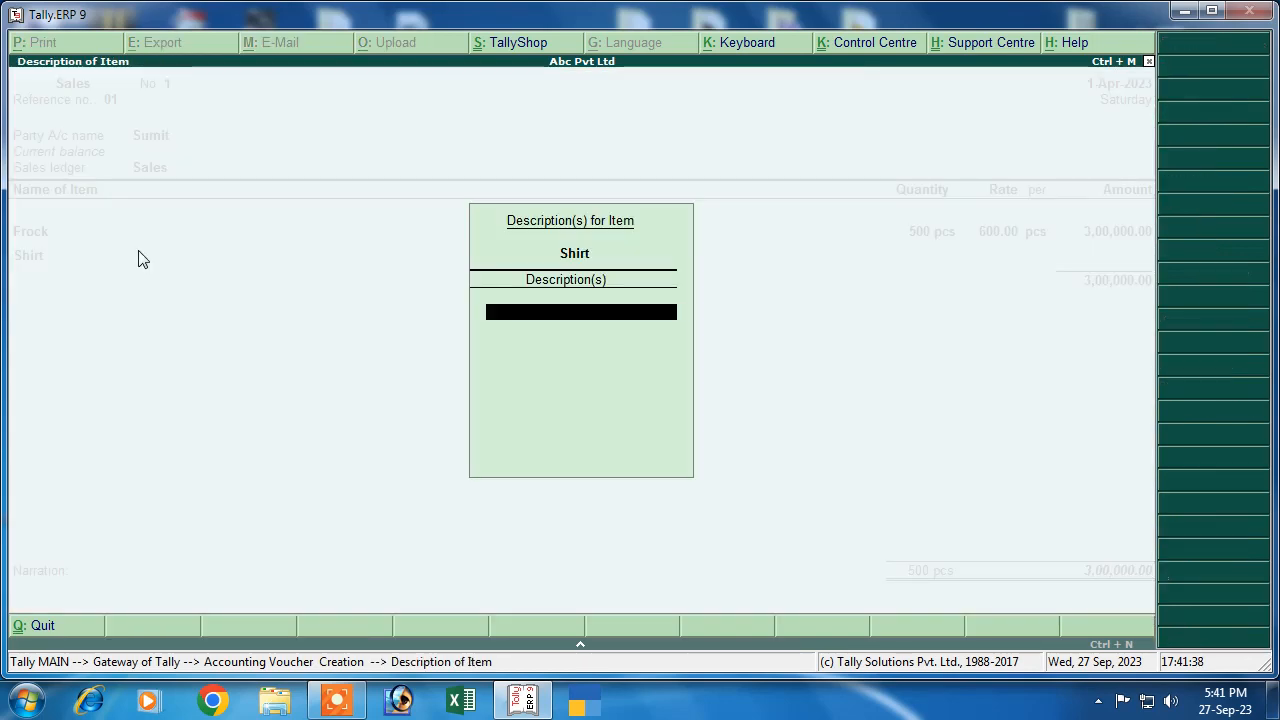
key(Return)
text(500)
key(Return)
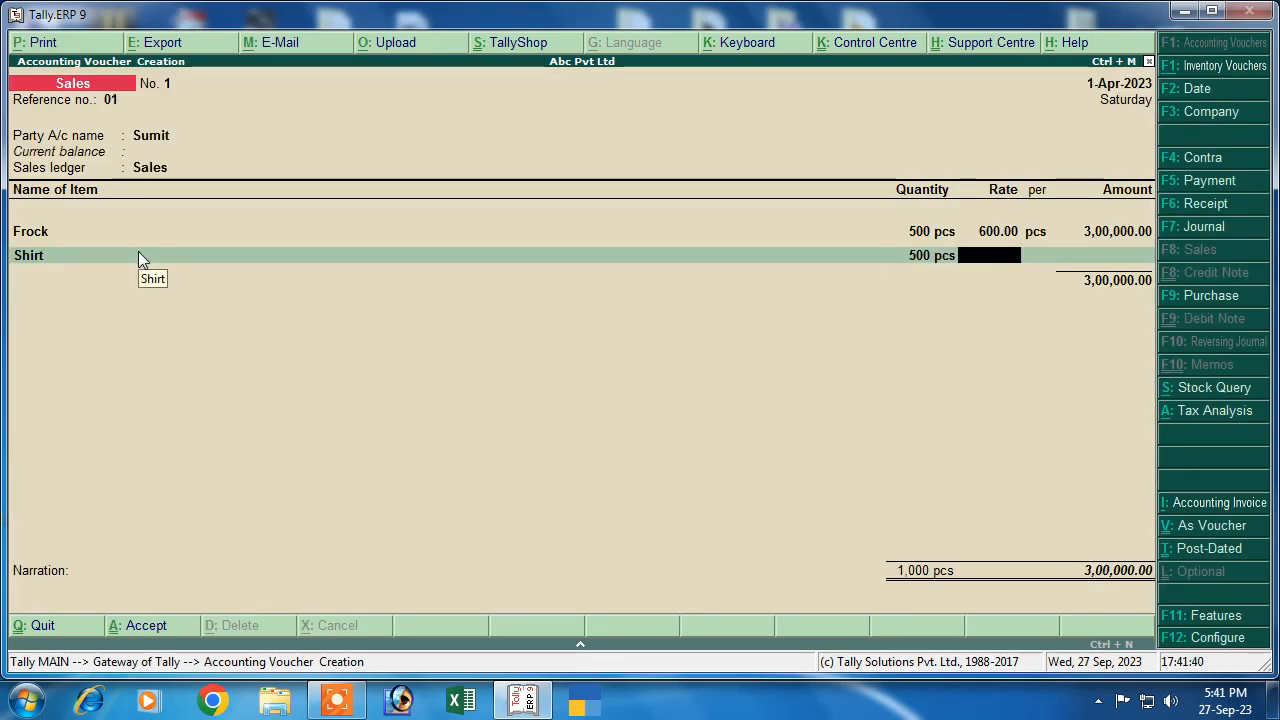
text(700)
key(Return)
key(Return)
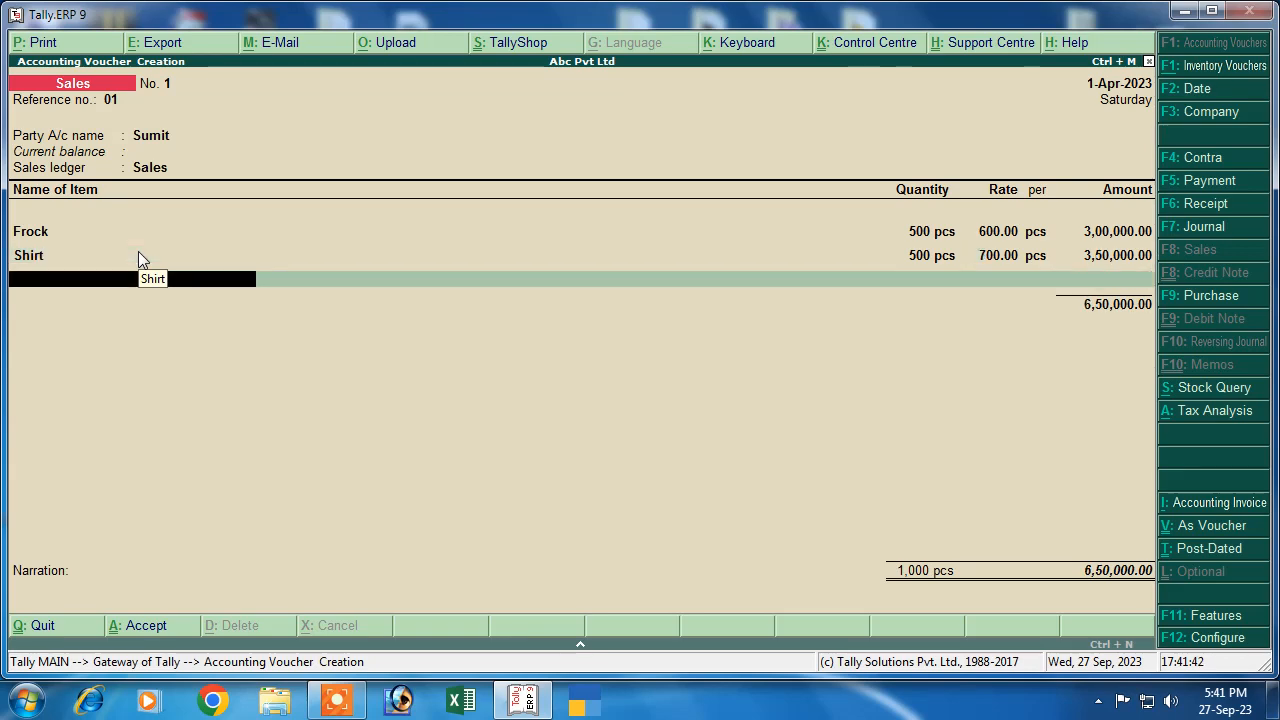
key(Down)
key(Down)
key(Down)
key(Return)
key(Return)
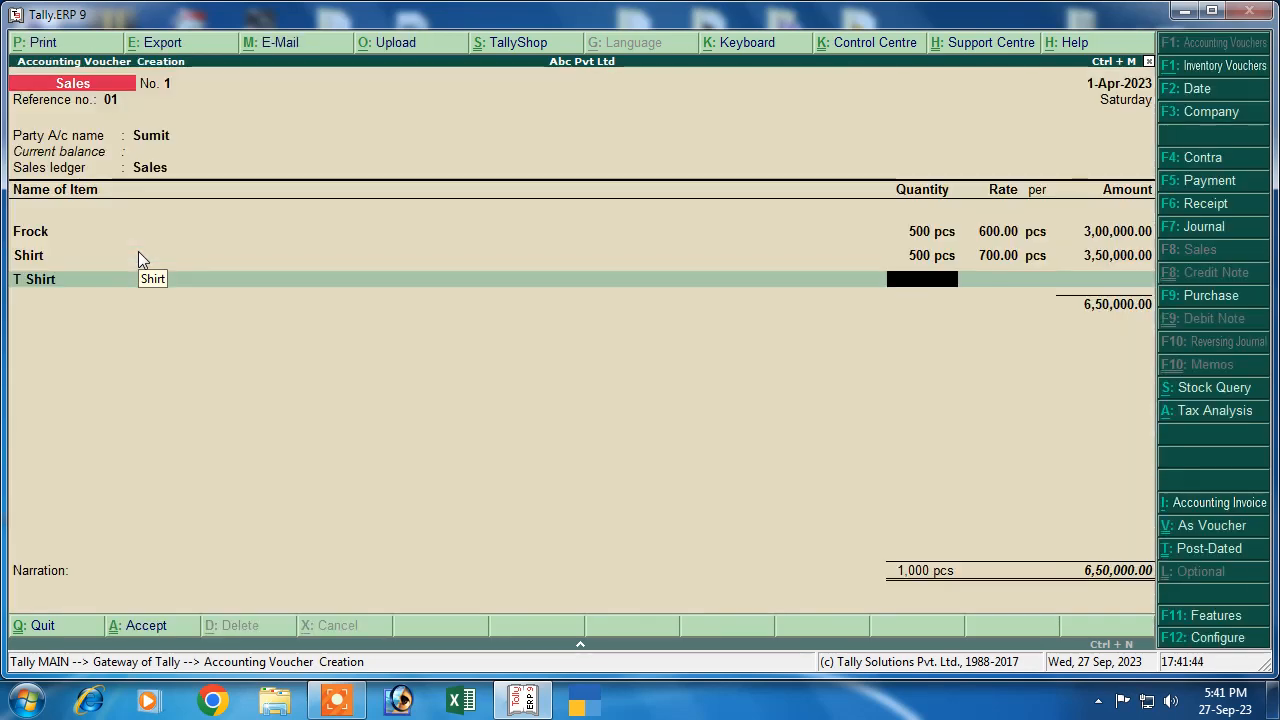
text(500)
key(Return)
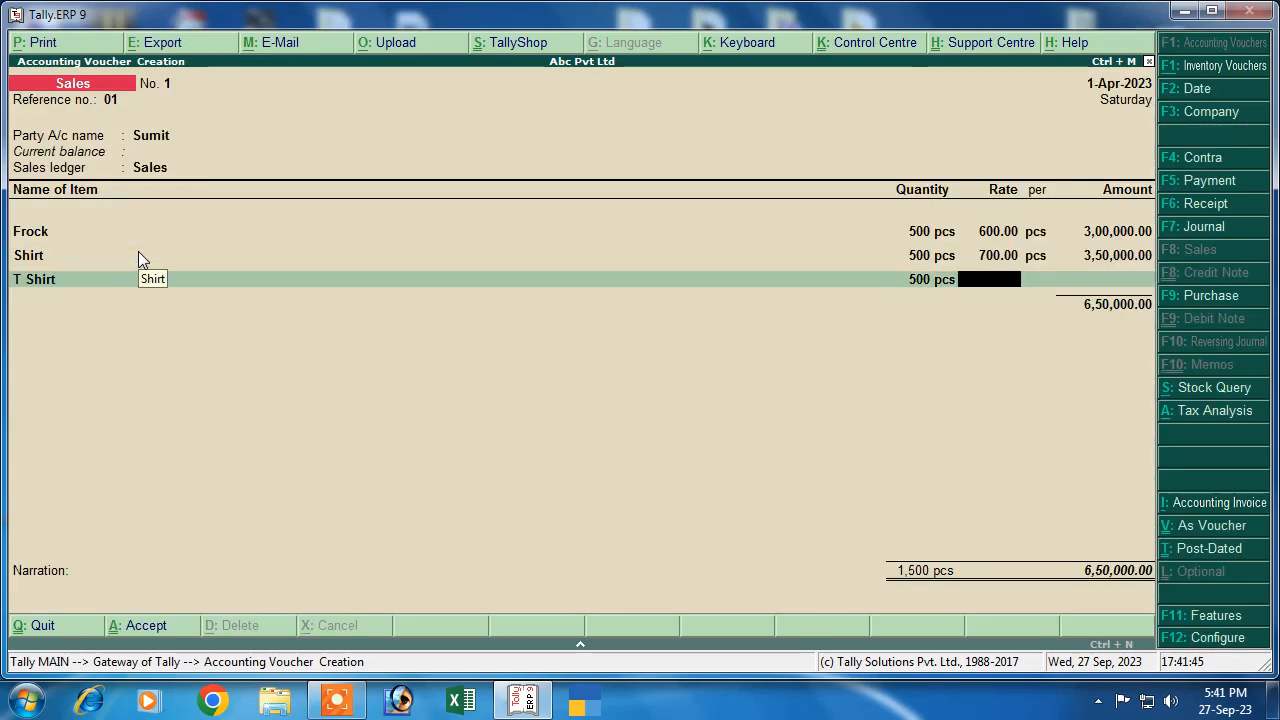
text(8)
key(Return)
key(Return)
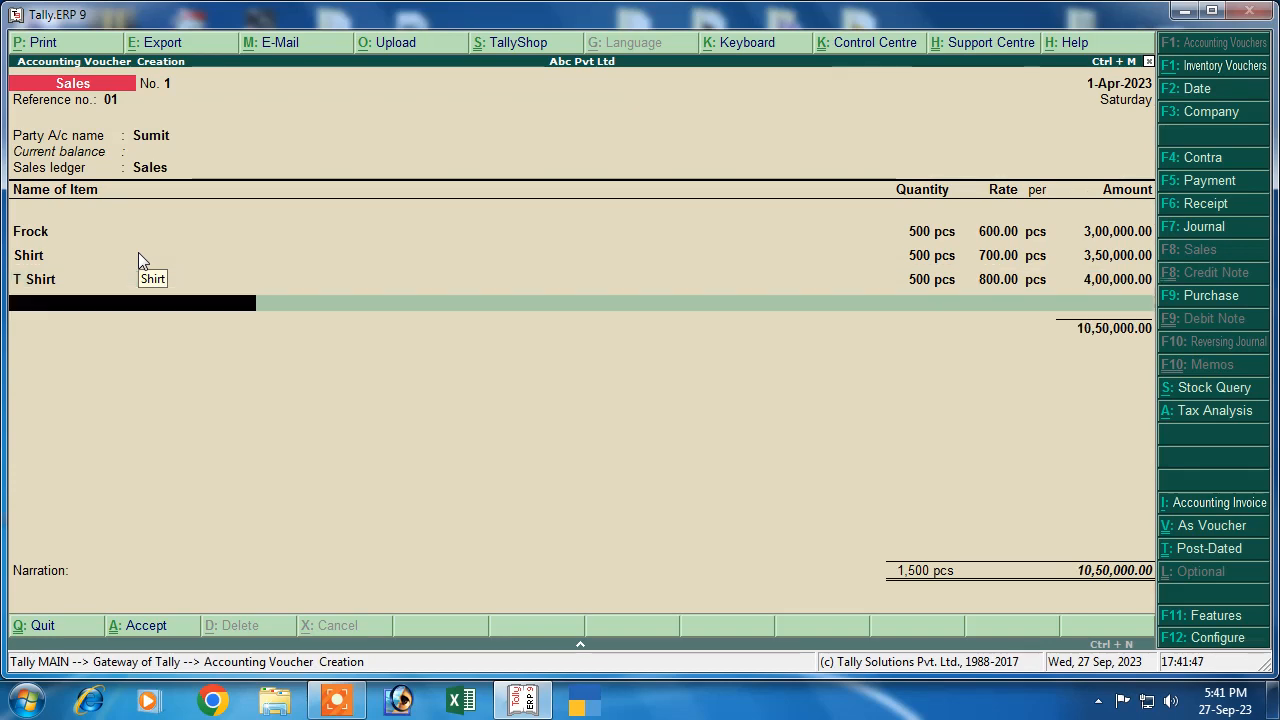
Add Cgst and Sgst at 6%, accept the new bill reference, and save the 11,76,000.00 voucher
text(c)
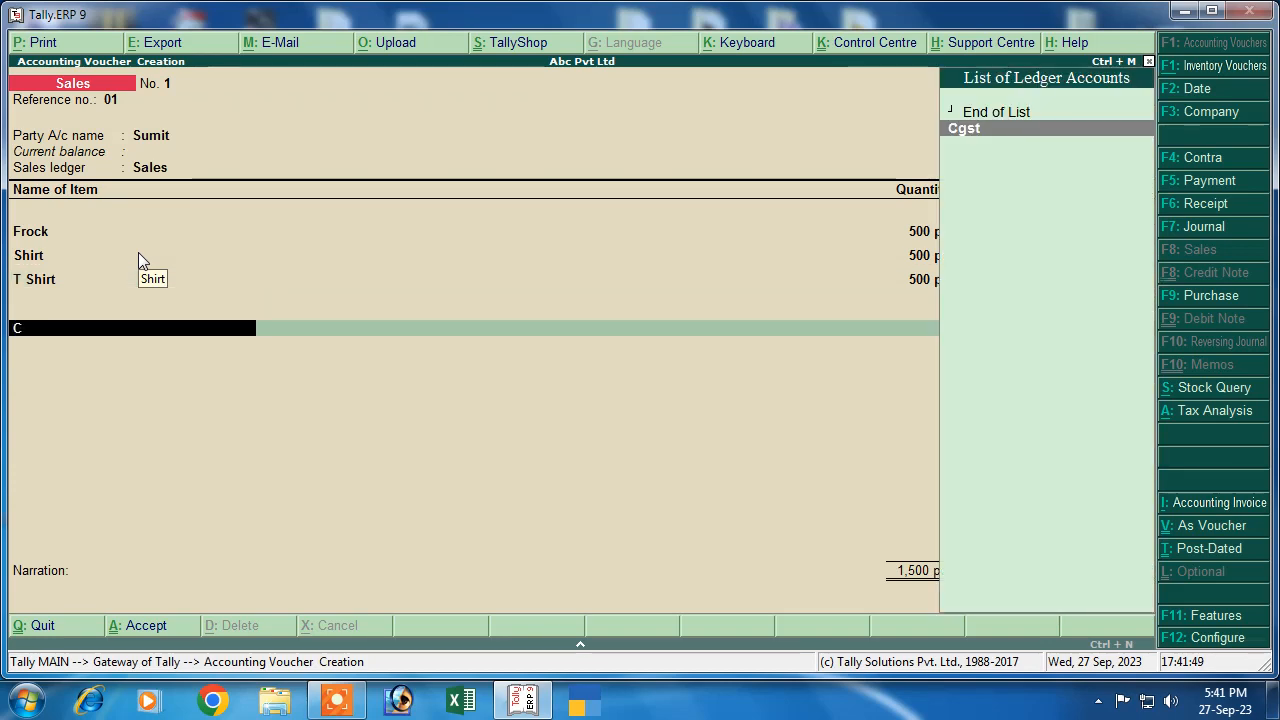
key(Return)
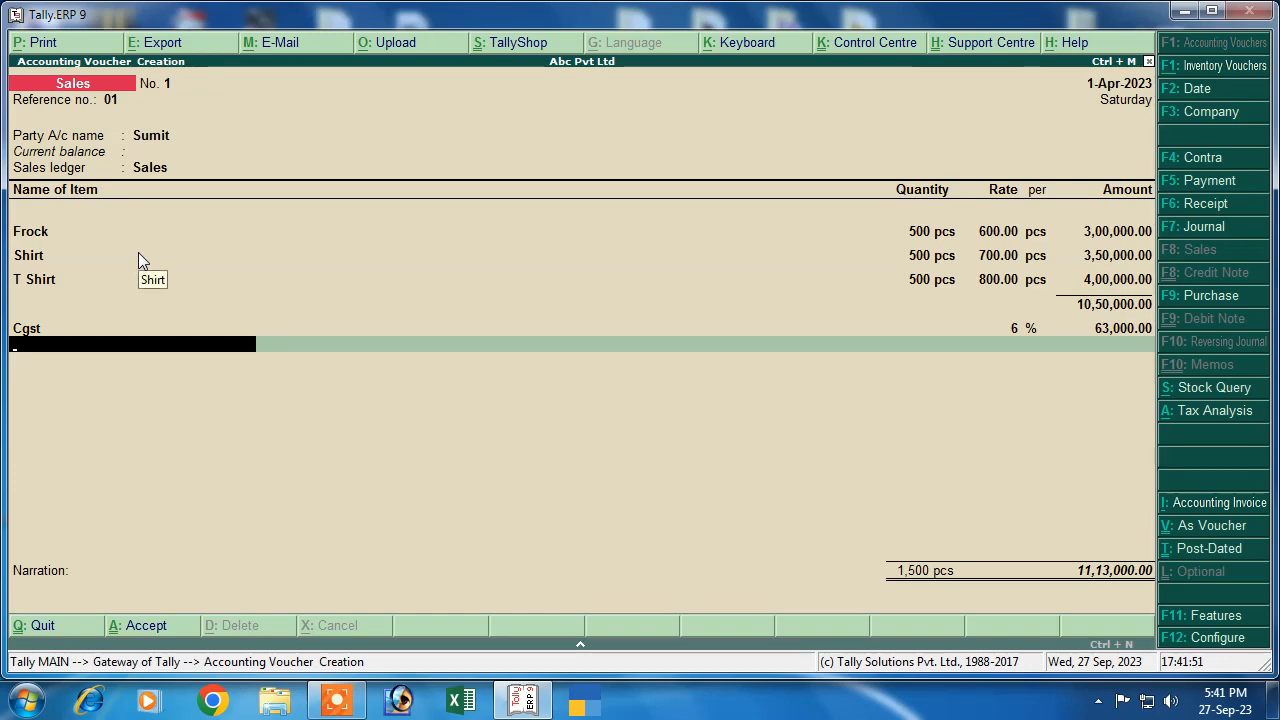
text(sg)
key(Return)
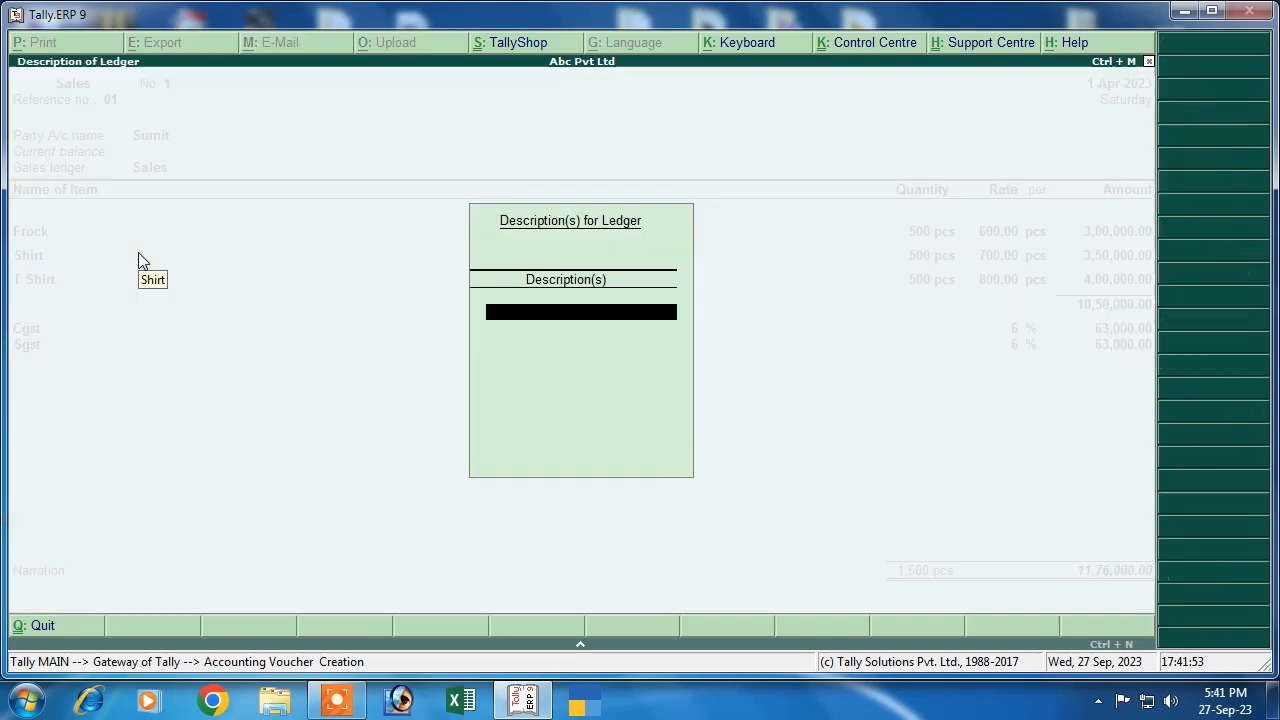
key(Return)
key(Return)
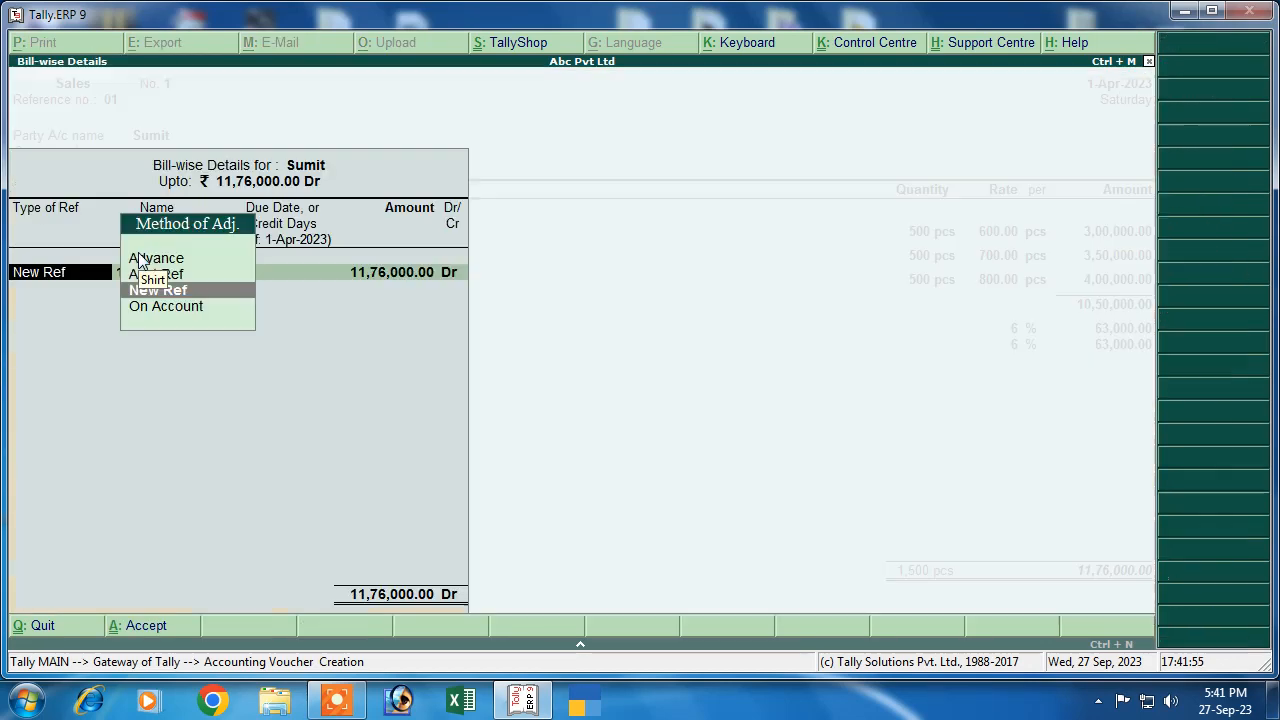
key(Return)
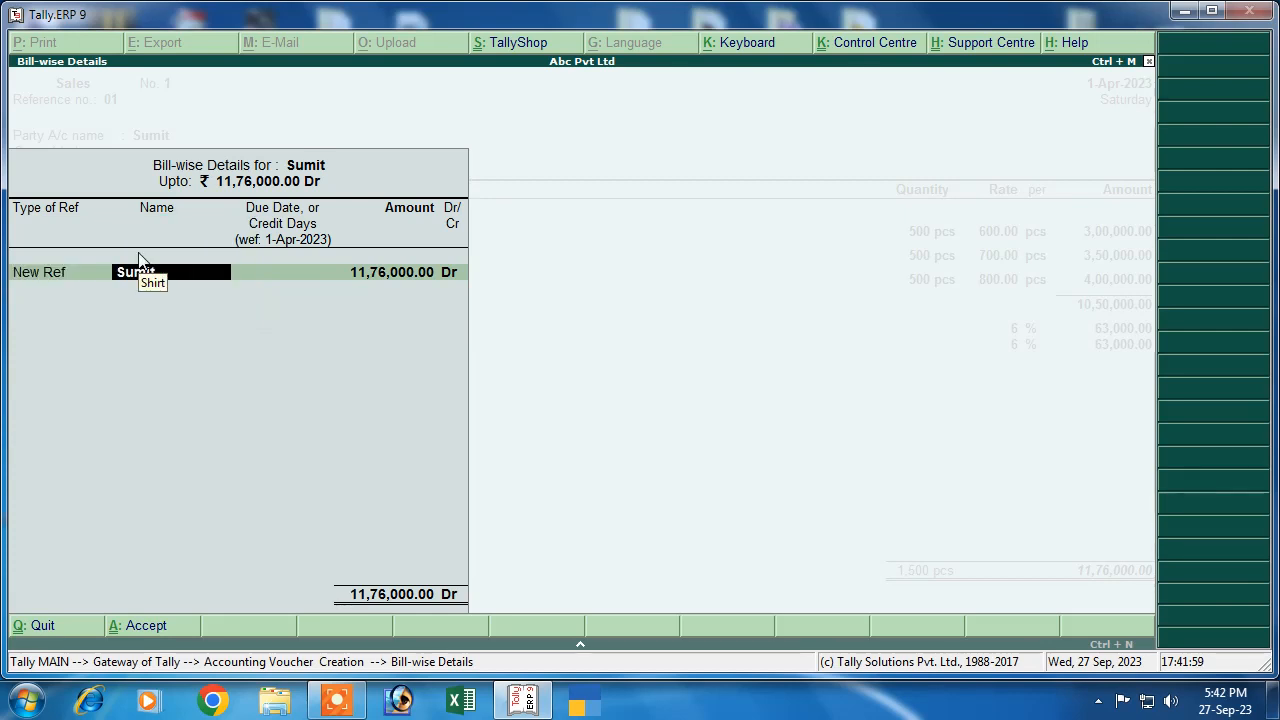
key(Return)
key(Return)
key(Return)
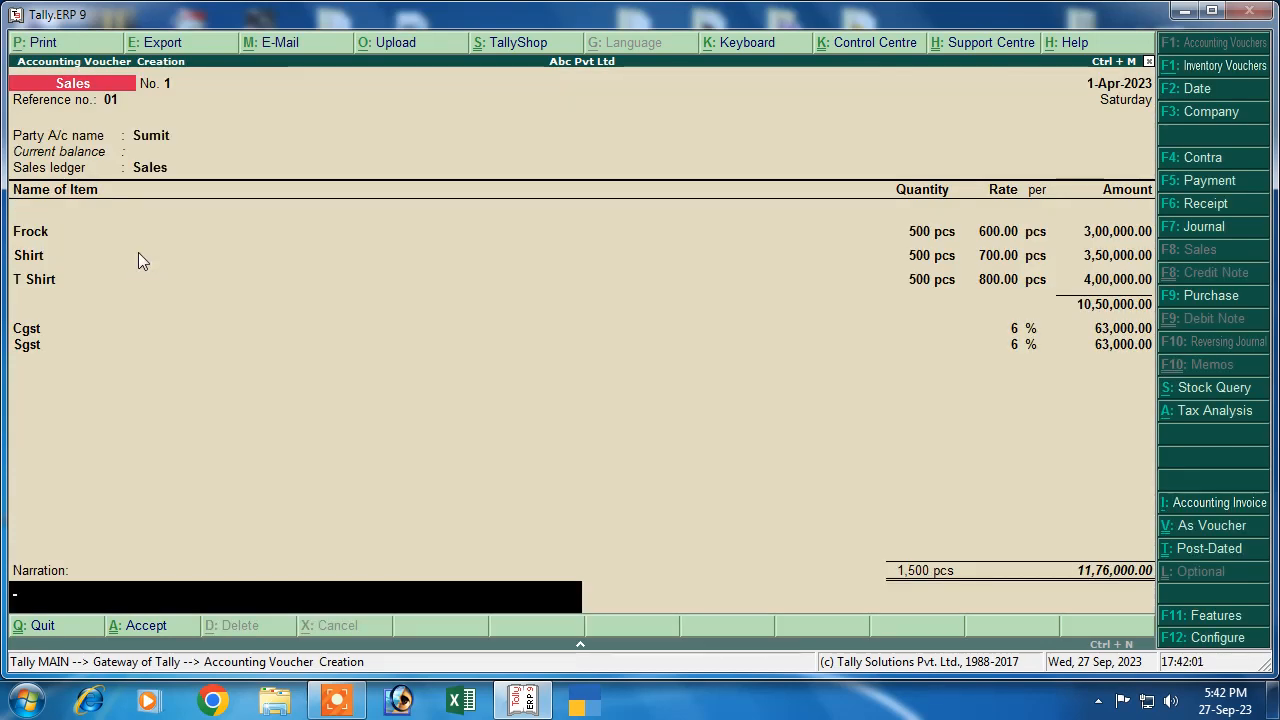
key(Return)
key(Return)
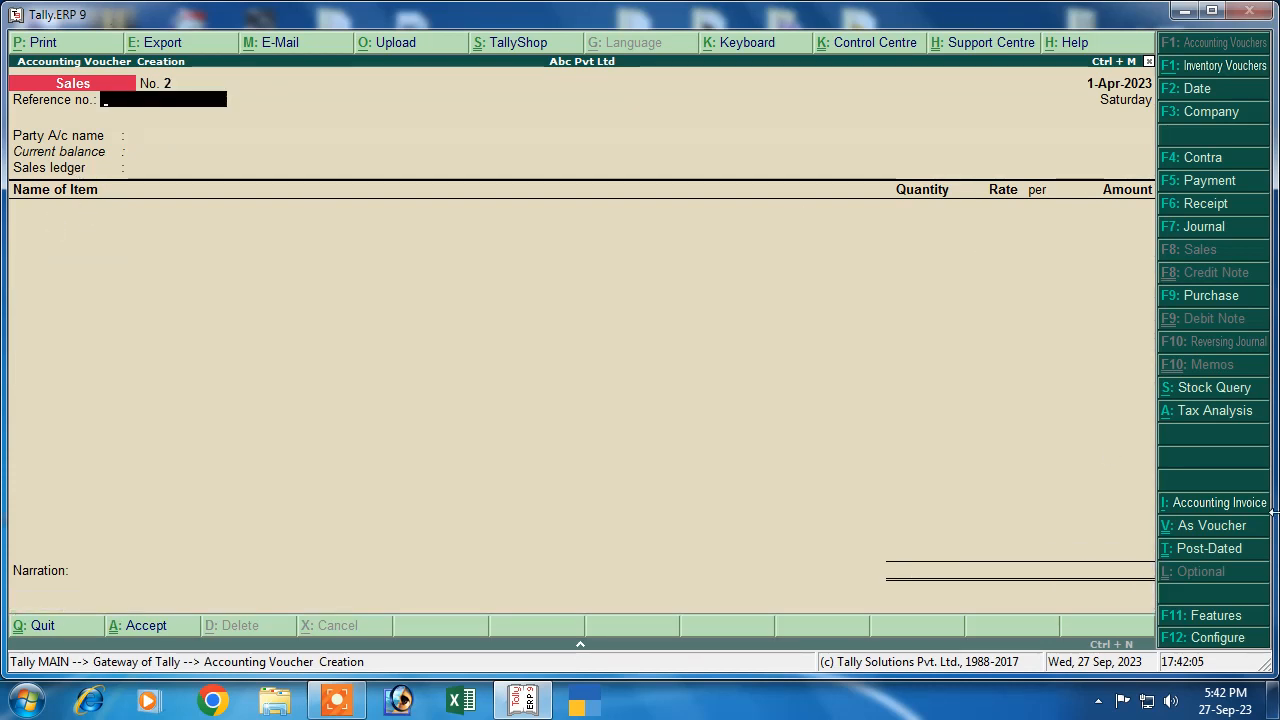
Save cash receipt No. 1 of 11,76,000 from the customer, settled Agst Ref against his pending sales bill
click(1199, 209)
key(Return)
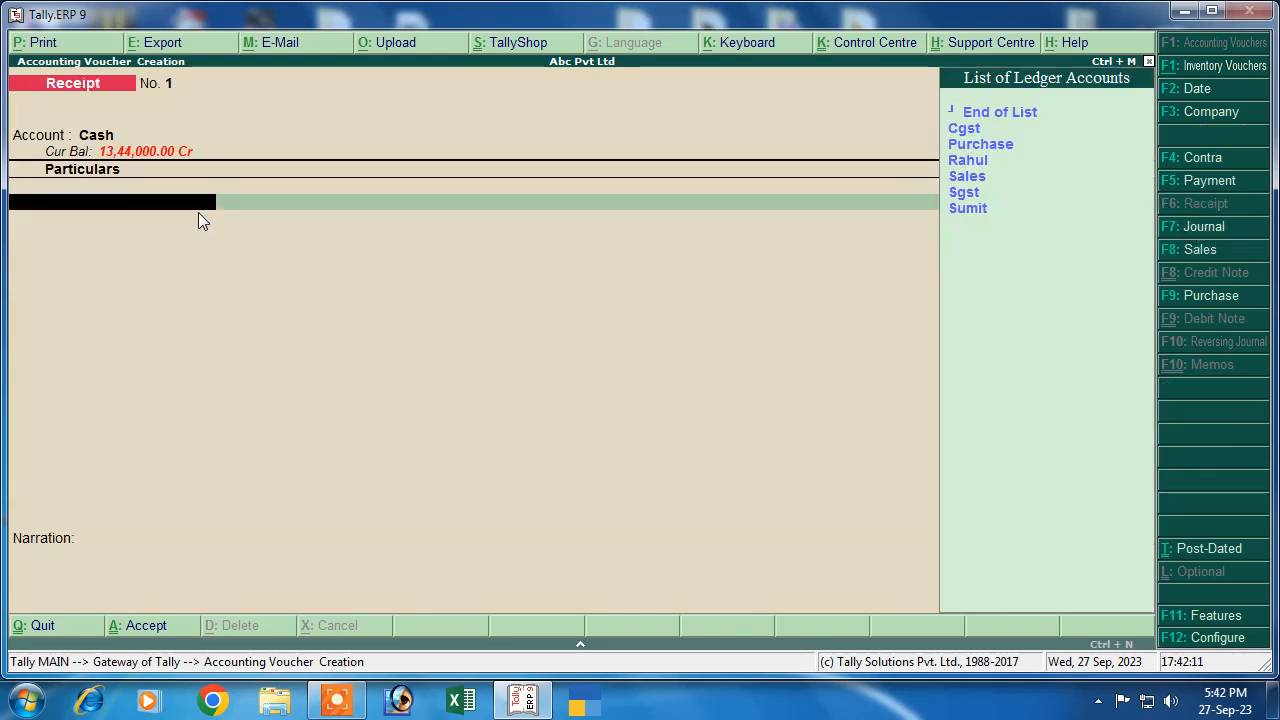
key(Down)
key(Down)
key(Down)
key(Down)
key(Down)
key(Down)
key(Return)
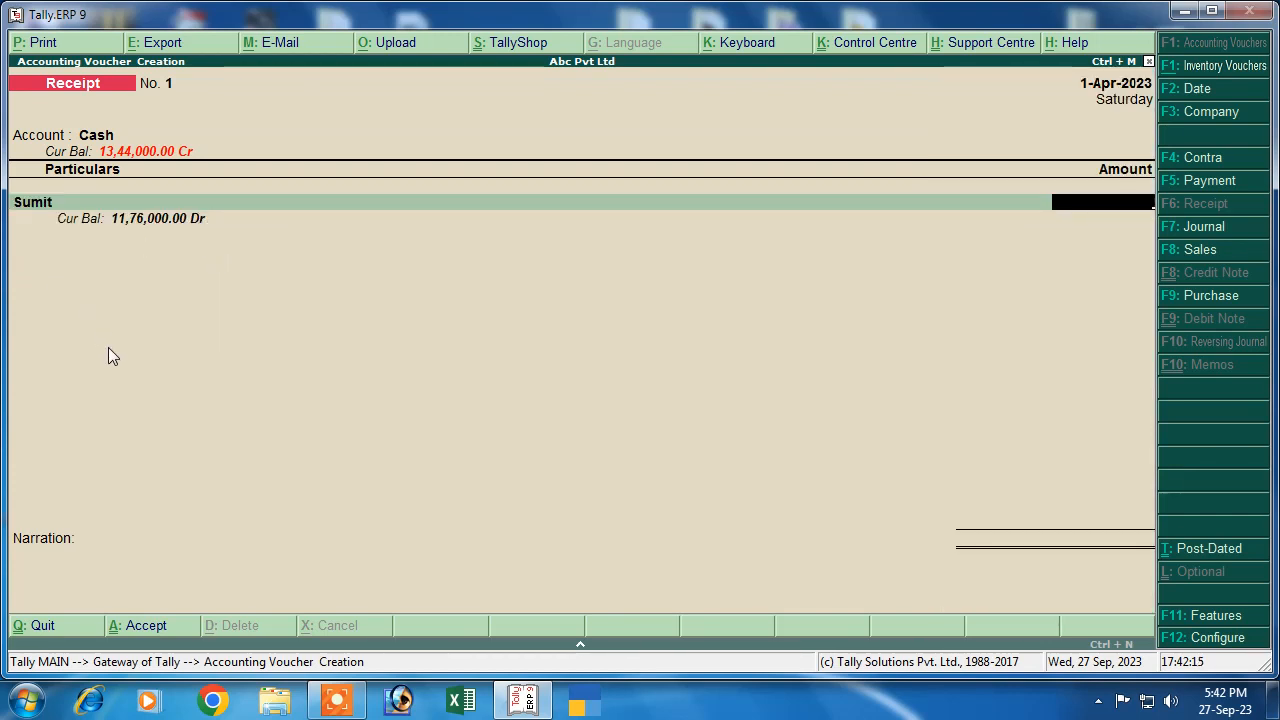
text(11,7)
text(6,000)
key(Return)
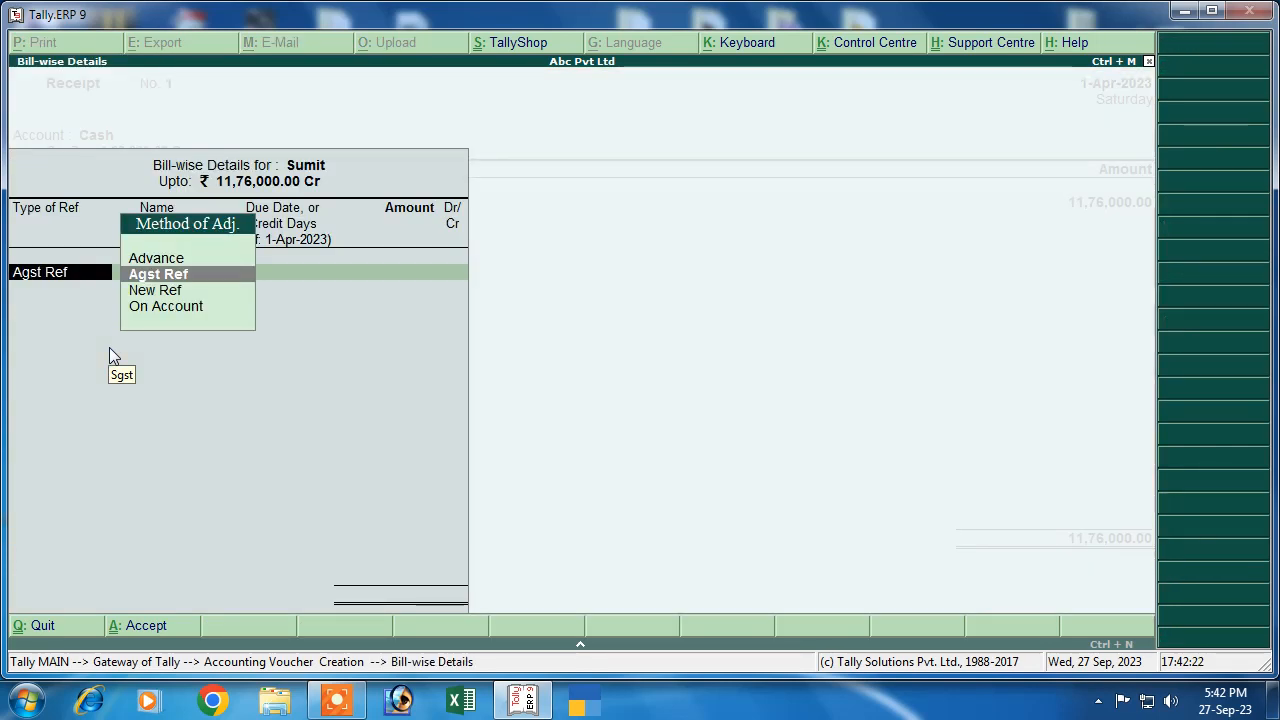
key(Return)
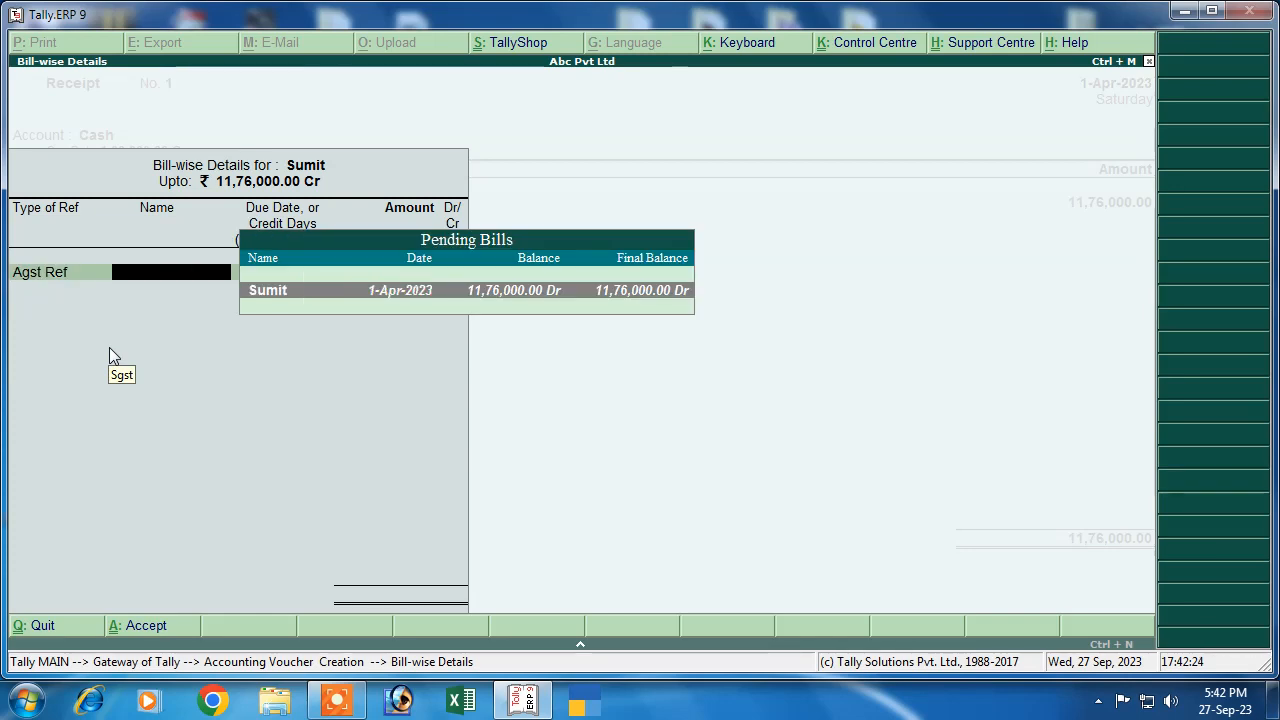
key(Return)
key(Return)
key(Return)
key(Return)
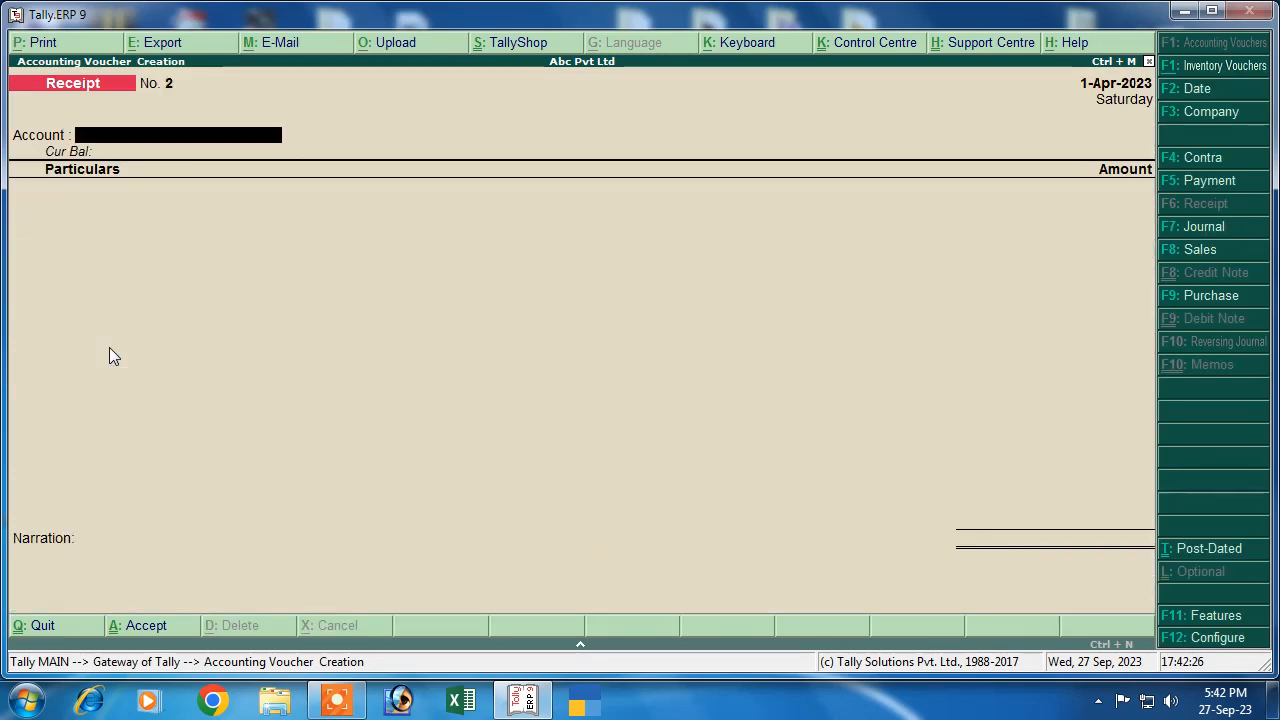
Open the customer's Sales voucher from the Day Book under Display
key(Escape)
key(Return)
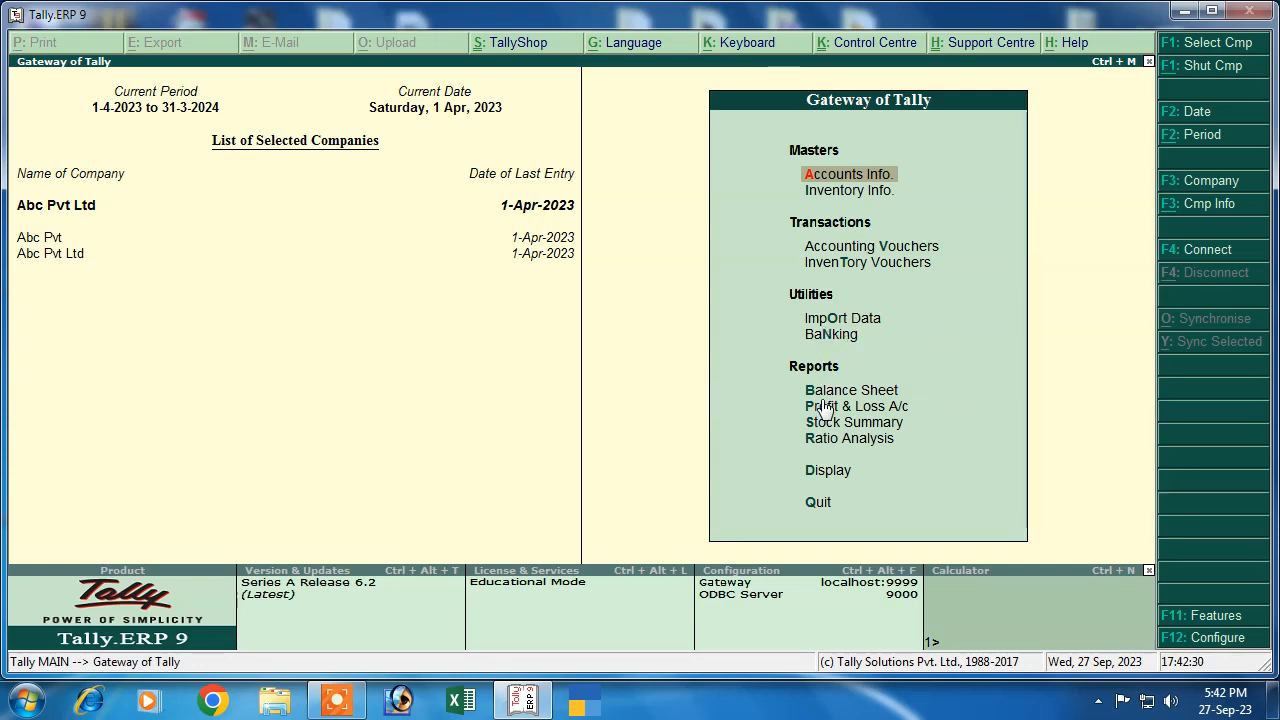
click(818, 472)
key(Return)
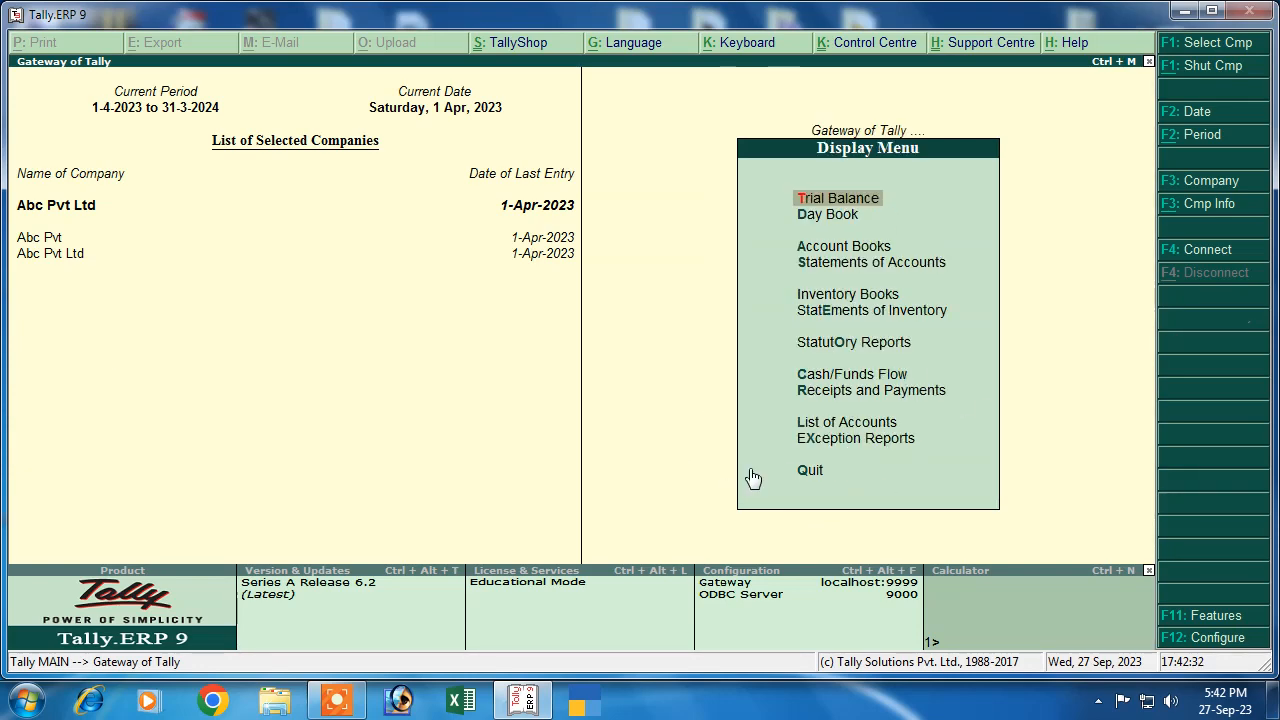
key(Return)
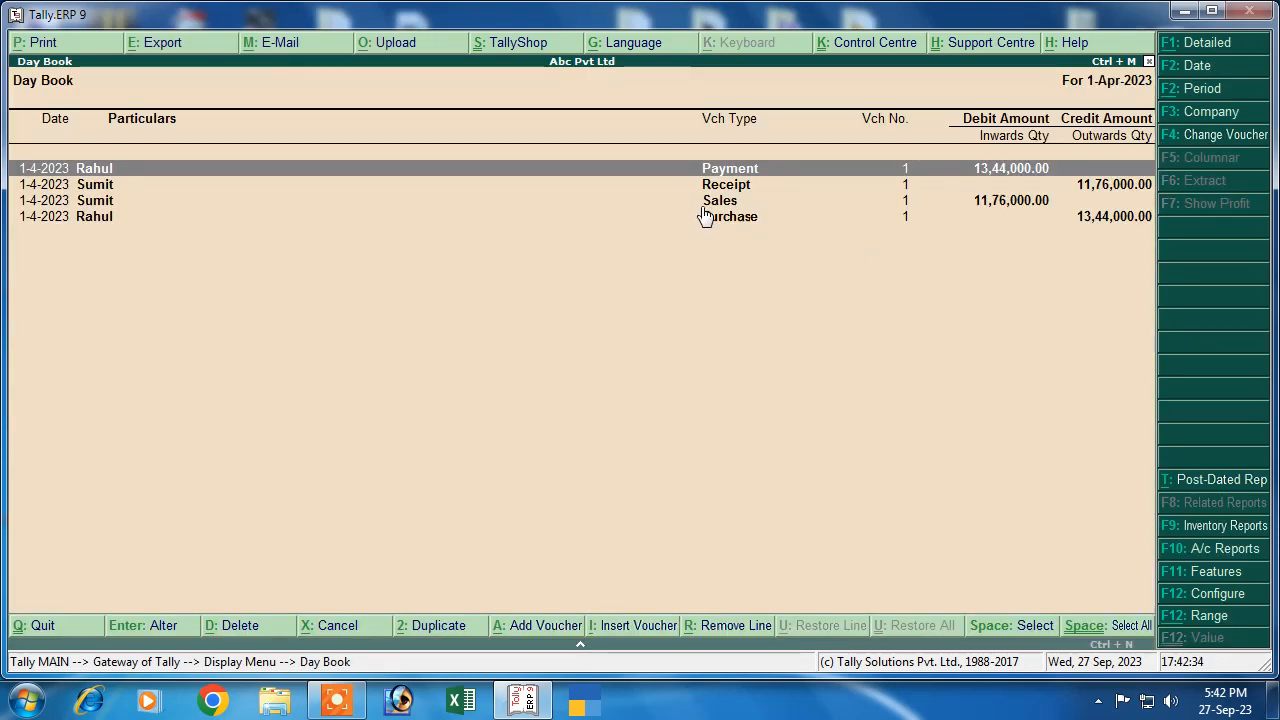
key(Down)
key(Down)
key(Return)
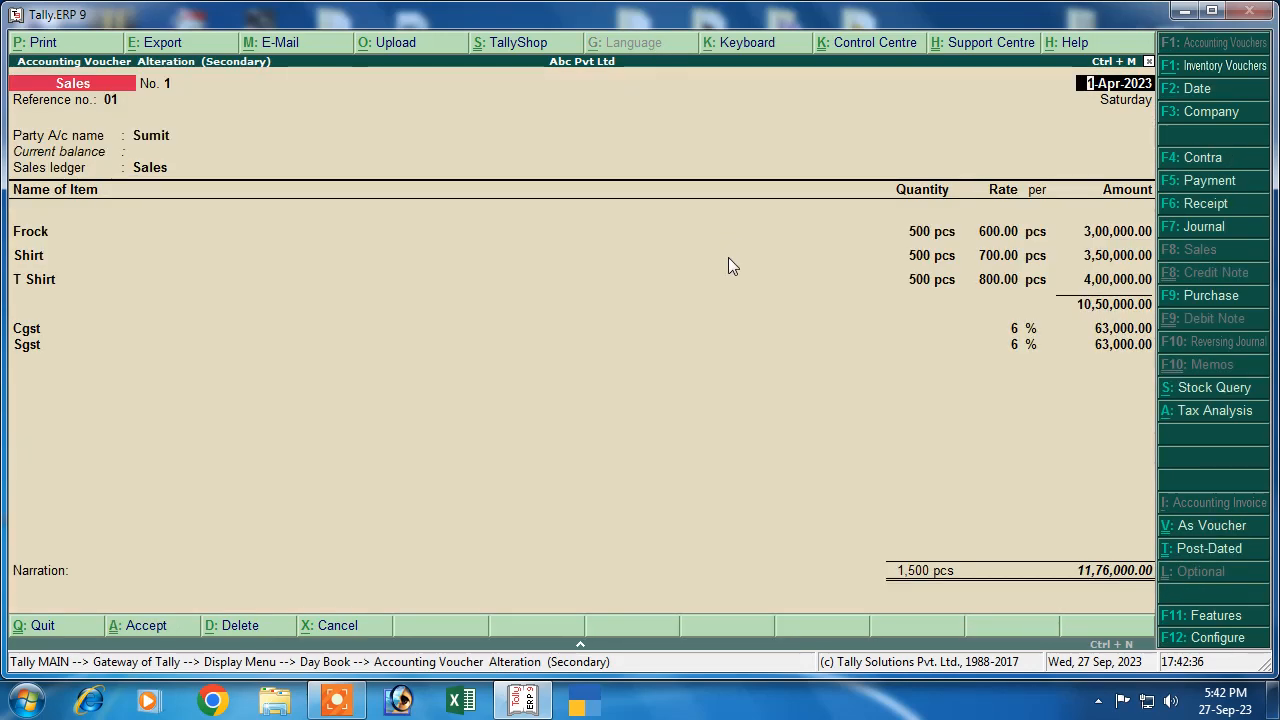
Print the sales voucher to an XPS file named 'sumit' on the Desktop
key(alt+p)
key(Return)
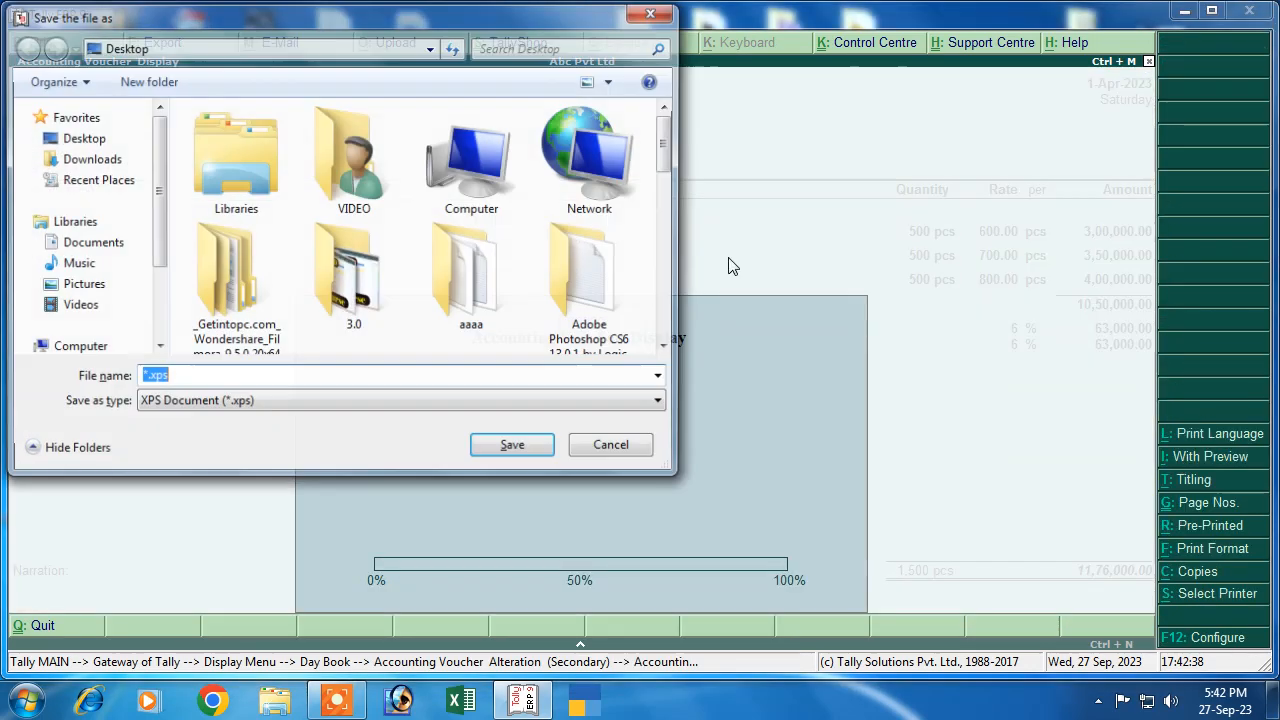
text(sumi)
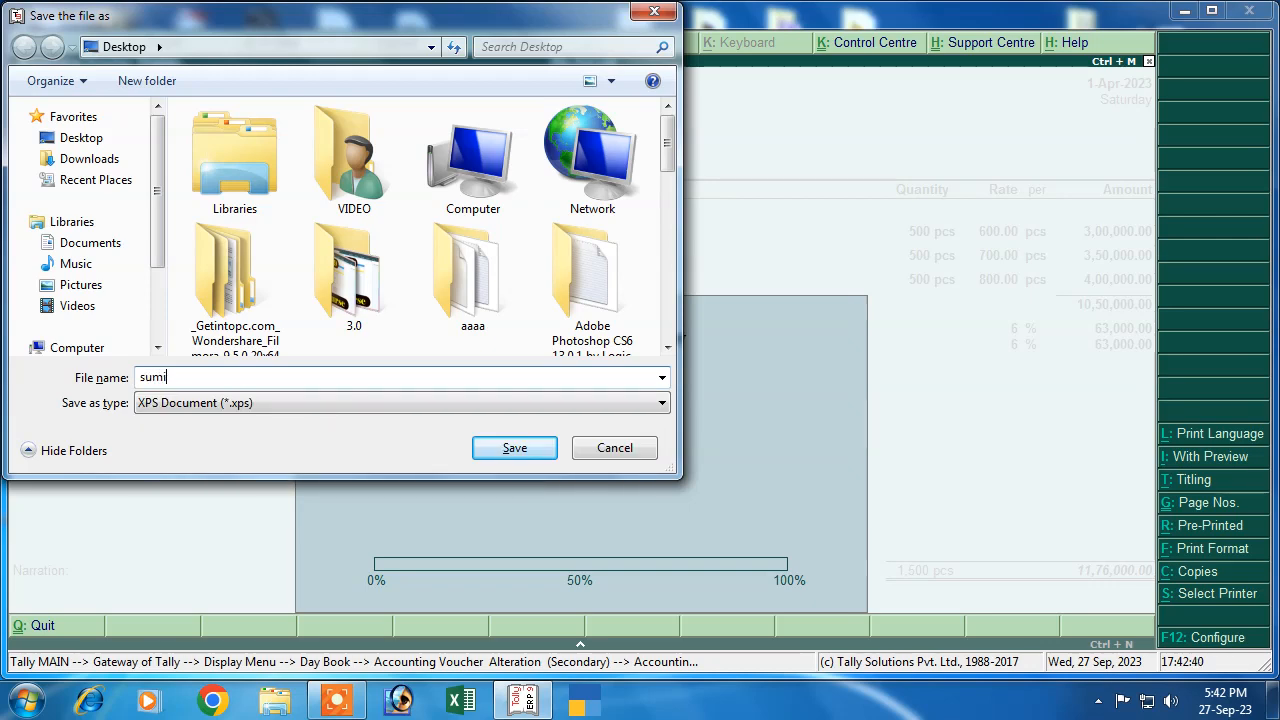
text(t)
click(88, 158)
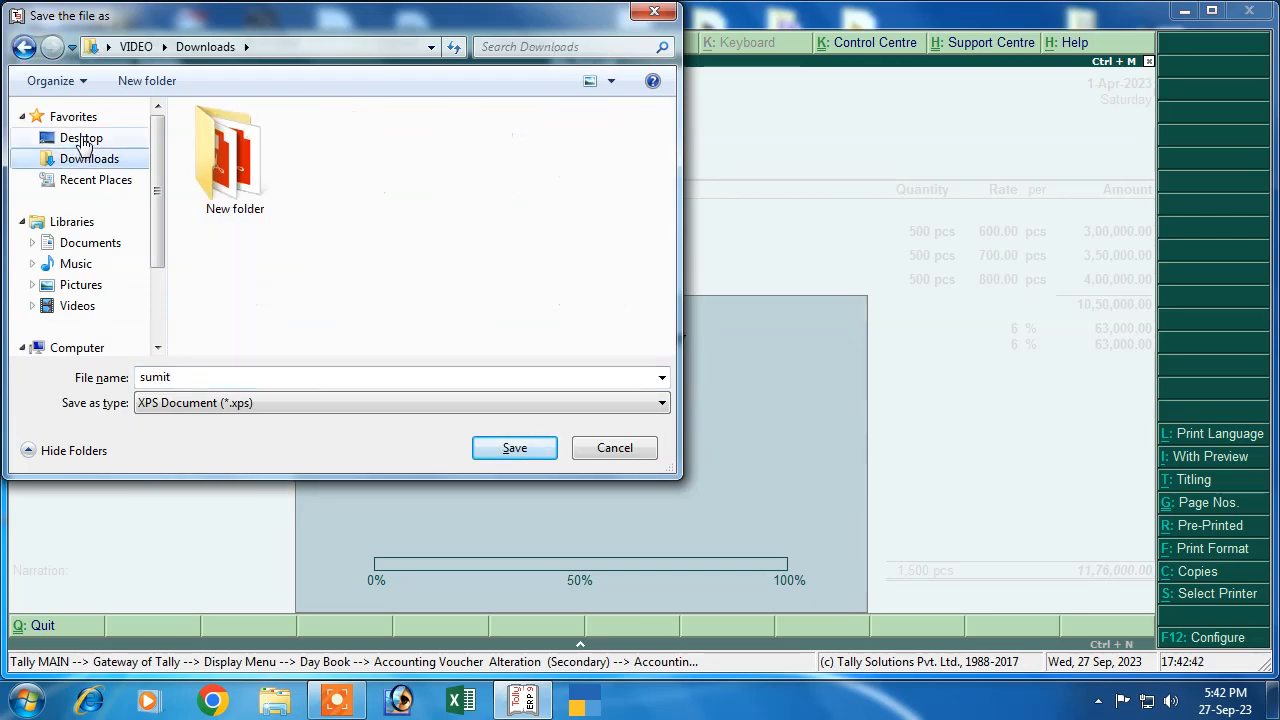
click(80, 137)
click(516, 448)
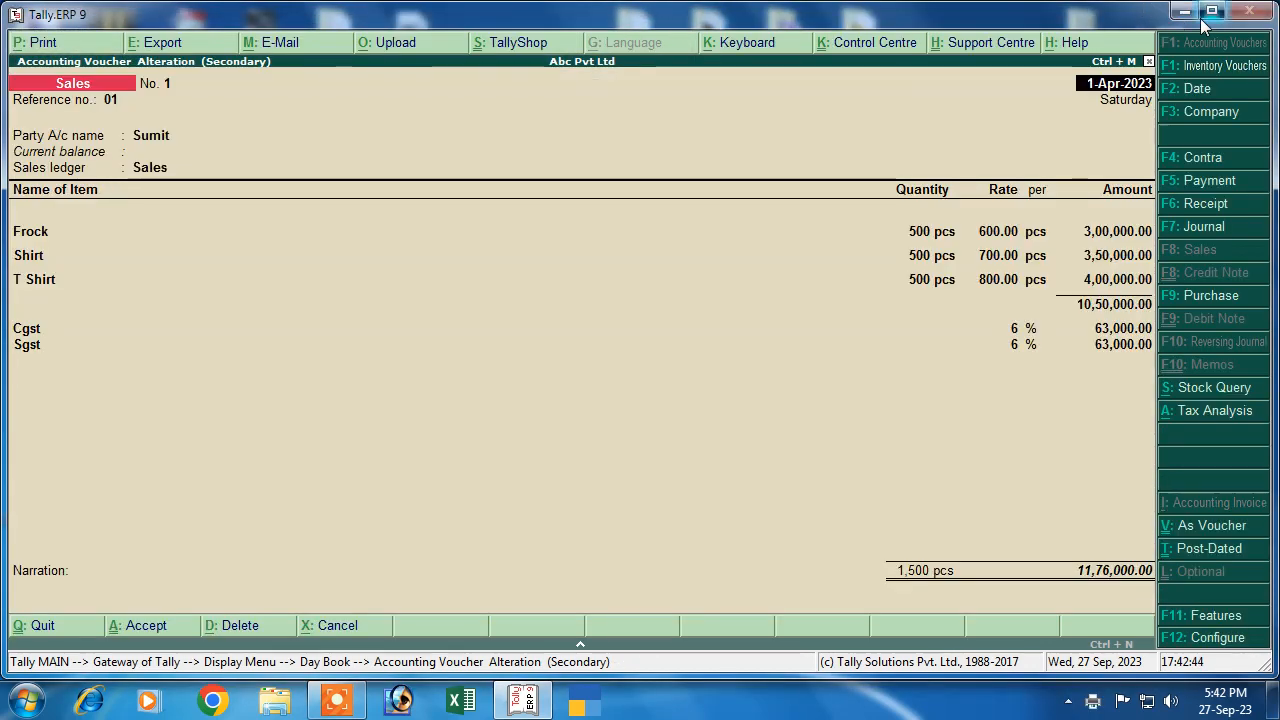
click(1188, 10)
Open sumit.xps and scroll through the exported Tax Invoice
double_click(412, 268)
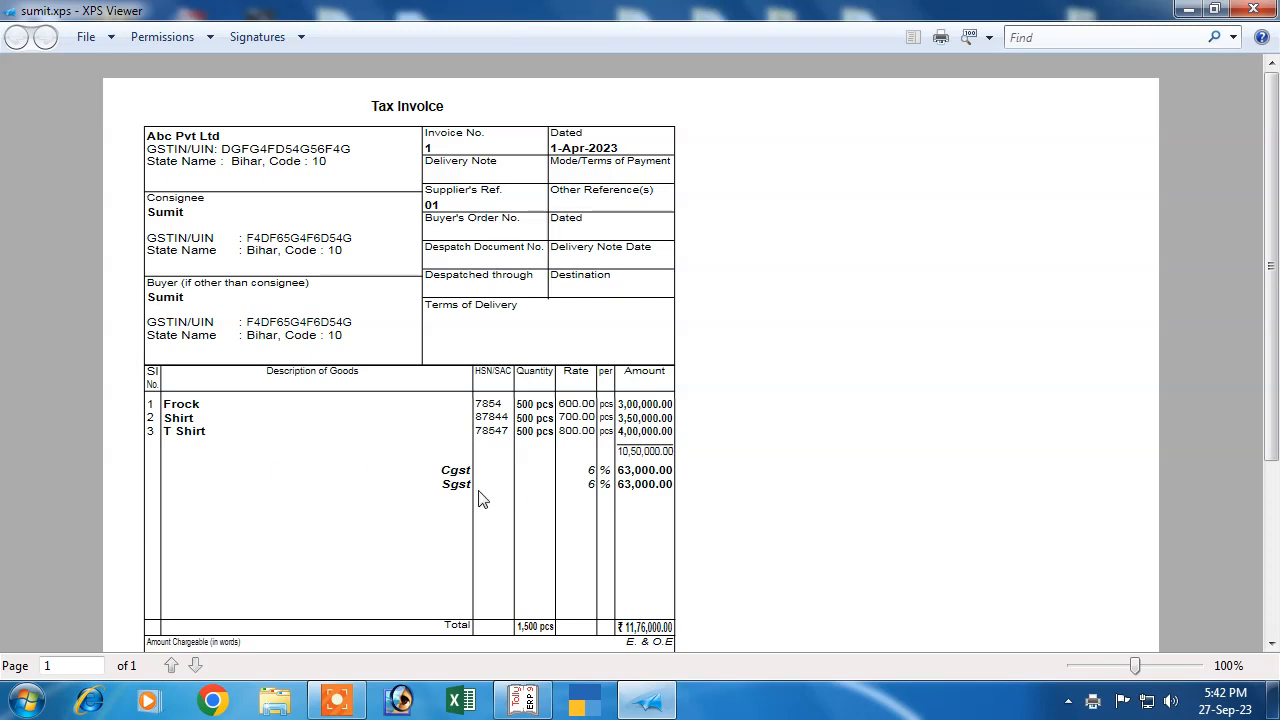
scroll(612, 543, down, 2)
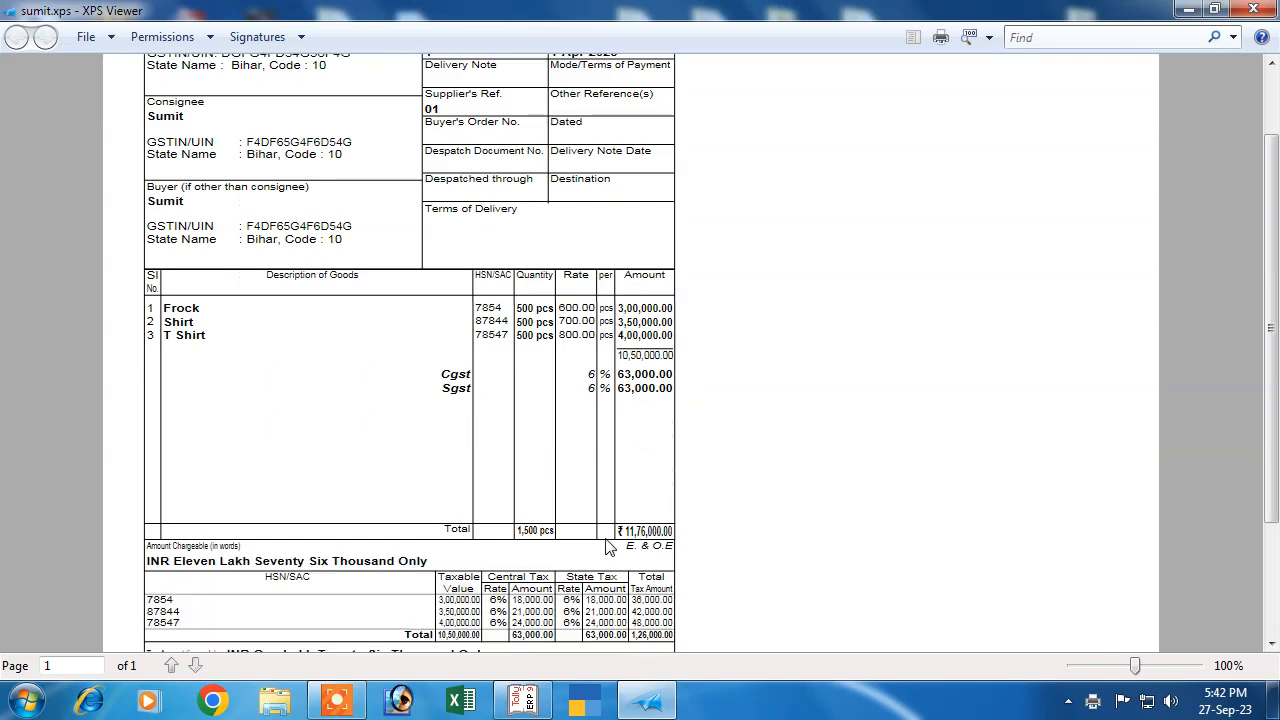
scroll(541, 577, down, 2)
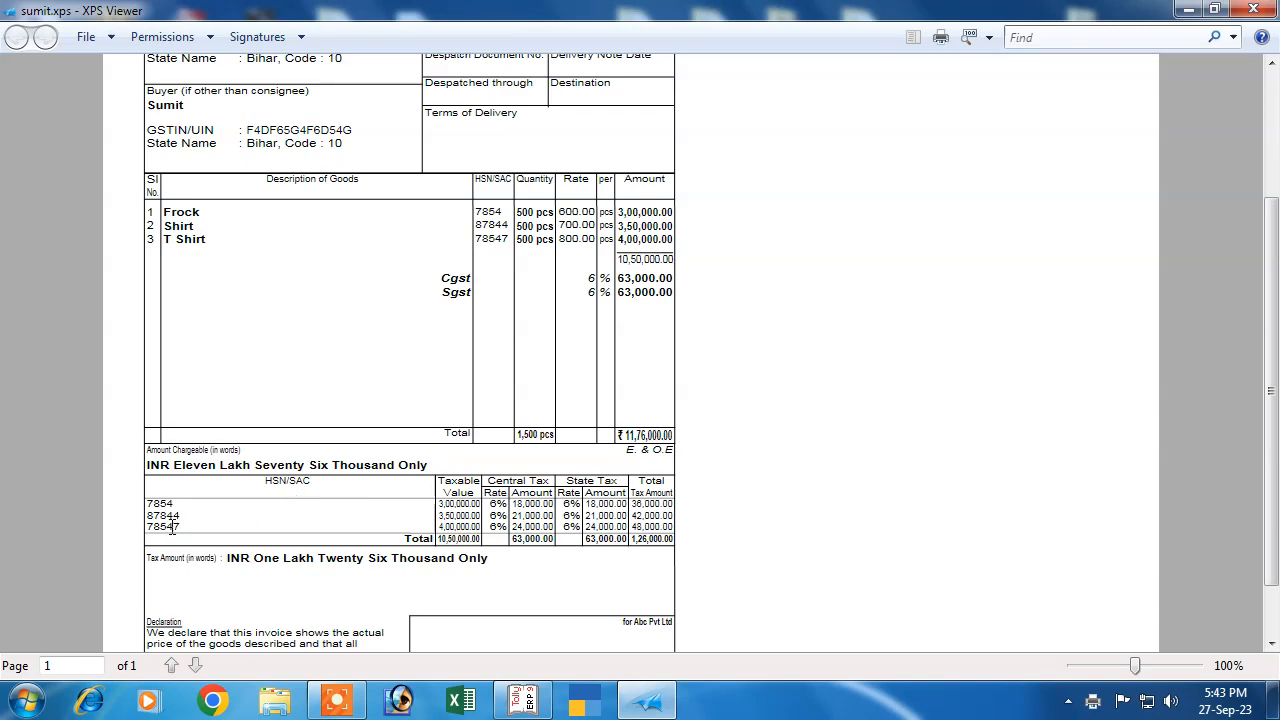
scroll(530, 516, down, 2)
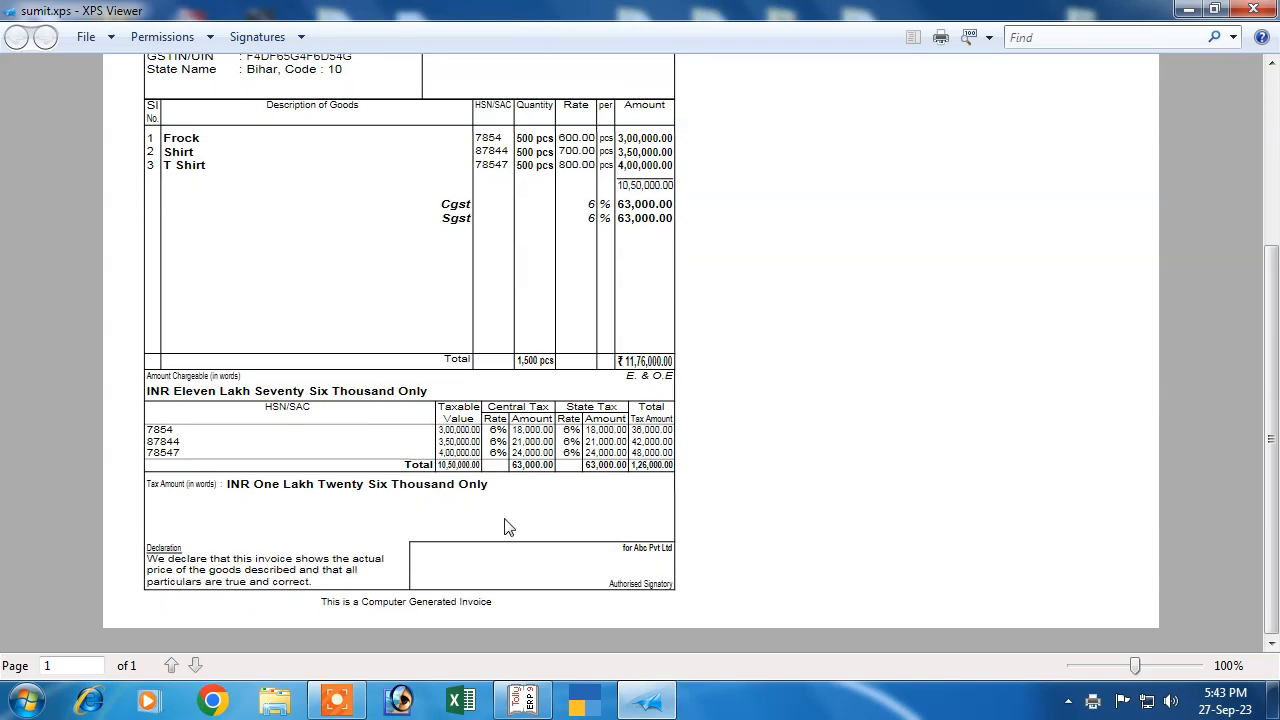
scroll(507, 548, up, 3)
scroll(507, 548, up, 1)
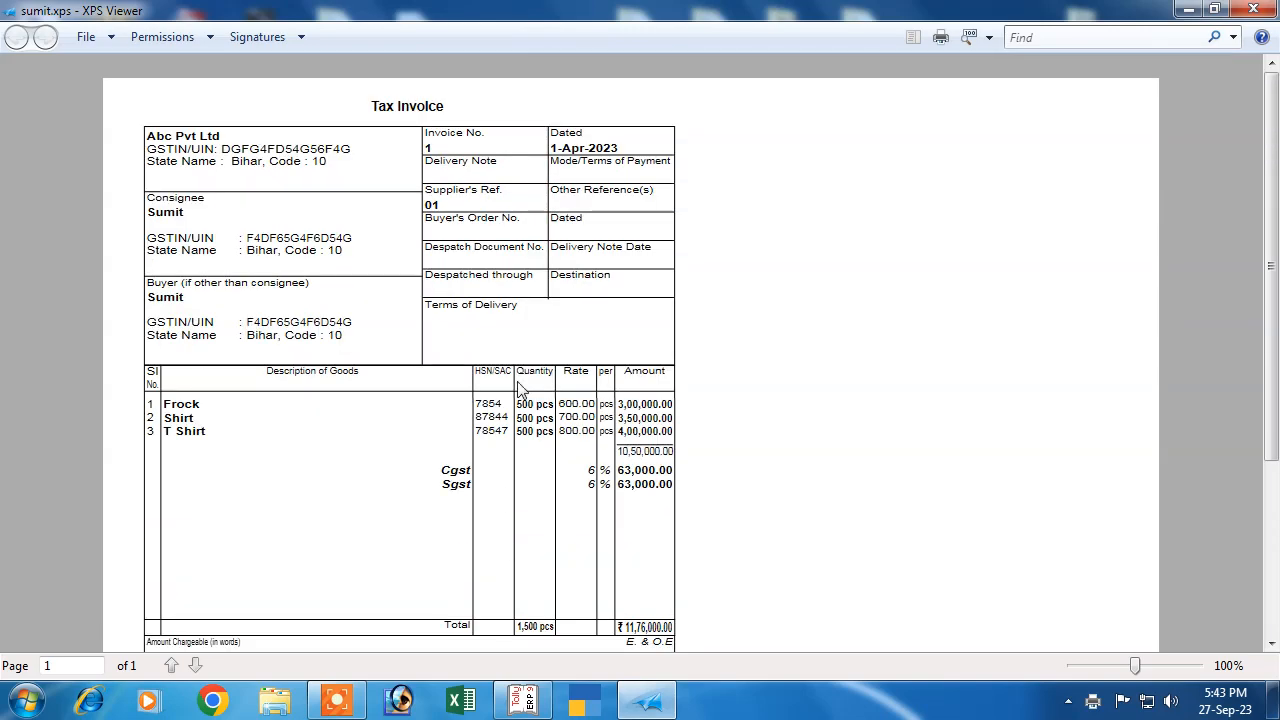
scroll(507, 548, down, 4)
scroll(603, 434, up, 3)
Review the sonu.xps invoice, then minimize the viewer and refresh the desktop
click(1188, 9)
double_click(414, 155)
scroll(417, 428, down, 4)
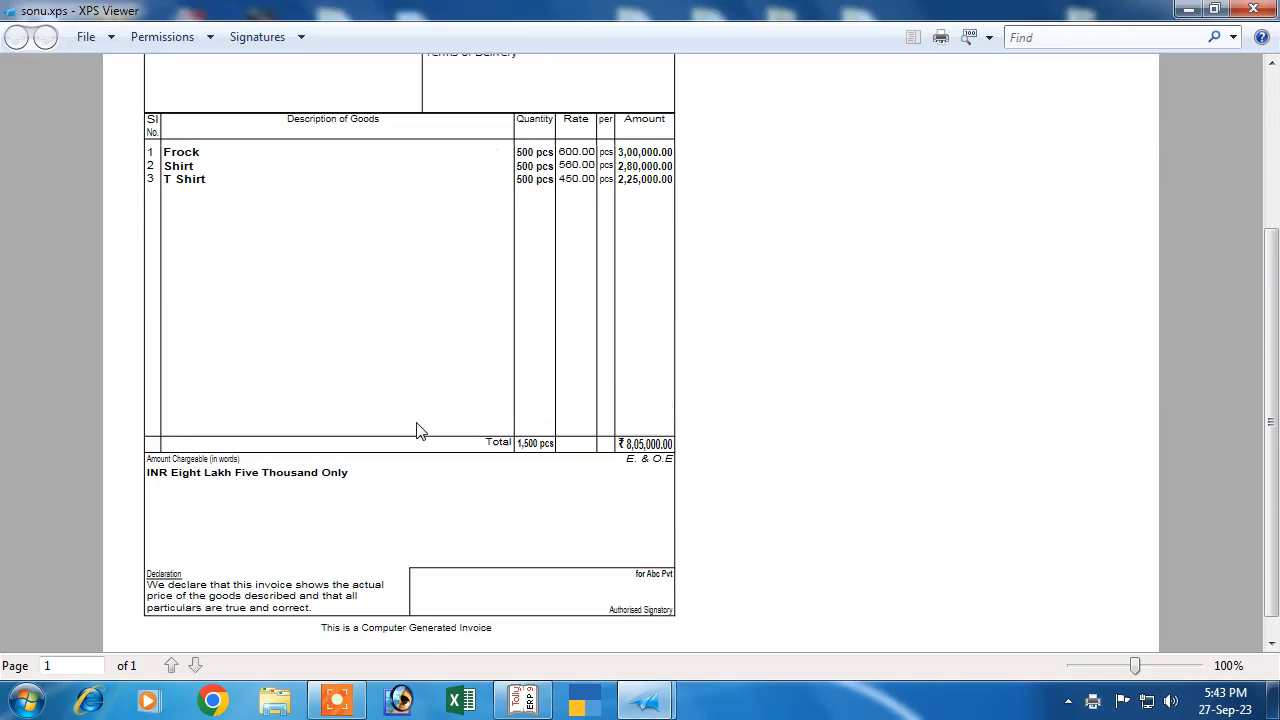
scroll(420, 500, up, 4)
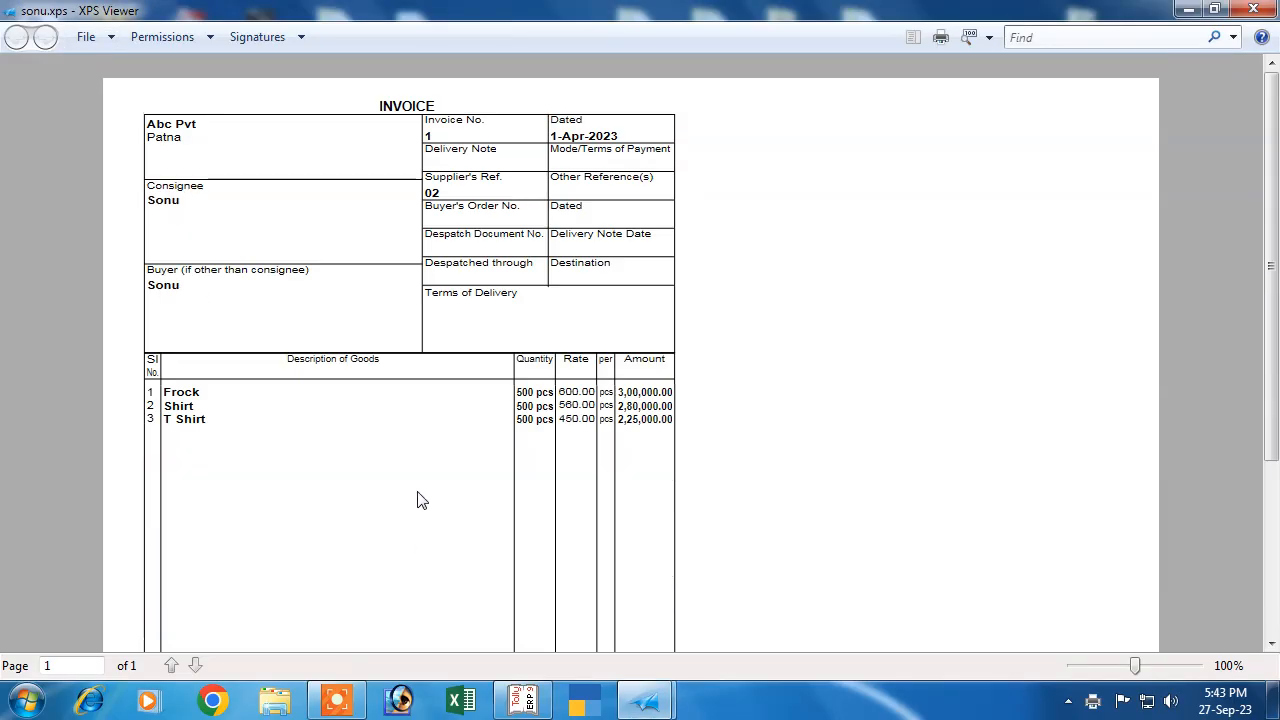
click(1186, 10)
right_click(465, 104)
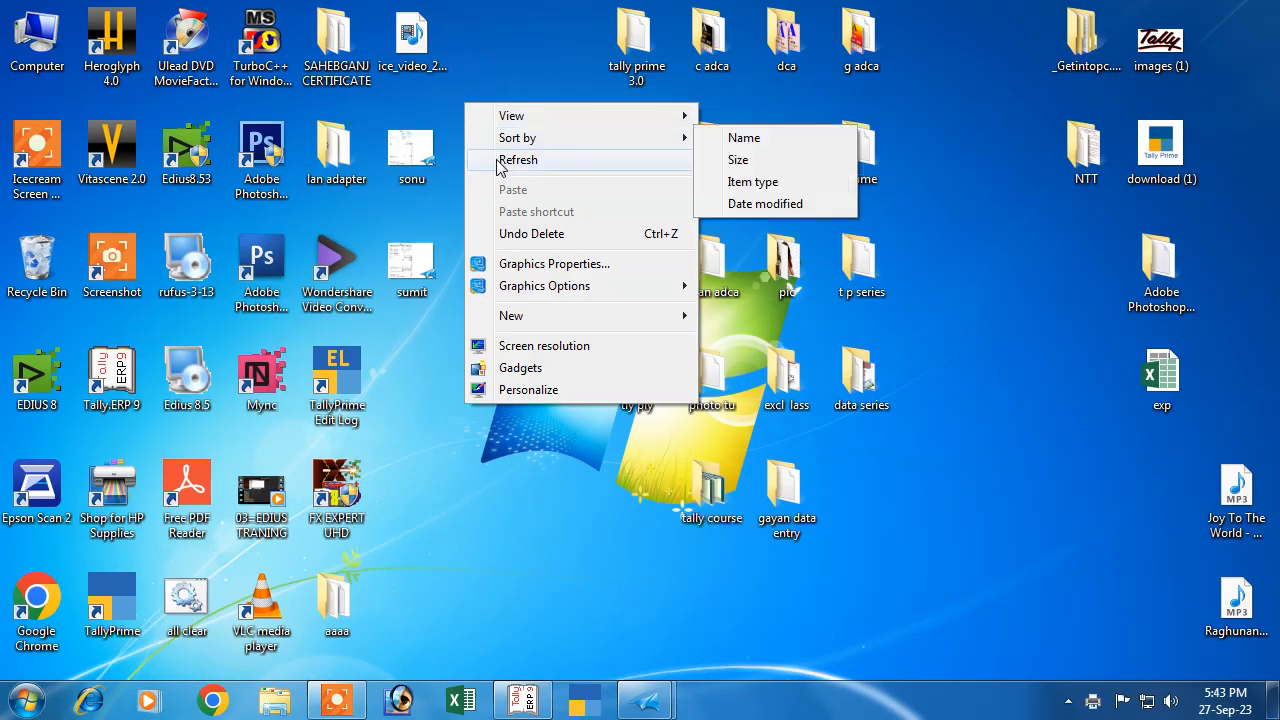
click(500, 161)
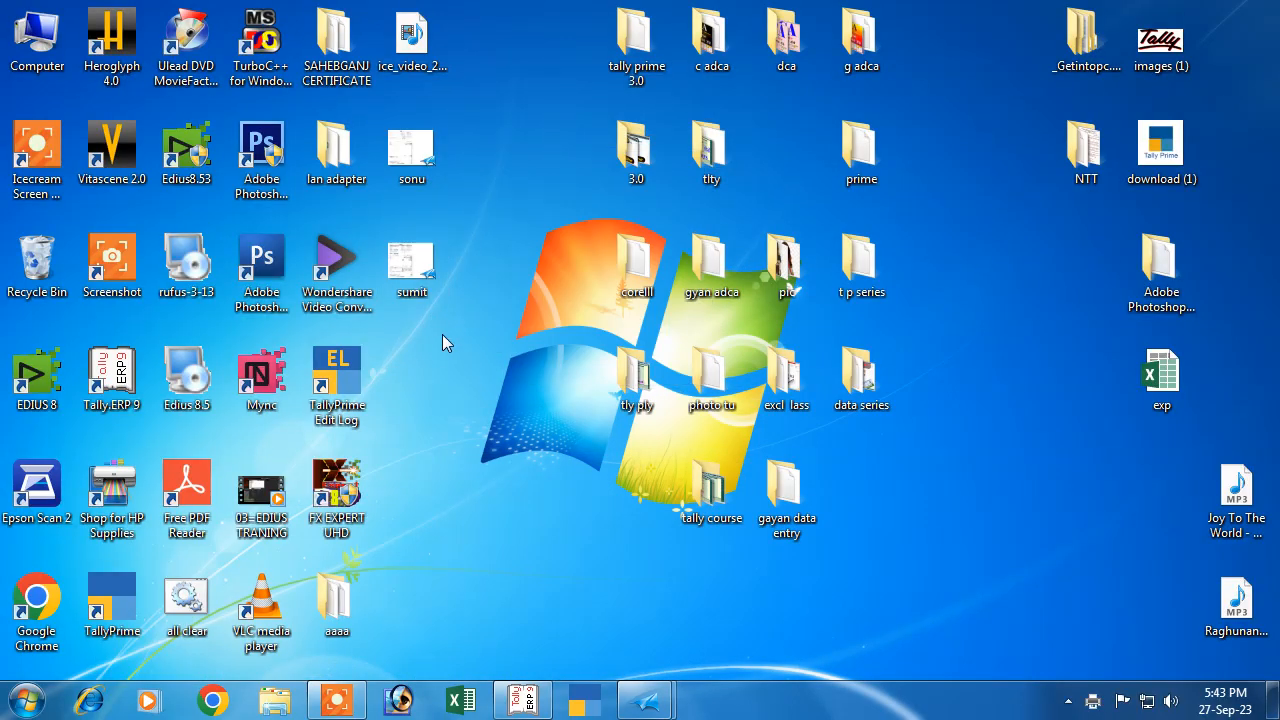